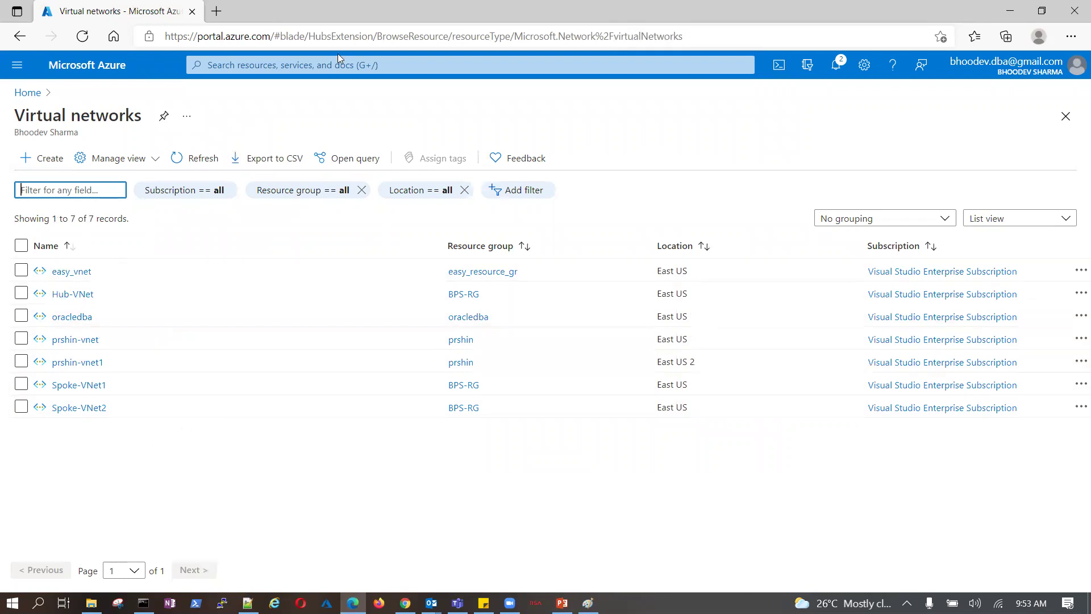
# Step: Open the Route tables page from recent services, which lists 0 route tables
pyautogui.click(345, 67)
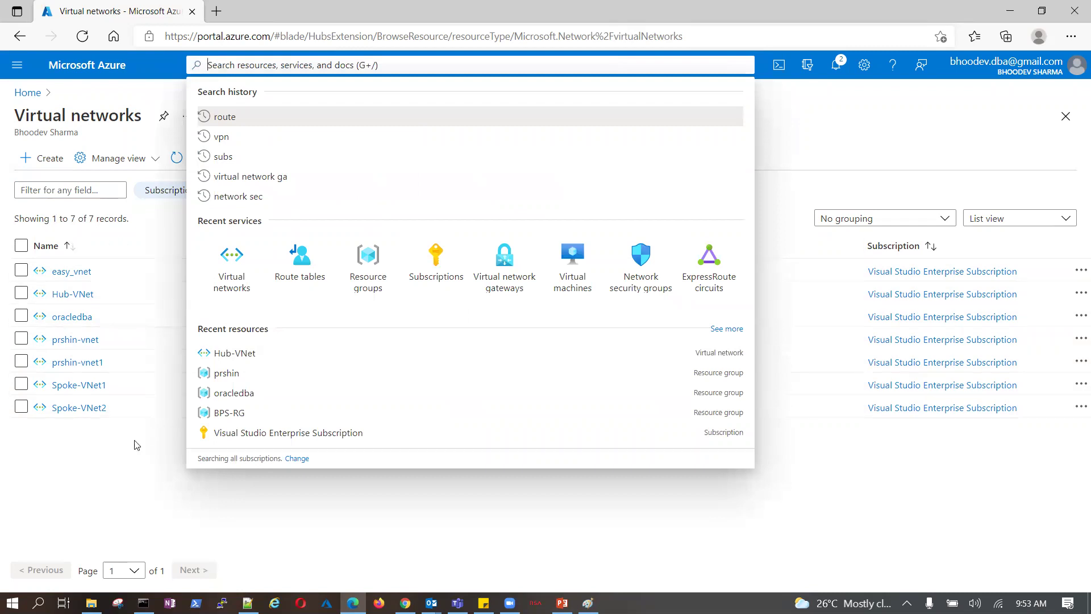
pyautogui.click(67, 497)
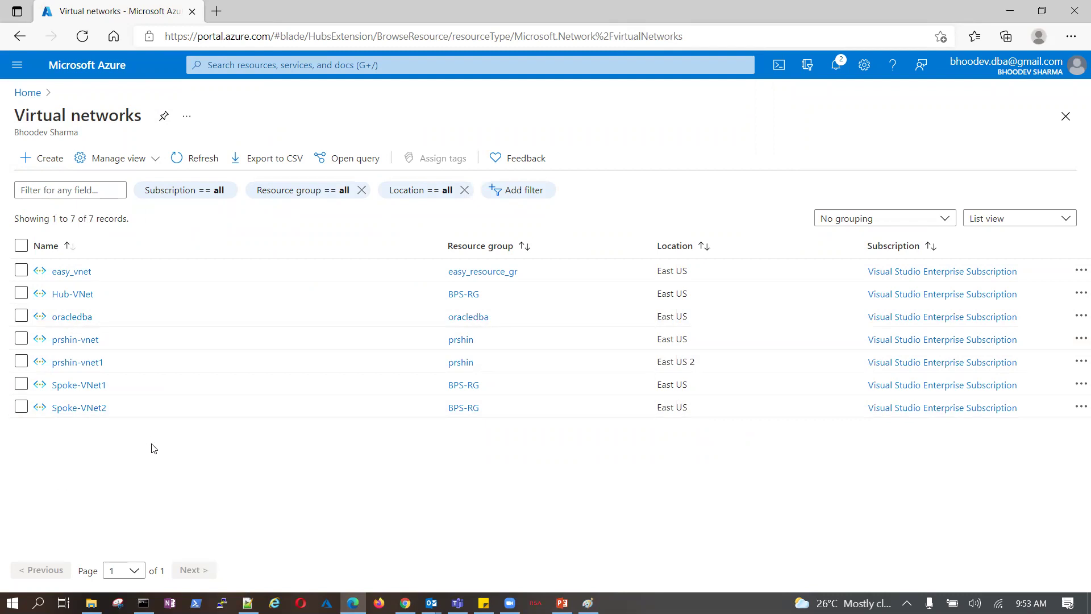
pyautogui.click(422, 63)
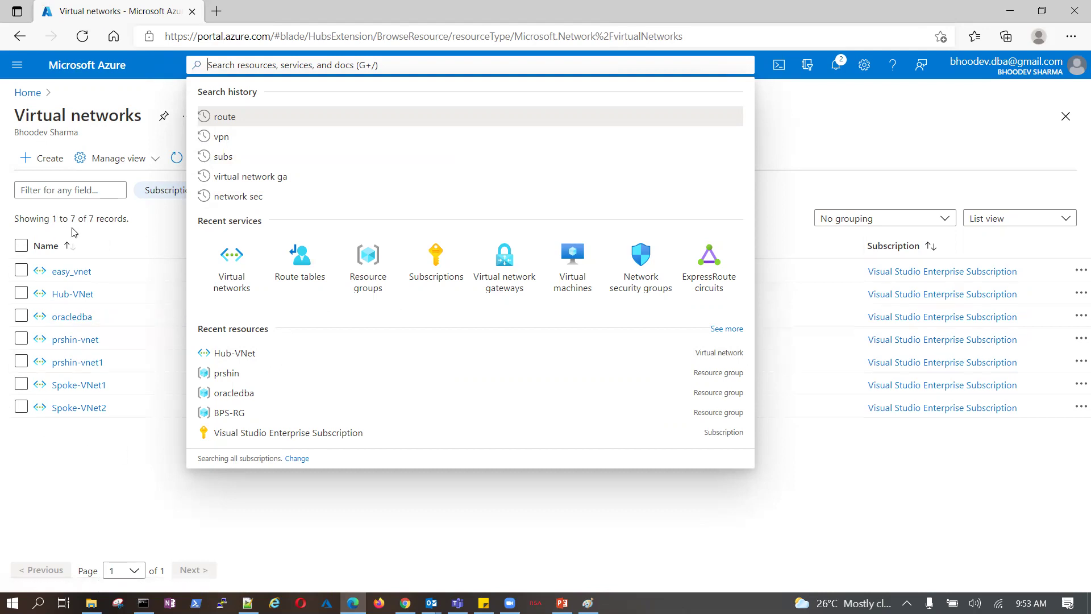
pyautogui.click(304, 260)
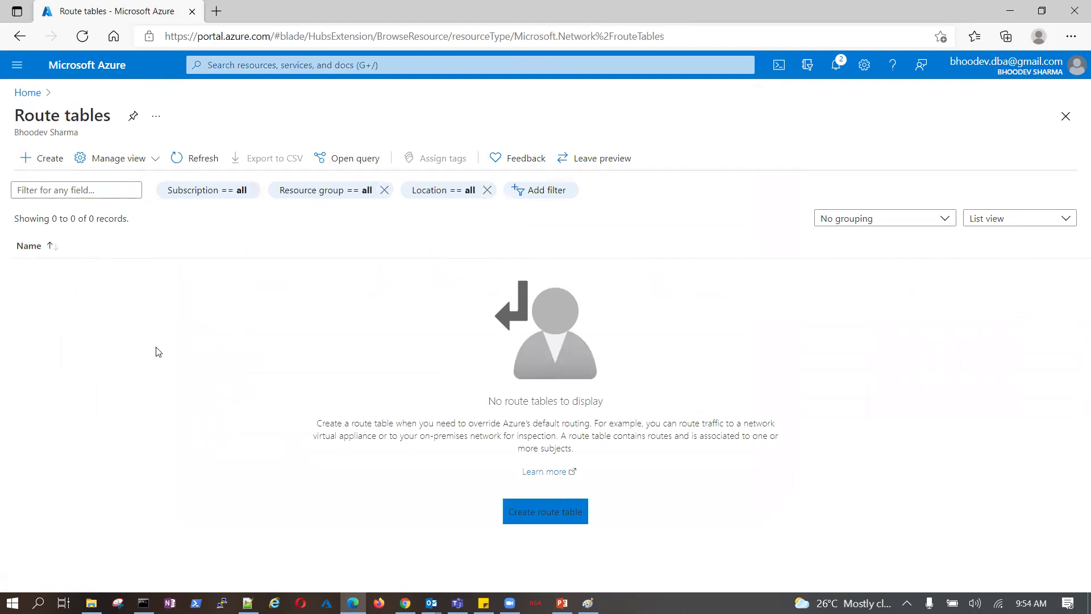
# Step: Start a new route table in resource group BPS-RG, search regions for 'east us', then open the account menu
pyautogui.click(60, 161)
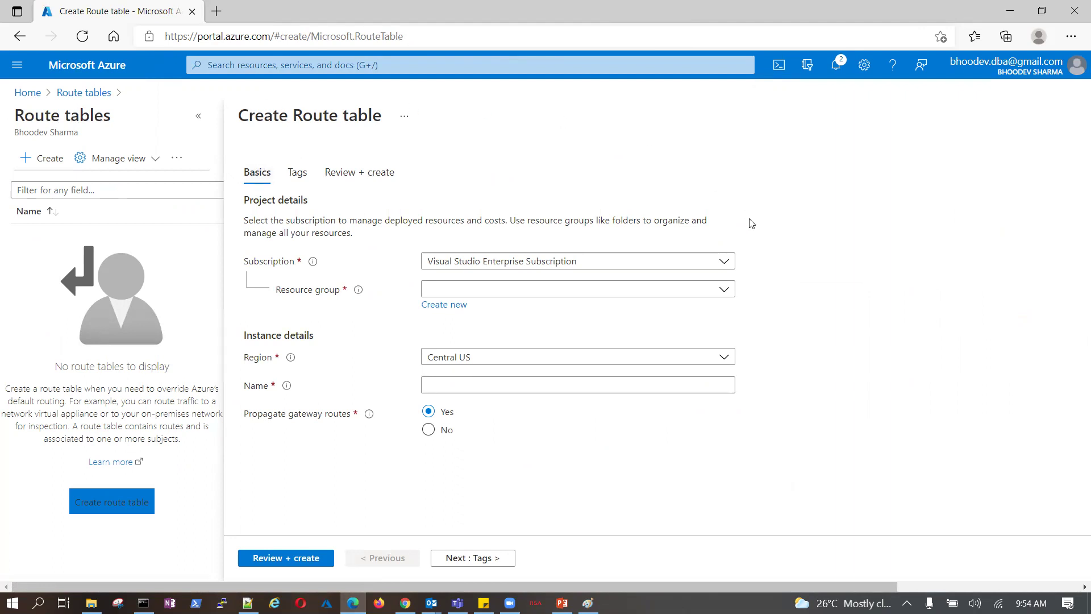
pyautogui.click(725, 291)
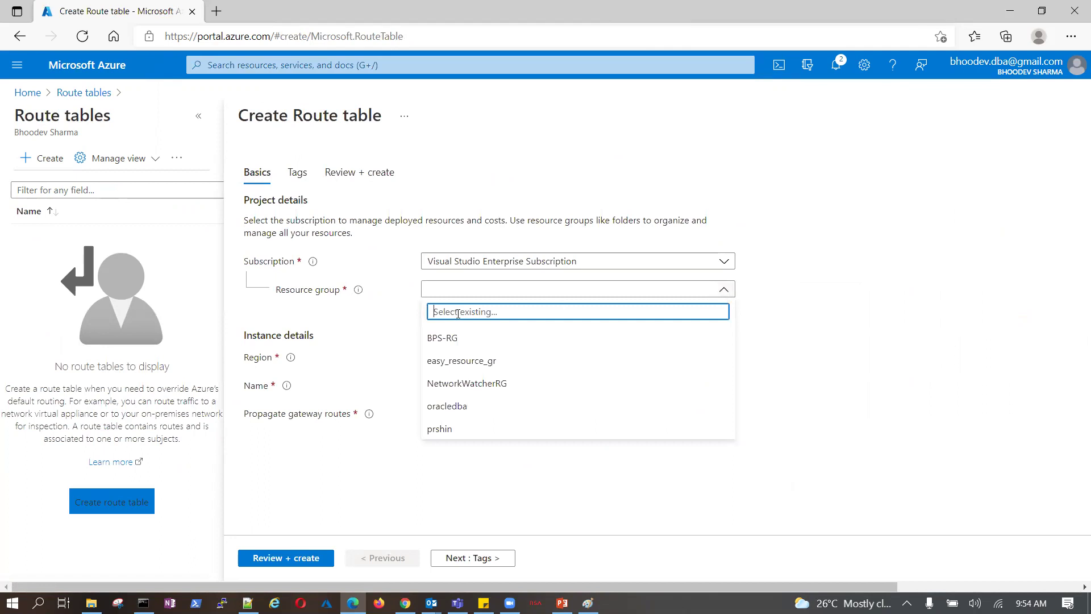
pyautogui.click(442, 339)
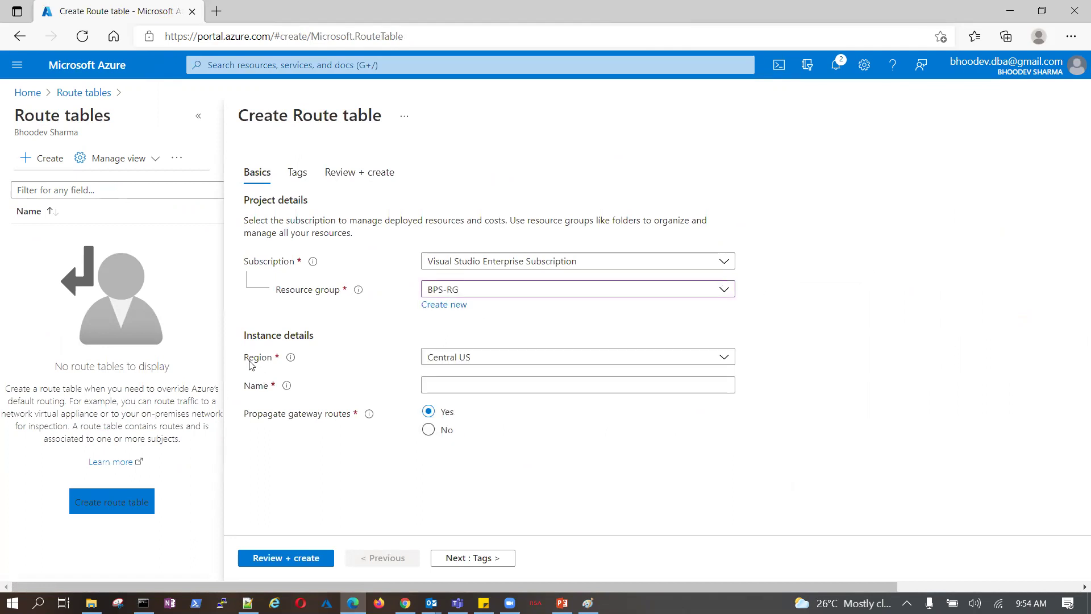
pyautogui.click(725, 358)
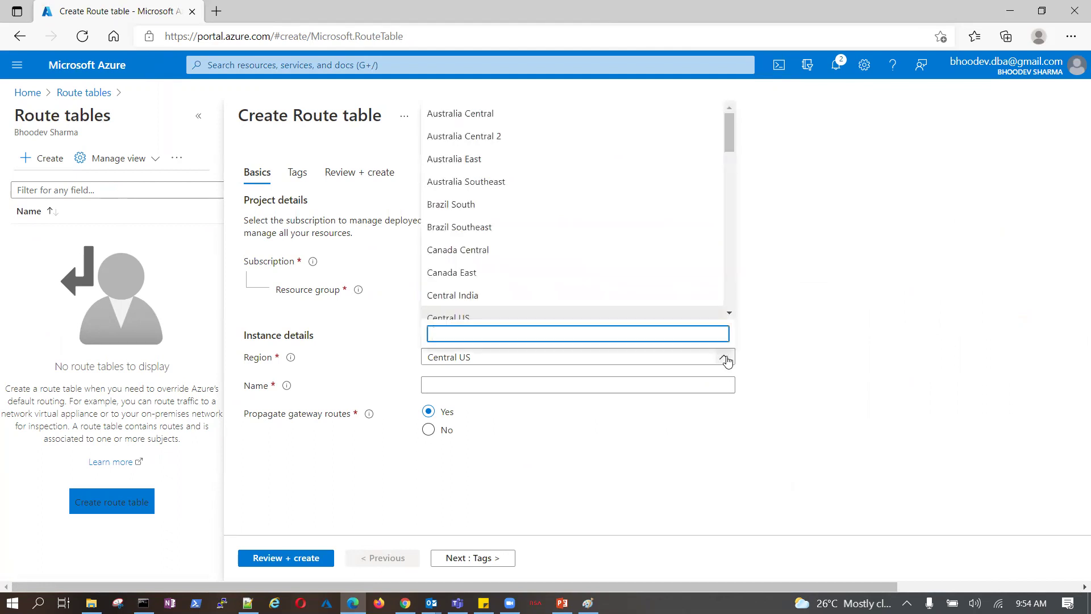
pyautogui.write('east us')
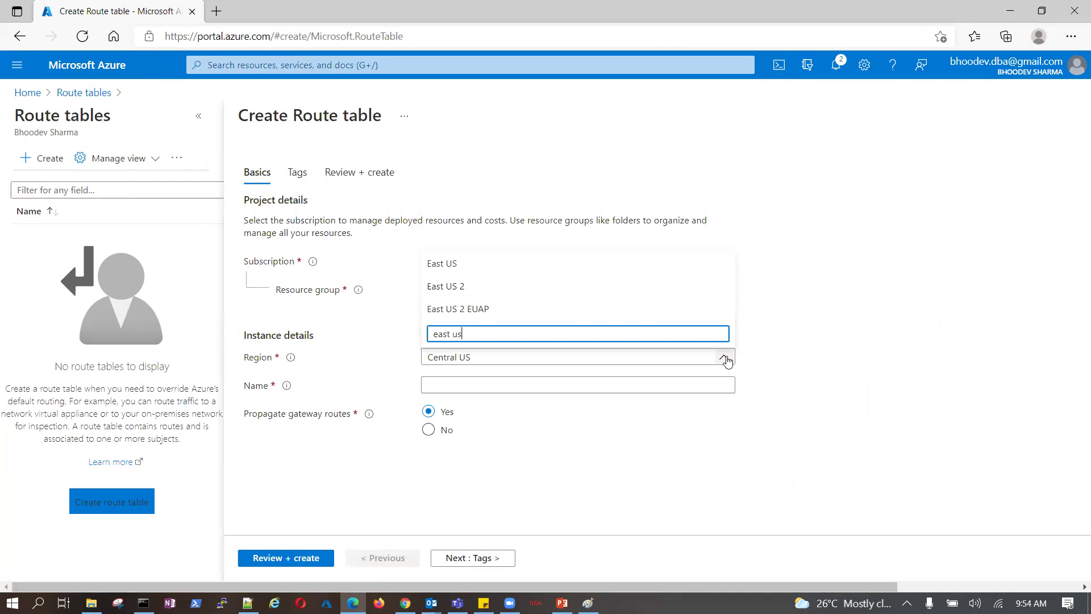
pyautogui.click(1039, 62)
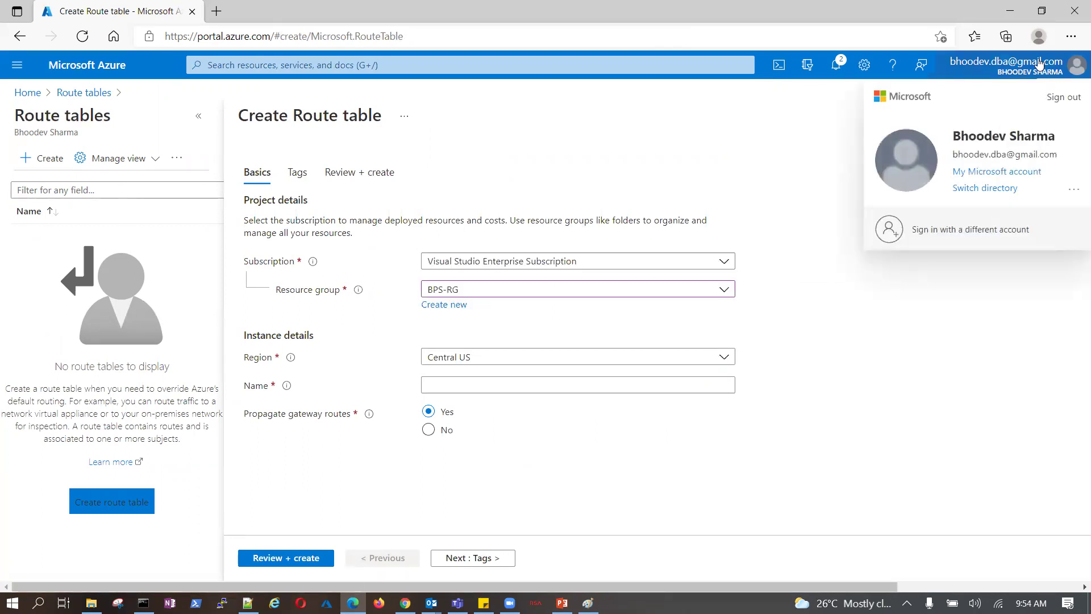
# Step: In directory settings, select Default Directory and request a switch to it
pyautogui.click(1004, 188)
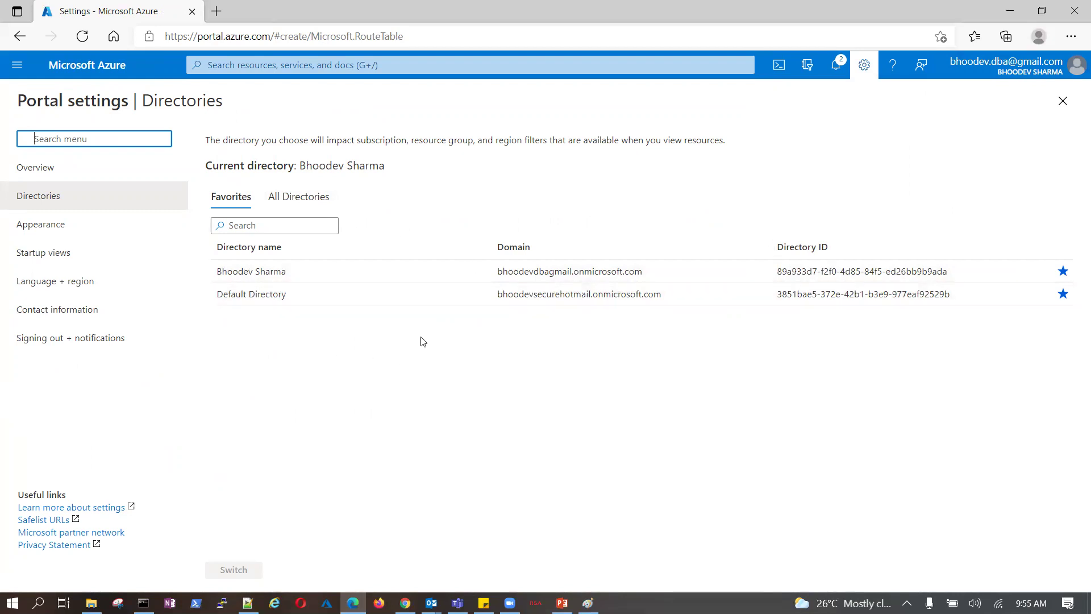
pyautogui.click(247, 291)
pyautogui.click(237, 273)
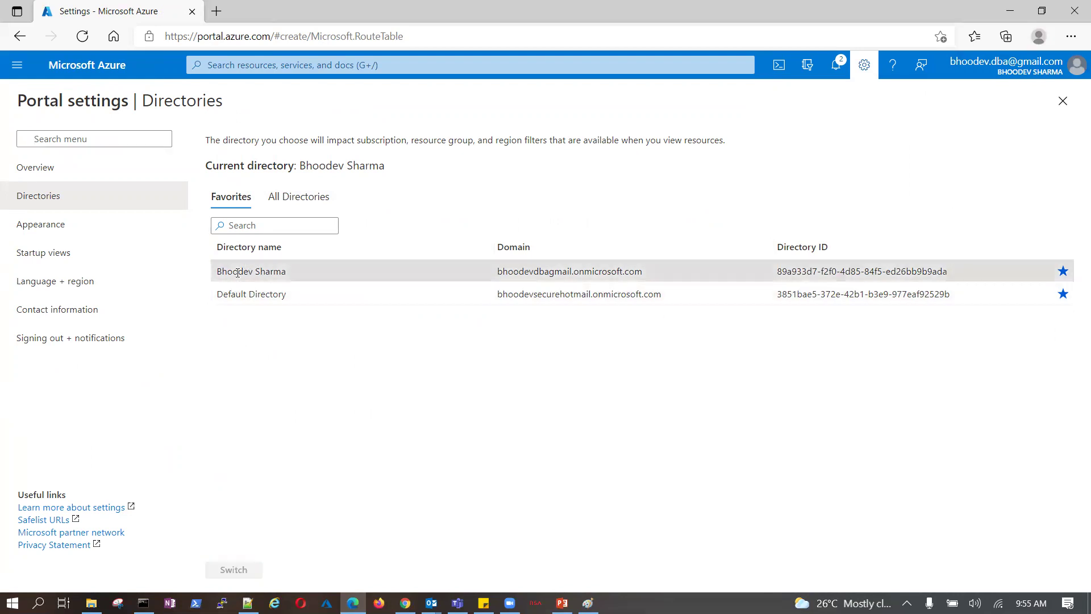
pyautogui.click(259, 290)
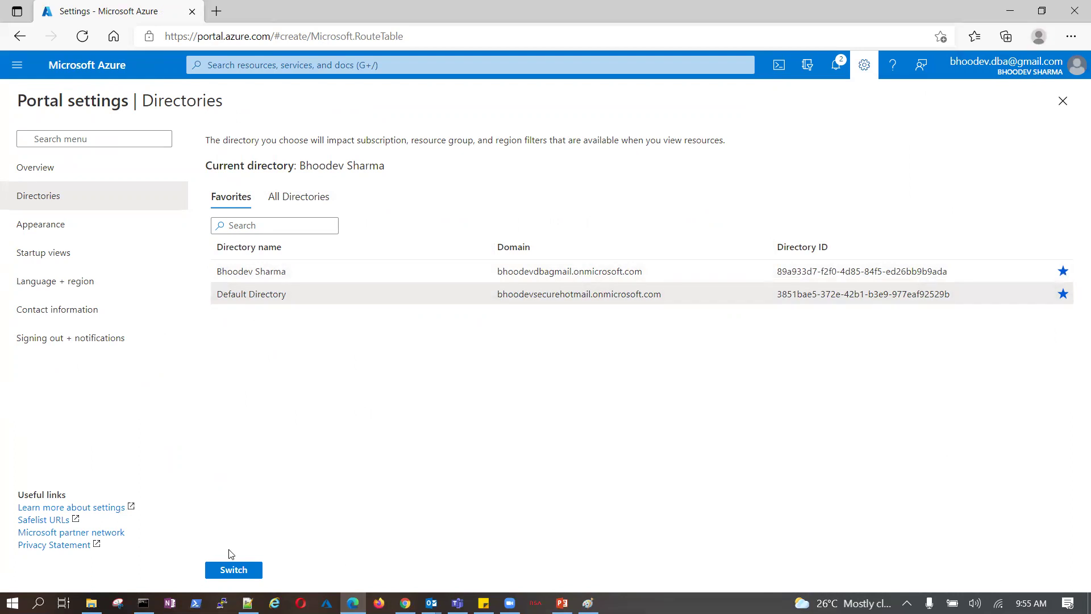
pyautogui.click(233, 569)
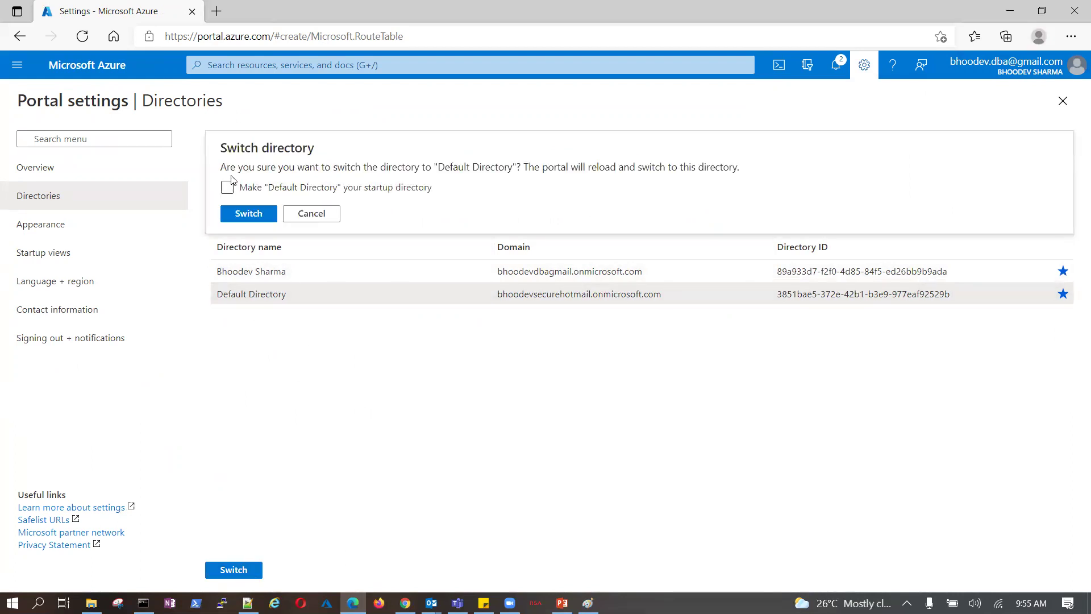
# Step: Leave the startup directory option off, cancel the switch, and list all directories
pyautogui.click(256, 192)
pyautogui.click(256, 197)
pyautogui.click(317, 216)
pyautogui.click(327, 204)
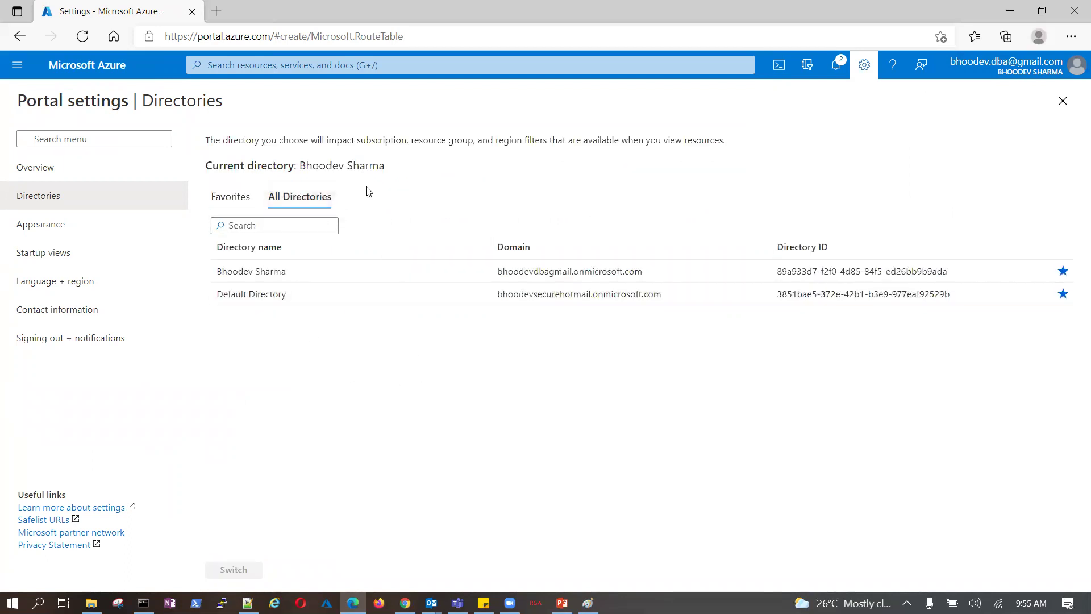
pyautogui.click(318, 66)
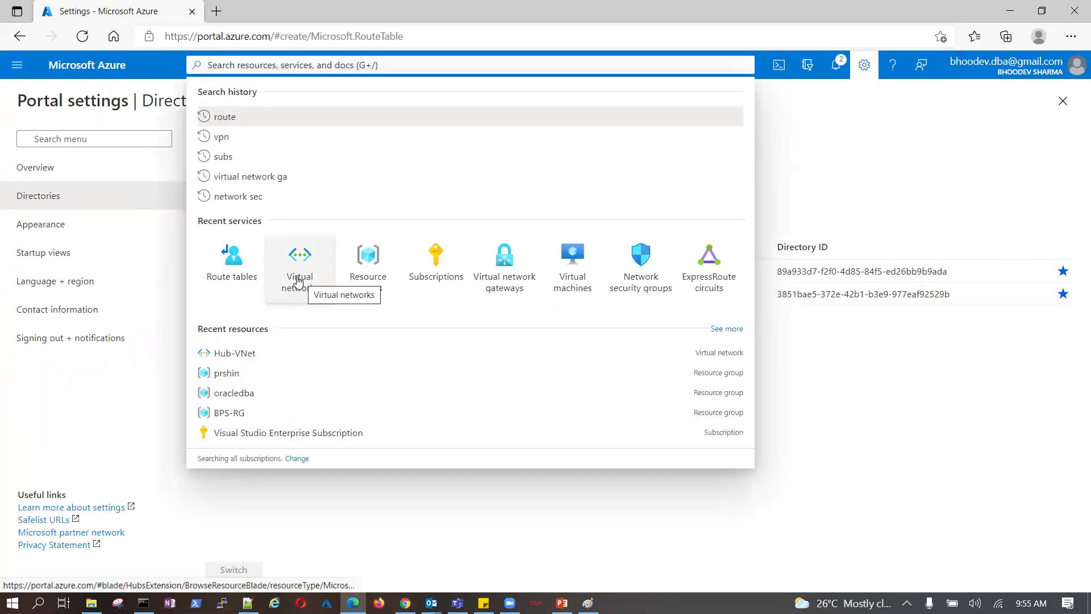
# Step: From Home, start a new route table with resource group BPS-RG and region East US
pyautogui.press('Escape')
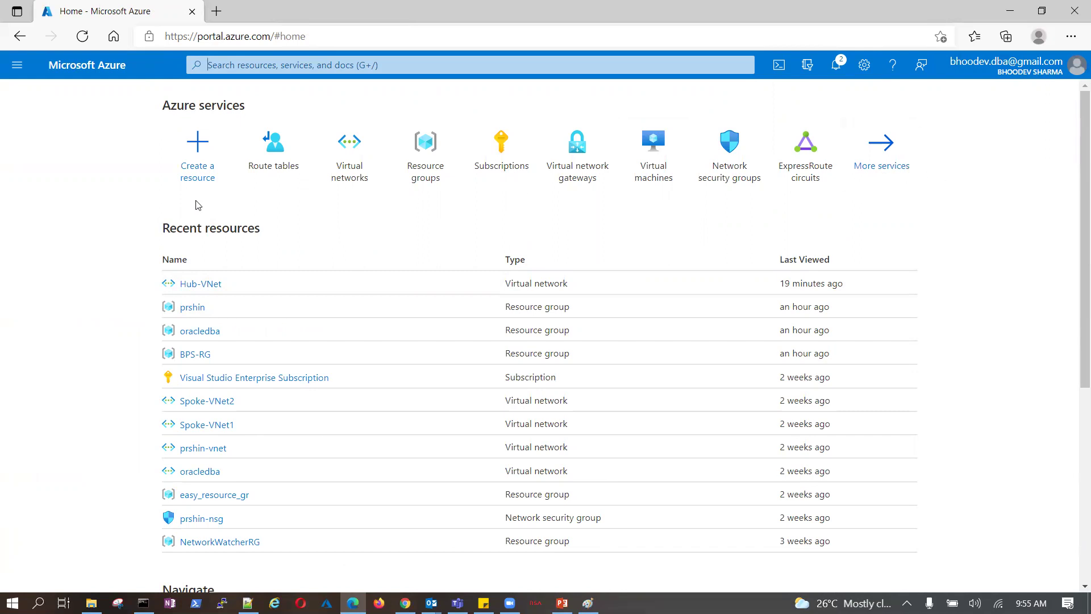
pyautogui.click(274, 155)
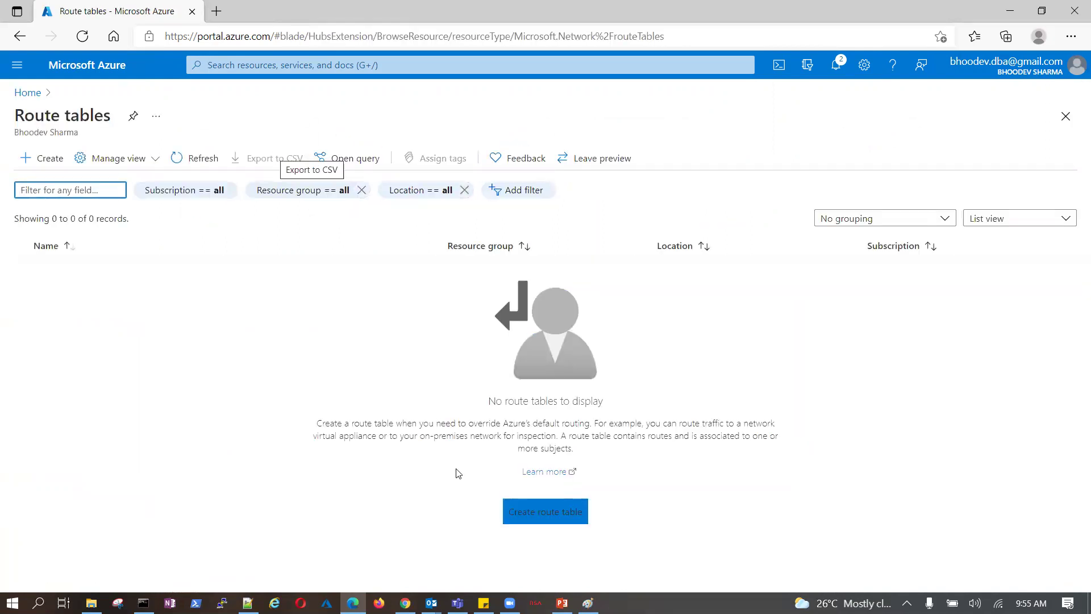
pyautogui.click(41, 158)
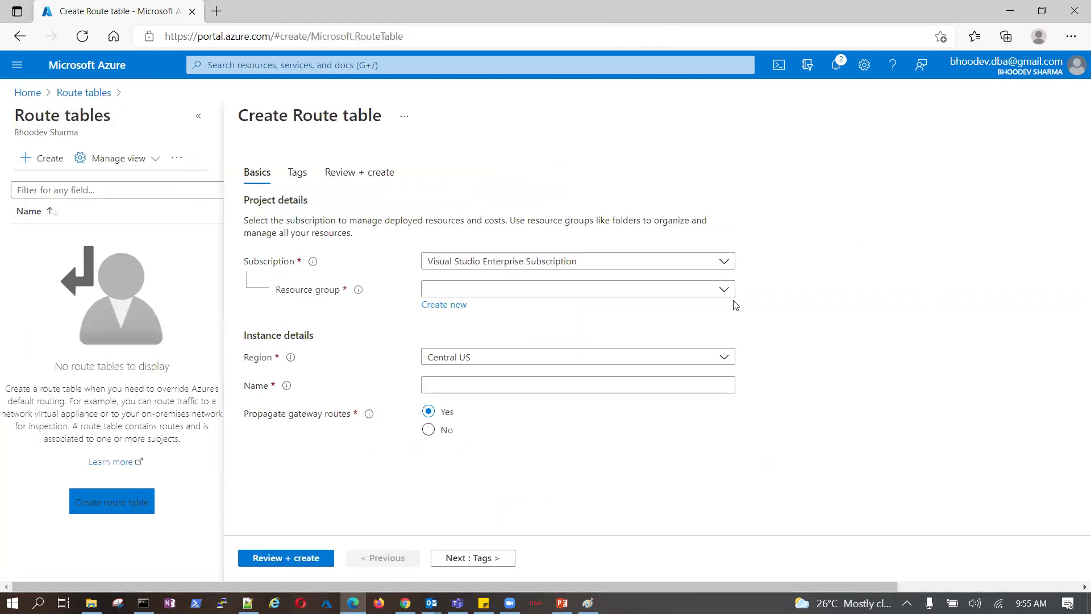
pyautogui.click(724, 289)
pyautogui.click(508, 343)
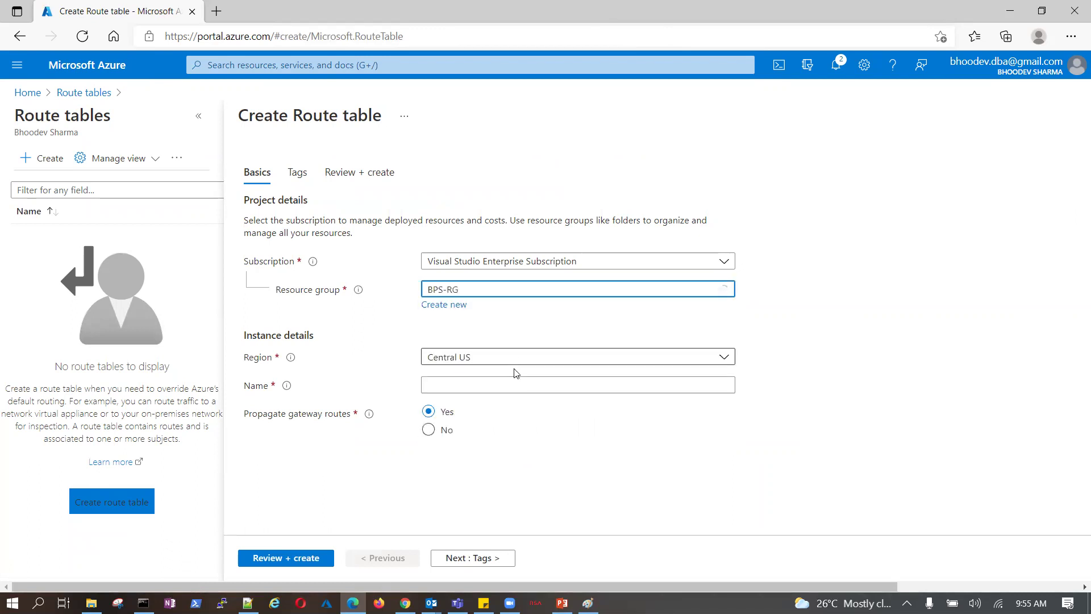
pyautogui.click(635, 362)
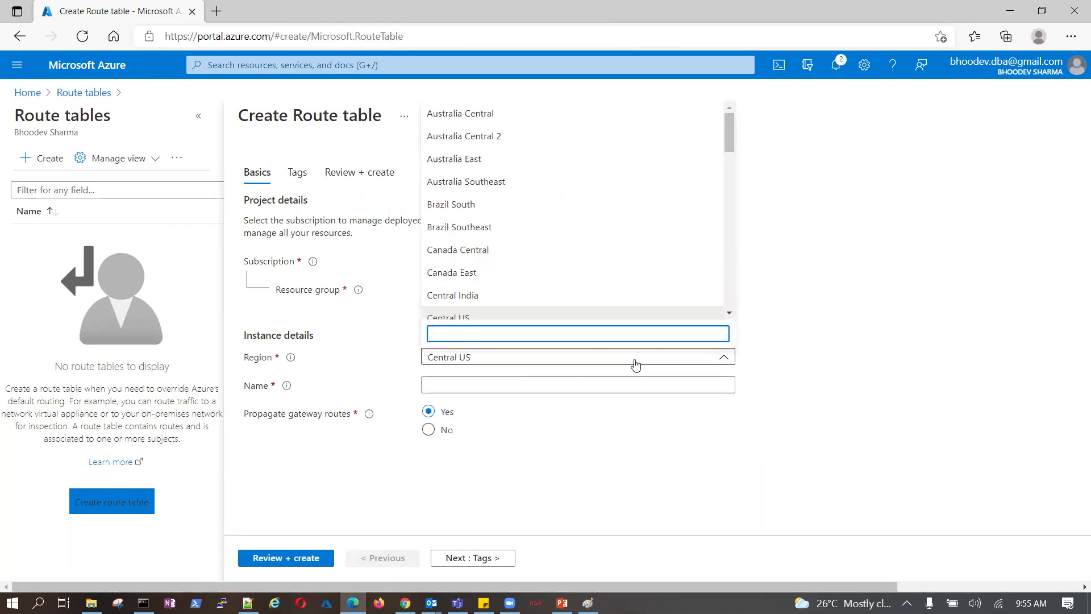
pyautogui.write('East us')
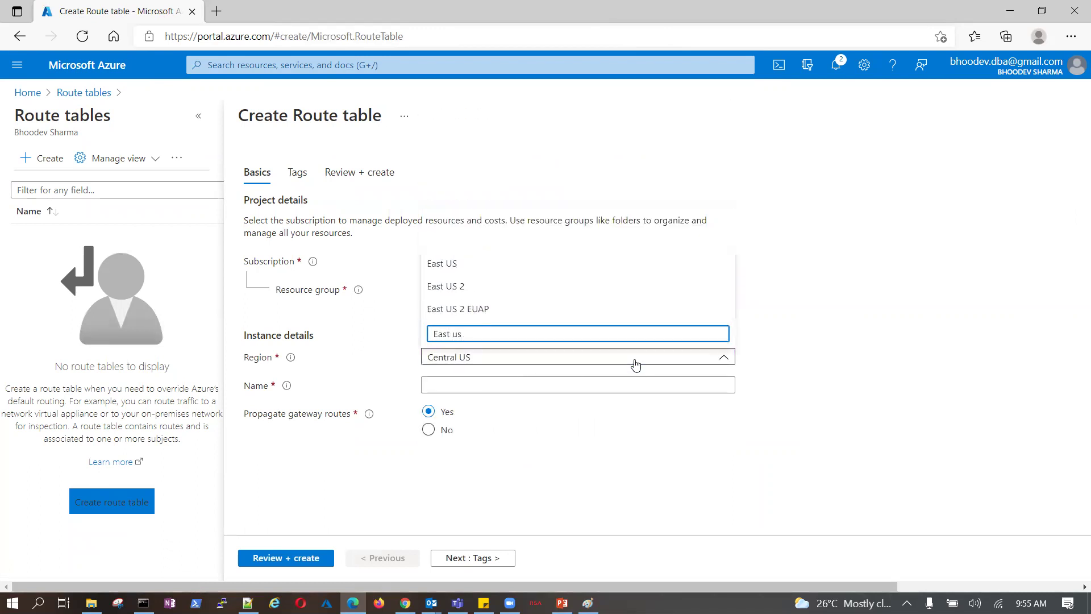
pyautogui.click(442, 264)
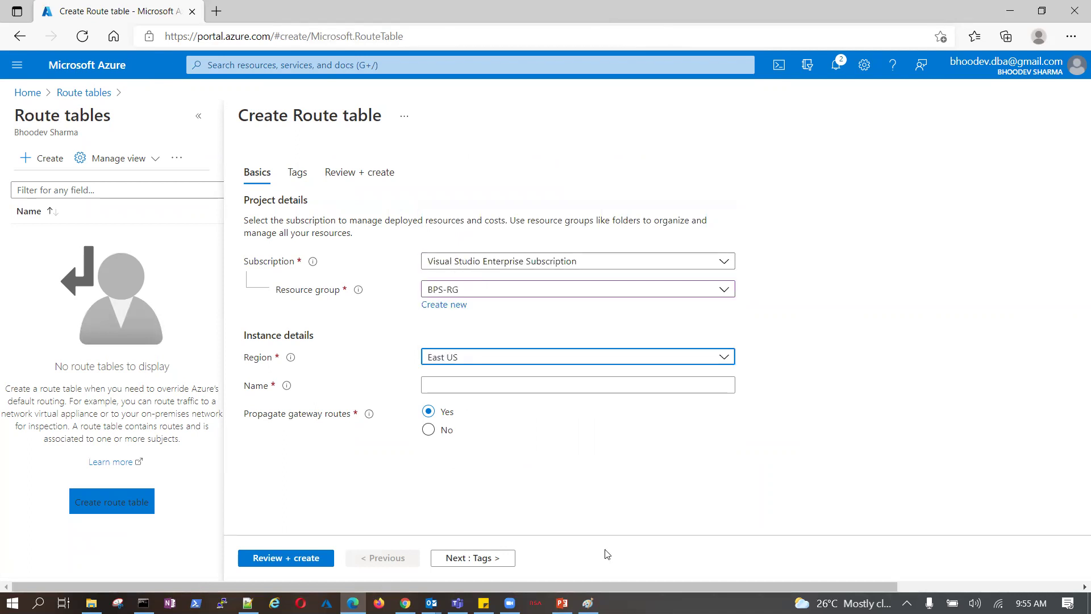
# Step: Name the route table RT-PVT and highlight the Propagate gateway routes setting
pyautogui.click(452, 383)
pyautogui.click(832, 416)
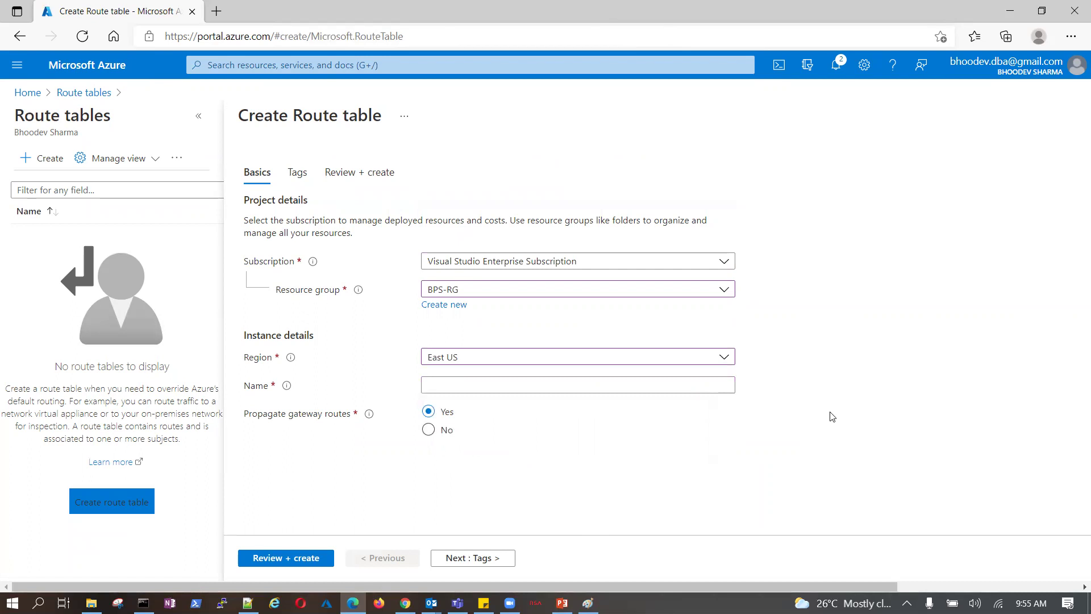
pyautogui.click(445, 386)
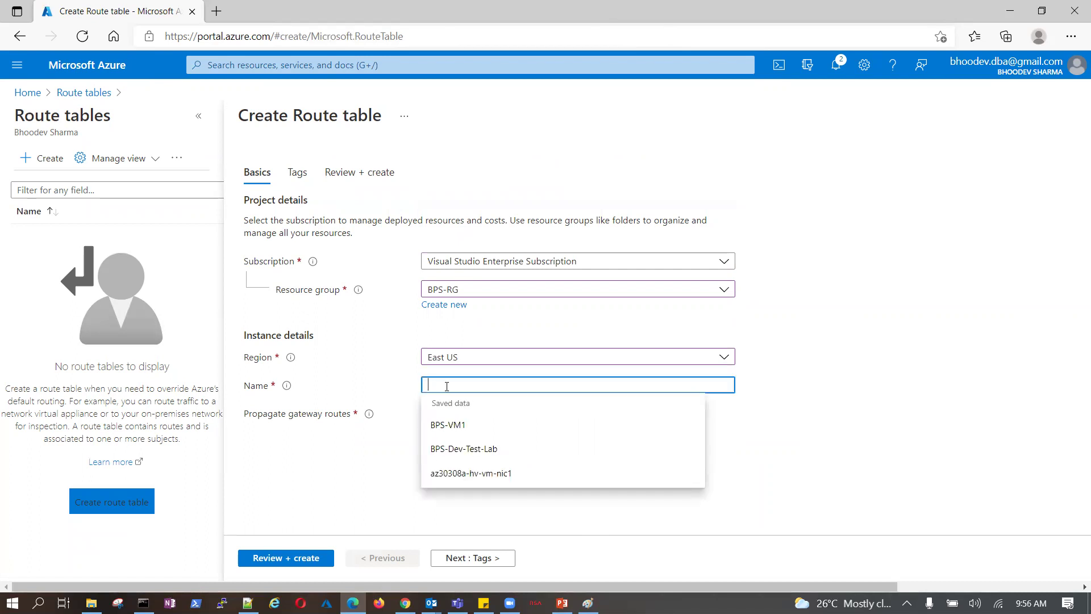
pyautogui.write('RT-PVT')
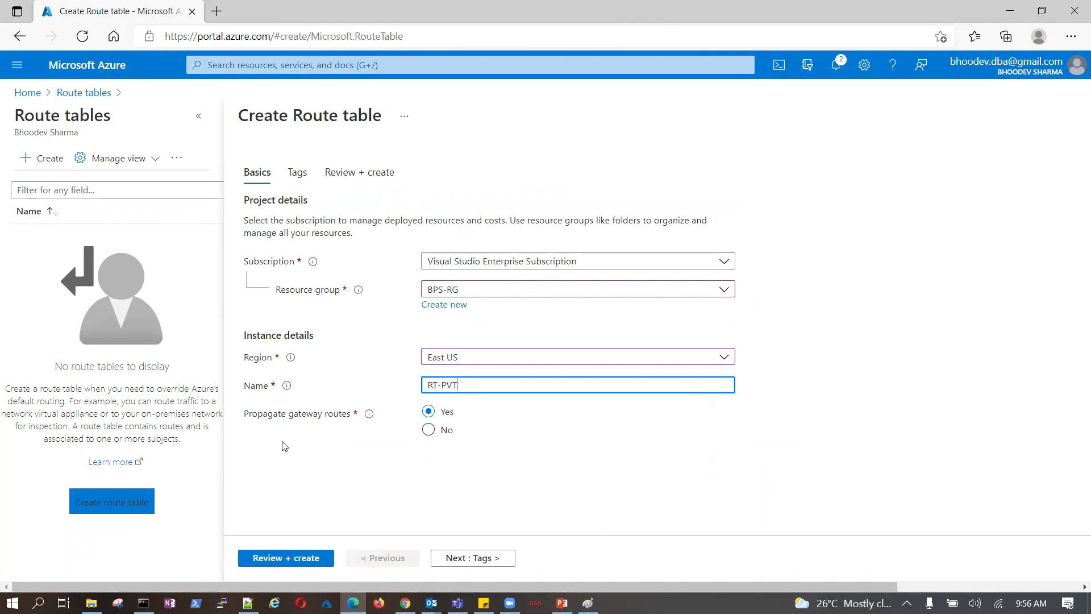
pyautogui.moveTo(246, 420); pyautogui.dragTo(353, 421)
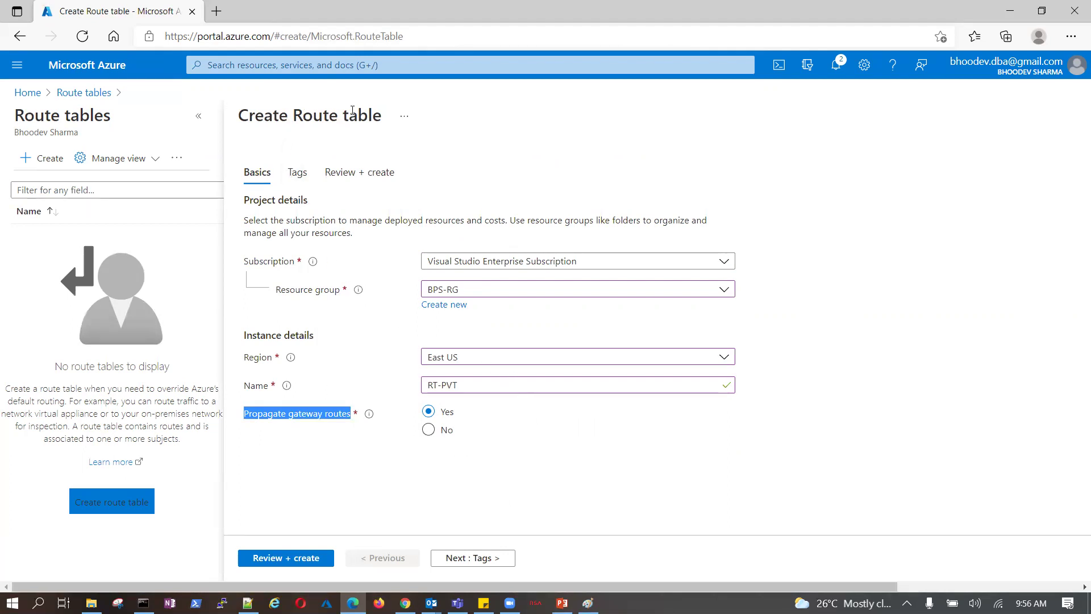
pyautogui.click(310, 451)
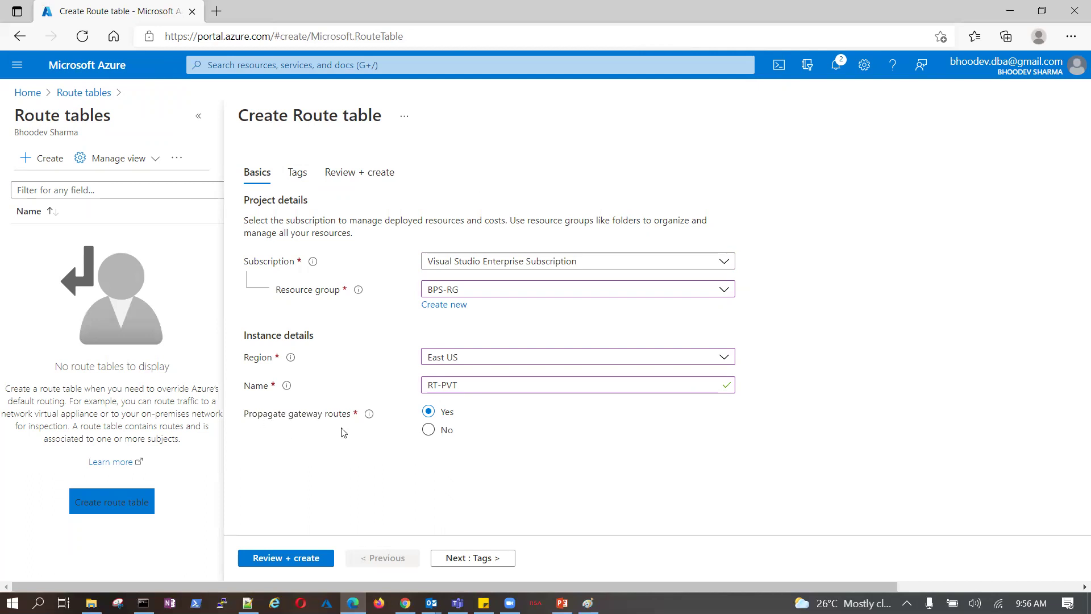
pyautogui.hotkey('alt', 'Tab')
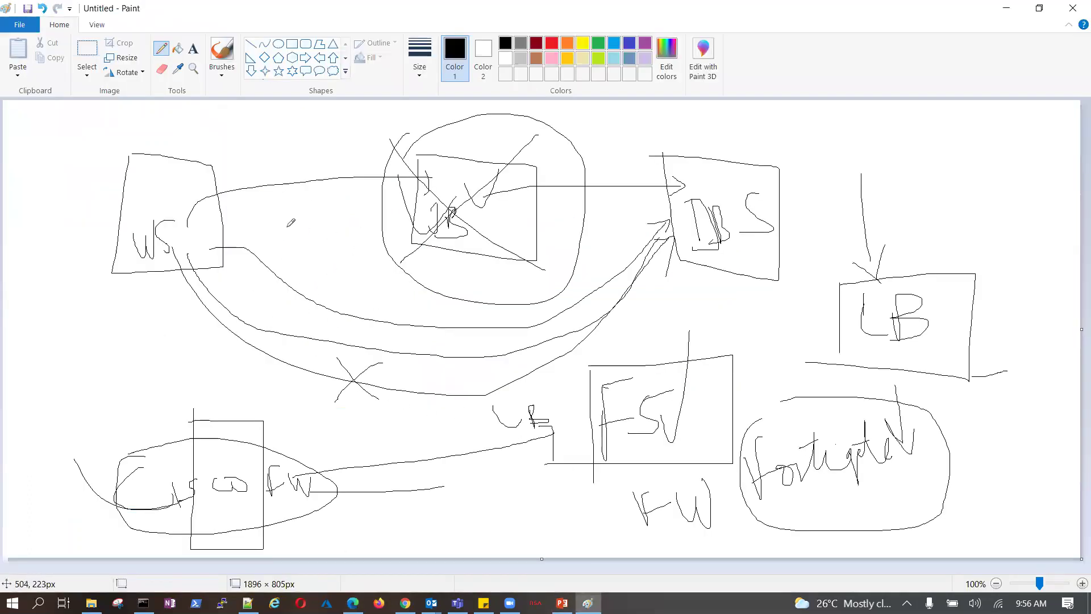
# Step: Sketch a box beside WS and curved paths toward the circle, DBS and FSV boxes
pyautogui.moveTo(217, 237)
pyautogui.mouseDown()
pyautogui.moveTo(203, 305)
pyautogui.moveTo(258, 217)
pyautogui.moveTo(196, 222)
pyautogui.moveTo(216, 246)
pyautogui.mouseUp()
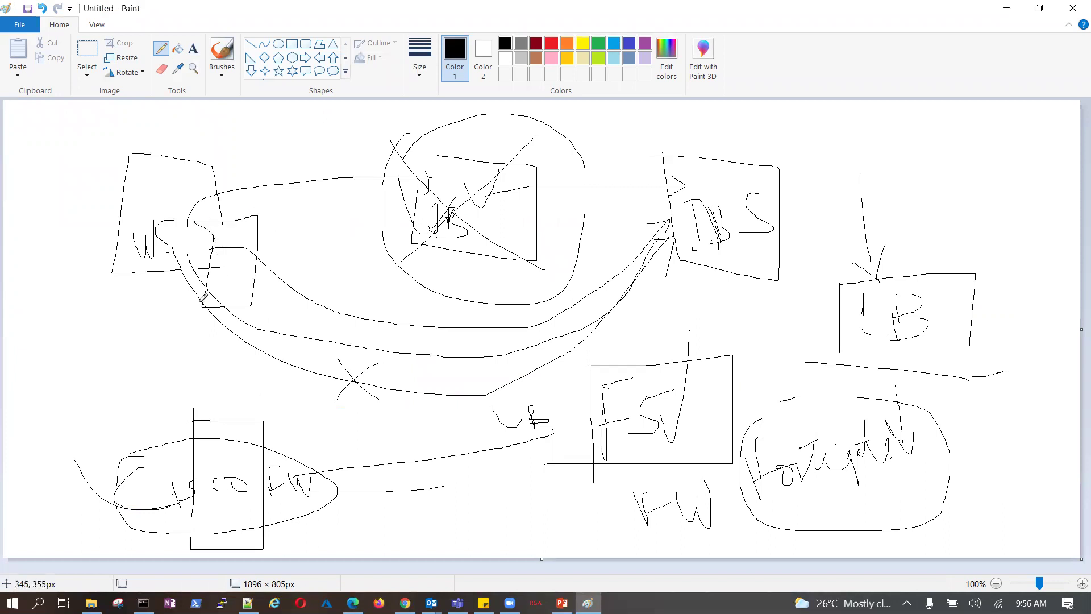
pyautogui.moveTo(171, 297); pyautogui.dragTo(233, 280)
pyautogui.moveTo(261, 220)
pyautogui.mouseDown()
pyautogui.moveTo(292, 178)
pyautogui.moveTo(583, 137)
pyautogui.moveTo(646, 176)
pyautogui.mouseUp()
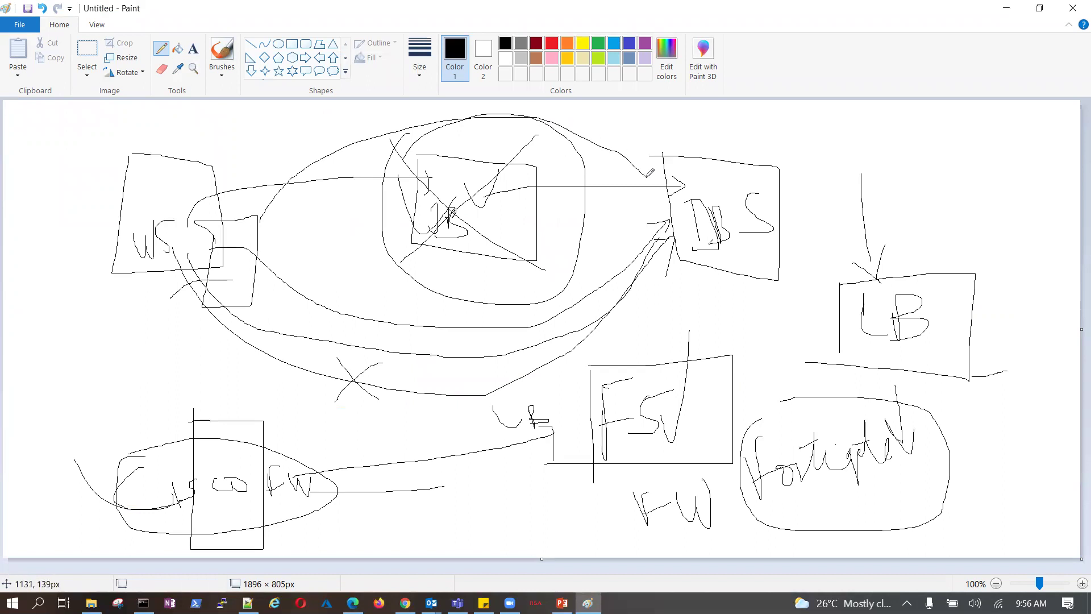
pyautogui.moveTo(258, 283)
pyautogui.mouseDown()
pyautogui.moveTo(263, 311)
pyautogui.moveTo(500, 464)
pyautogui.moveTo(571, 439)
pyautogui.mouseUp()
pyautogui.moveTo(262, 261)
pyautogui.mouseDown()
pyautogui.moveTo(362, 314)
pyautogui.moveTo(878, 371)
pyautogui.mouseUp()
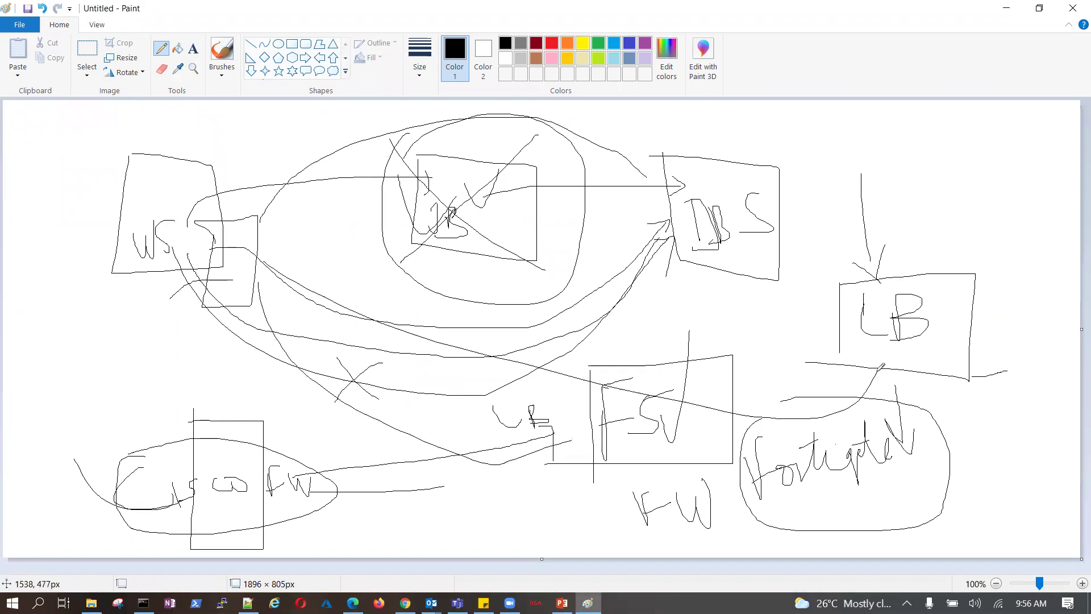
# Step: Start a new blank Paint drawing, discarding the sketch without saving
pyautogui.click(19, 25)
pyautogui.click(23, 49)
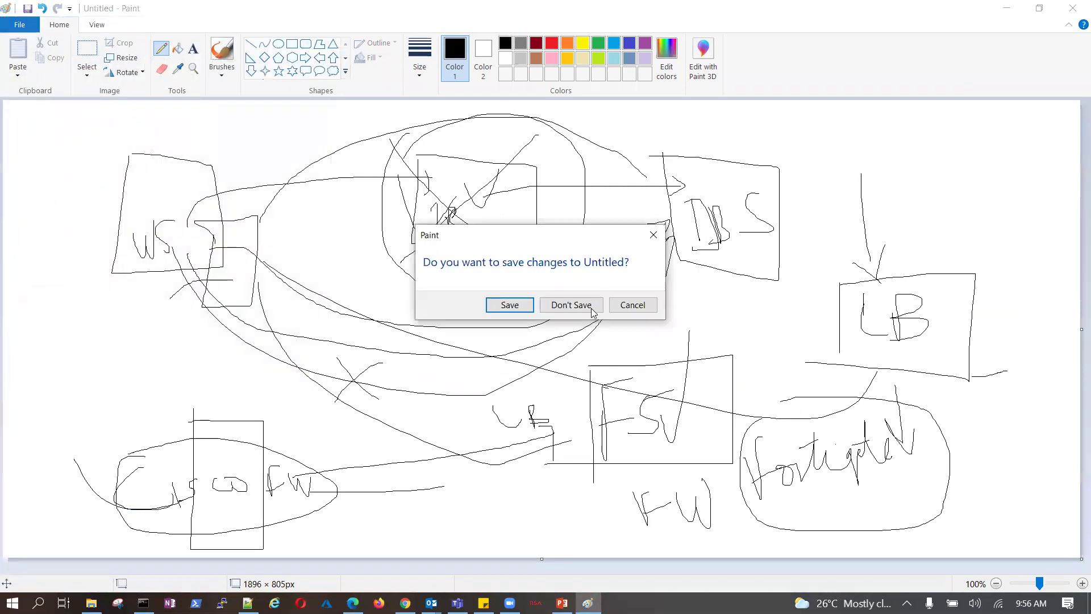
pyautogui.click(571, 305)
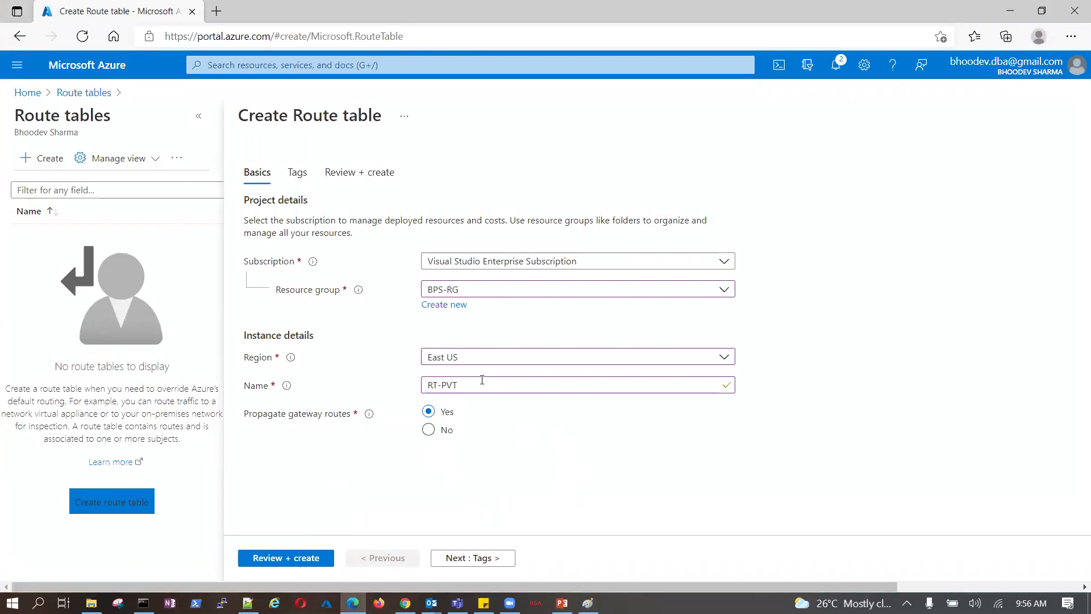
# Step: Go through Tags and Review + create, then create route table RT-PVT
pyautogui.moveTo(463, 386); pyautogui.dragTo(423, 391)
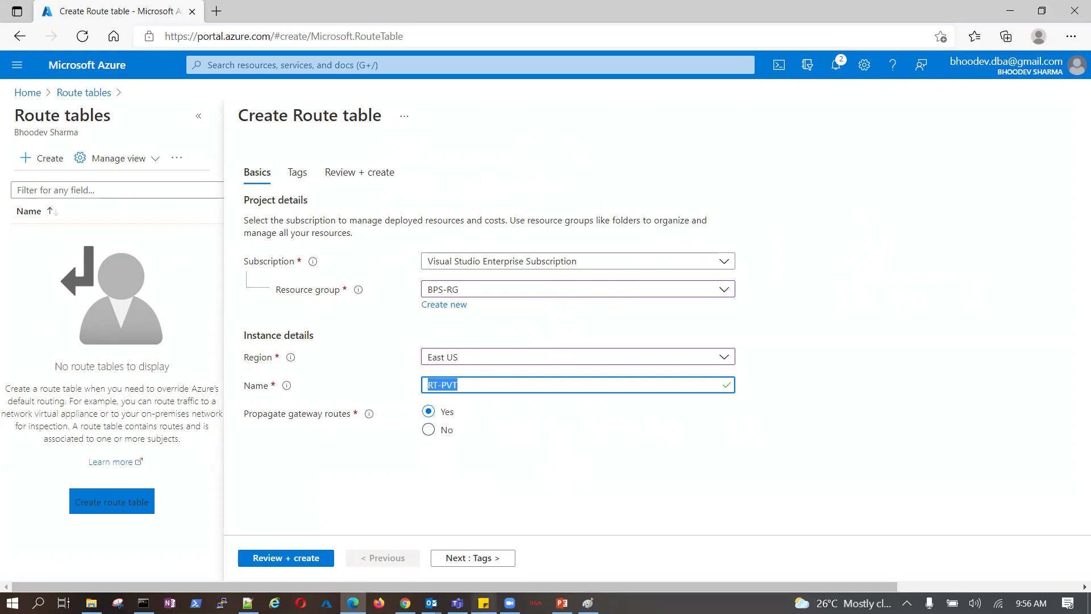
pyautogui.click(487, 557)
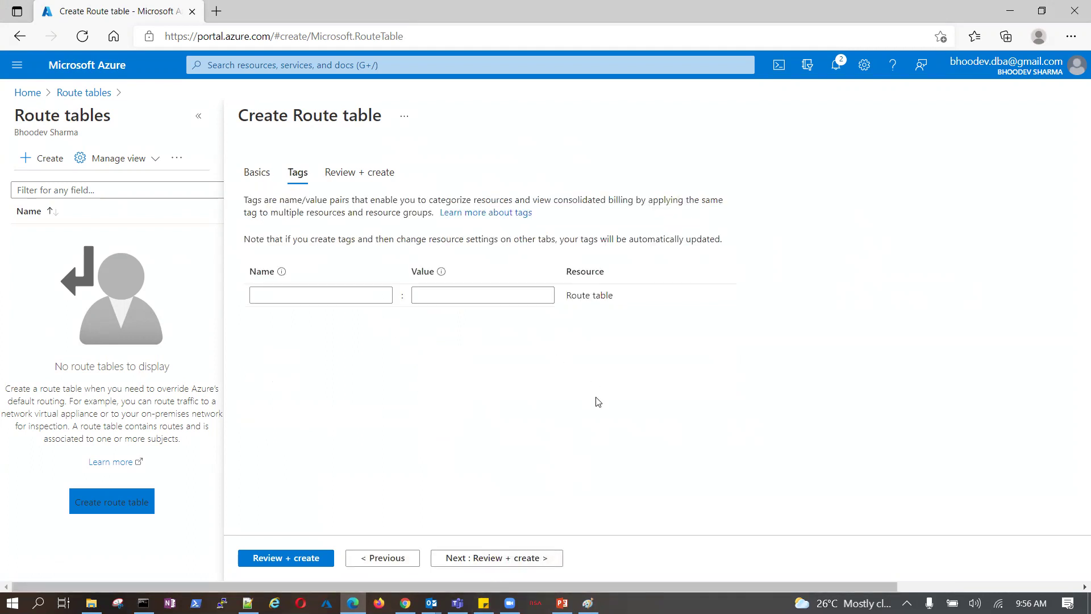
pyautogui.click(293, 562)
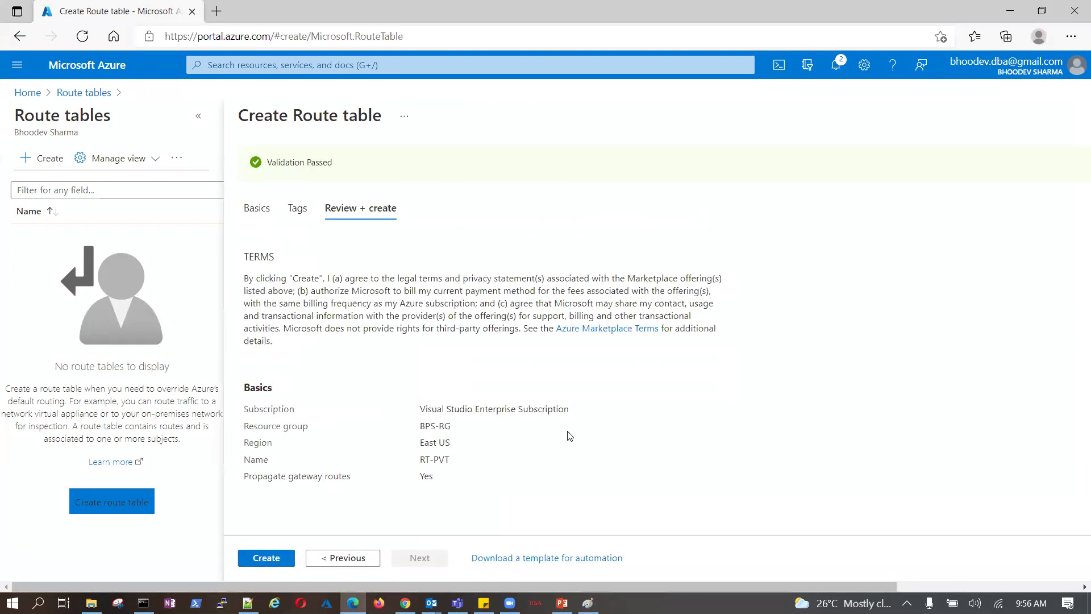
pyautogui.click(279, 559)
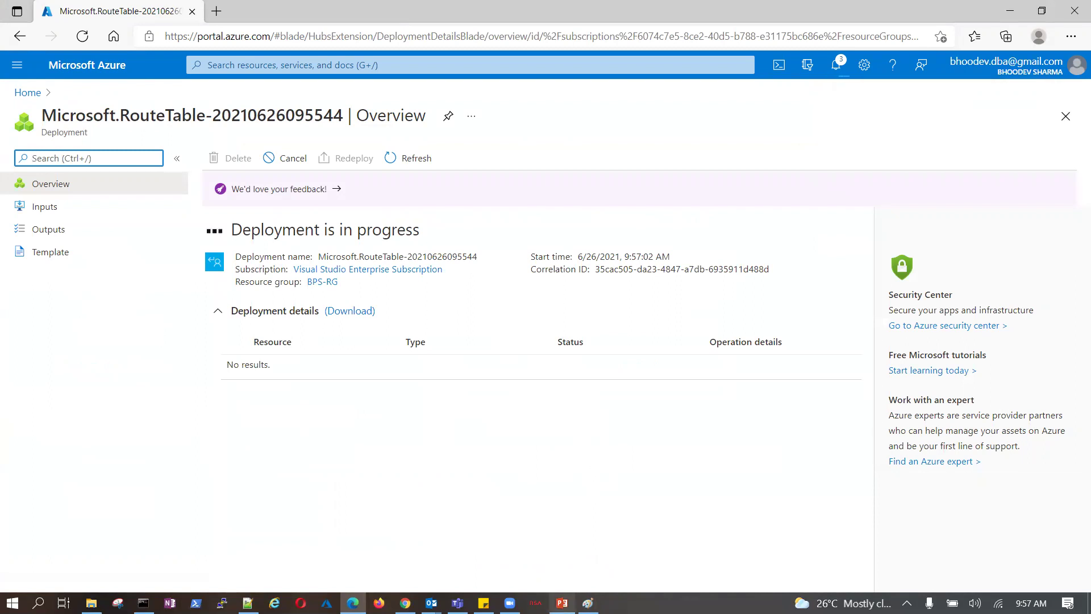
pyautogui.hotkey('alt', 'Tab')
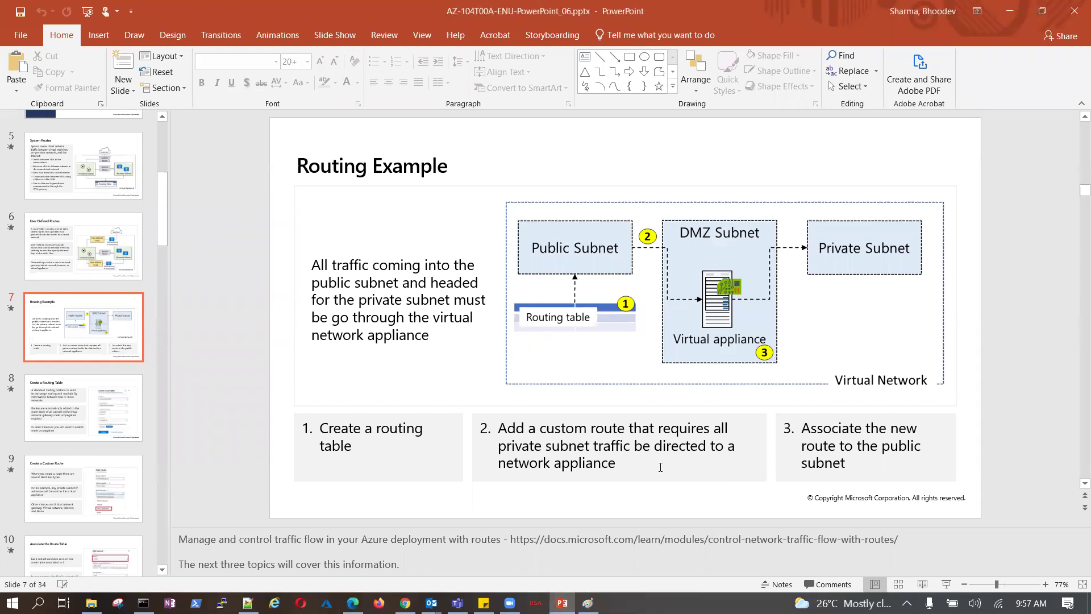
# Step: After viewing the Routing Example slide, return to the completed RT-PVT deployment
pyautogui.click(405, 603)
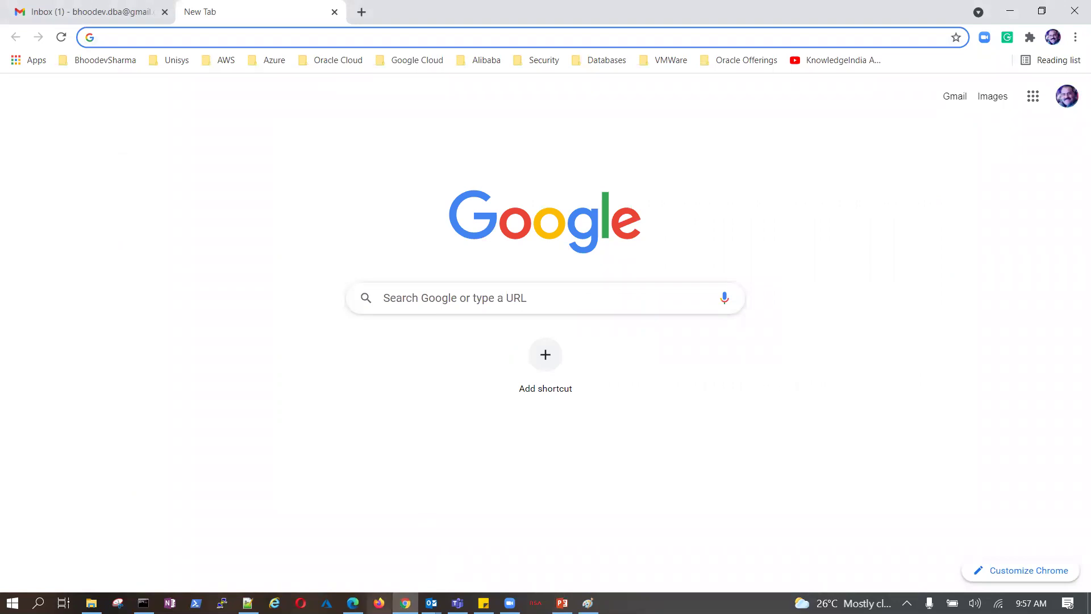
pyautogui.click(352, 603)
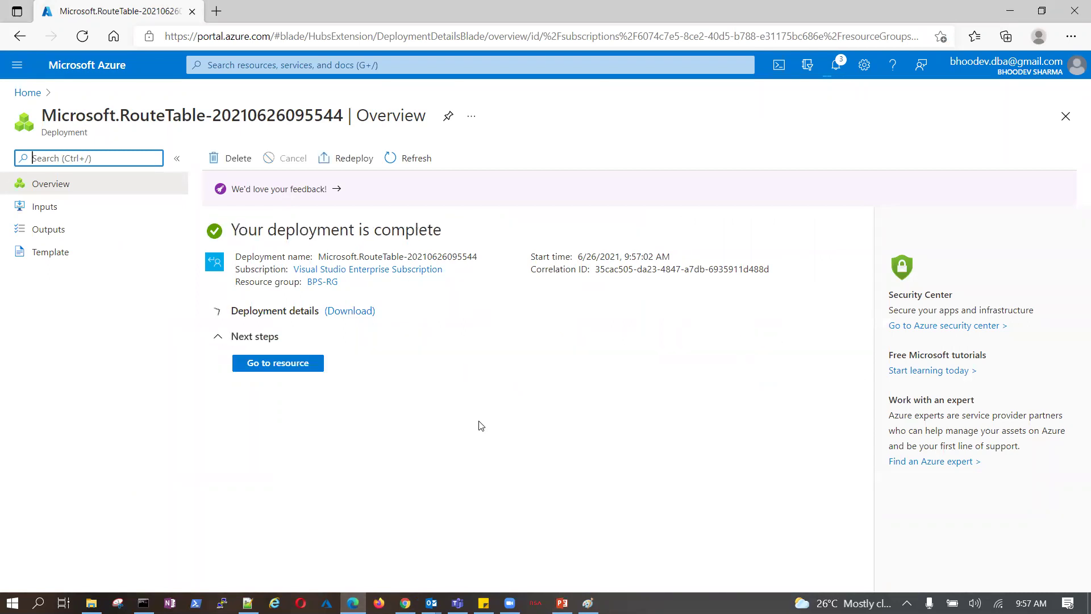
# Step: Go to the RT-PVT resource and show its empty Routes list under Configuration
pyautogui.click(301, 368)
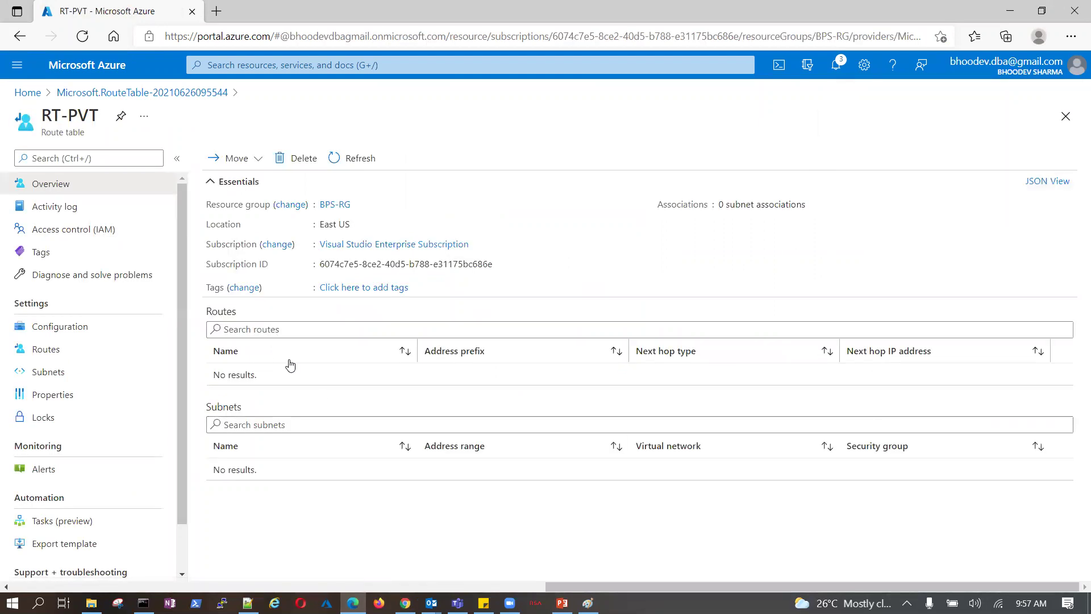
pyautogui.click(58, 328)
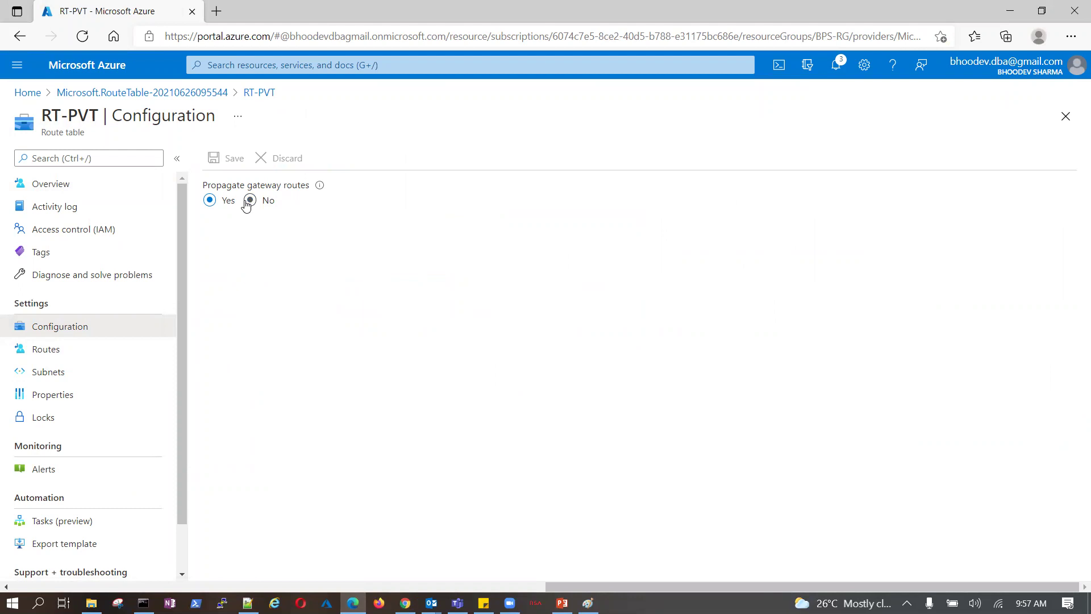
pyautogui.click(73, 351)
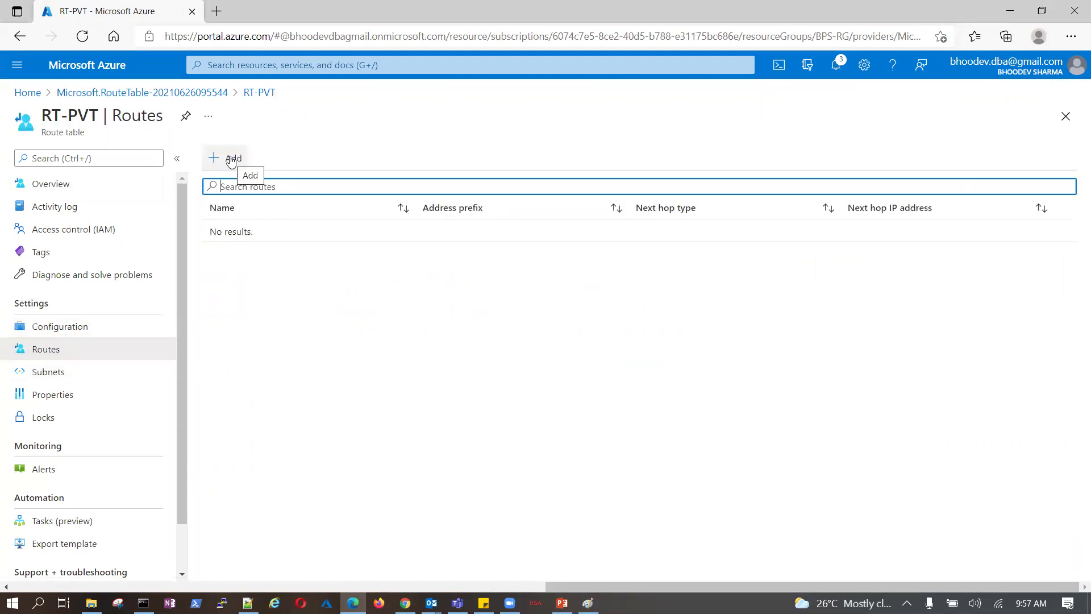
# Step: Add a route in RT-PVT named db with address prefix 192.168.0.0/24
pyautogui.click(233, 162)
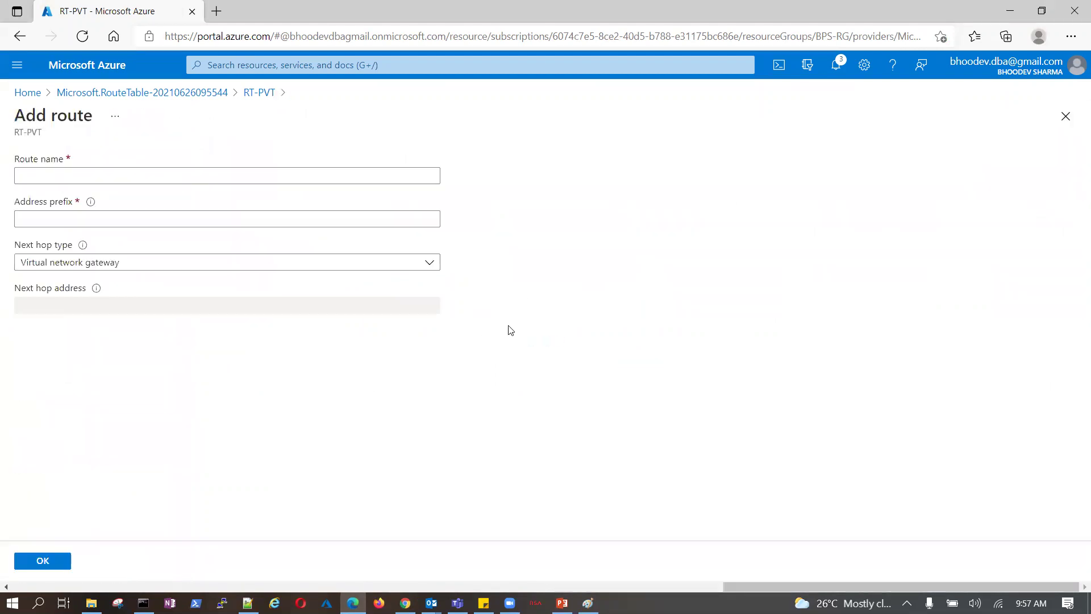
pyautogui.click(113, 175)
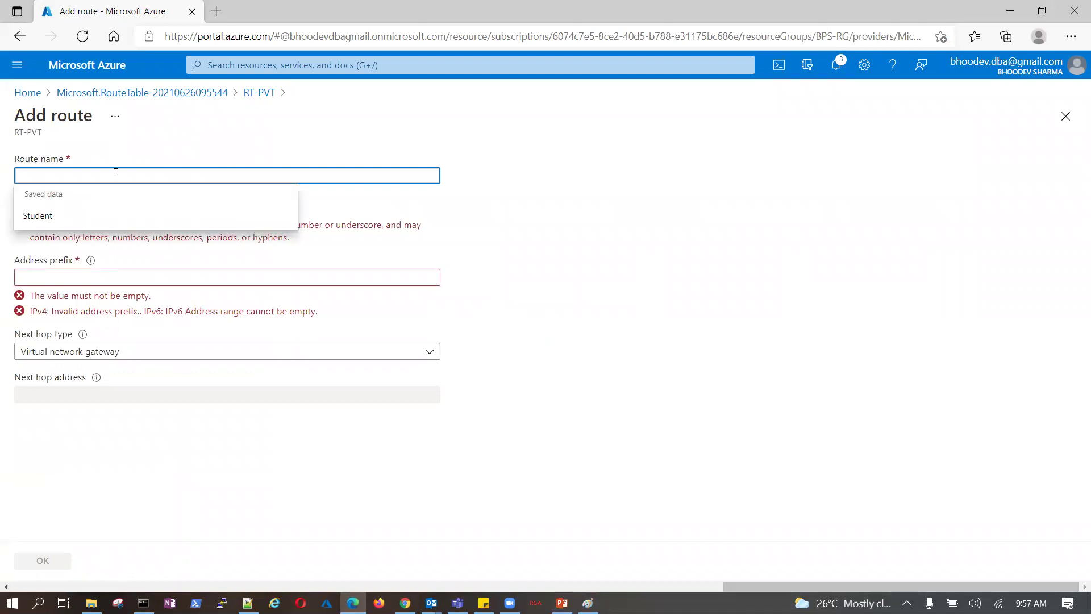
pyautogui.click(656, 241)
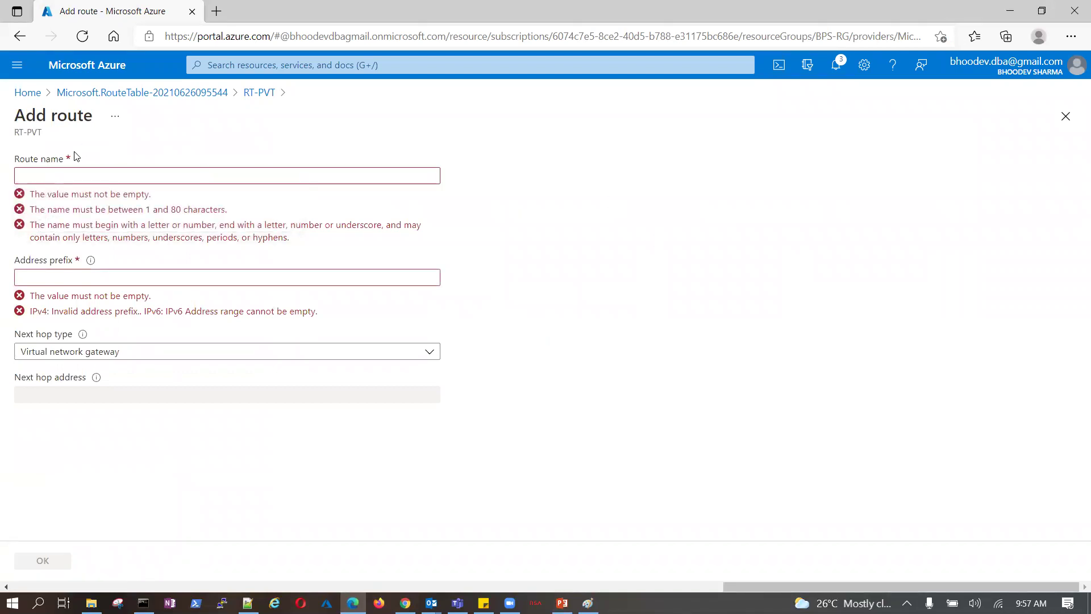
pyautogui.click(65, 176)
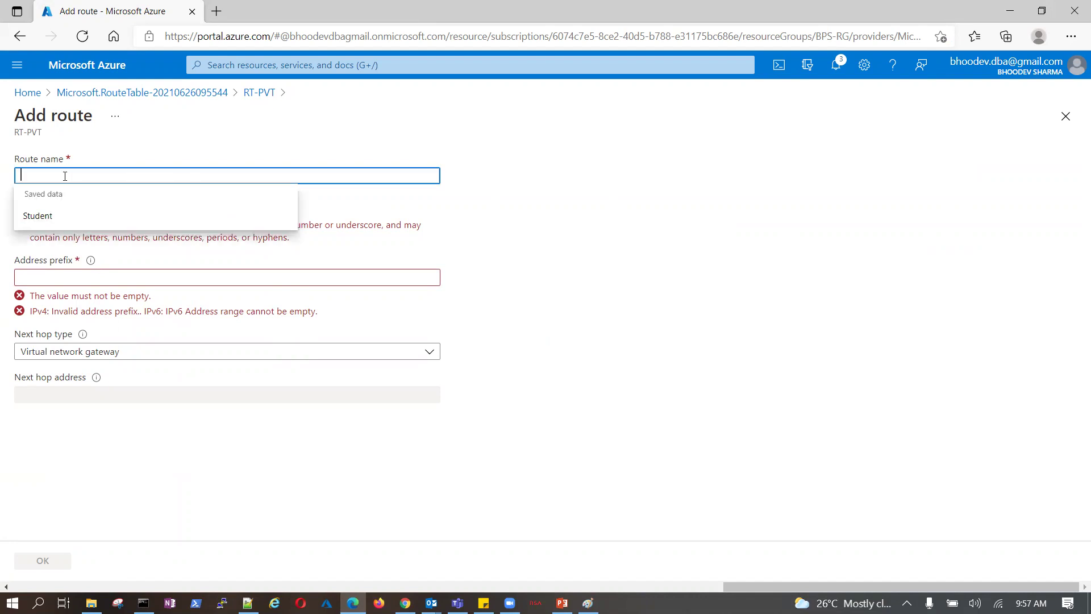
pyautogui.write('db')
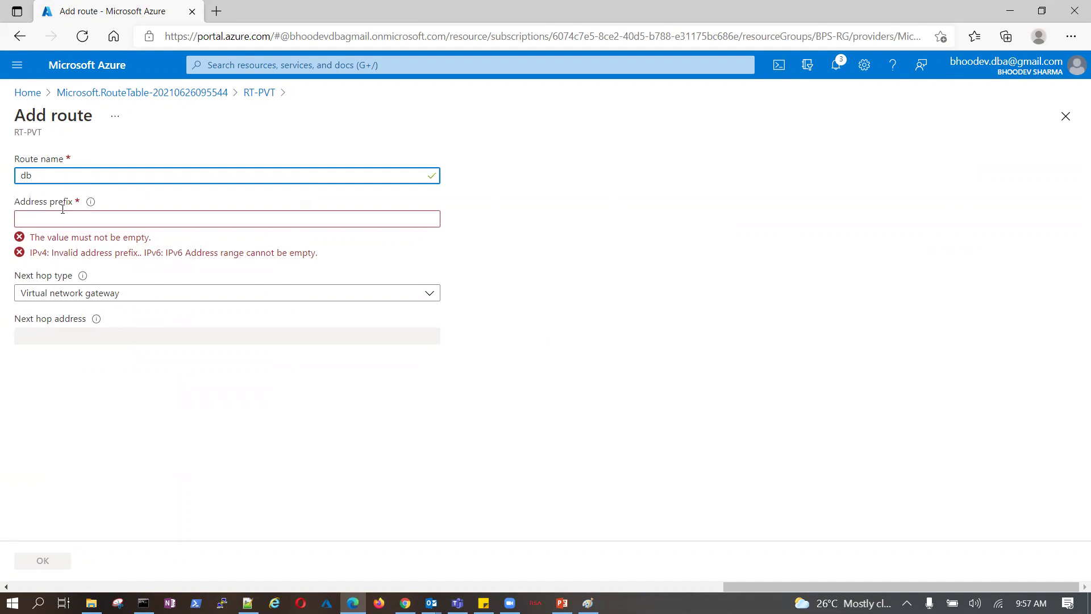
pyautogui.click(74, 221)
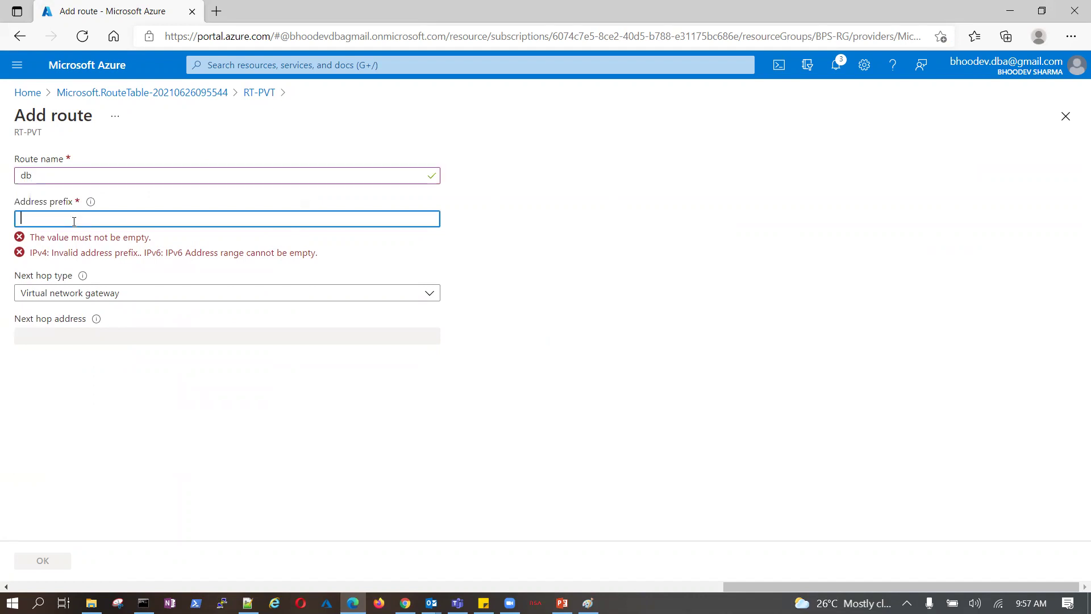
pyautogui.write('192.168')
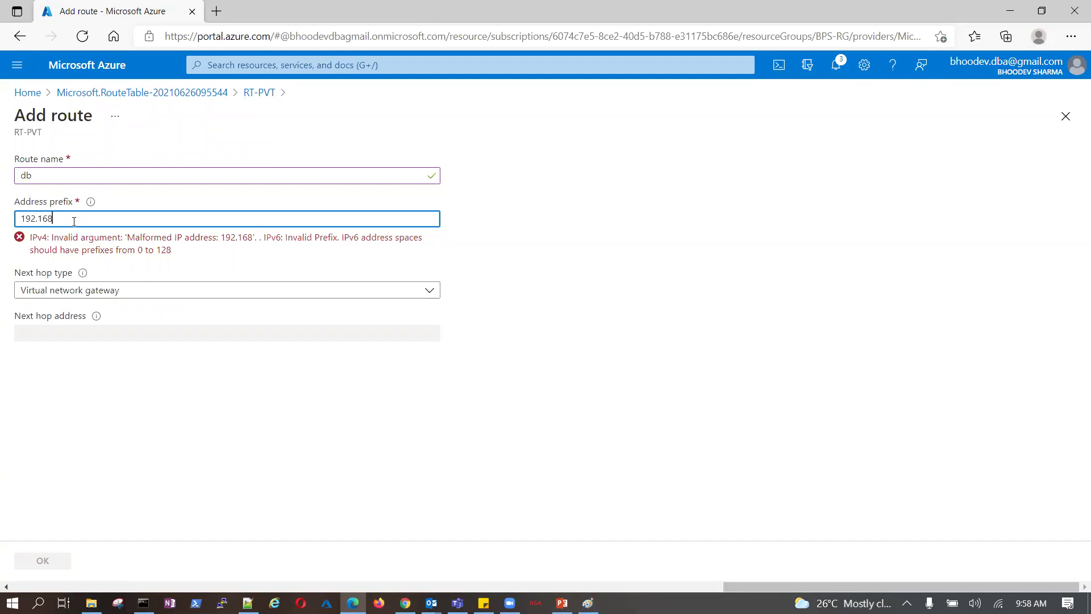
pyautogui.write('.0.0/24')
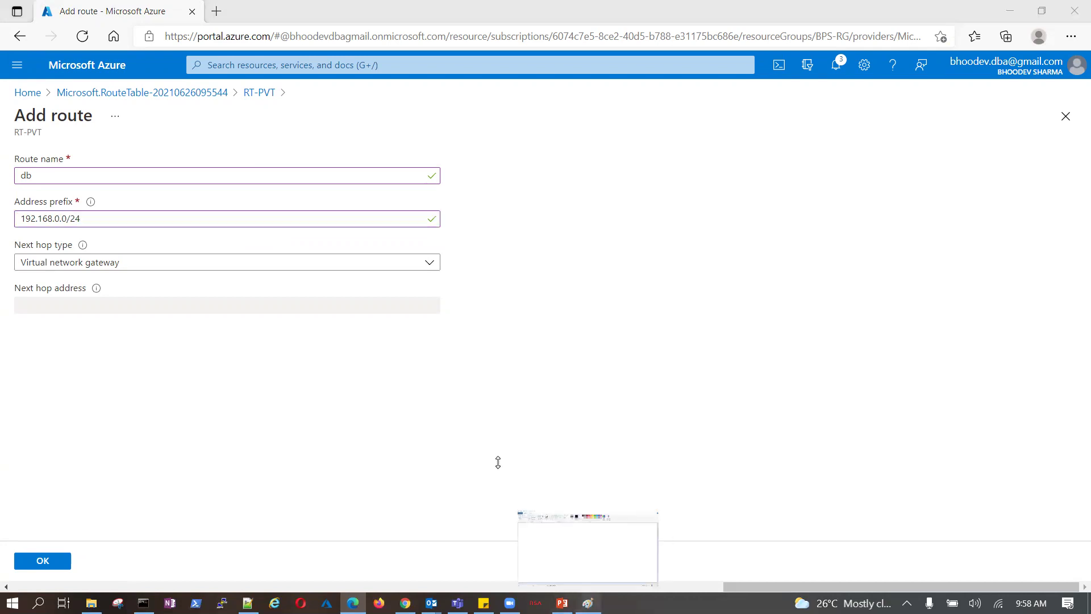
pyautogui.click(588, 602)
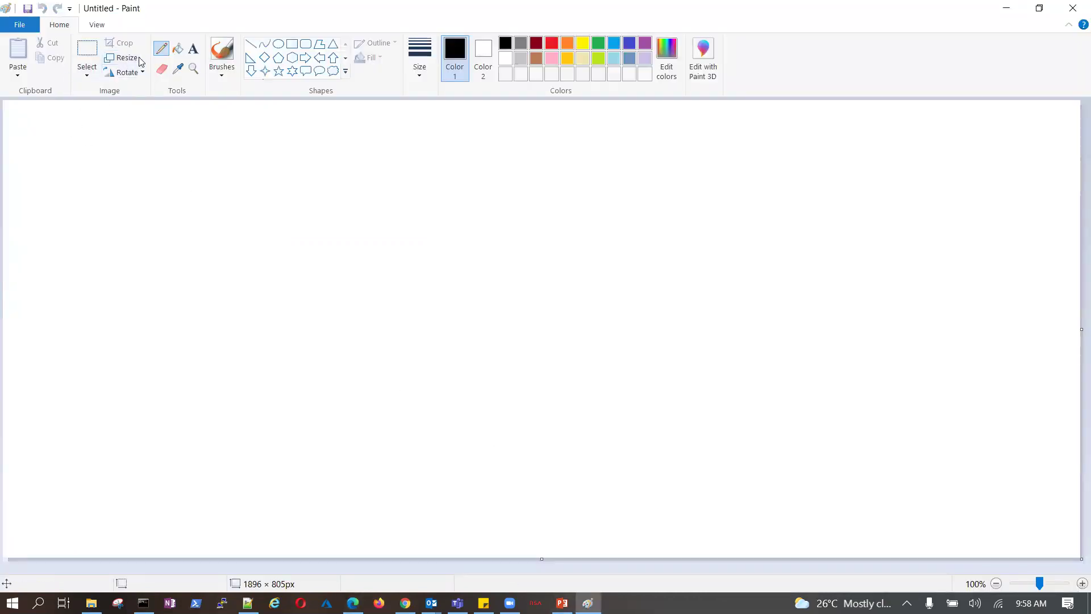
# Step: Write 192.168.0.0/24 on the blank Paint canvas with the pencil
pyautogui.moveTo(134, 180); pyautogui.dragTo(152, 225)
pyautogui.moveTo(165, 189)
pyautogui.mouseDown()
pyautogui.moveTo(171, 220)
pyautogui.moveTo(183, 200)
pyautogui.moveTo(221, 216)
pyautogui.moveTo(238, 196)
pyautogui.moveTo(242, 206)
pyautogui.moveTo(300, 184)
pyautogui.moveTo(326, 224)
pyautogui.mouseUp()
pyautogui.click(296, 192)
pyautogui.moveTo(344, 183)
pyautogui.mouseDown()
pyautogui.moveTo(353, 208)
pyautogui.moveTo(387, 209)
pyautogui.mouseUp()
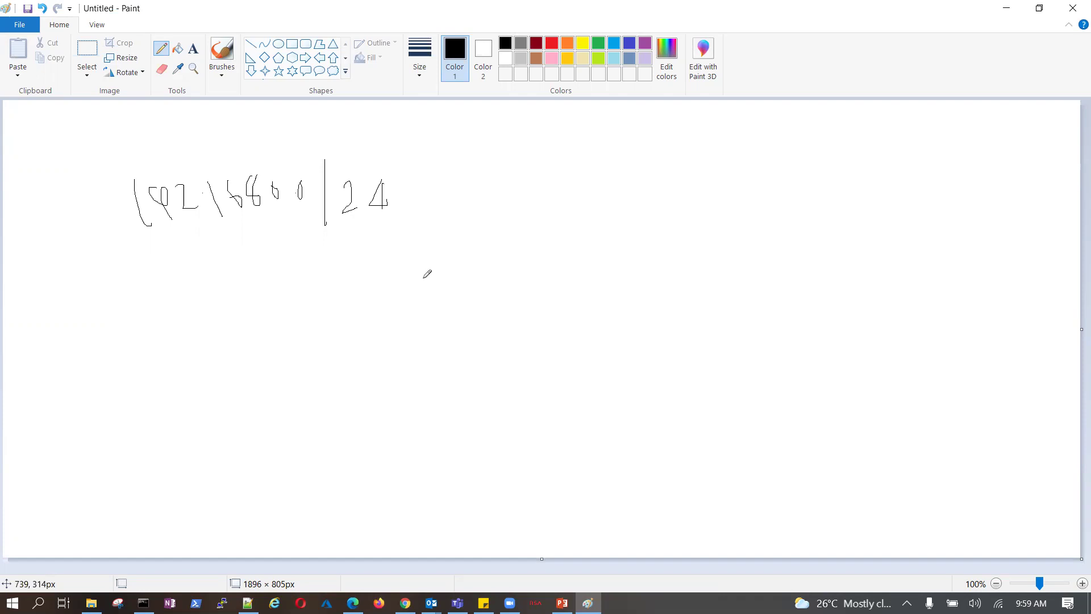
# Step: Write 192.168.0.0–255 below it, mark the 0–255 range, and annotate the /24 line
pyautogui.moveTo(170, 322)
pyautogui.mouseDown()
pyautogui.moveTo(181, 368)
pyautogui.moveTo(188, 336)
pyautogui.moveTo(196, 365)
pyautogui.moveTo(253, 336)
pyautogui.moveTo(259, 357)
pyautogui.moveTo(289, 327)
pyautogui.moveTo(500, 320)
pyautogui.moveTo(500, 301)
pyautogui.moveTo(509, 318)
pyautogui.mouseUp()
pyautogui.click(239, 340)
pyautogui.click(330, 333)
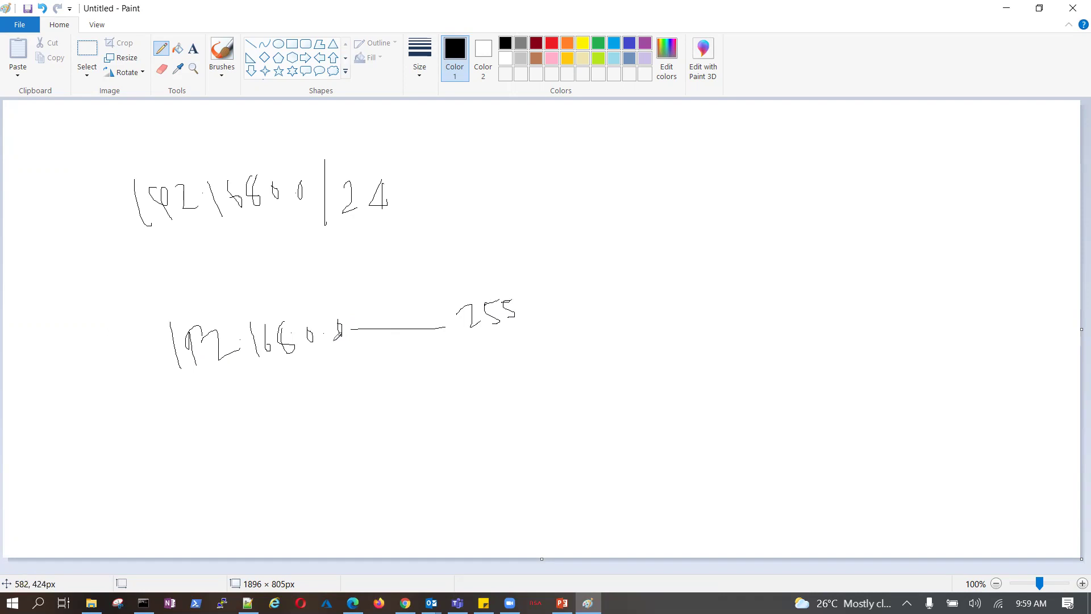
pyautogui.moveTo(335, 339)
pyautogui.mouseDown()
pyautogui.moveTo(546, 343)
pyautogui.moveTo(401, 291)
pyautogui.moveTo(333, 317)
pyautogui.moveTo(328, 337)
pyautogui.mouseUp()
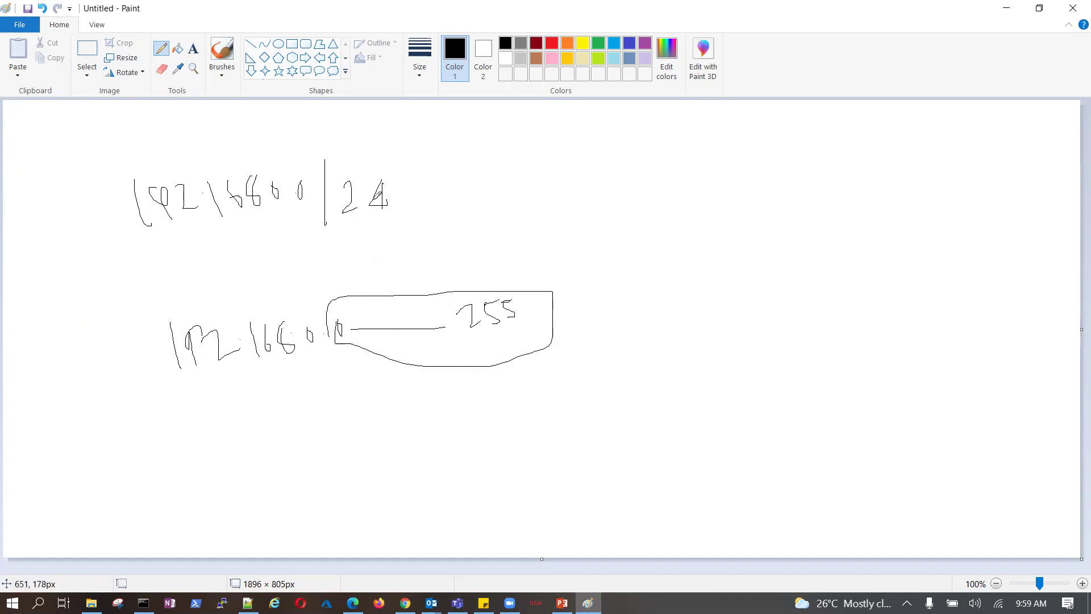
pyautogui.moveTo(371, 190); pyautogui.dragTo(376, 204)
pyautogui.moveTo(412, 315)
pyautogui.mouseDown()
pyautogui.moveTo(415, 328)
pyautogui.moveTo(423, 317)
pyautogui.mouseUp()
pyautogui.moveTo(502, 223)
pyautogui.mouseDown()
pyautogui.moveTo(509, 251)
pyautogui.moveTo(490, 252)
pyautogui.moveTo(515, 216)
pyautogui.moveTo(531, 257)
pyautogui.moveTo(556, 218)
pyautogui.moveTo(575, 248)
pyautogui.mouseUp()
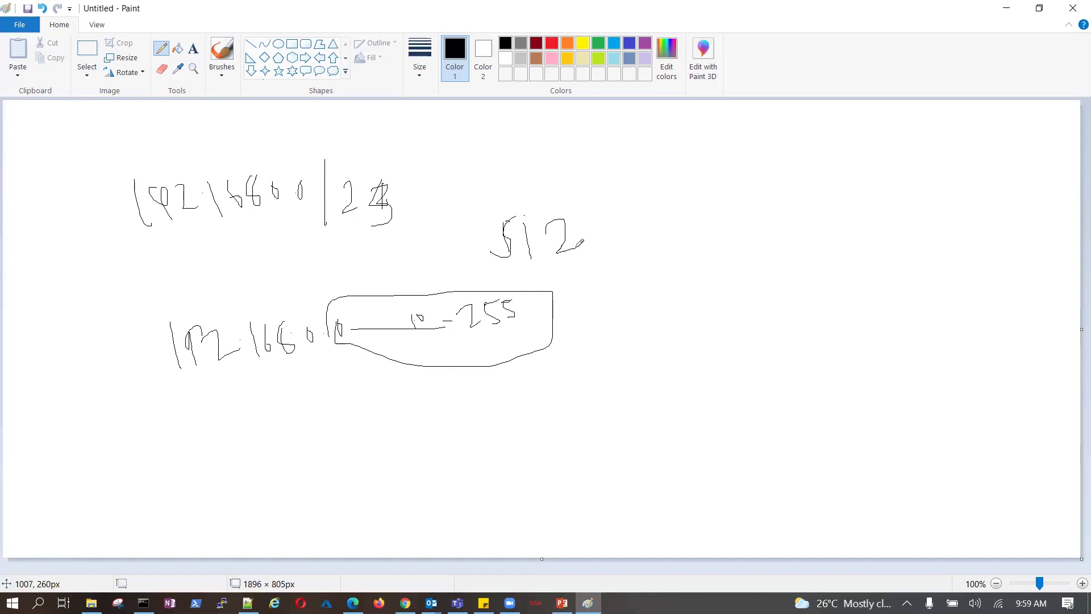
pyautogui.click(353, 602)
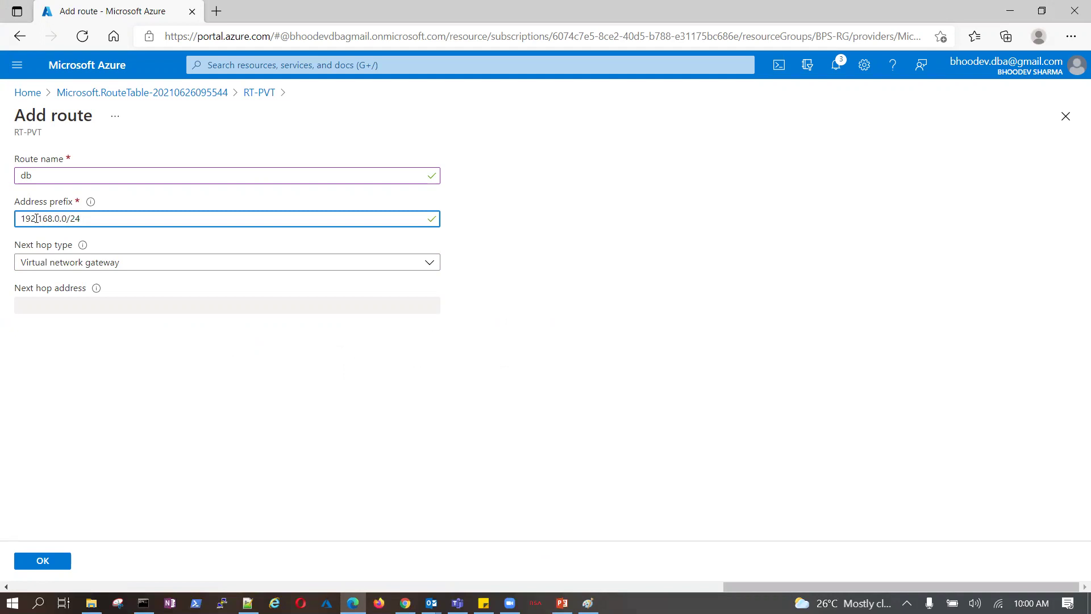
# Step: Set route db's next hop type to Virtual network for 192.168.0.0/24 and save it
pyautogui.moveTo(49, 219); pyautogui.dragTo(75, 219)
pyautogui.click(20, 252)
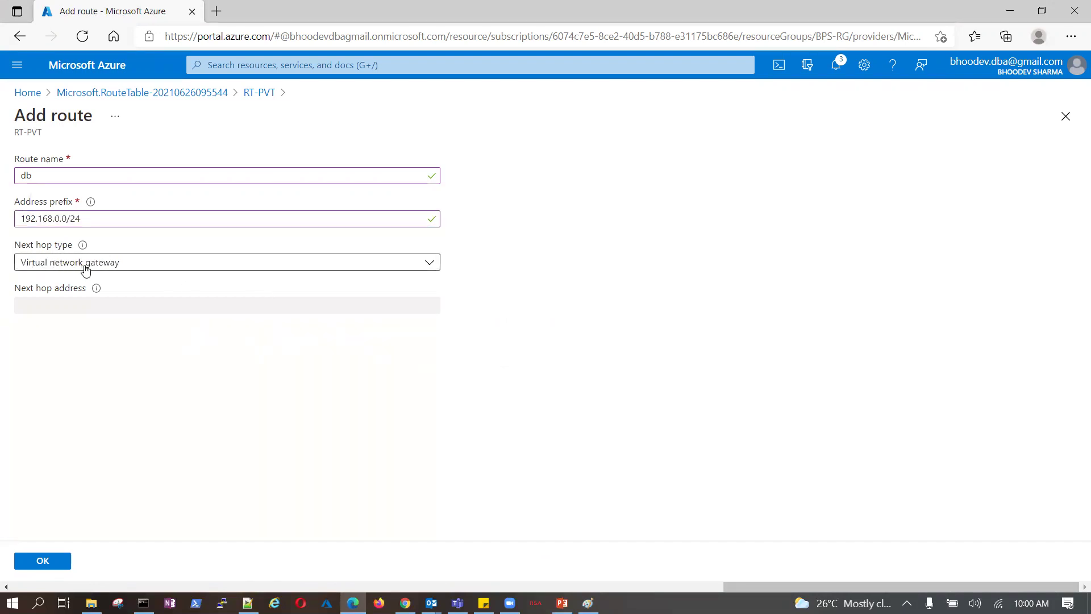
pyautogui.click(429, 263)
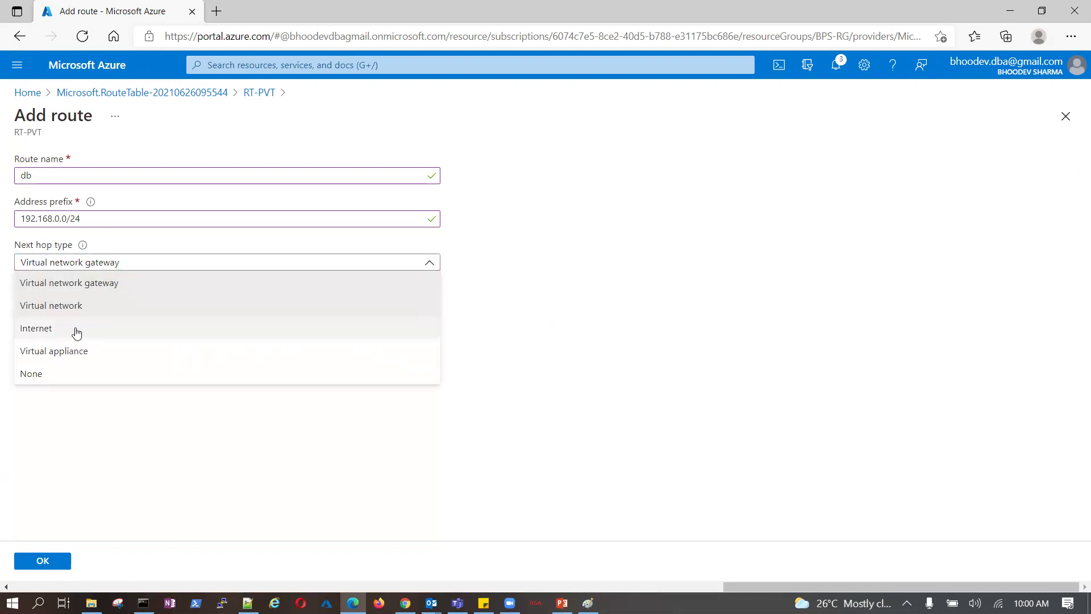
pyautogui.click(54, 375)
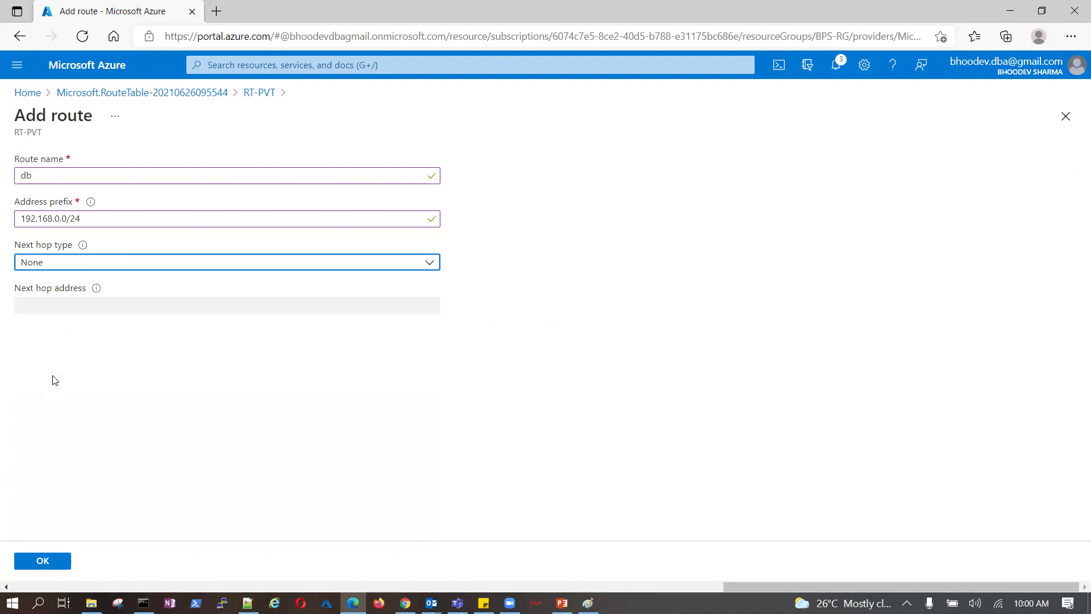
pyautogui.click(429, 264)
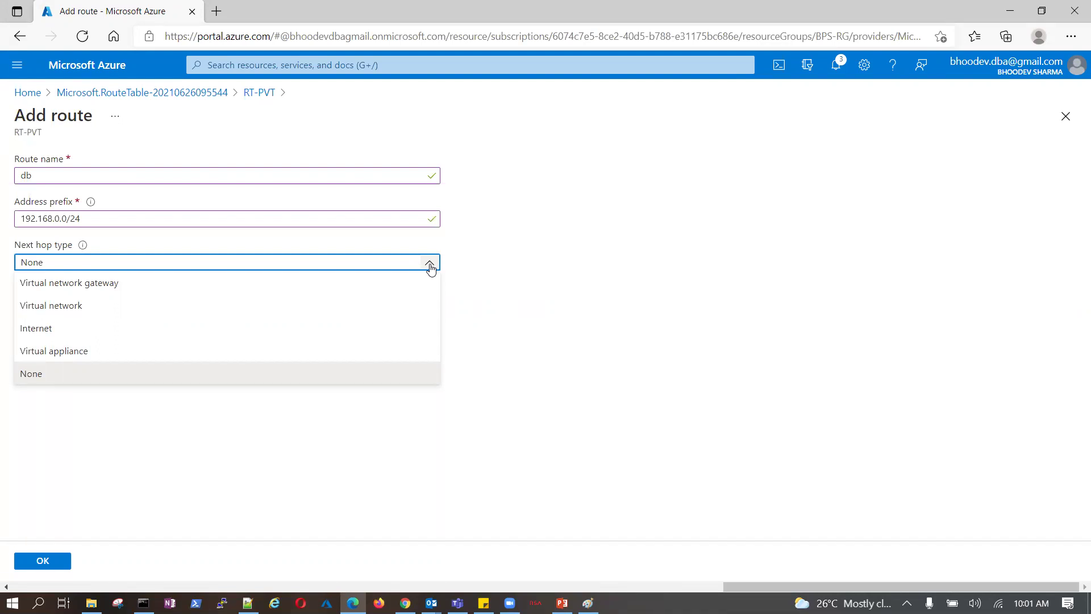
pyautogui.click(526, 307)
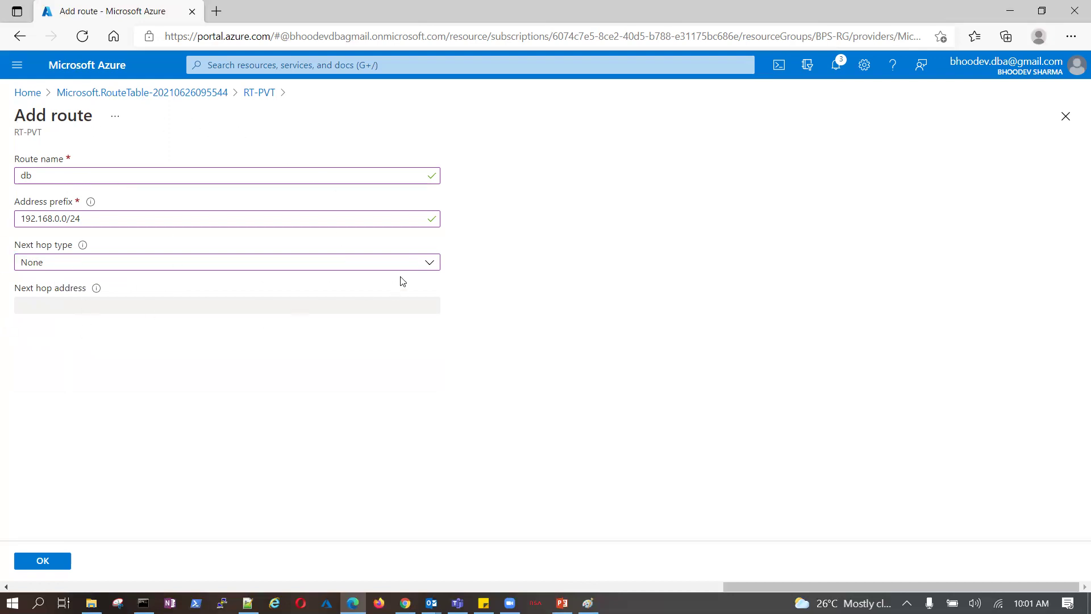
pyautogui.click(429, 264)
pyautogui.click(110, 317)
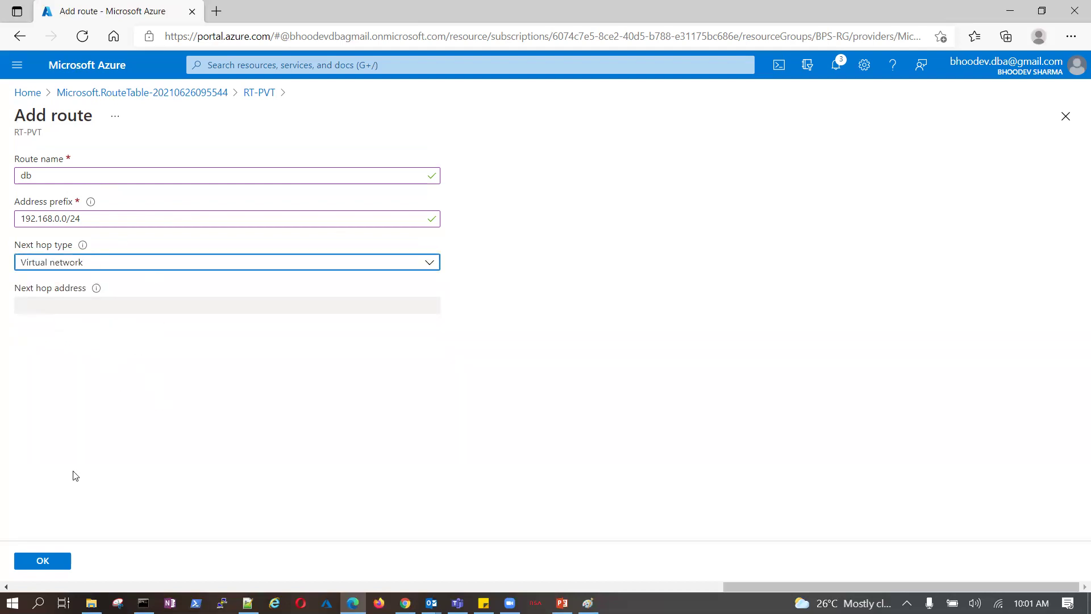
pyautogui.click(53, 561)
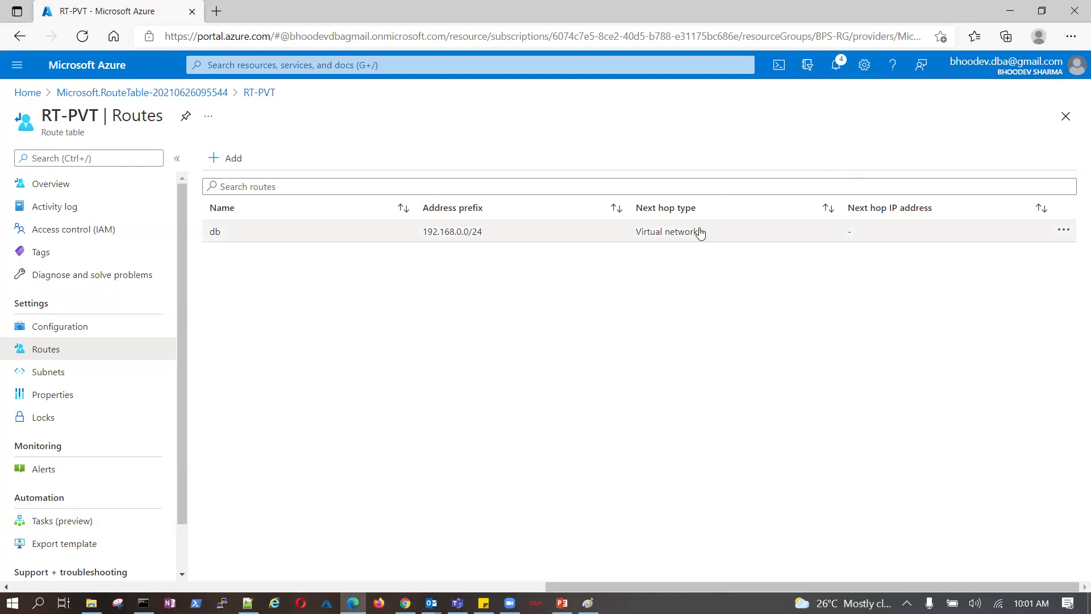
# Step: Associate RT-PVT with HubSubnet (10.10.1.0/24) in Hub-VNet, then view its Properties page
pyautogui.click(57, 372)
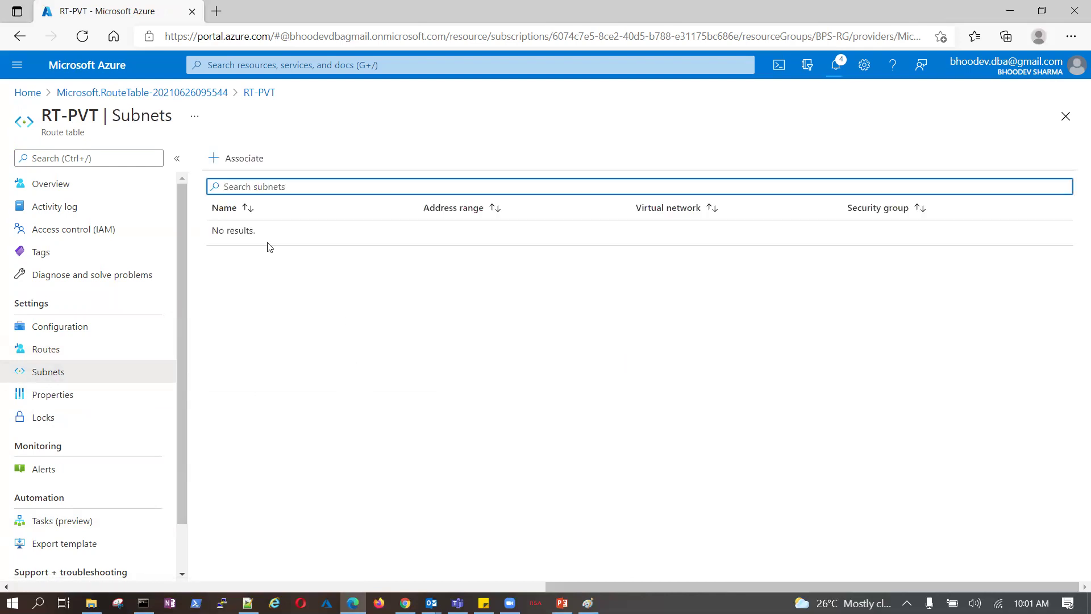
pyautogui.click(245, 160)
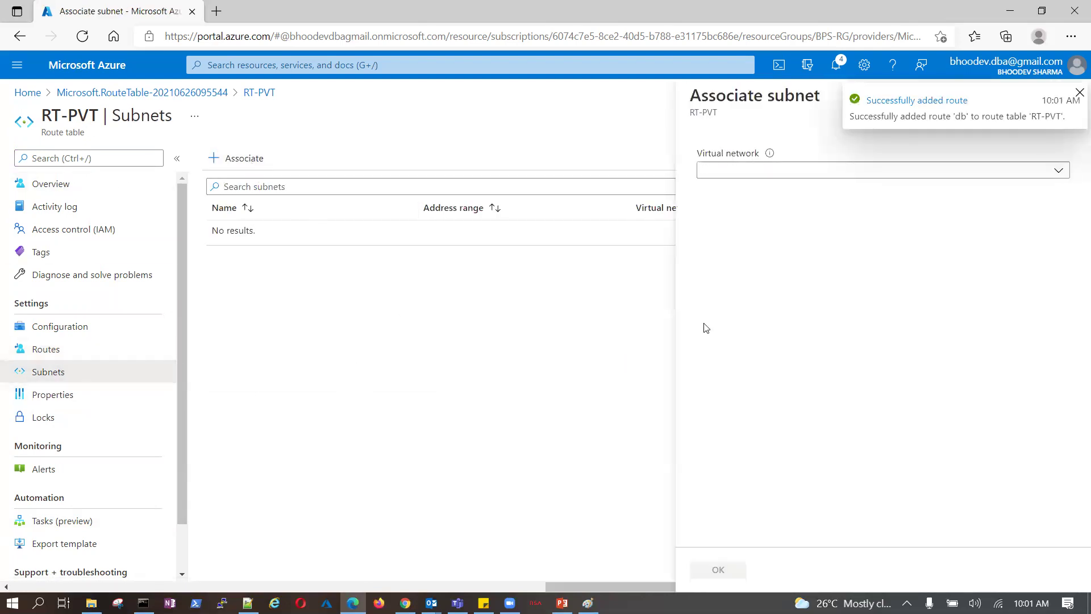
pyautogui.click(1059, 170)
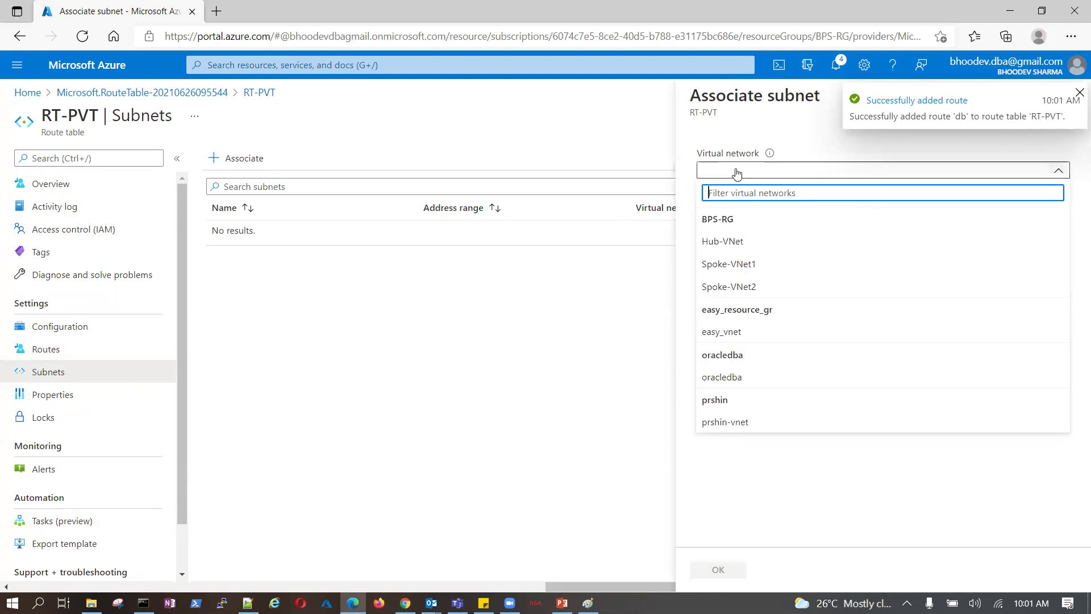
pyautogui.click(718, 243)
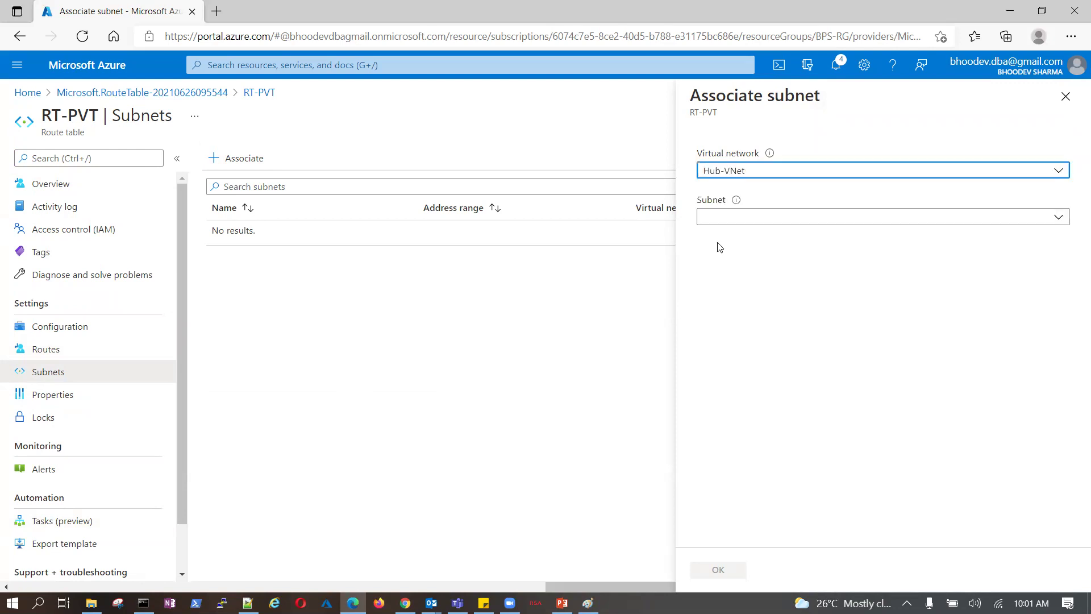
pyautogui.click(1057, 218)
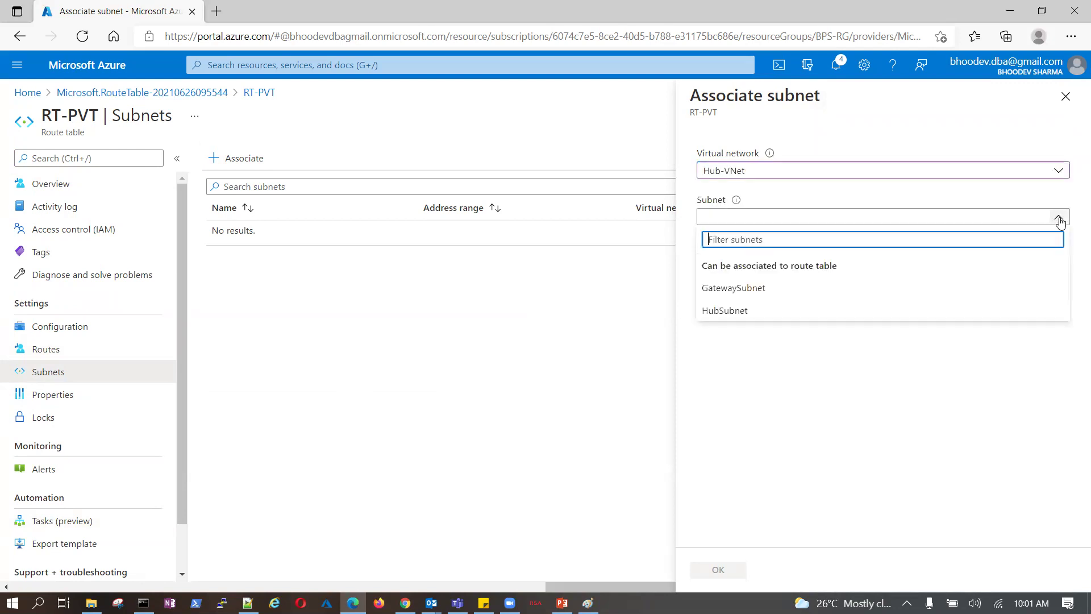
pyautogui.click(723, 311)
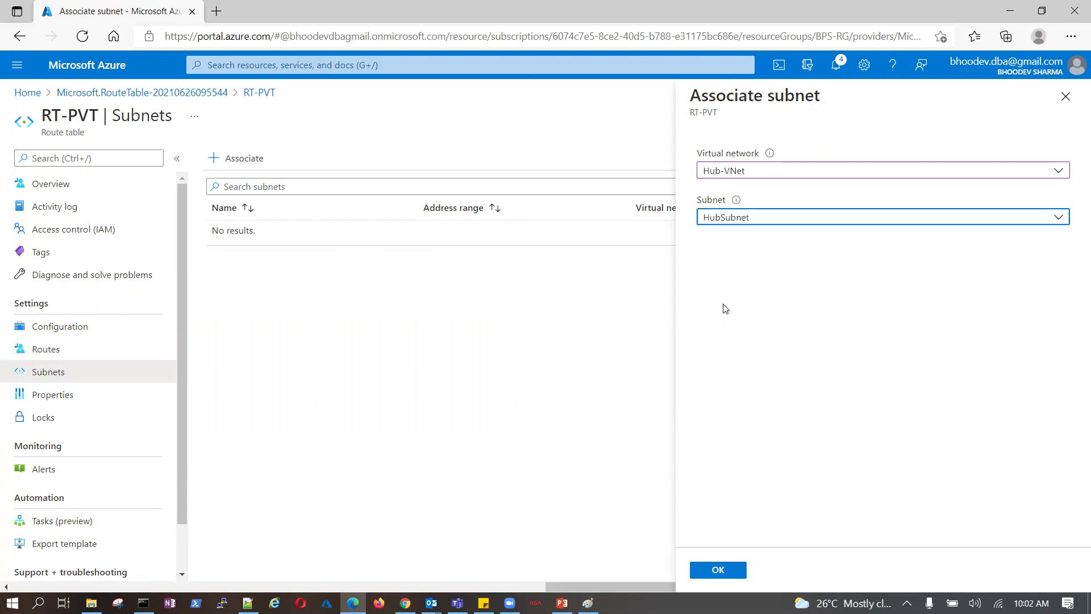
pyautogui.click(720, 571)
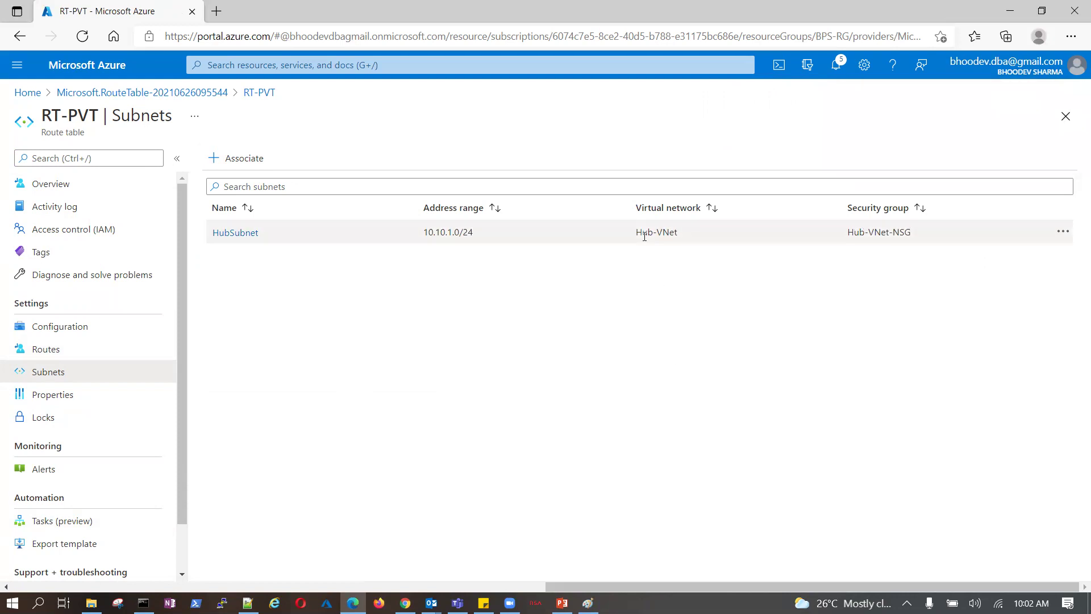
pyautogui.moveTo(636, 233); pyautogui.dragTo(694, 231)
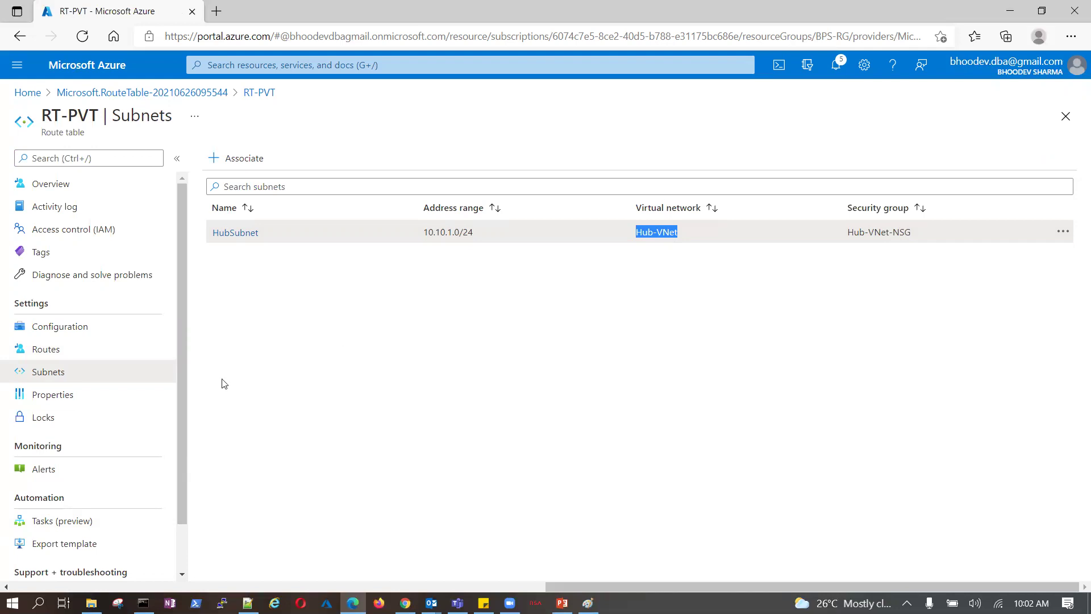
pyautogui.click(73, 399)
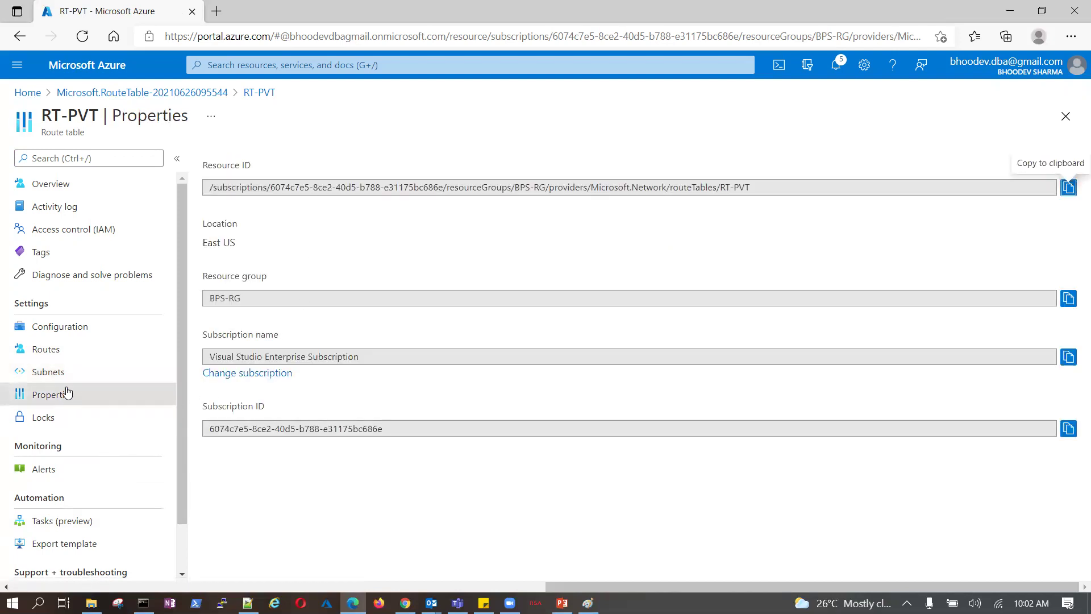
# Step: Add a second RT-PVT subnet association: GatewaySubnet in Hub-VNet
pyautogui.click(57, 372)
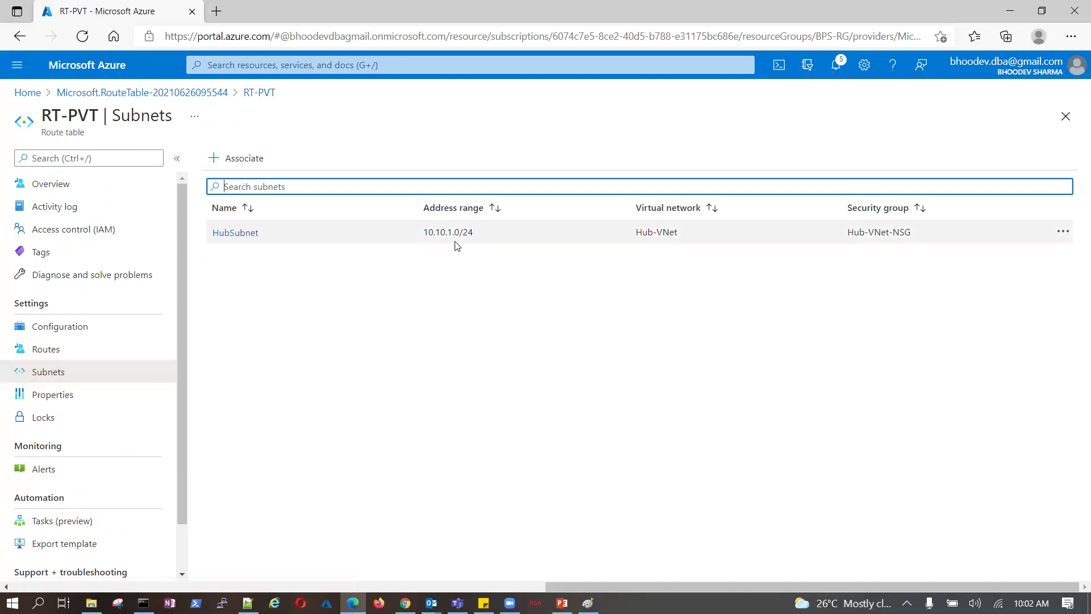
pyautogui.click(247, 161)
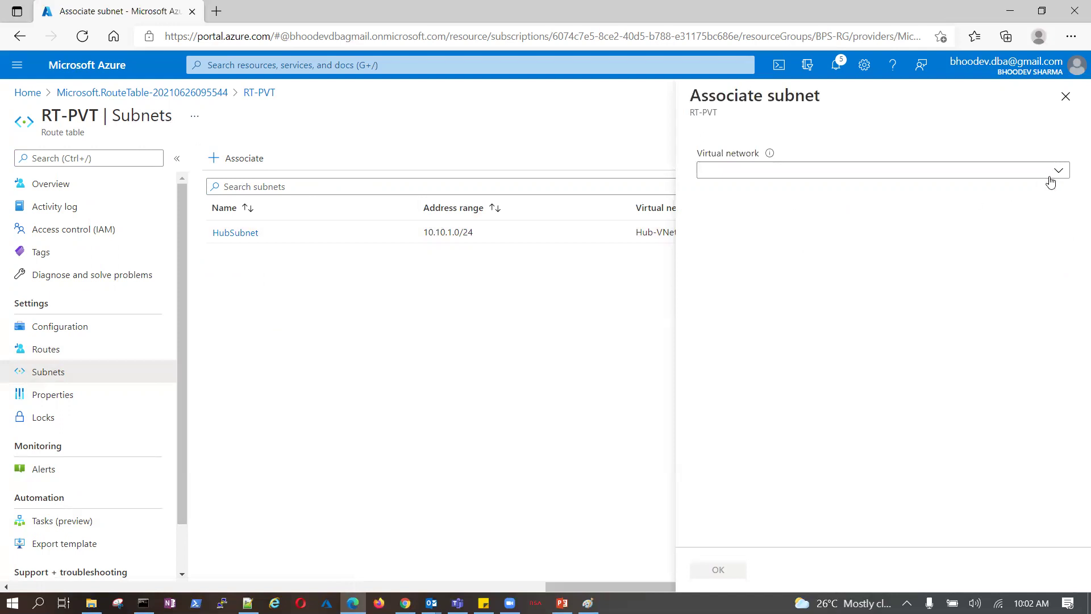
pyautogui.click(1060, 172)
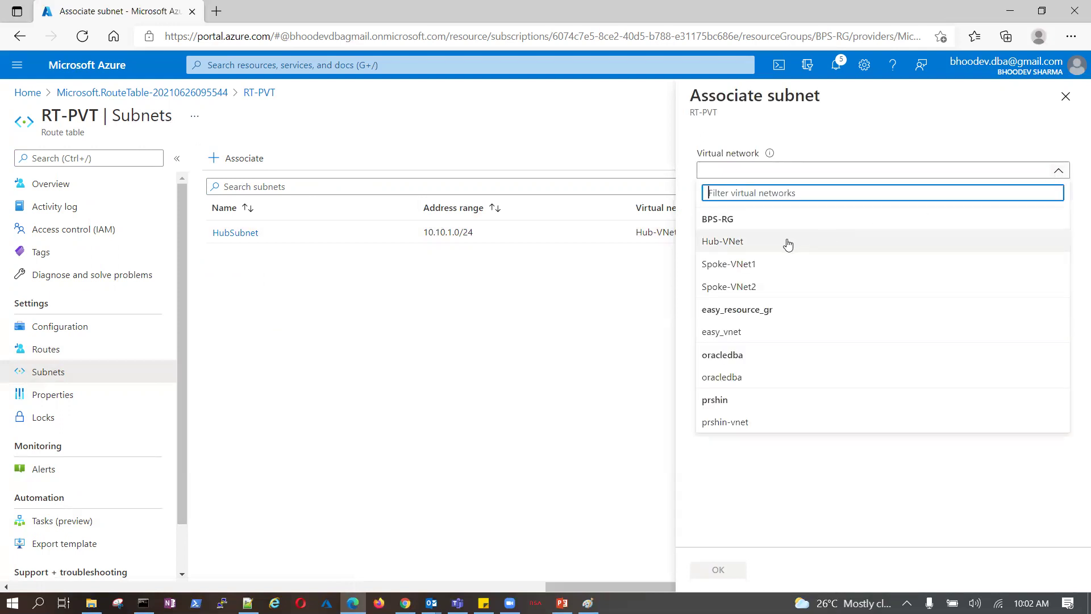
pyautogui.click(755, 243)
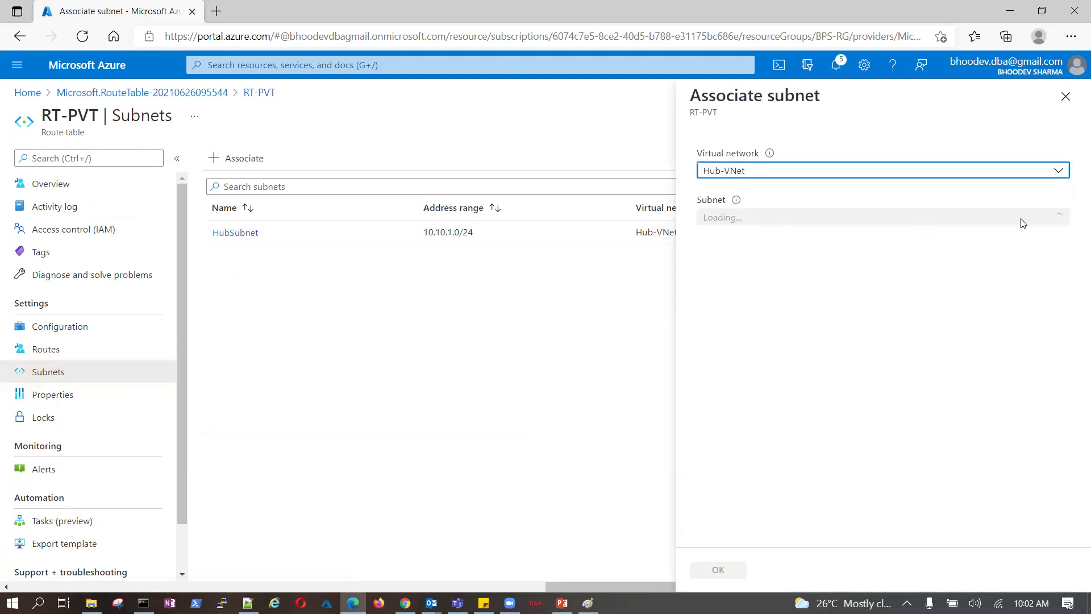
pyautogui.click(1058, 218)
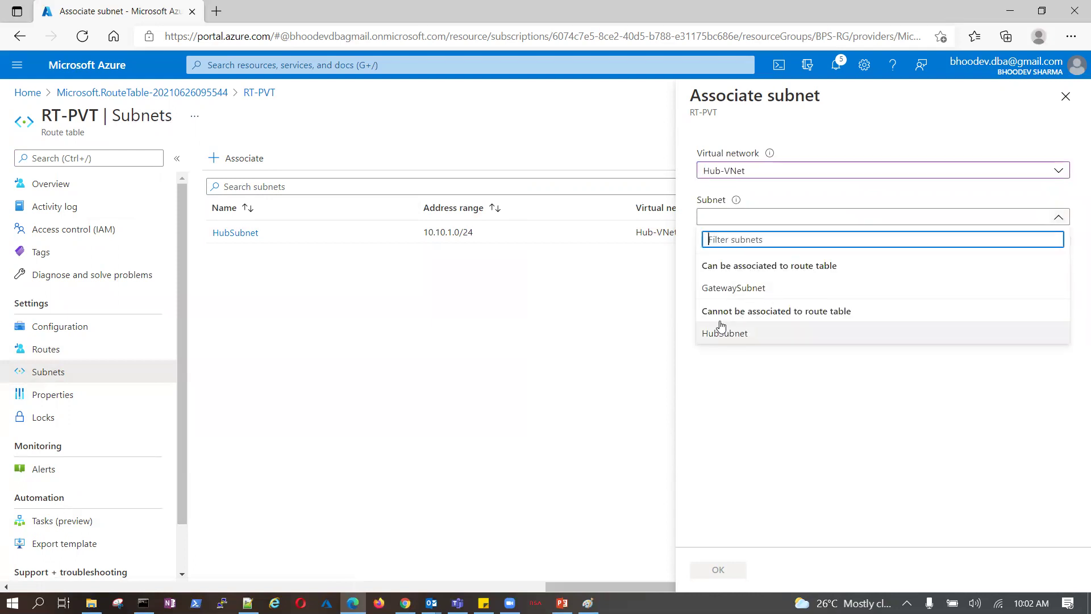
pyautogui.click(740, 288)
pyautogui.click(725, 569)
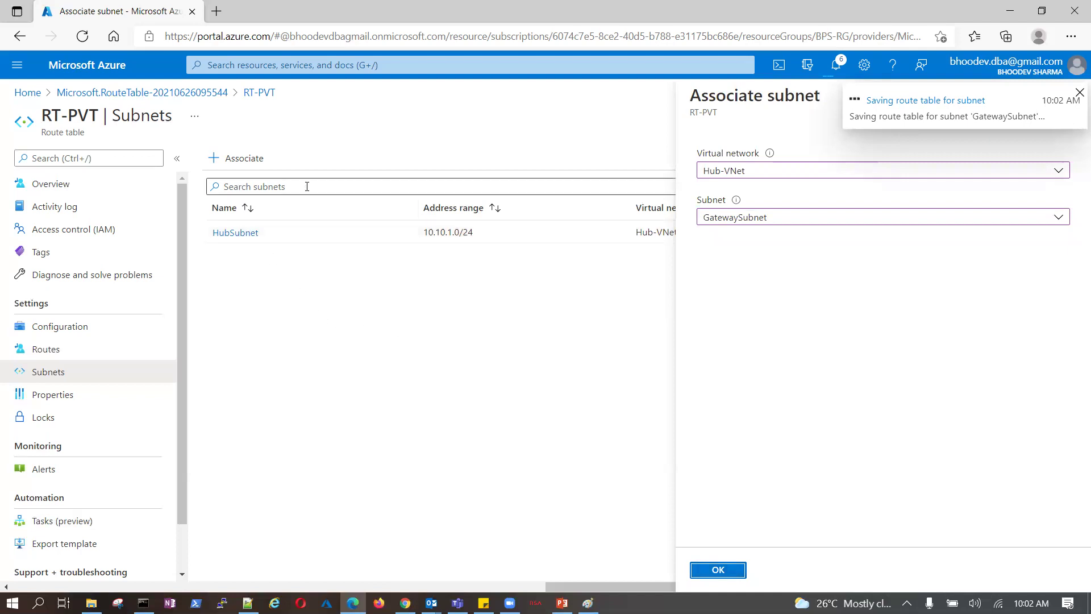
# Step: Sketch two boxes beside the 512 note in Paint, then return to the RT-PVT subnet list
pyautogui.click(588, 603)
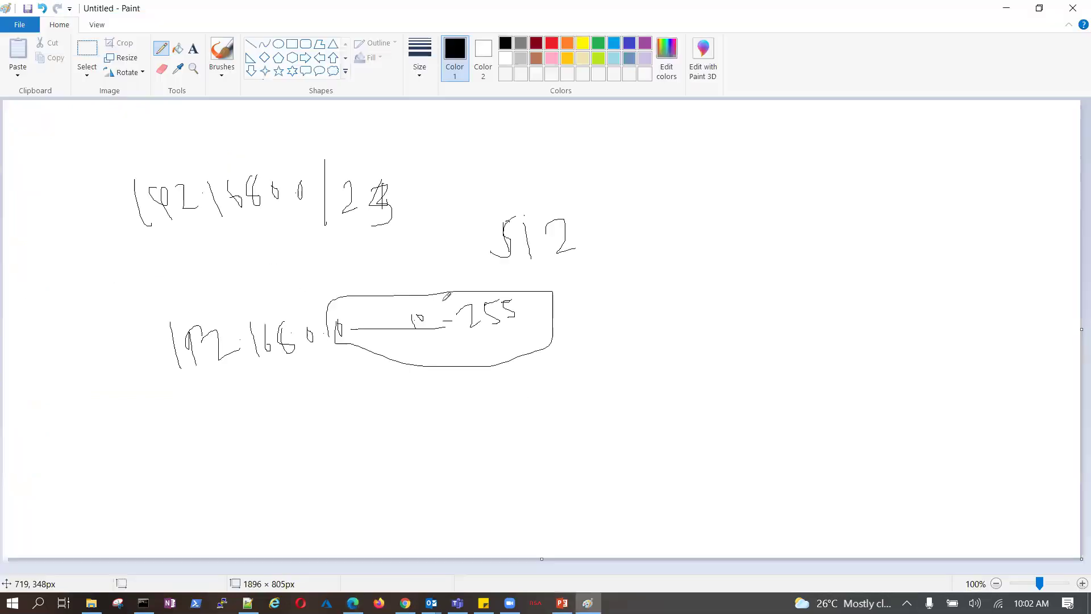
pyautogui.moveTo(670, 196)
pyautogui.mouseDown()
pyautogui.moveTo(669, 258)
pyautogui.moveTo(722, 183)
pyautogui.moveTo(676, 188)
pyautogui.moveTo(669, 207)
pyautogui.mouseUp()
pyautogui.moveTo(656, 291)
pyautogui.mouseDown()
pyautogui.moveTo(760, 367)
pyautogui.moveTo(679, 293)
pyautogui.moveTo(652, 288)
pyautogui.mouseUp()
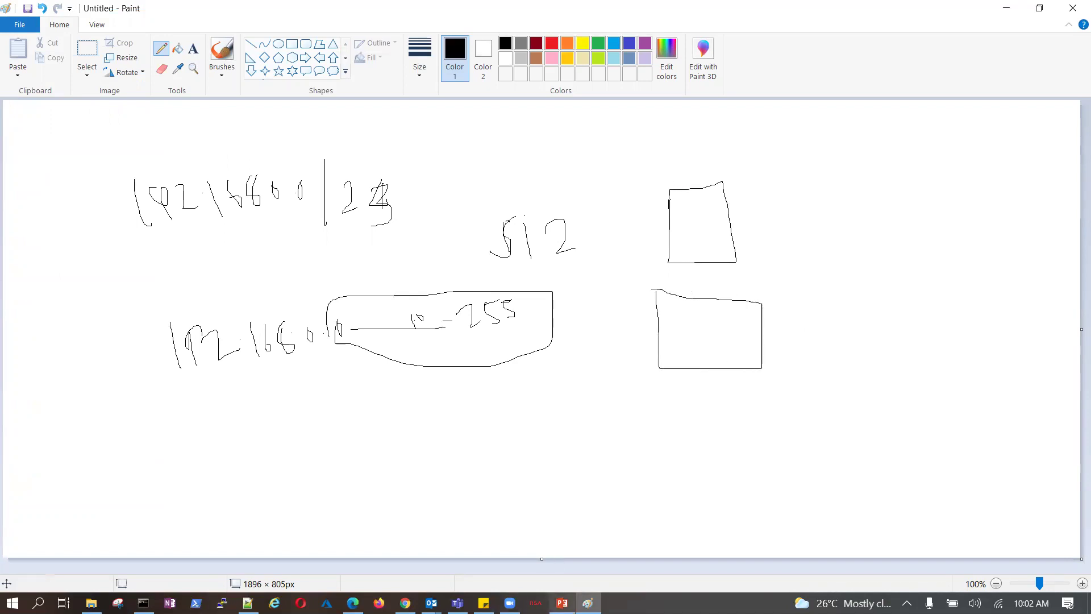
pyautogui.click(353, 602)
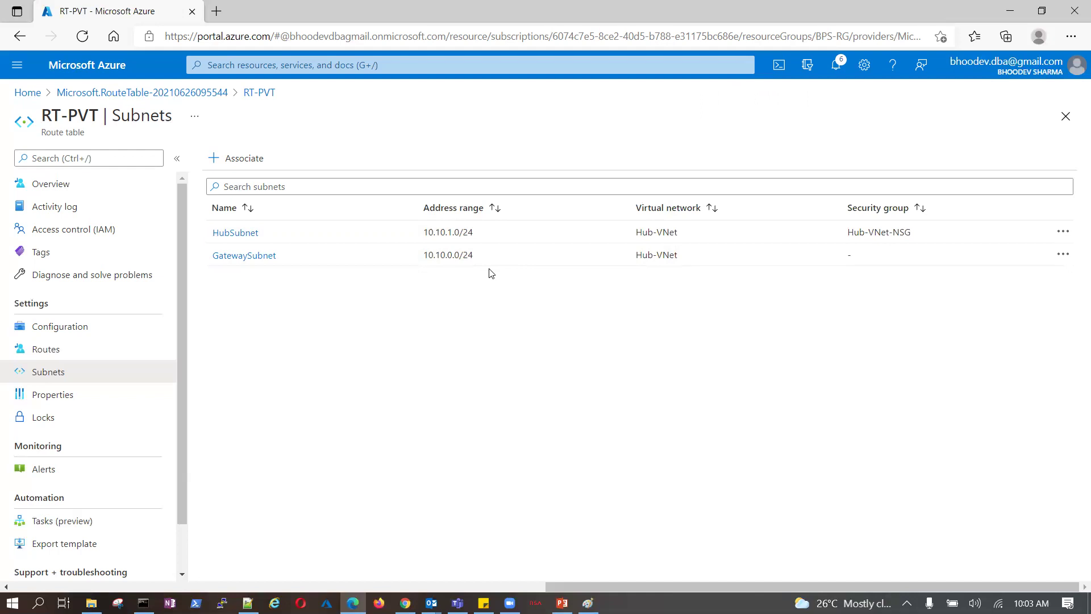
# Step: Bring up the Routing Example slide in PowerPoint
pyautogui.click(562, 602)
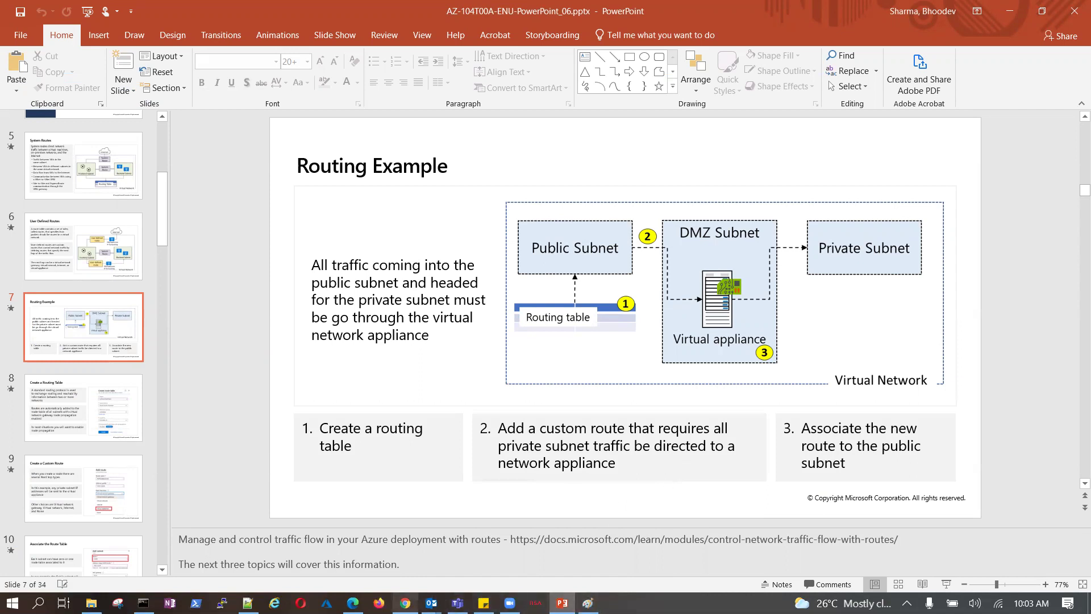
# Step: Go to slide 9, Create a Custom Route, in PowerPoint
pyautogui.hotkey('alt', 'Tab')
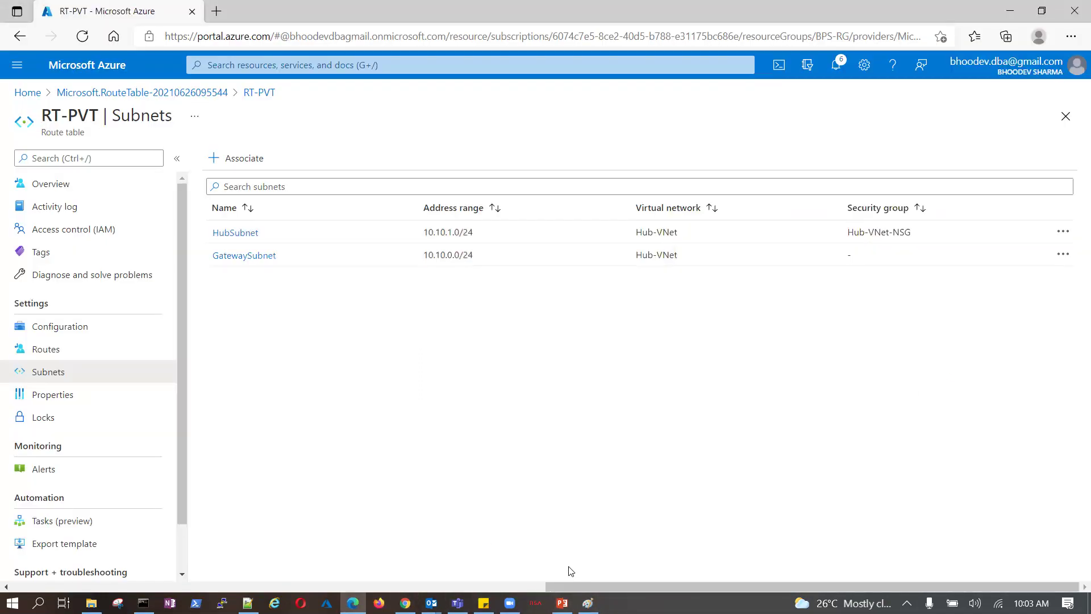
pyautogui.hotkey('alt', 'Tab')
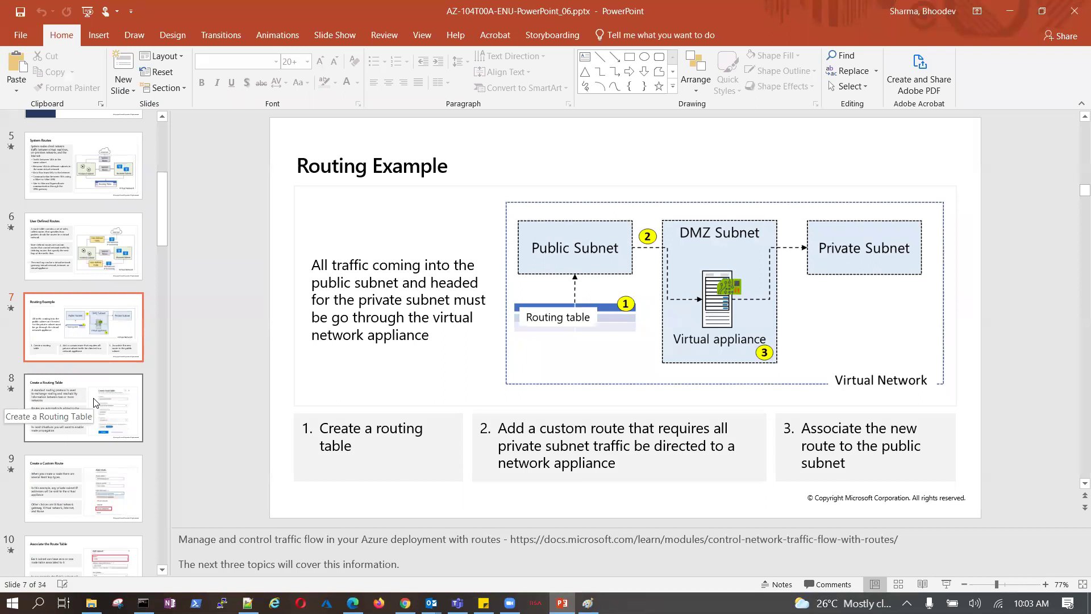
pyautogui.click(94, 402)
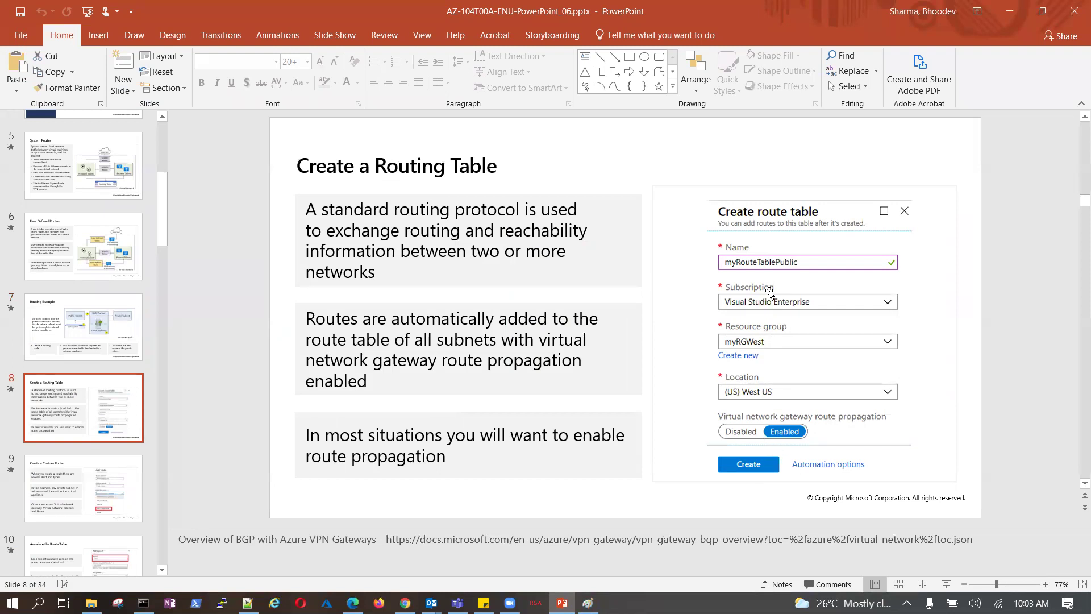
pyautogui.scroll(-1, 242, 448)
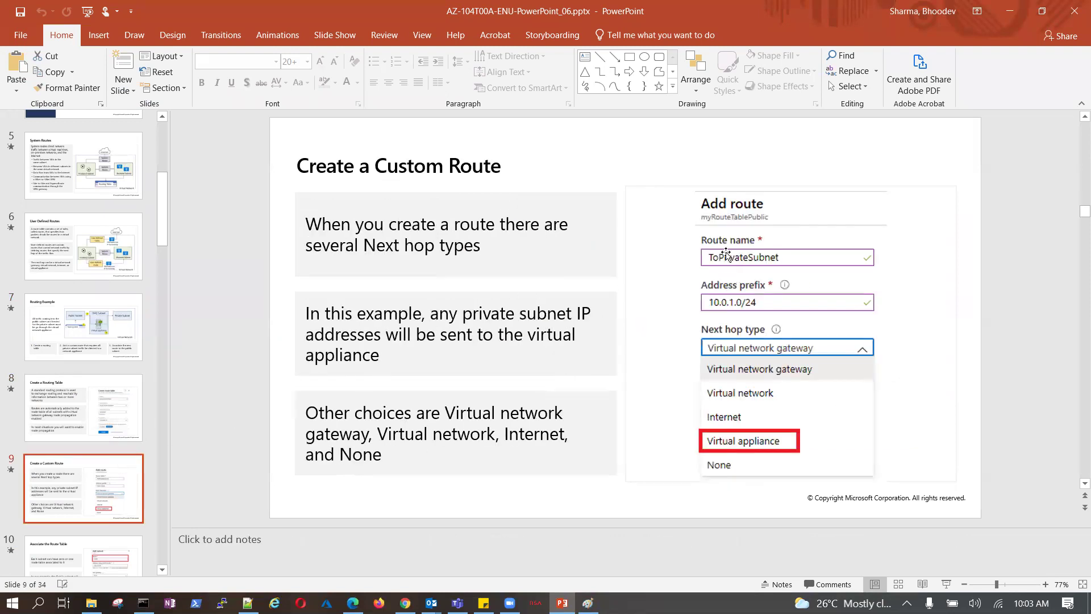
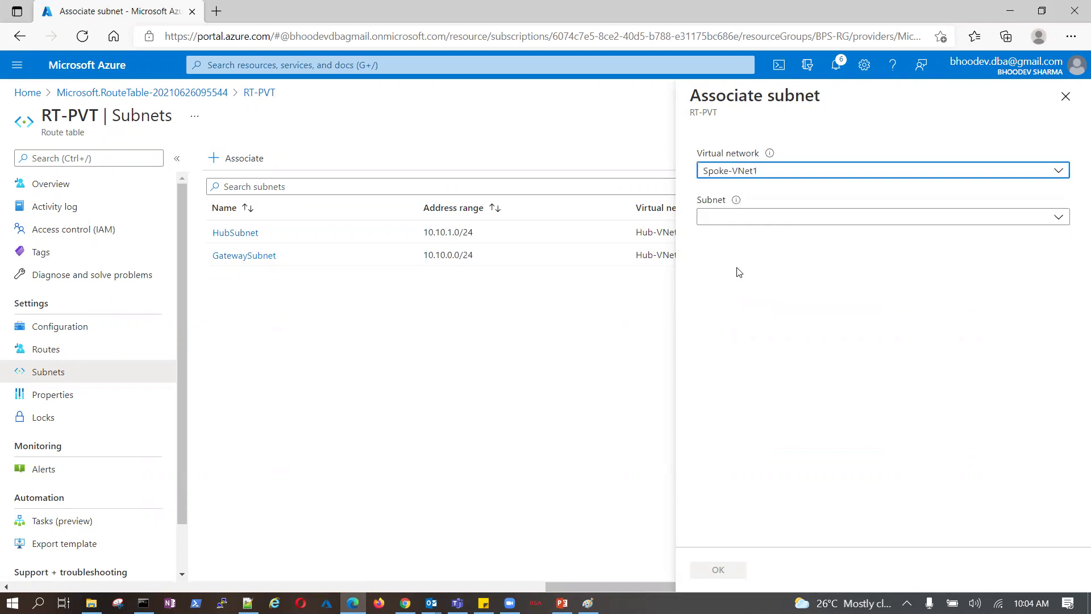
# Step: Associate Spoke-VNet1's PublicSubnet (12.12.0.0/24) with route table RT-PVT
pyautogui.click(1060, 219)
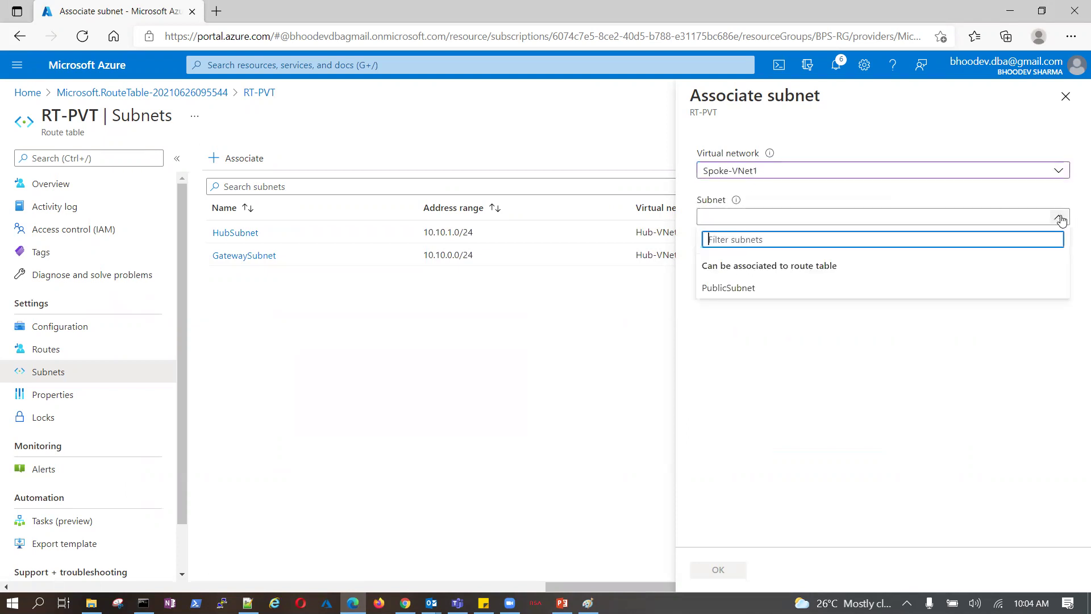
pyautogui.click(727, 289)
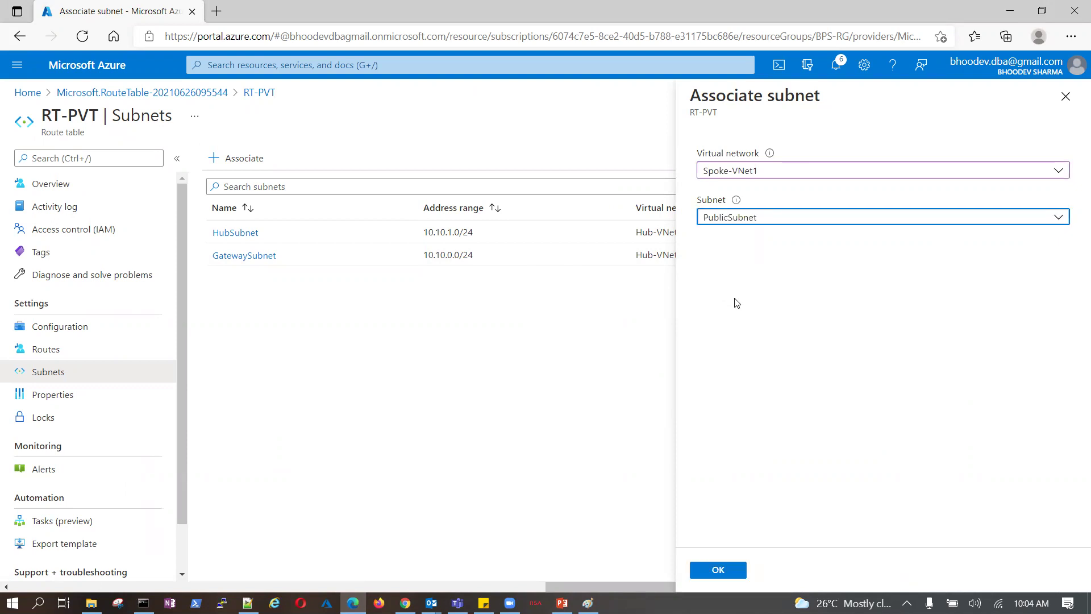
pyautogui.click(730, 570)
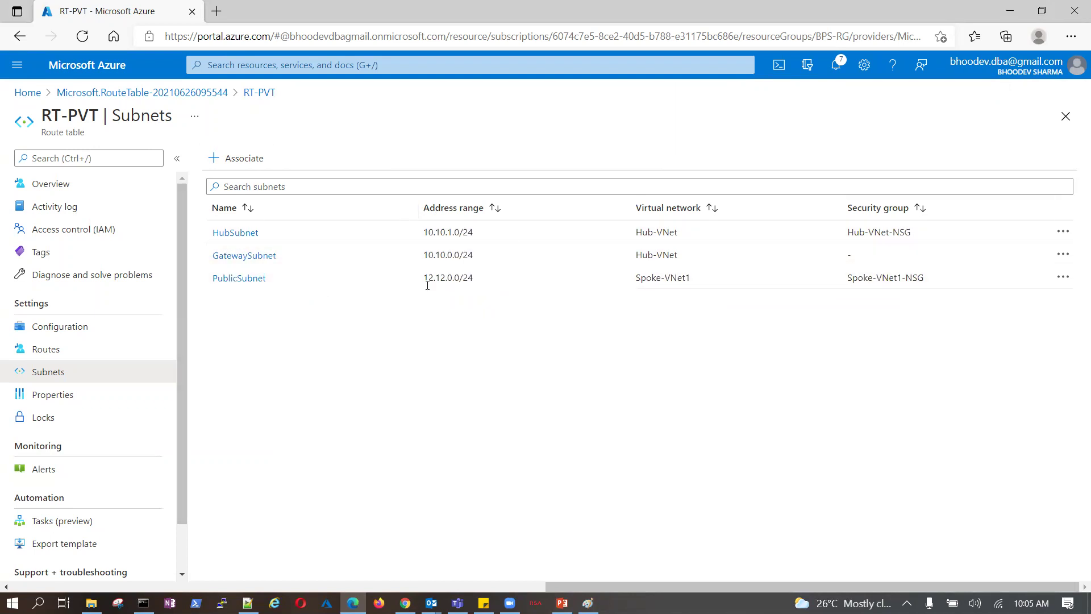
# Step: Page PowerPoint back to slide 6, User Defined Routes, then return to the Azure portal
pyautogui.click(587, 603)
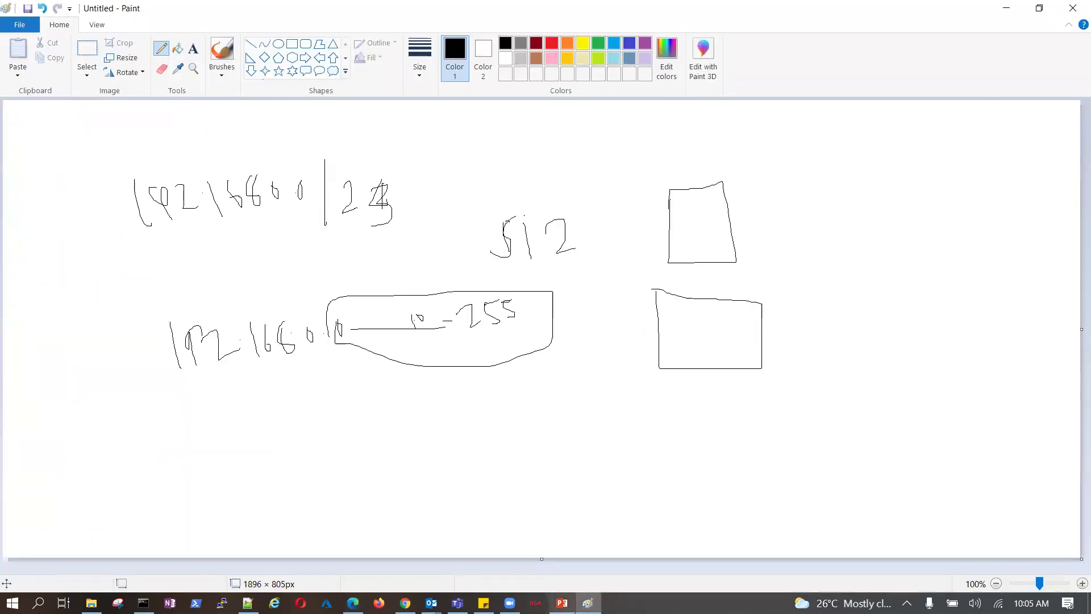
pyautogui.click(562, 602)
pyautogui.scroll(3, 104, 259)
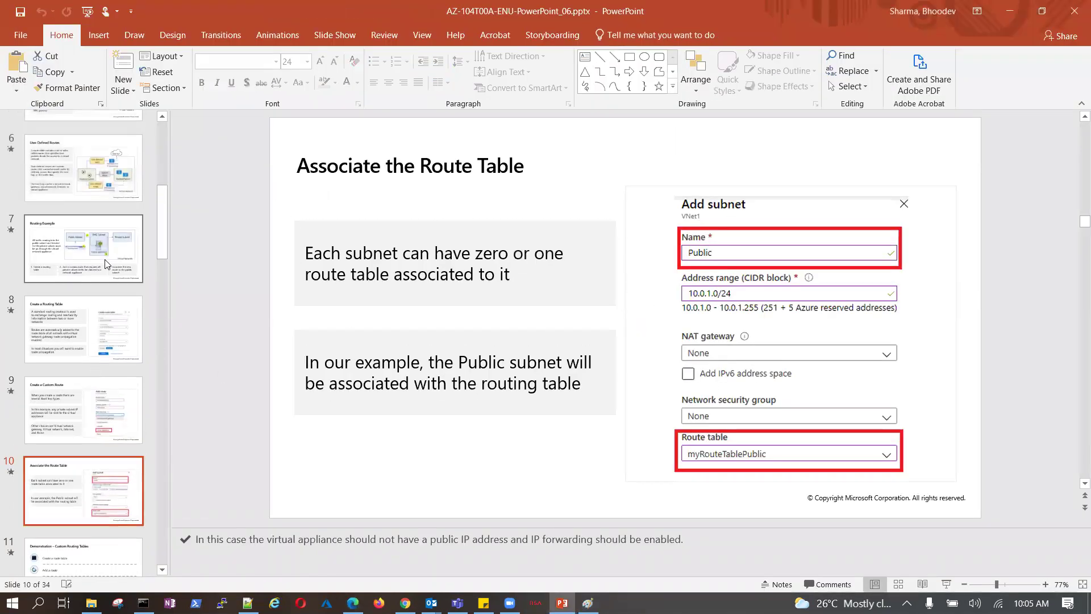
pyautogui.click(105, 259)
pyautogui.click(112, 175)
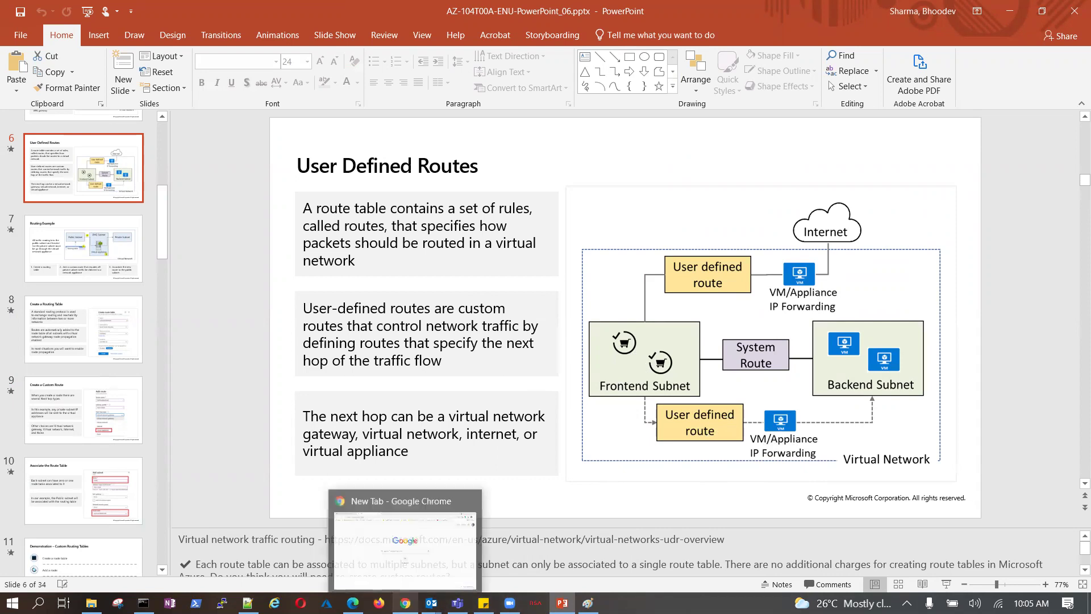
pyautogui.click(353, 603)
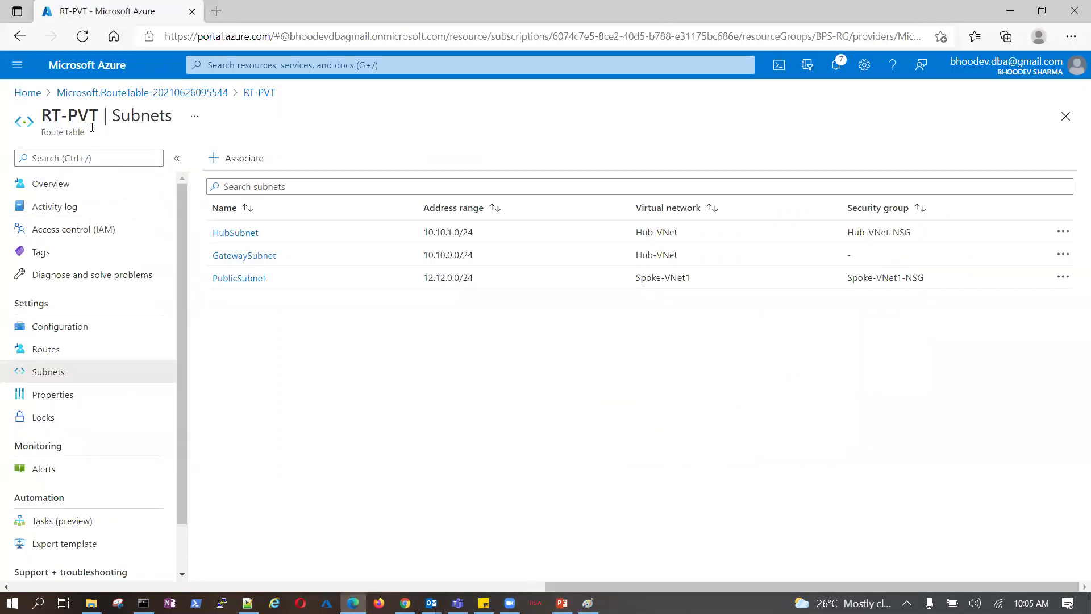
# Step: Go from the deployment overview via Home to Route tables and start a new route table
pyautogui.click(100, 93)
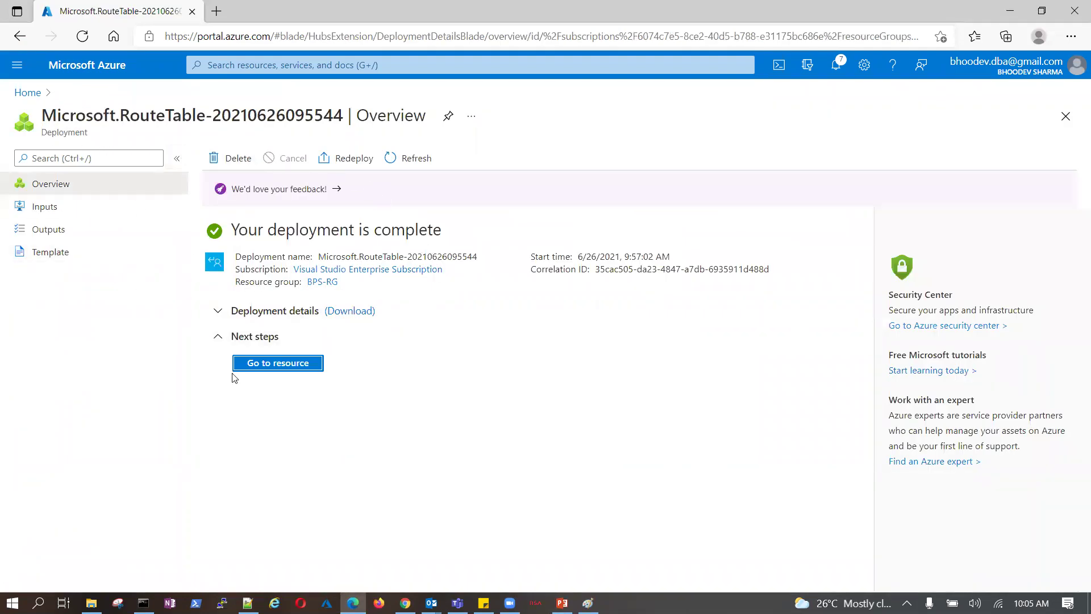
pyautogui.click(34, 99)
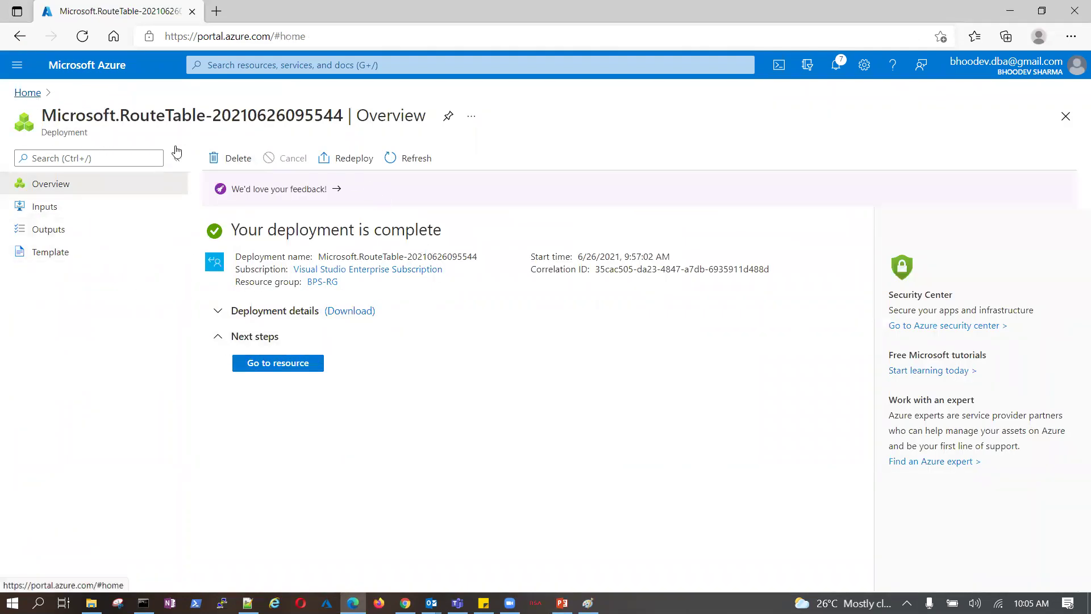
pyautogui.click(277, 152)
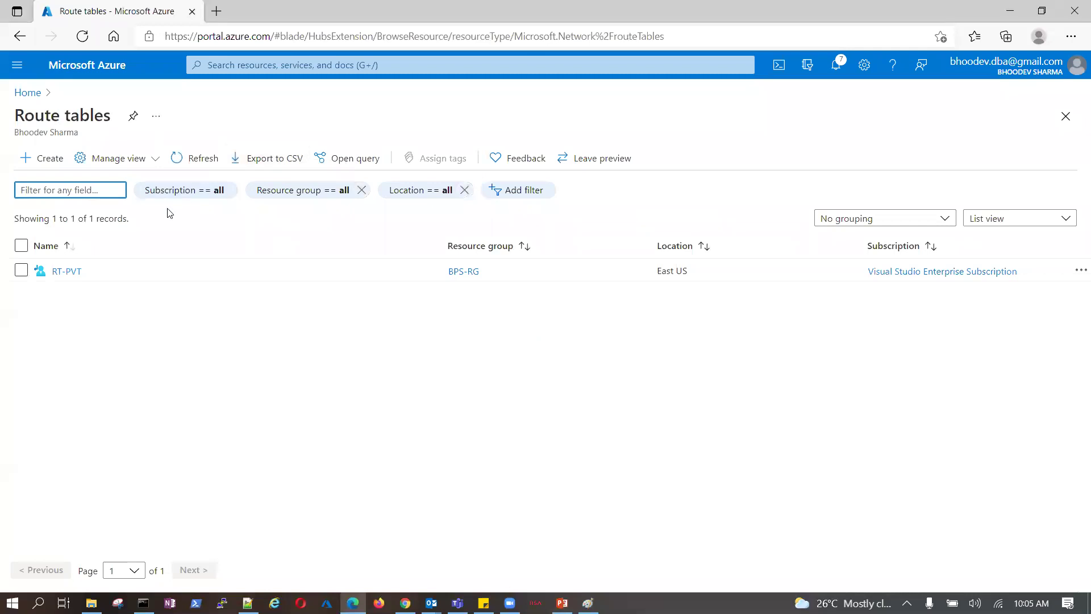
pyautogui.click(47, 162)
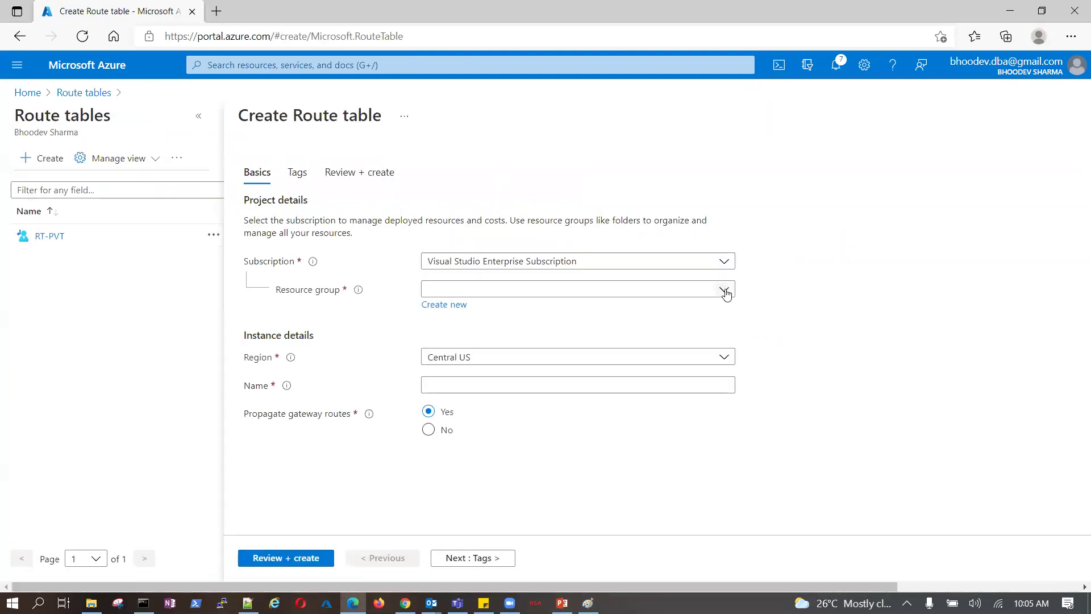
# Step: Set resource group BPS-RG, region East US and name RT-2, then run validation
pyautogui.click(723, 289)
pyautogui.click(440, 338)
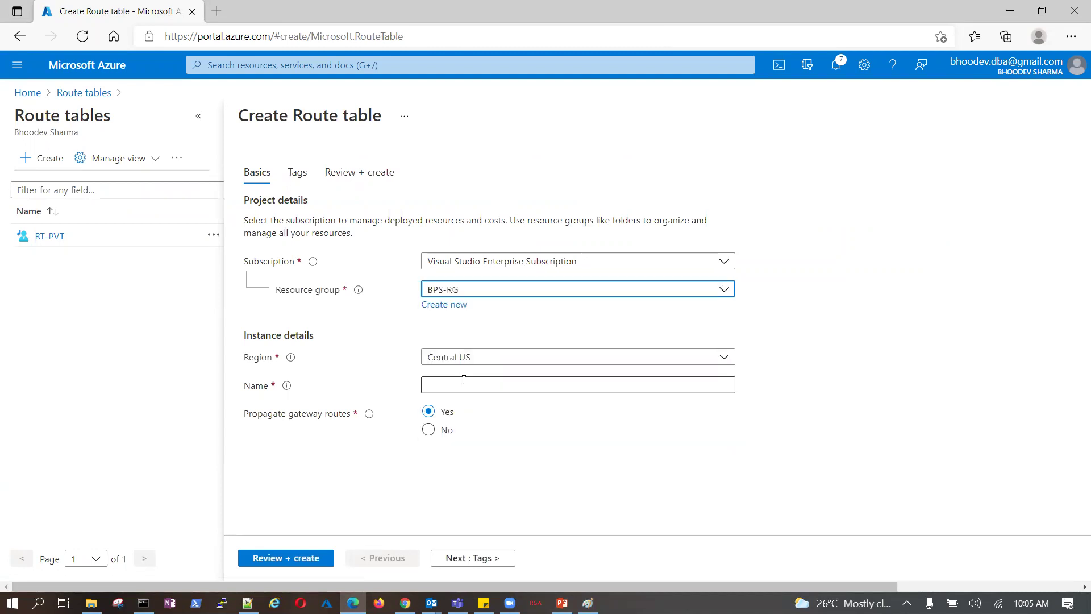
pyautogui.click(425, 359)
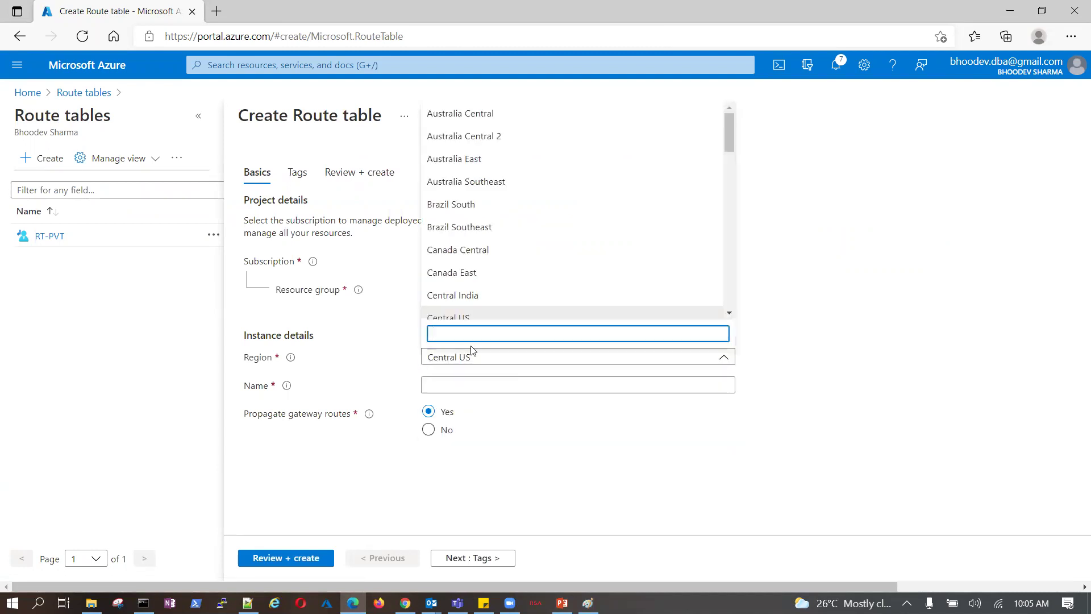
pyautogui.write('East us')
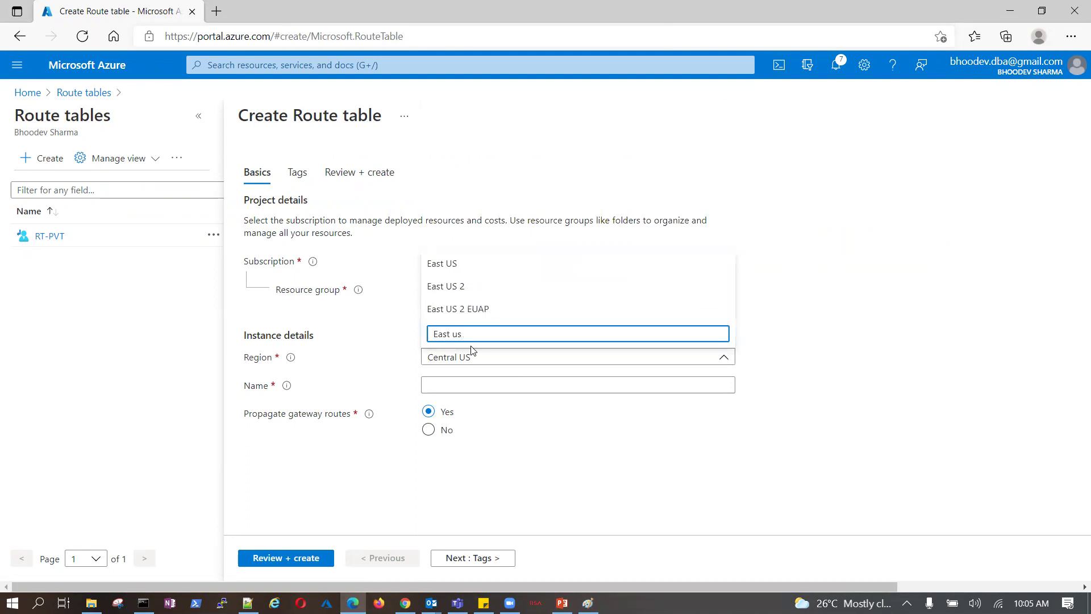
pyautogui.click(466, 265)
pyautogui.click(478, 381)
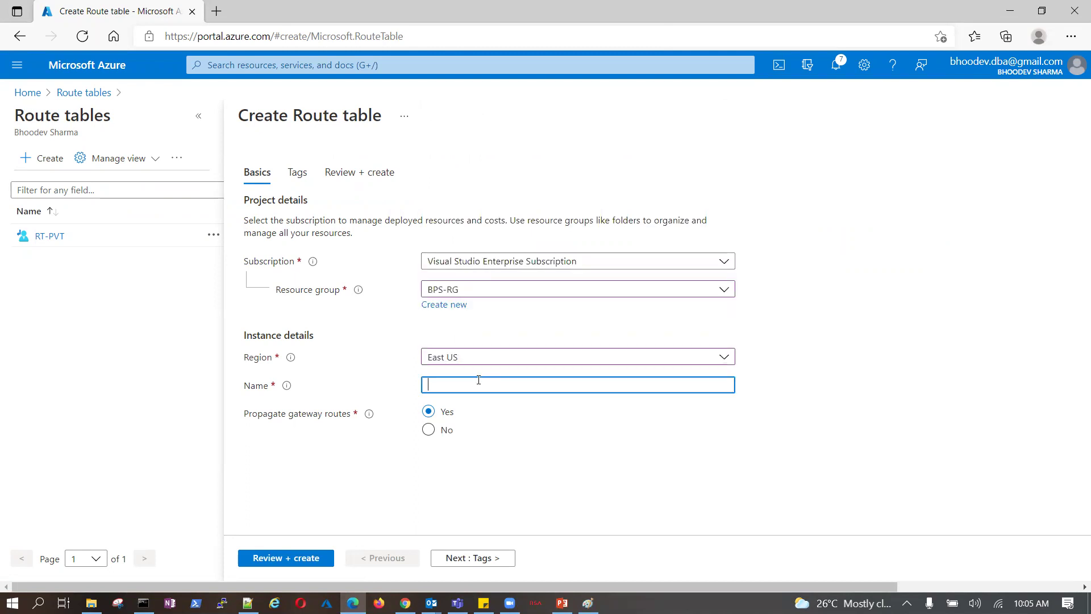
pyautogui.write('RT-2')
pyautogui.click(319, 556)
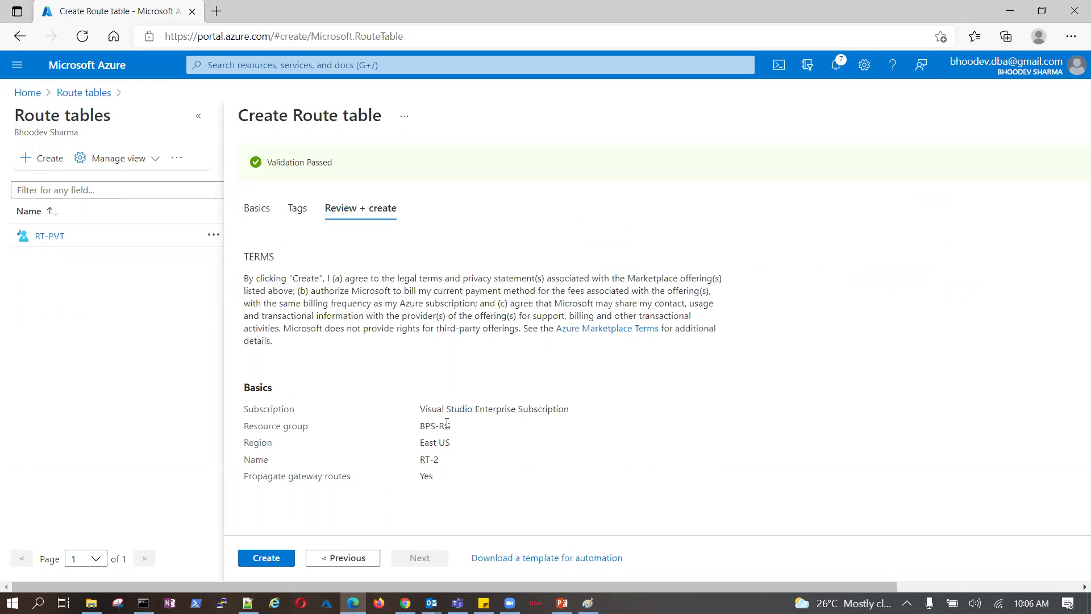
# Step: Create route table RT-2 and open the resource once deployment completes
pyautogui.click(297, 557)
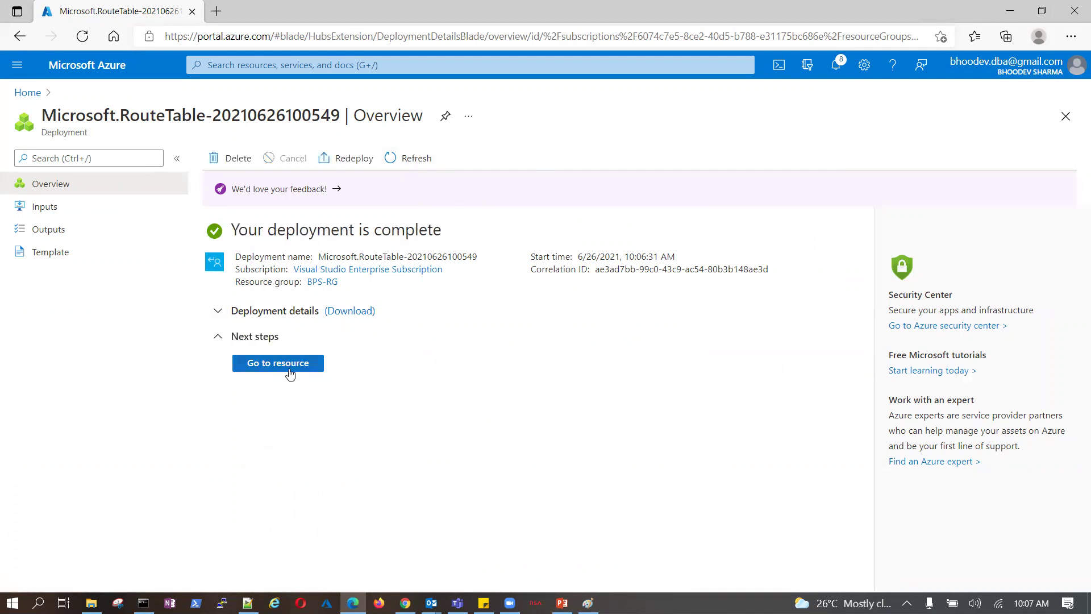
pyautogui.click(288, 367)
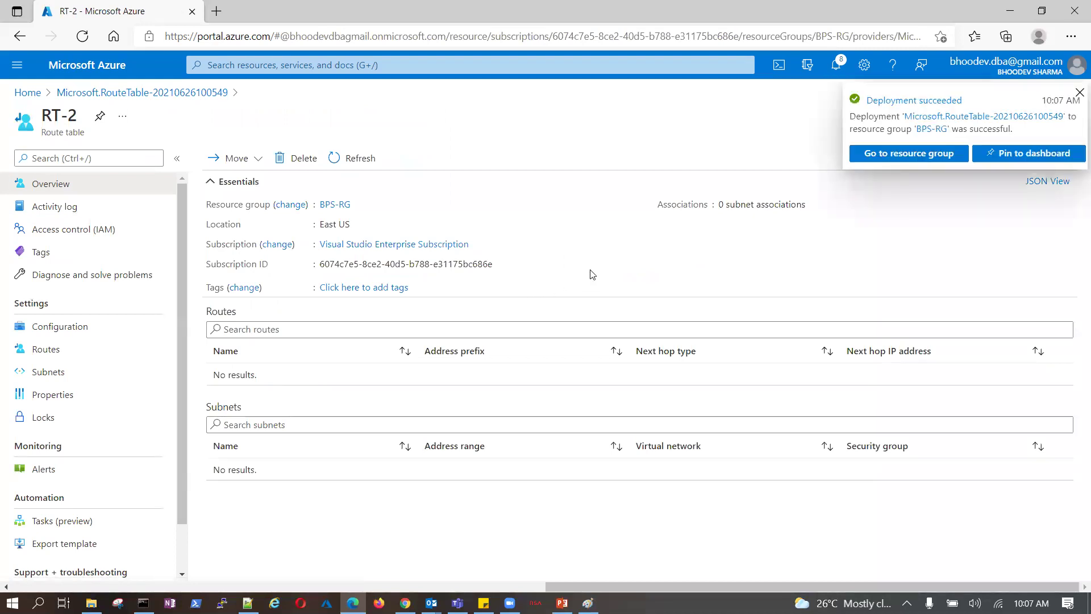
# Step: Dismiss the deployment notification and go to RT-2's Routes page under Configuration
pyautogui.click(1078, 94)
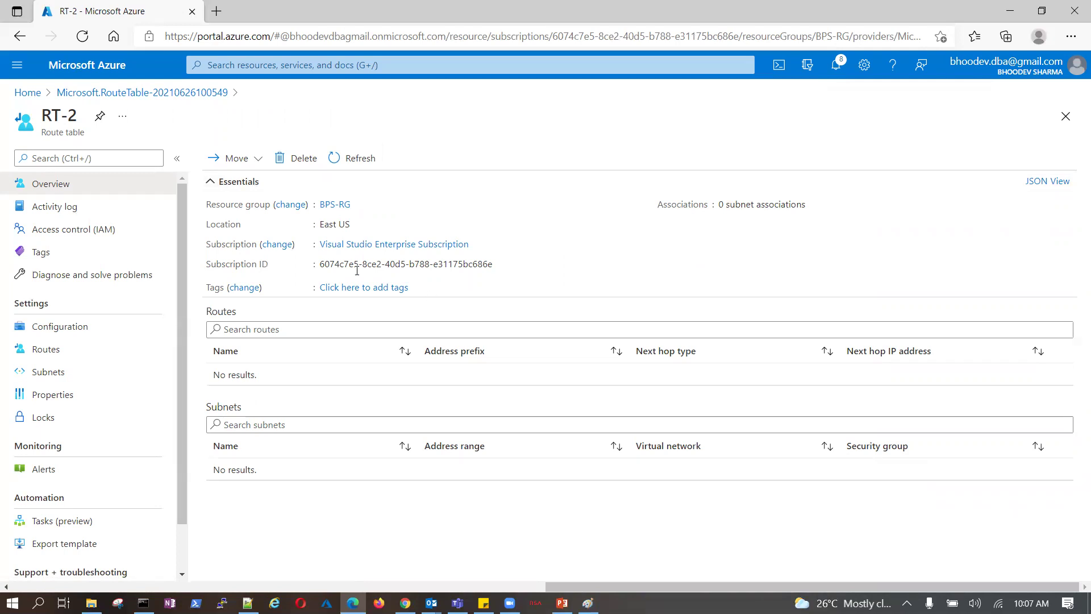
pyautogui.click(60, 331)
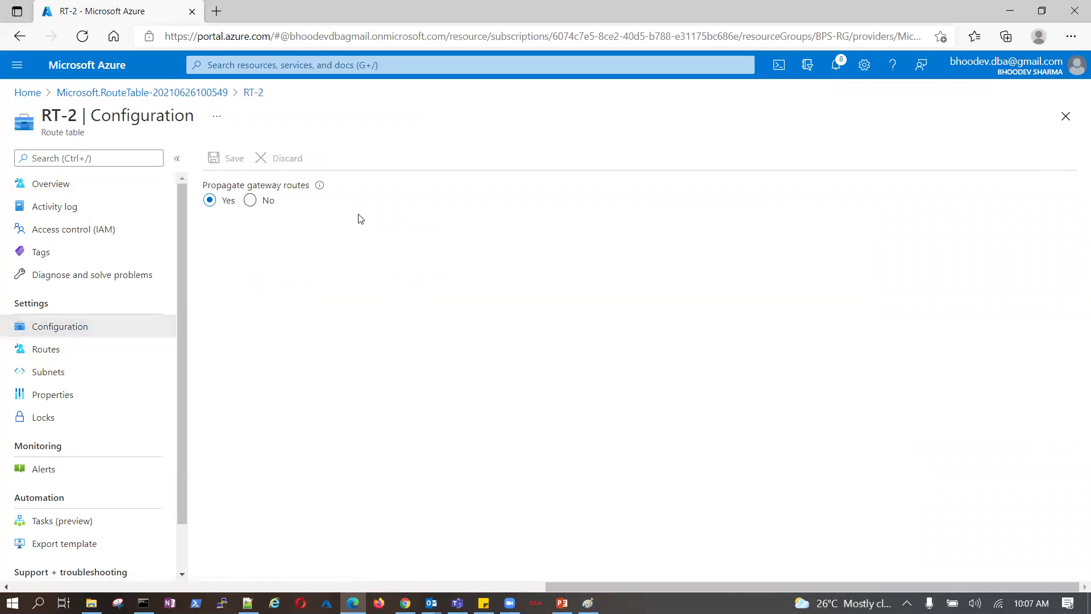
pyautogui.click(52, 349)
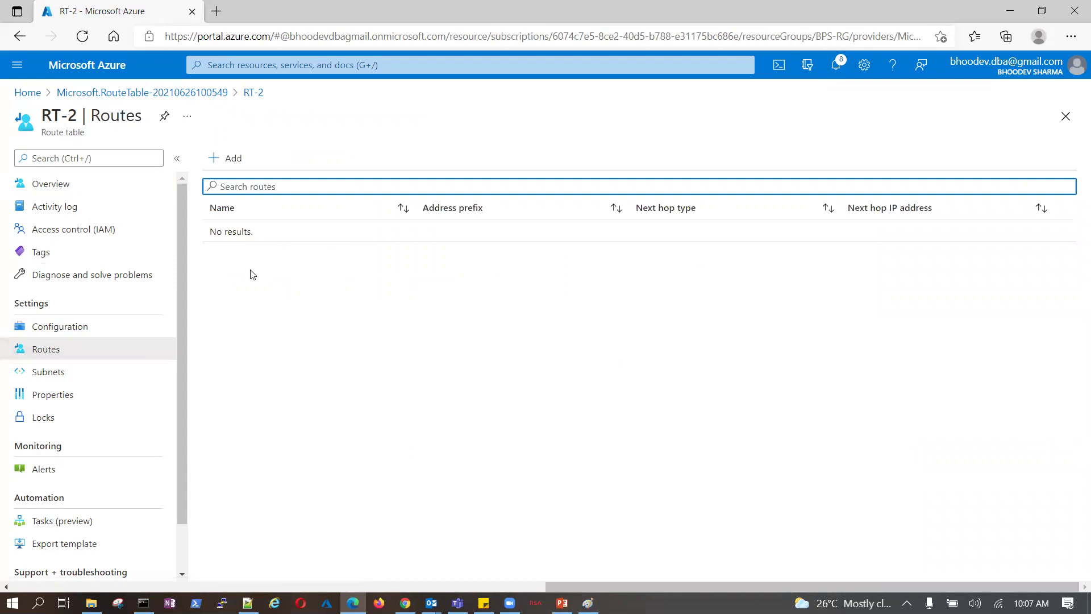
pyautogui.click(250, 343)
# Step: Add route rt2 sending address prefix 20.20.0.0/28 to next hop Internet
pyautogui.click(243, 170)
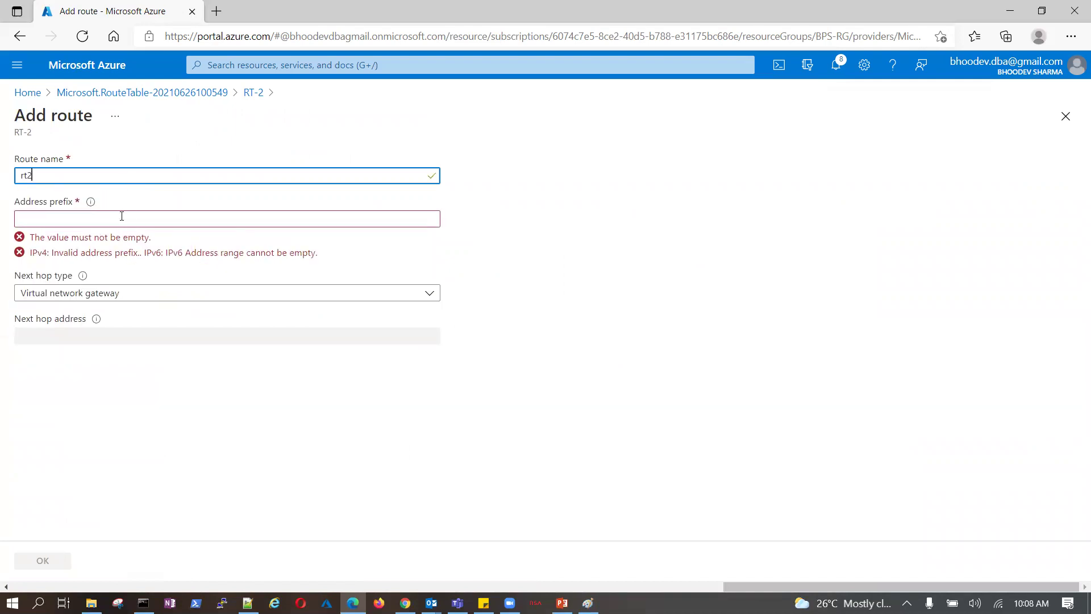
pyautogui.click(122, 216)
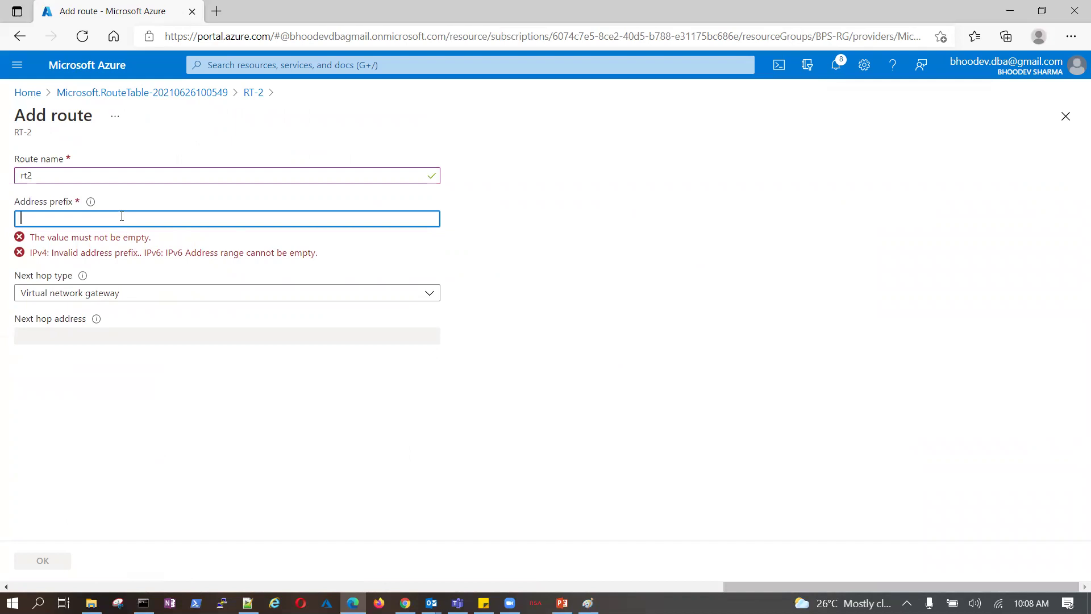
pyautogui.write('20.20.0.0/28')
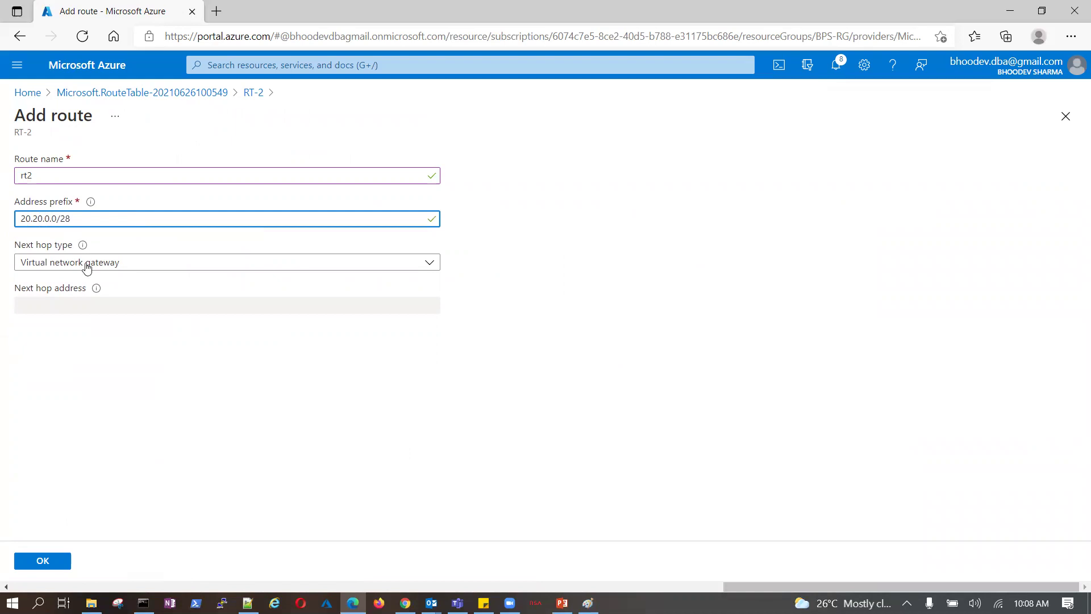
pyautogui.click(433, 266)
pyautogui.click(108, 319)
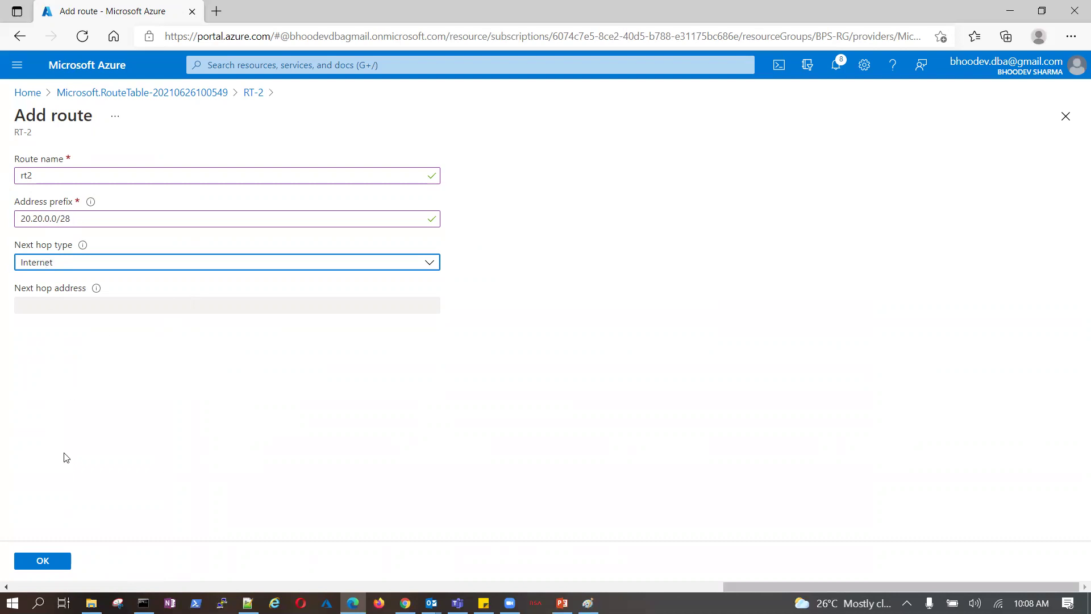
pyautogui.click(44, 563)
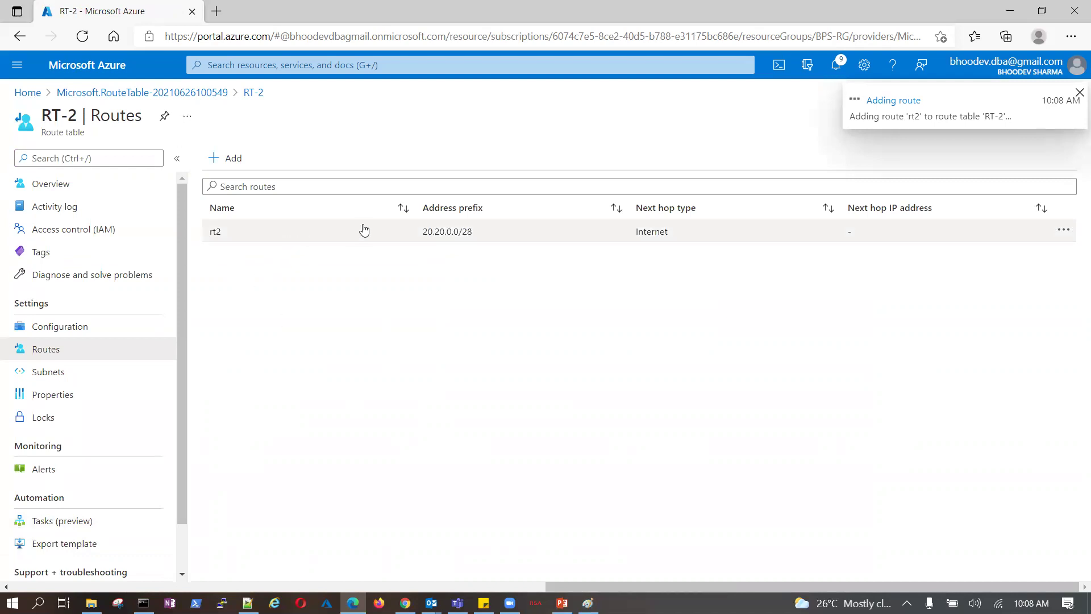
# Step: Try associating RT-2 with Hub-VNet's HubSubnet and GatewaySubnet, both already associated elsewhere
pyautogui.click(61, 371)
pyautogui.click(242, 159)
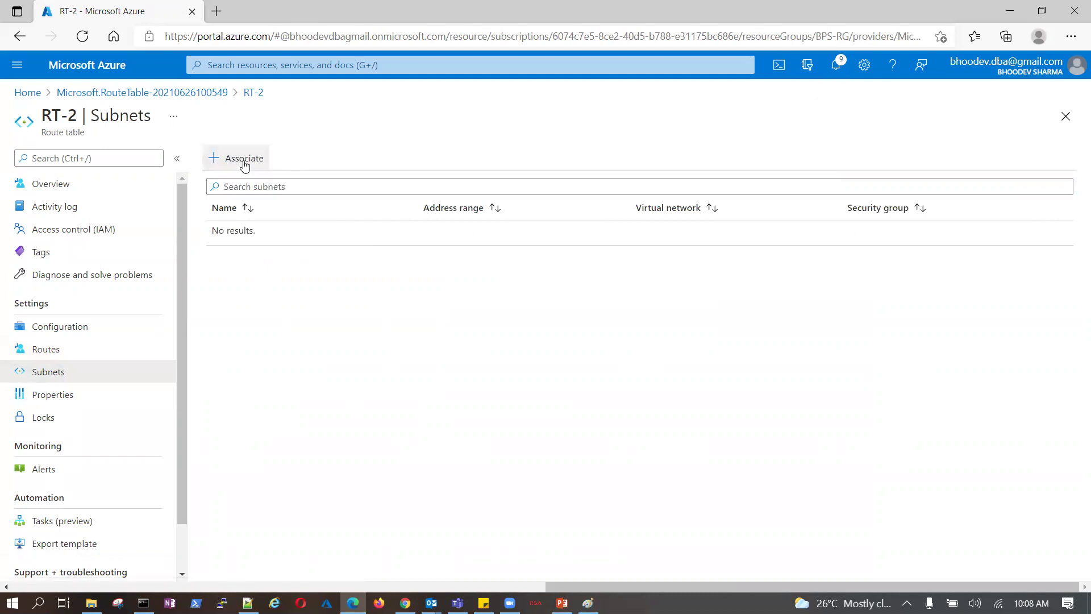
pyautogui.click(1058, 171)
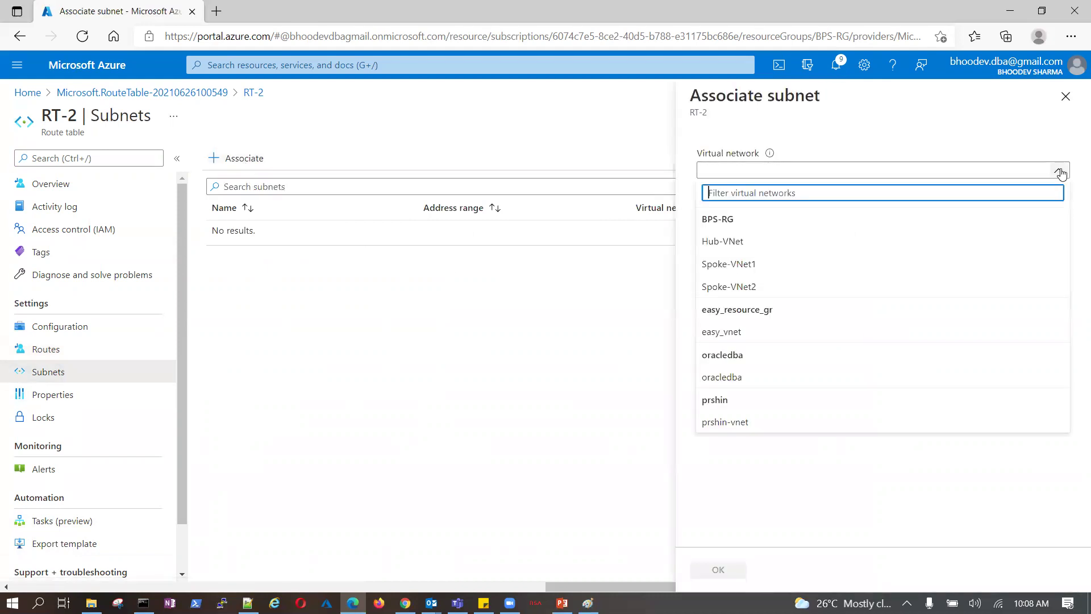
pyautogui.click(765, 243)
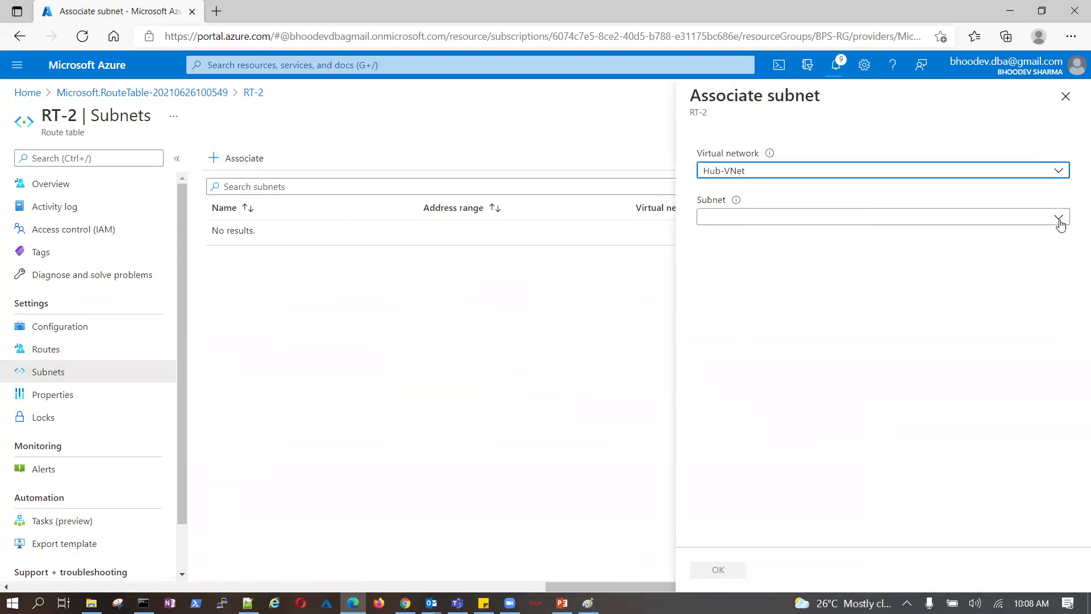
pyautogui.click(1058, 218)
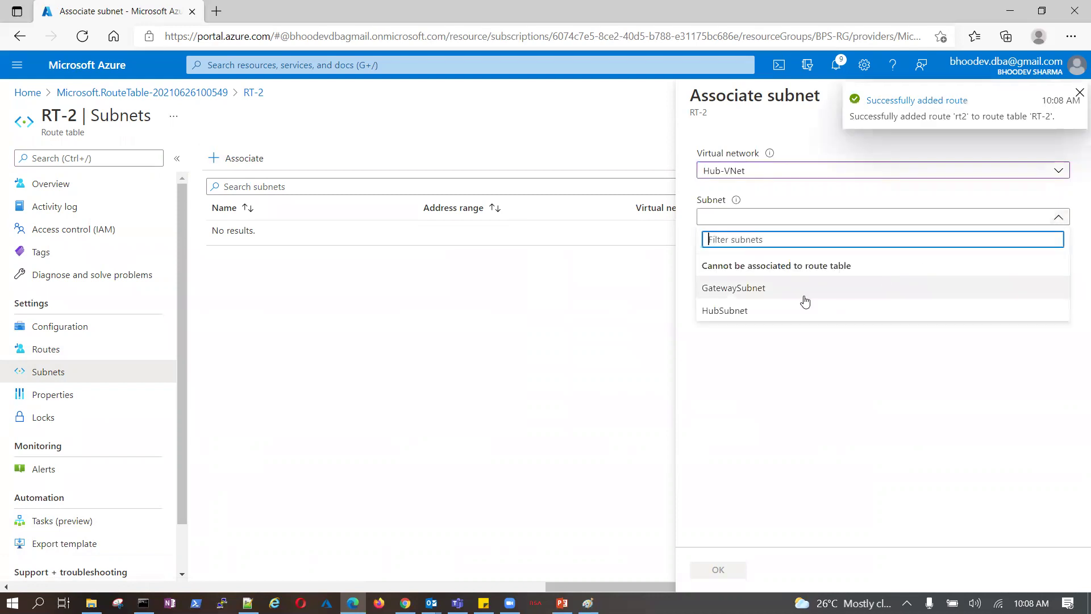
pyautogui.click(732, 311)
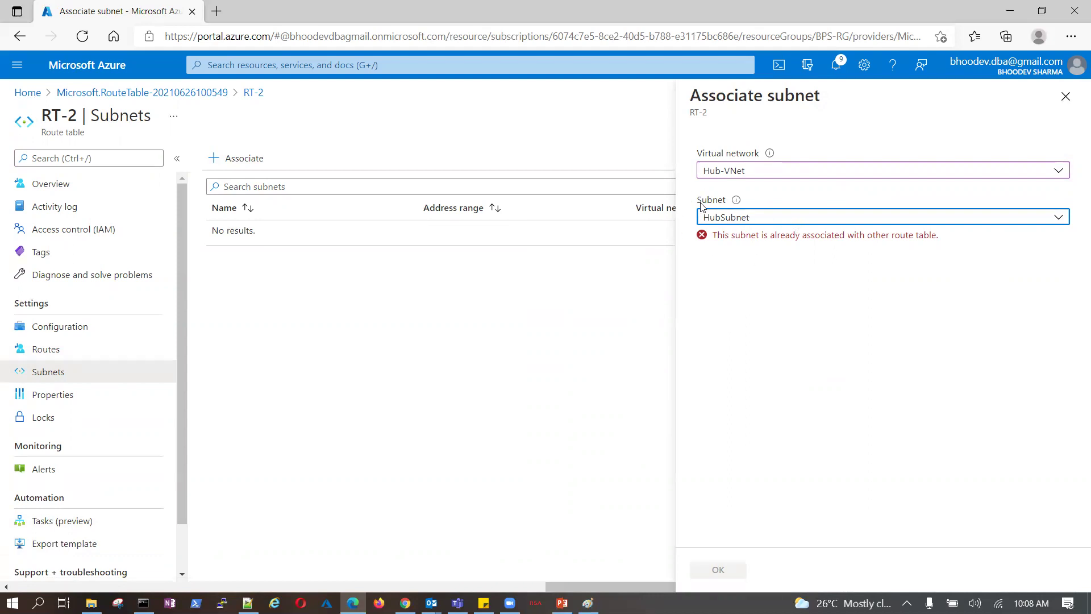
pyautogui.click(1056, 218)
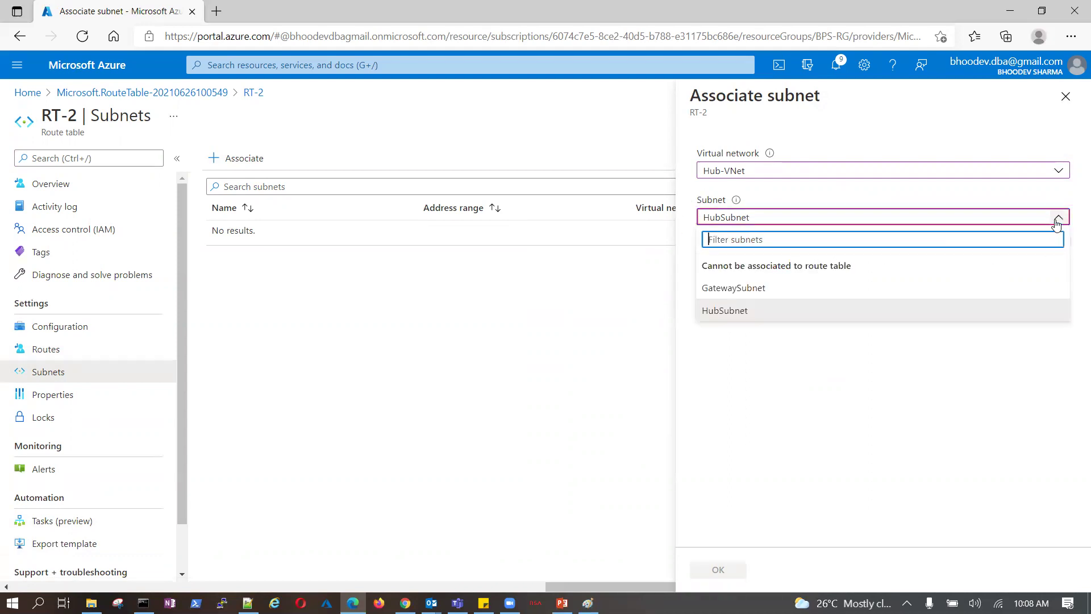
pyautogui.click(779, 288)
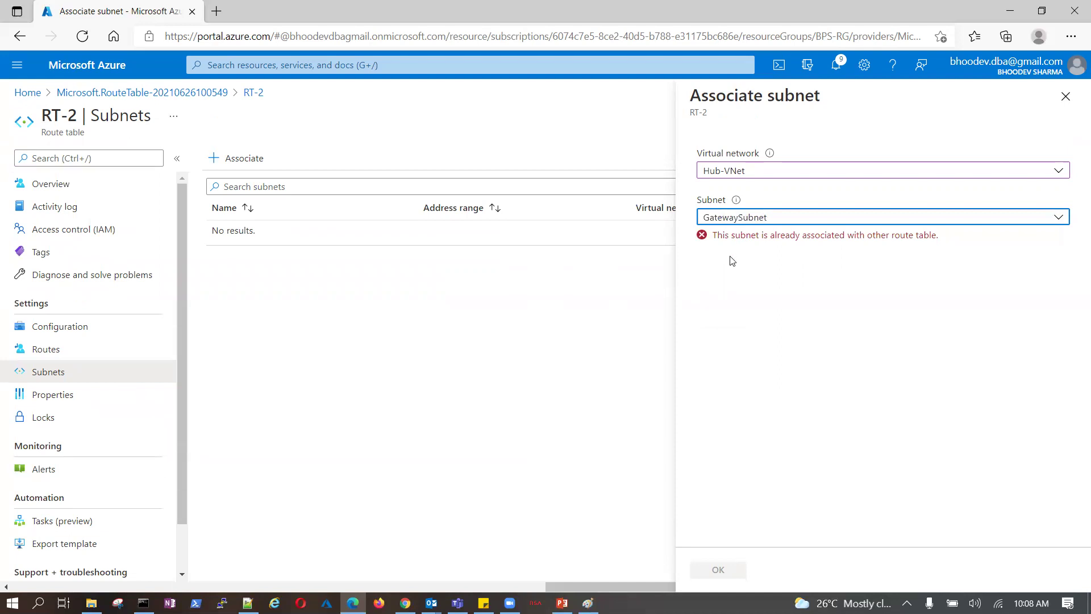
pyautogui.click(1058, 217)
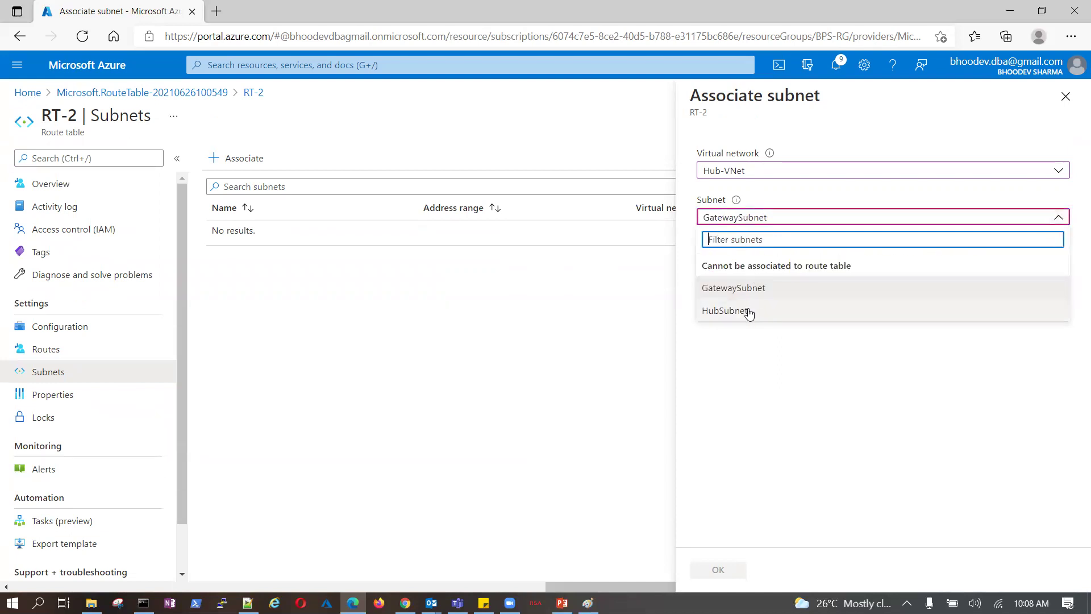
pyautogui.click(730, 310)
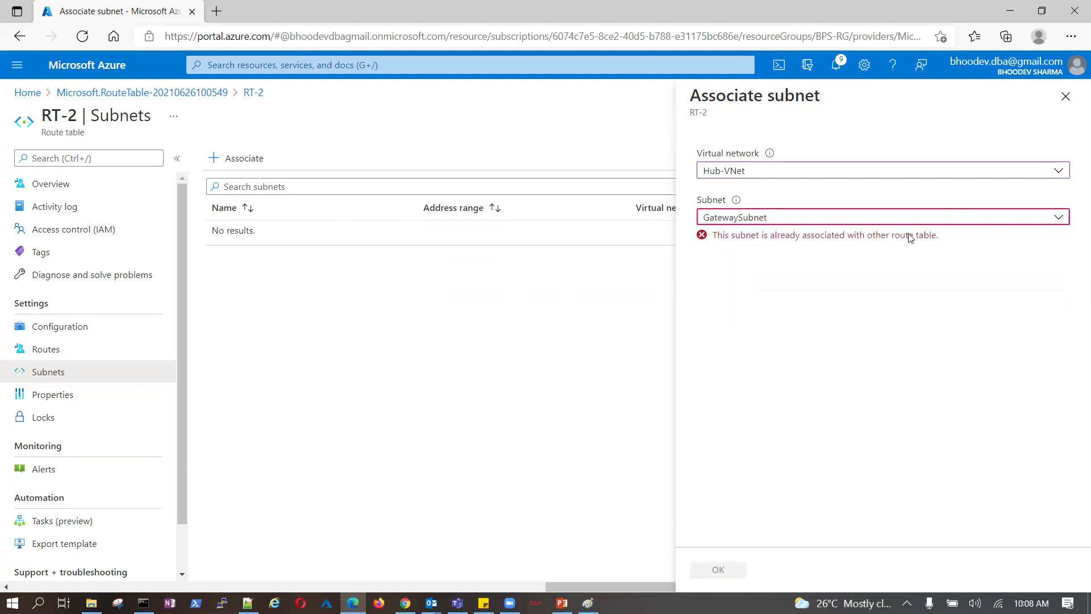
# Step: After Spoke-VNet1's PublicSubnet is rejected, associate Spoke-VNet2's PublicSubnet with RT-2
pyautogui.click(1058, 171)
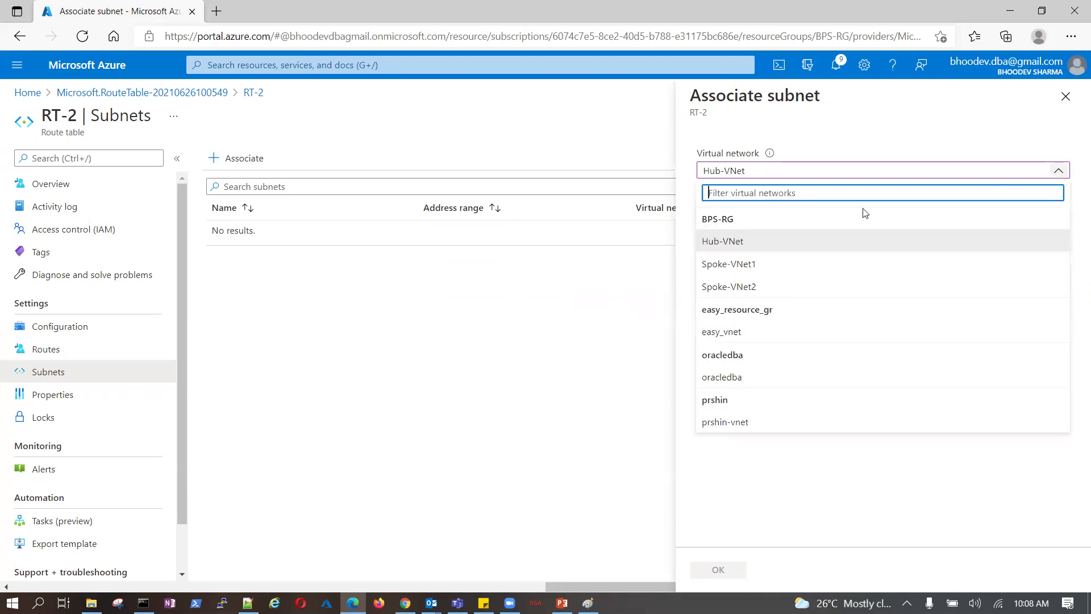
pyautogui.click(725, 268)
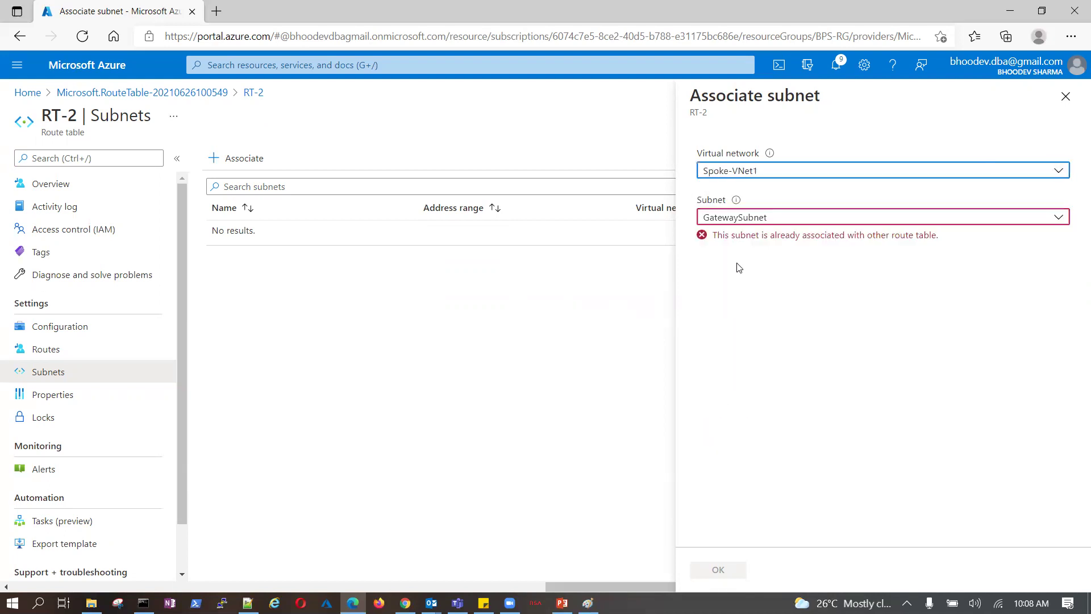
pyautogui.click(1058, 219)
pyautogui.click(725, 290)
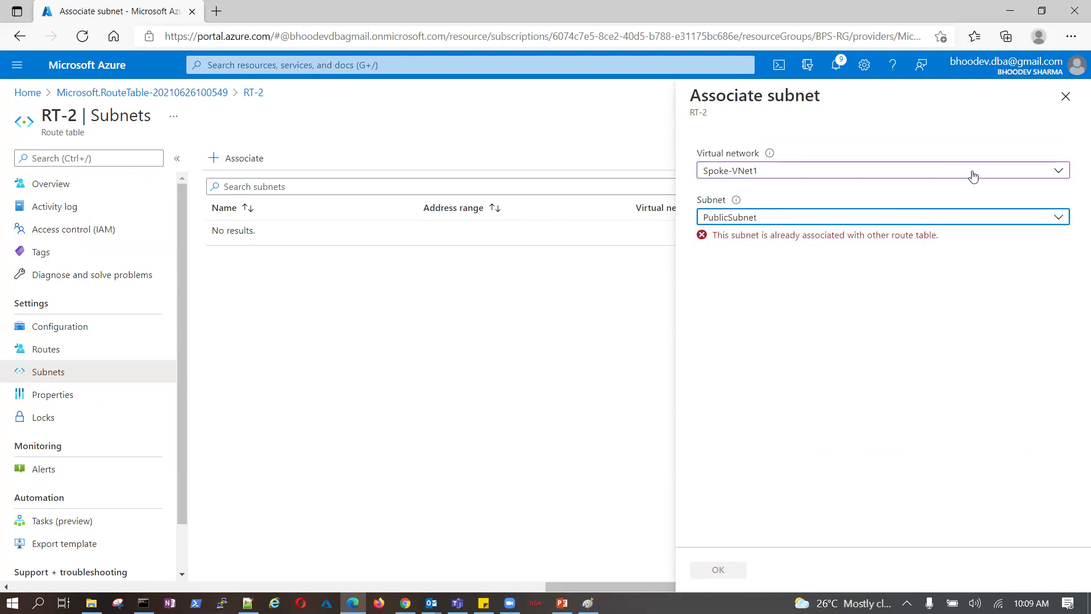
pyautogui.click(1060, 173)
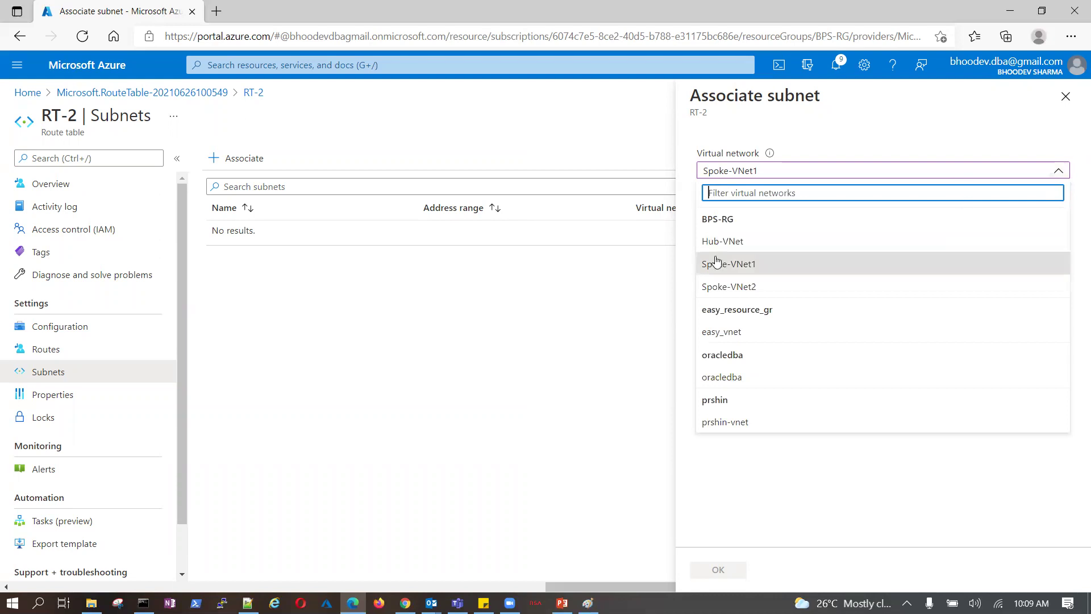
pyautogui.click(725, 286)
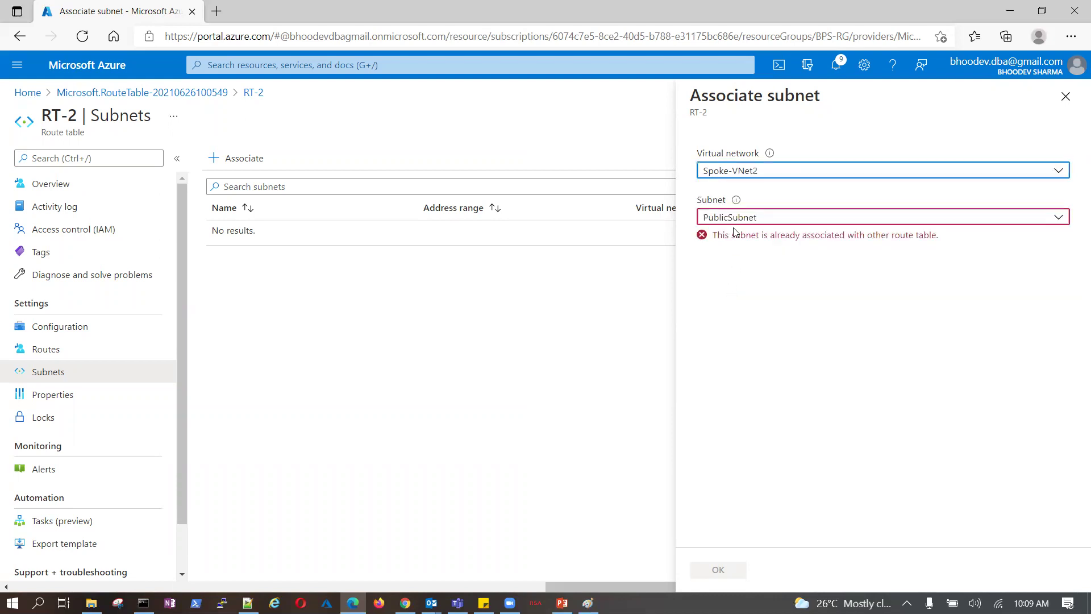
pyautogui.click(1057, 218)
pyautogui.click(736, 287)
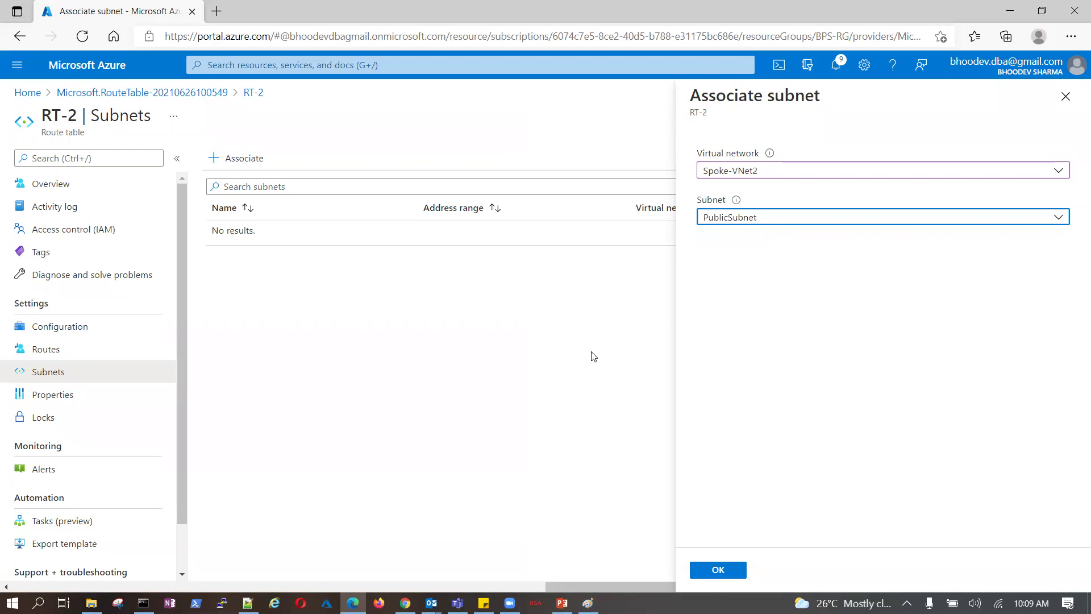
pyautogui.click(719, 570)
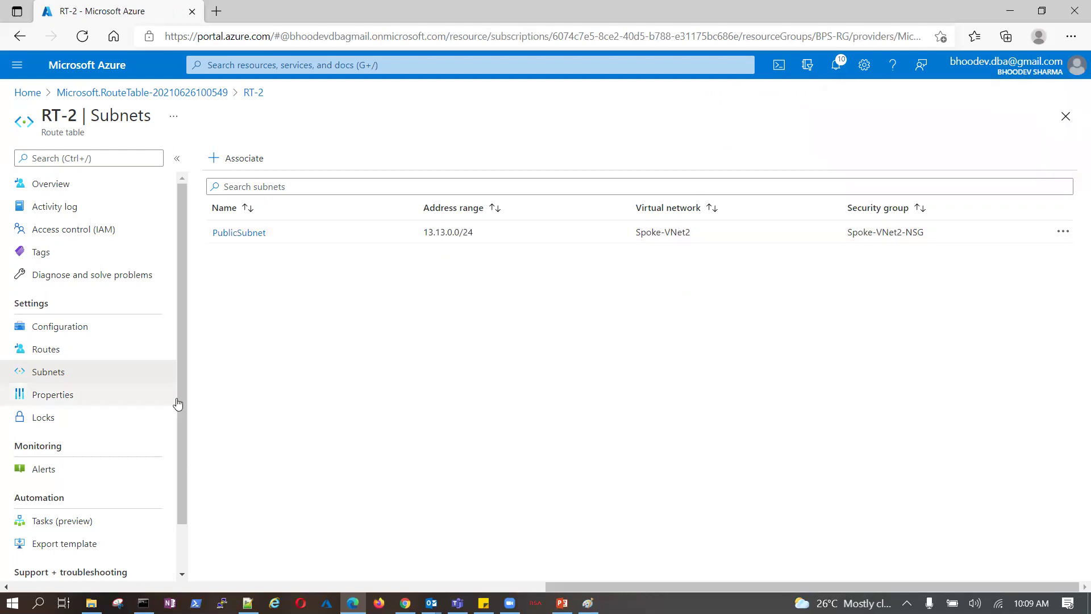
# Step: Review RT-2's routes and subnets, highlighting route rt2's 20.20.0.0/28 prefix
pyautogui.click(53, 352)
pyautogui.moveTo(420, 234); pyautogui.dragTo(485, 238)
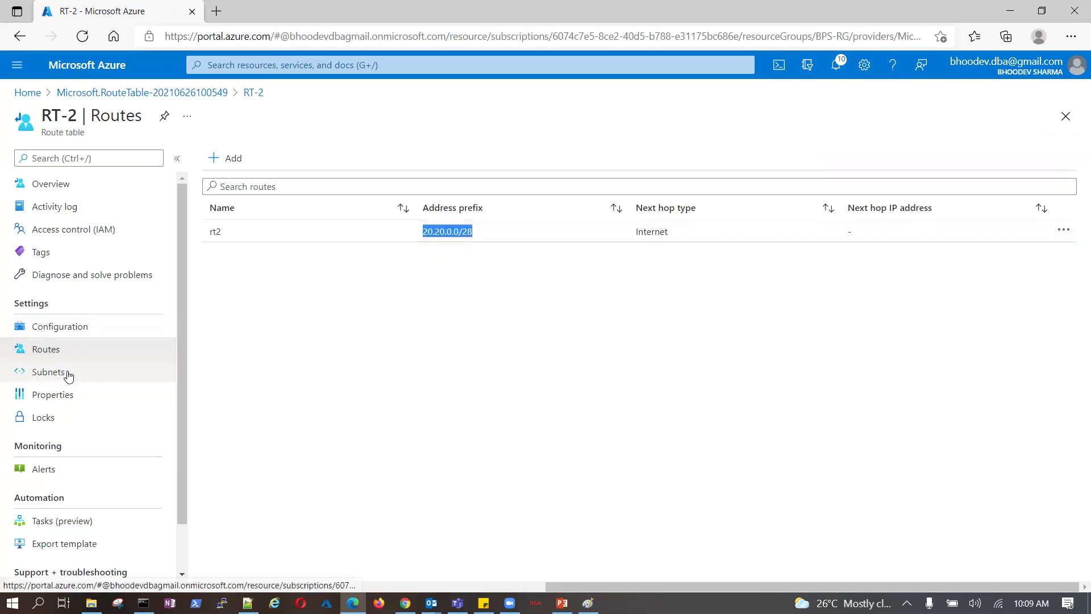
pyautogui.click(67, 373)
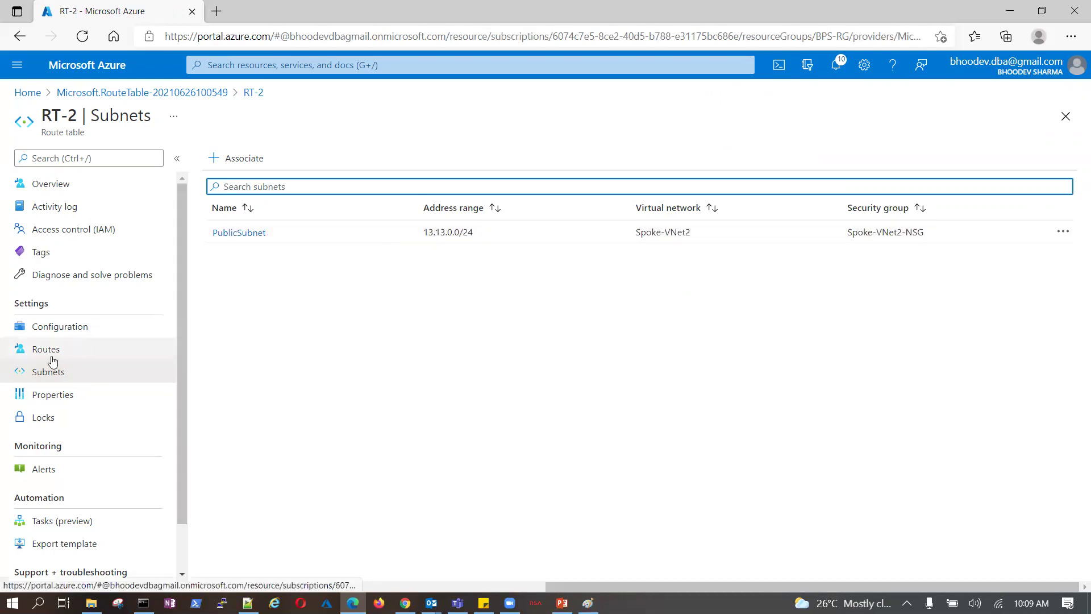
pyautogui.click(80, 350)
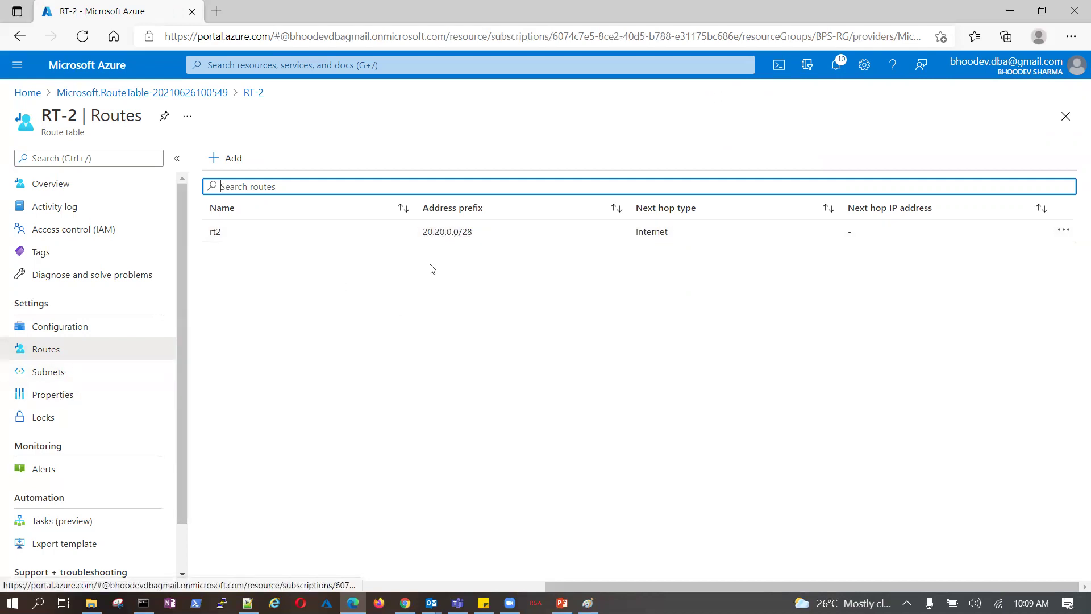
pyautogui.moveTo(418, 231); pyautogui.dragTo(488, 234)
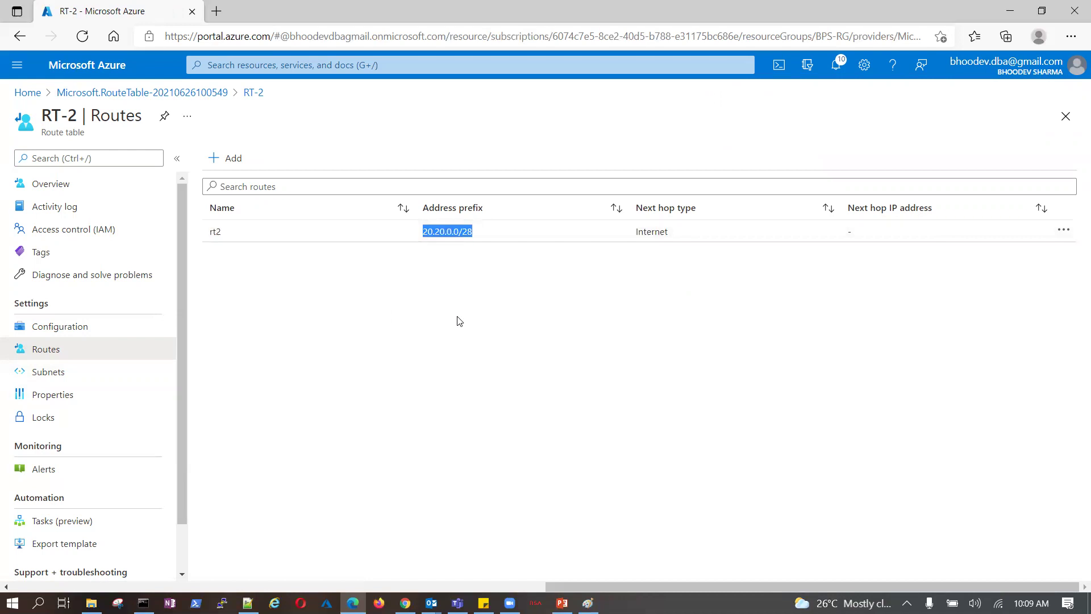
pyautogui.click(449, 255)
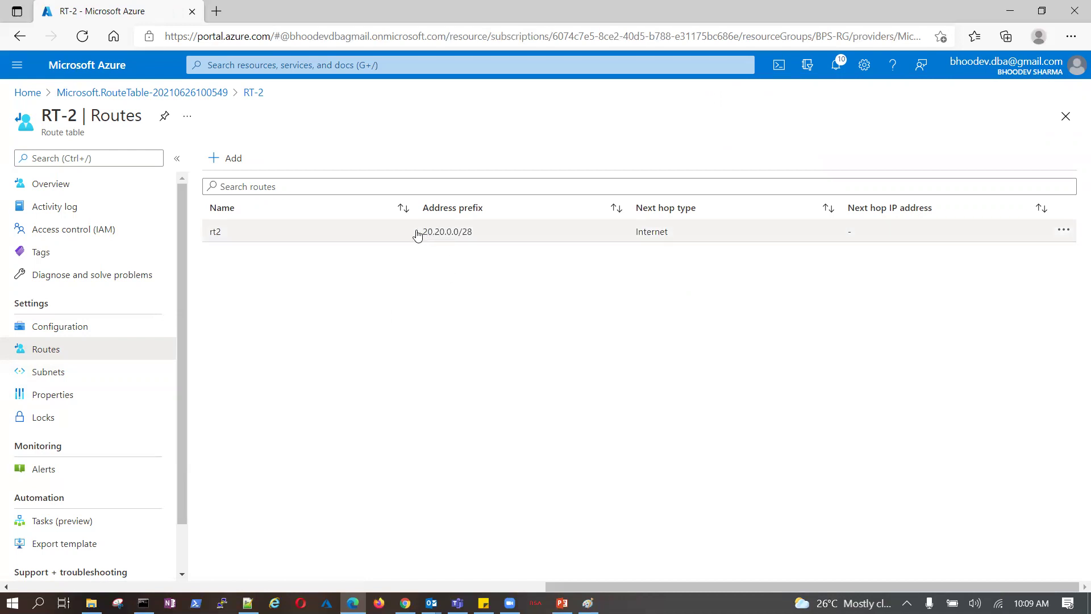
pyautogui.moveTo(414, 233); pyautogui.dragTo(474, 235)
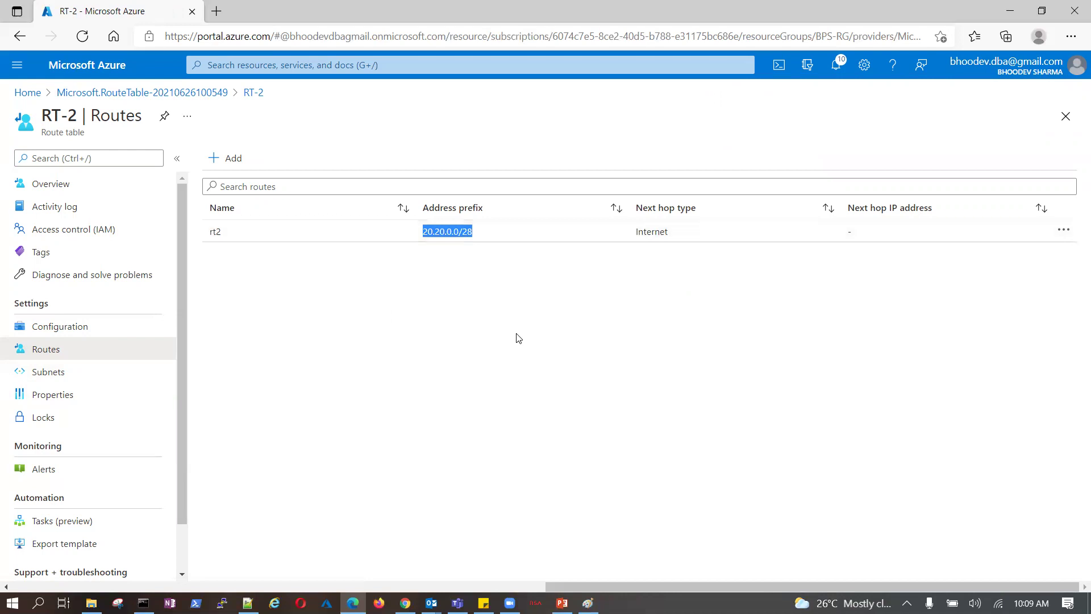
pyautogui.click(436, 244)
pyautogui.moveTo(423, 234); pyautogui.dragTo(486, 240)
# Step: Page through PowerPoint slides 7 to 10, Associate the Route Table, then bring up the Paint sketch
pyautogui.click(562, 602)
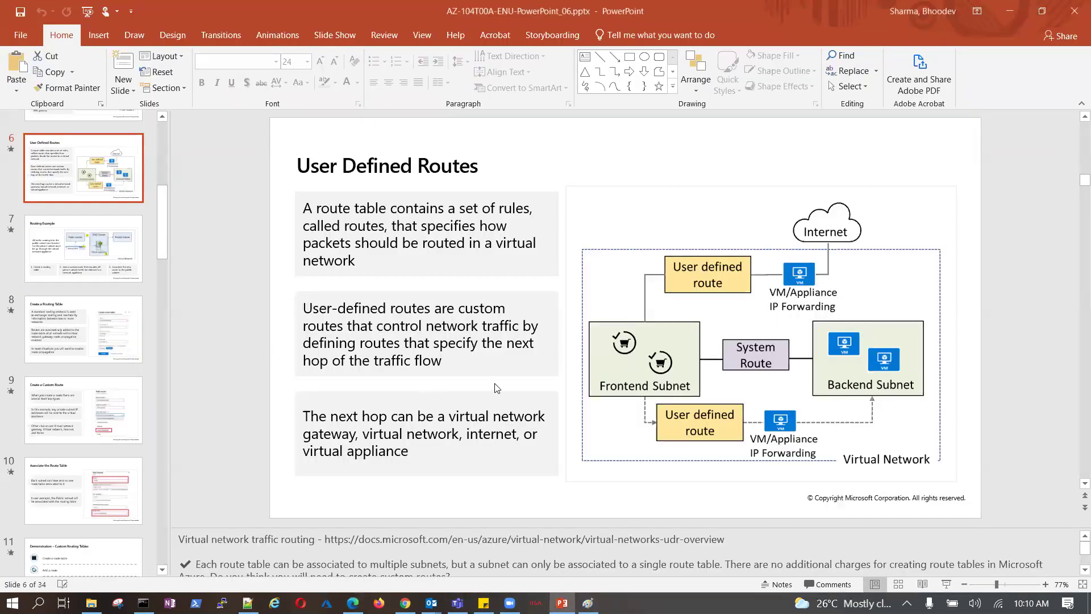
pyautogui.click(105, 256)
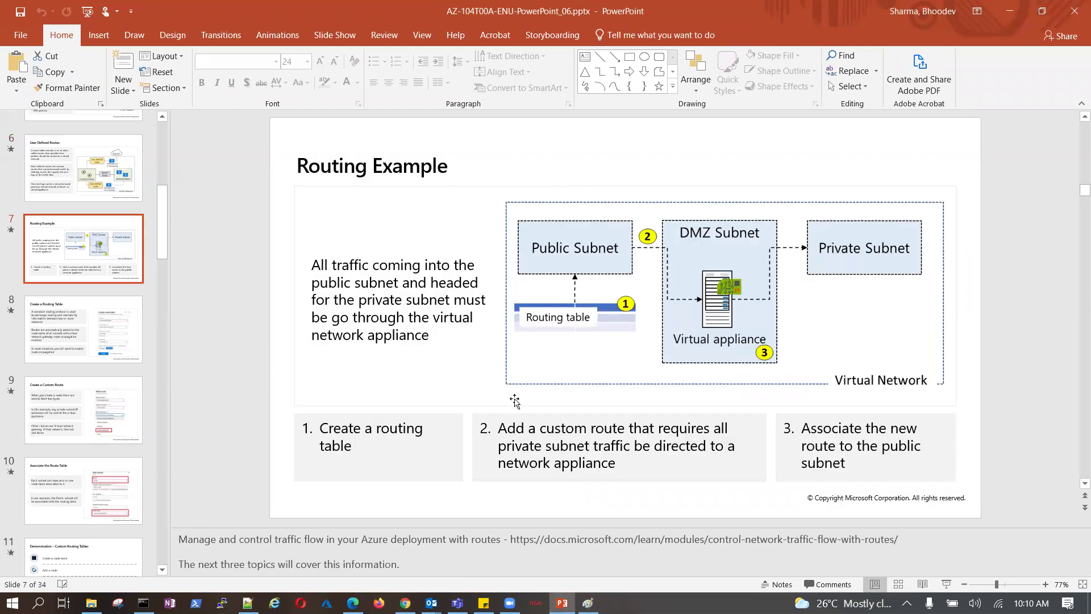
pyautogui.click(99, 317)
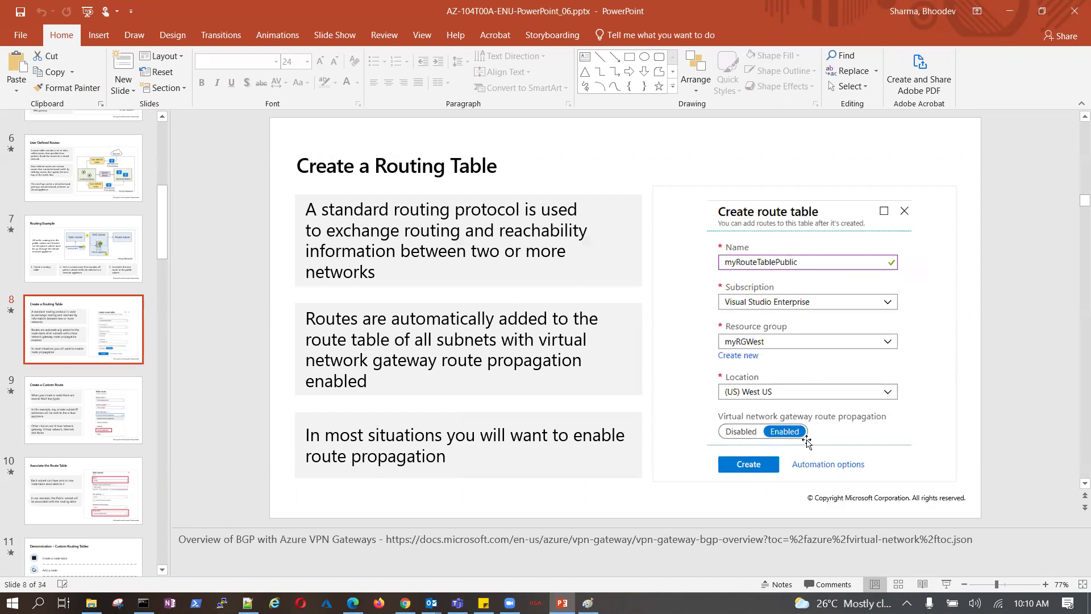
pyautogui.click(129, 405)
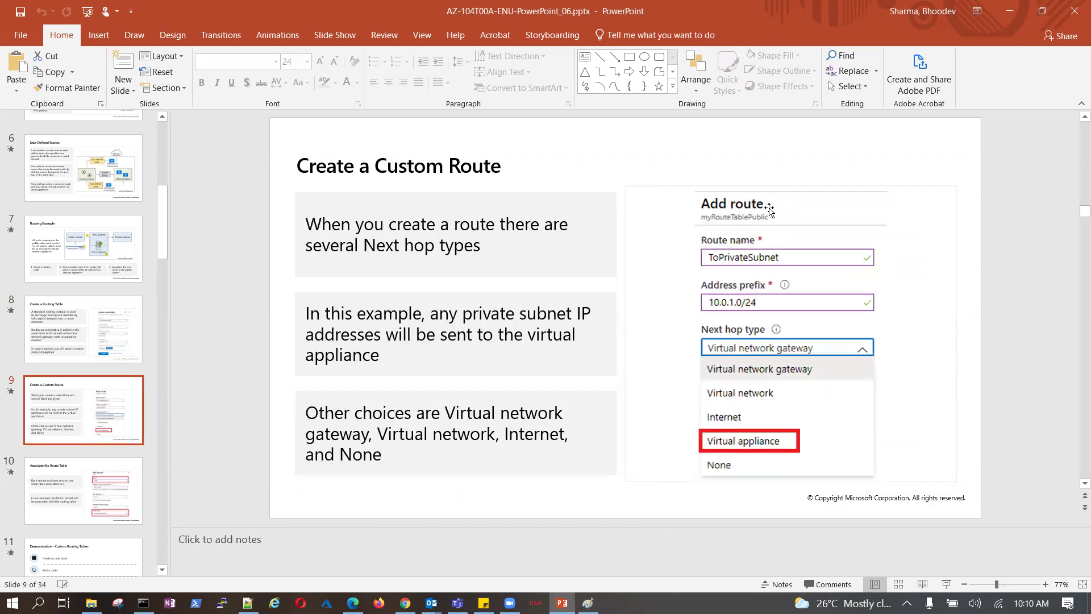
pyautogui.click(67, 486)
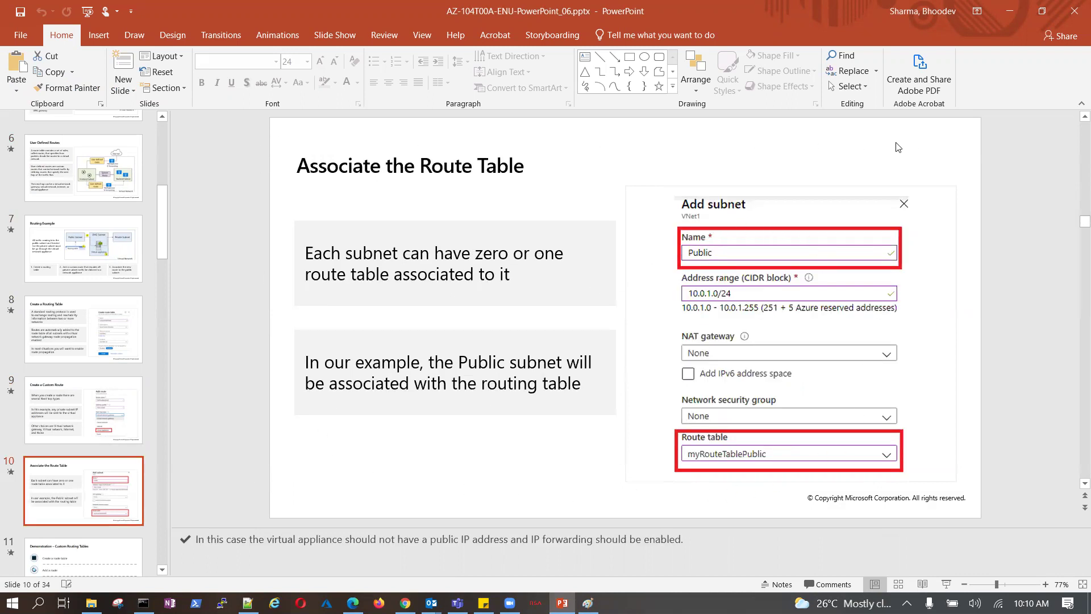
pyautogui.click(588, 603)
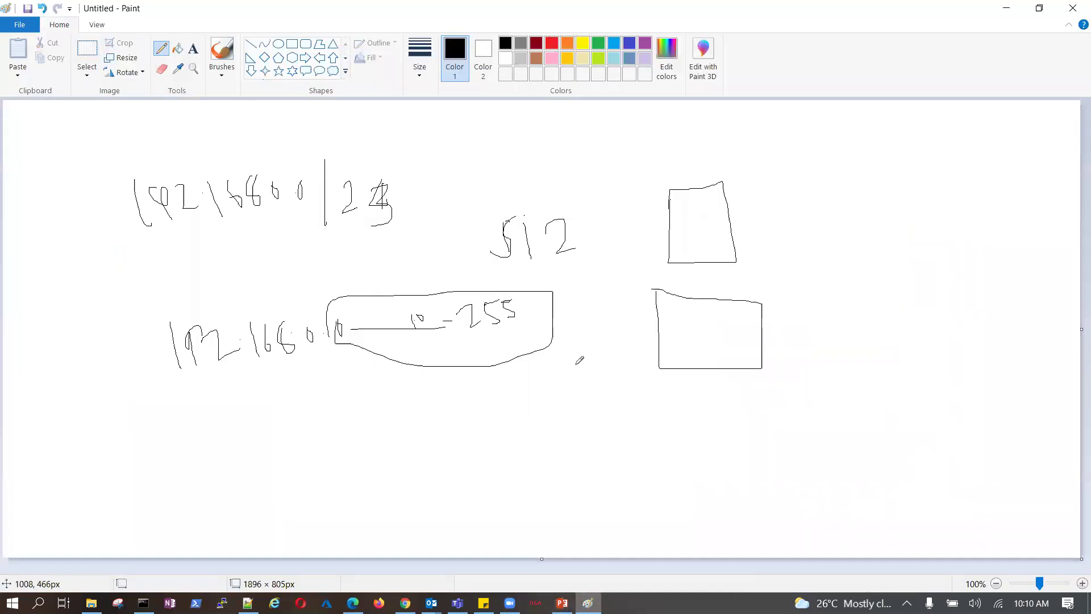
# Step: In the Paint sketch, label the arrow and link the lower-right box to a handwritten 'Internet'
pyautogui.moveTo(544, 144)
pyautogui.mouseDown()
pyautogui.moveTo(563, 179)
pyautogui.moveTo(574, 142)
pyautogui.moveTo(544, 141)
pyautogui.moveTo(567, 150)
pyautogui.moveTo(788, 141)
pyautogui.moveTo(764, 148)
pyautogui.mouseUp()
pyautogui.moveTo(631, 126)
pyautogui.mouseDown()
pyautogui.moveTo(630, 160)
pyautogui.moveTo(637, 143)
pyautogui.moveTo(684, 165)
pyautogui.moveTo(671, 157)
pyautogui.moveTo(704, 165)
pyautogui.moveTo(772, 153)
pyautogui.mouseUp()
pyautogui.moveTo(698, 146); pyautogui.dragTo(722, 145)
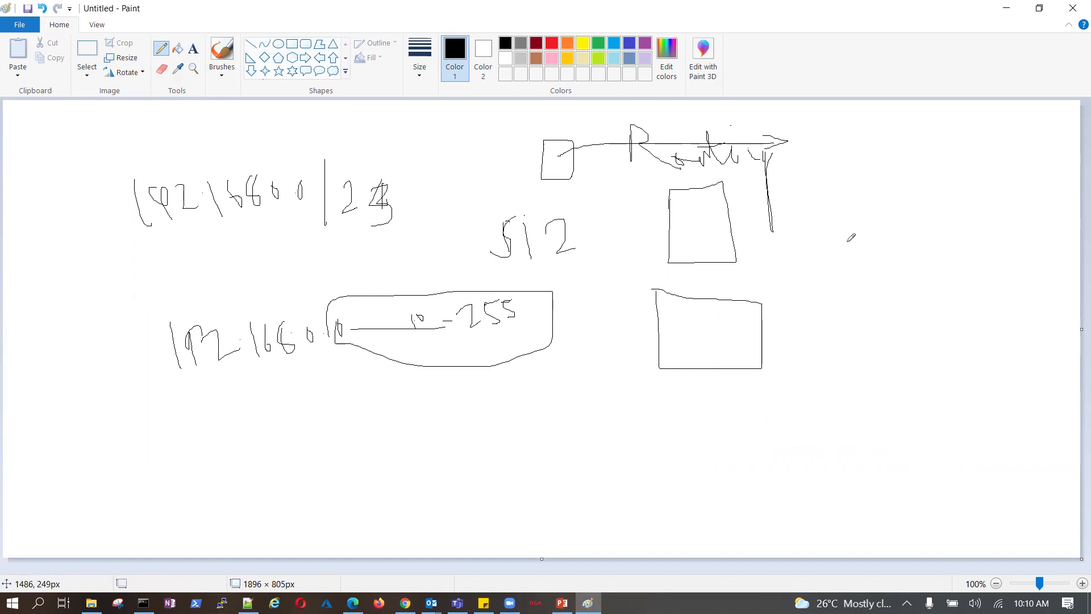
pyautogui.moveTo(872, 279); pyautogui.dragTo(880, 320)
pyautogui.moveTo(681, 330)
pyautogui.mouseDown()
pyautogui.moveTo(694, 352)
pyautogui.moveTo(725, 337)
pyautogui.moveTo(720, 362)
pyautogui.moveTo(754, 304)
pyautogui.moveTo(879, 197)
pyautogui.moveTo(852, 235)
pyautogui.moveTo(862, 237)
pyautogui.mouseUp()
pyautogui.moveTo(828, 183); pyautogui.dragTo(853, 166)
pyautogui.moveTo(863, 193)
pyautogui.mouseDown()
pyautogui.moveTo(868, 208)
pyautogui.moveTo(882, 188)
pyautogui.moveTo(896, 220)
pyautogui.moveTo(909, 192)
pyautogui.moveTo(934, 180)
pyautogui.moveTo(959, 206)
pyautogui.mouseUp()
pyautogui.moveTo(927, 174); pyautogui.dragTo(948, 163)
pyautogui.moveTo(879, 185); pyautogui.dragTo(923, 153)
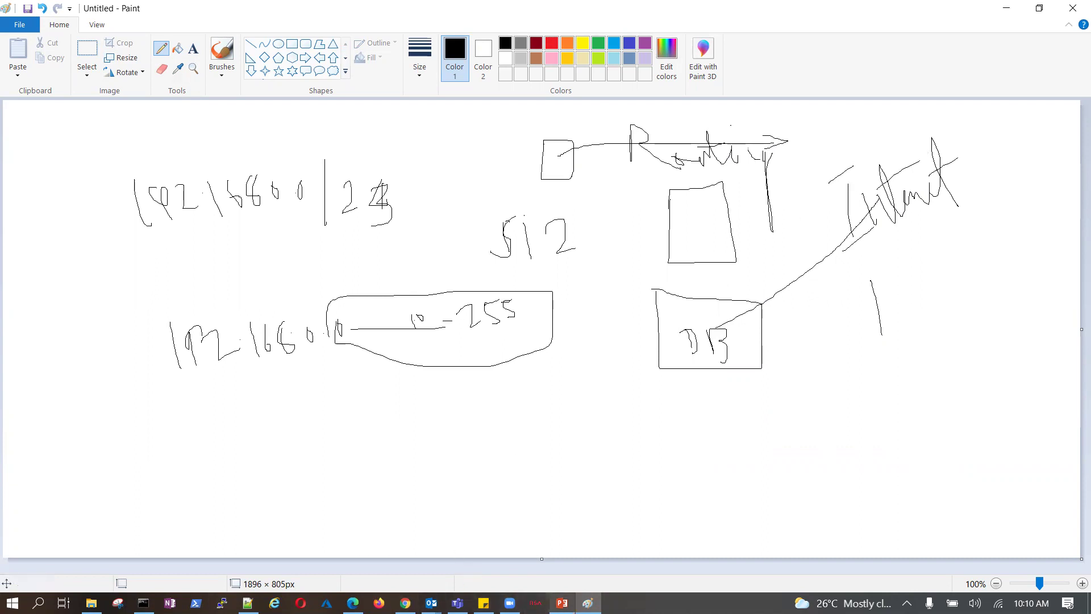
# Step: Show slide 11, Demonstration – Custom Routing Tables, in PowerPoint
pyautogui.hotkey('alt', 'Tab')
pyautogui.scroll(-5, 91, 329)
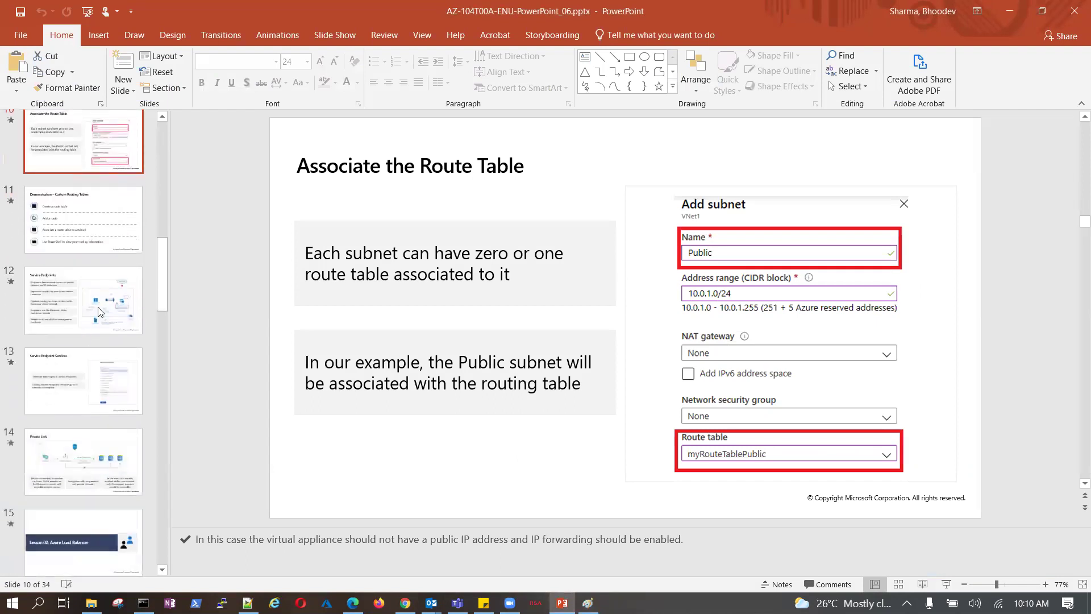
pyautogui.click(127, 241)
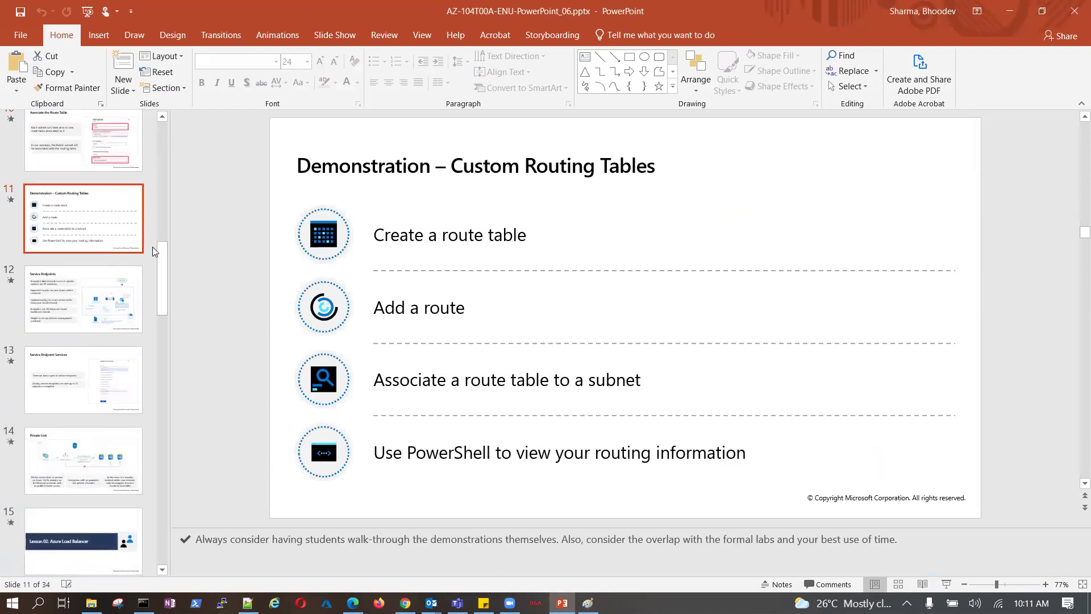
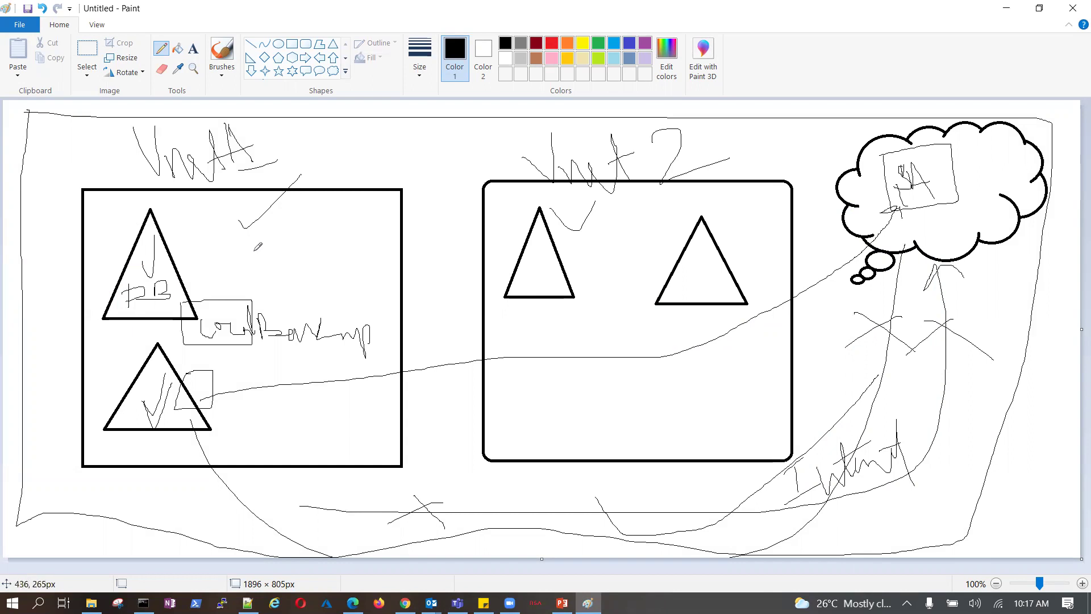
# Step: Draw a thin line across the top of the sketch and scribble a label in the thought cloud
pyautogui.moveTo(26, 110)
pyautogui.mouseDown()
pyautogui.moveTo(1035, 118)
pyautogui.moveTo(1052, 173)
pyautogui.moveTo(1026, 509)
pyautogui.moveTo(1011, 531)
pyautogui.moveTo(208, 532)
pyautogui.moveTo(60, 514)
pyautogui.moveTo(24, 437)
pyautogui.moveTo(34, 113)
pyautogui.mouseUp()
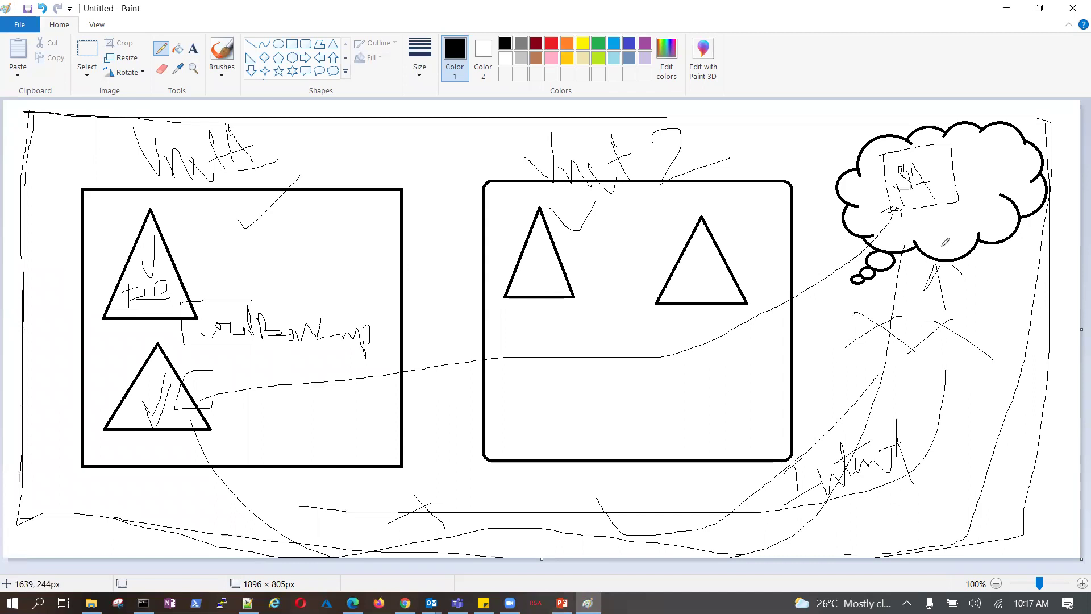
pyautogui.moveTo(921, 223)
pyautogui.mouseDown()
pyautogui.moveTo(929, 234)
pyautogui.moveTo(940, 220)
pyautogui.moveTo(966, 233)
pyautogui.moveTo(973, 193)
pyautogui.moveTo(995, 219)
pyautogui.moveTo(1014, 213)
pyautogui.moveTo(983, 210)
pyautogui.mouseUp()
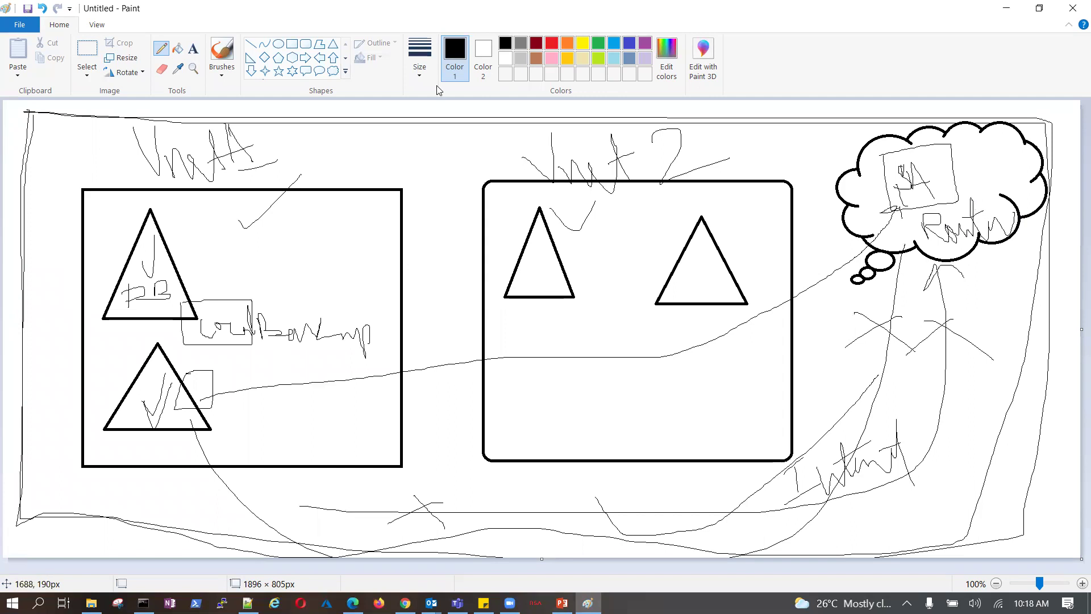
pyautogui.click(17, 25)
# Step: Start a new drawing without saving the old sketch and draw a large rectangular frame
pyautogui.click(21, 55)
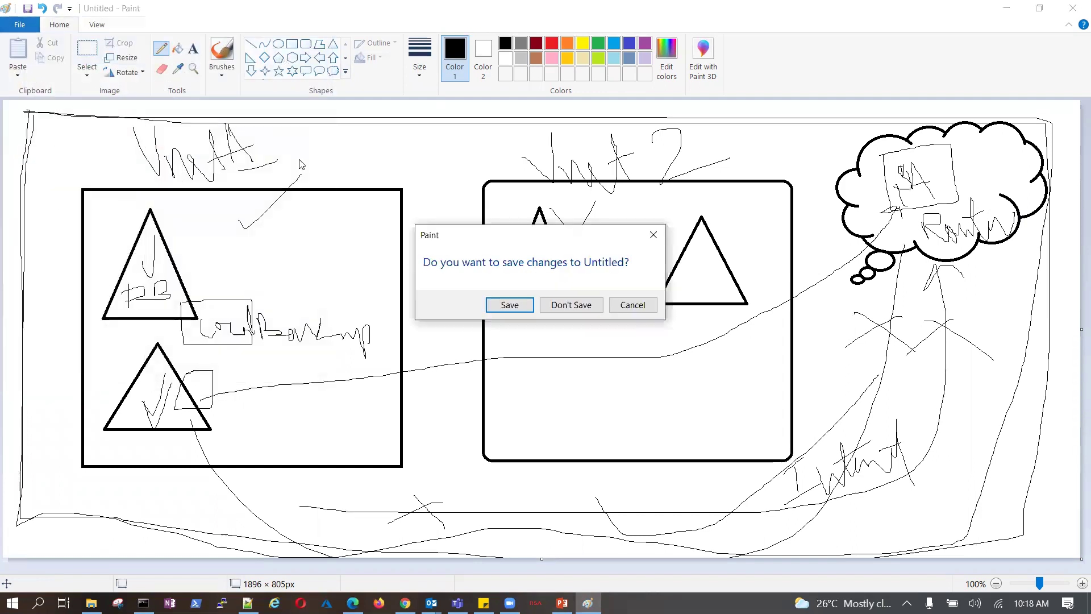
pyautogui.click(572, 307)
pyautogui.click(291, 44)
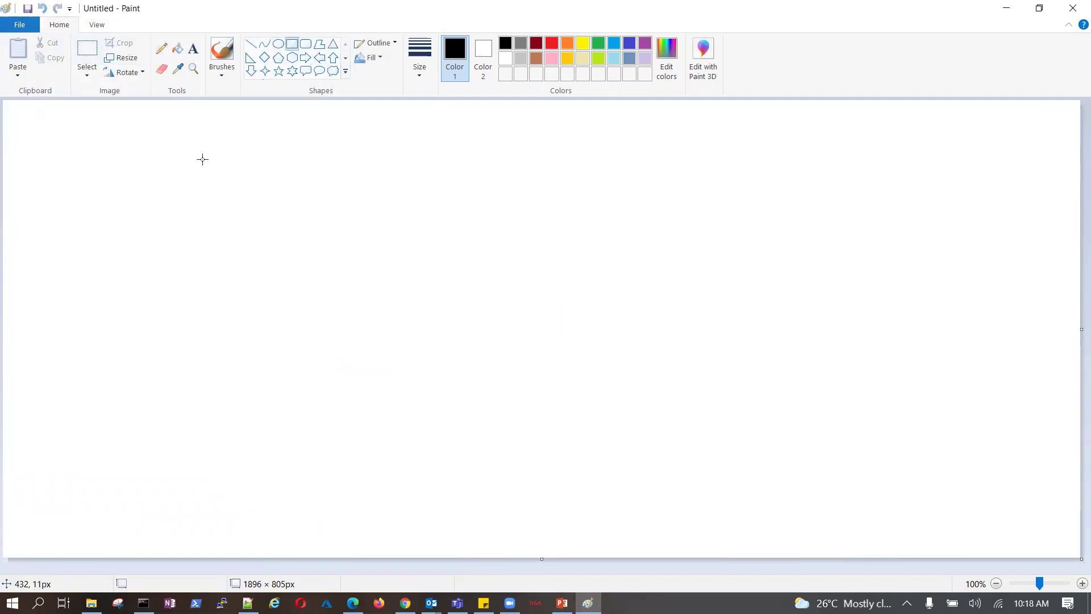
pyautogui.moveTo(33, 130); pyautogui.dragTo(1014, 473)
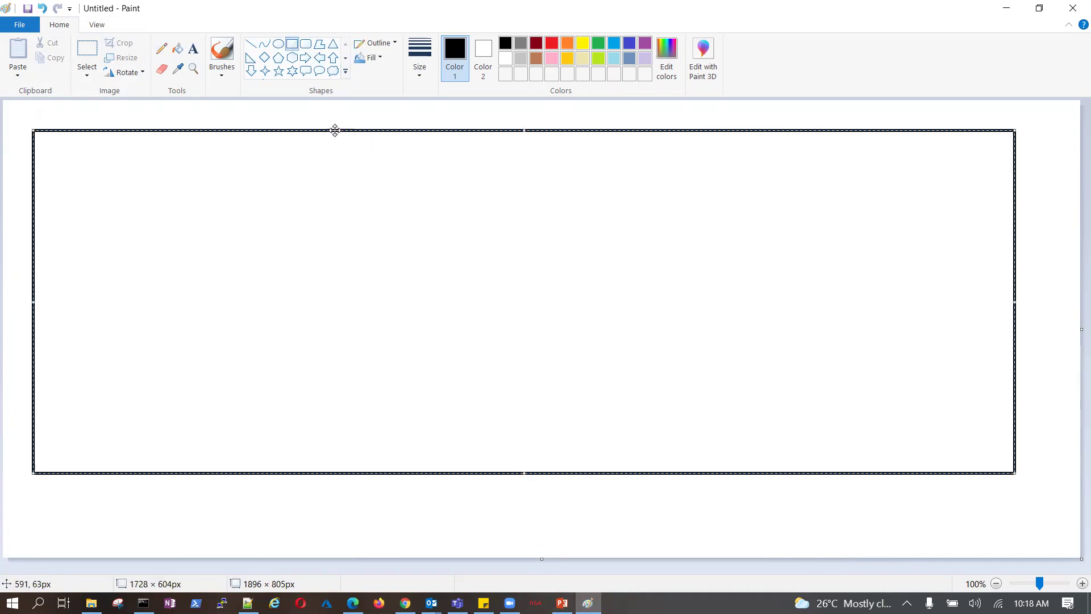
# Step: Draw a star on the frame's top edge and a tiny red star left of centre
pyautogui.click(278, 71)
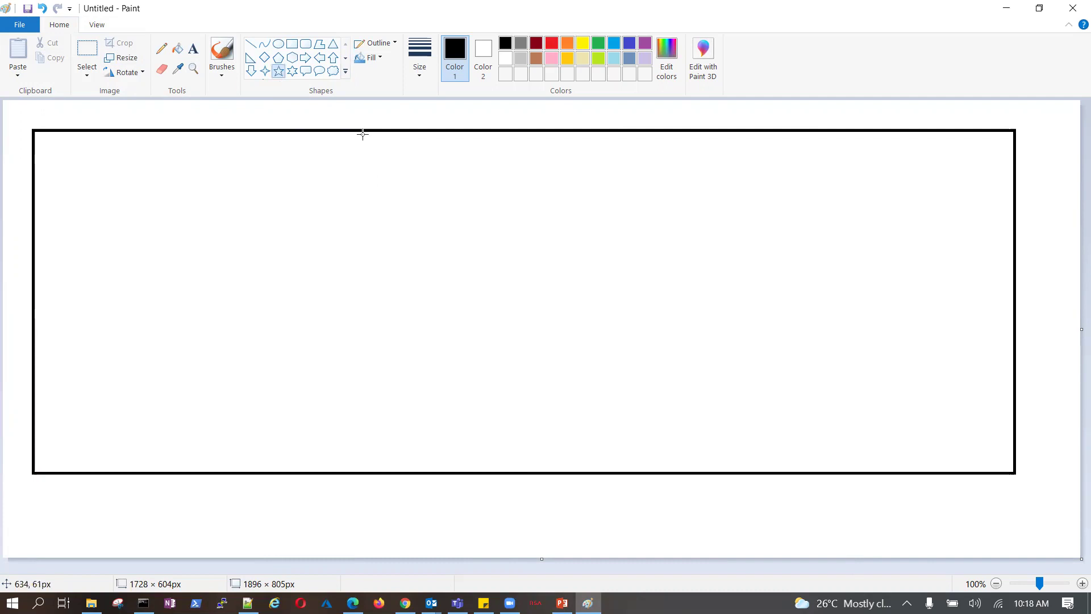
pyautogui.moveTo(382, 113); pyautogui.dragTo(489, 177)
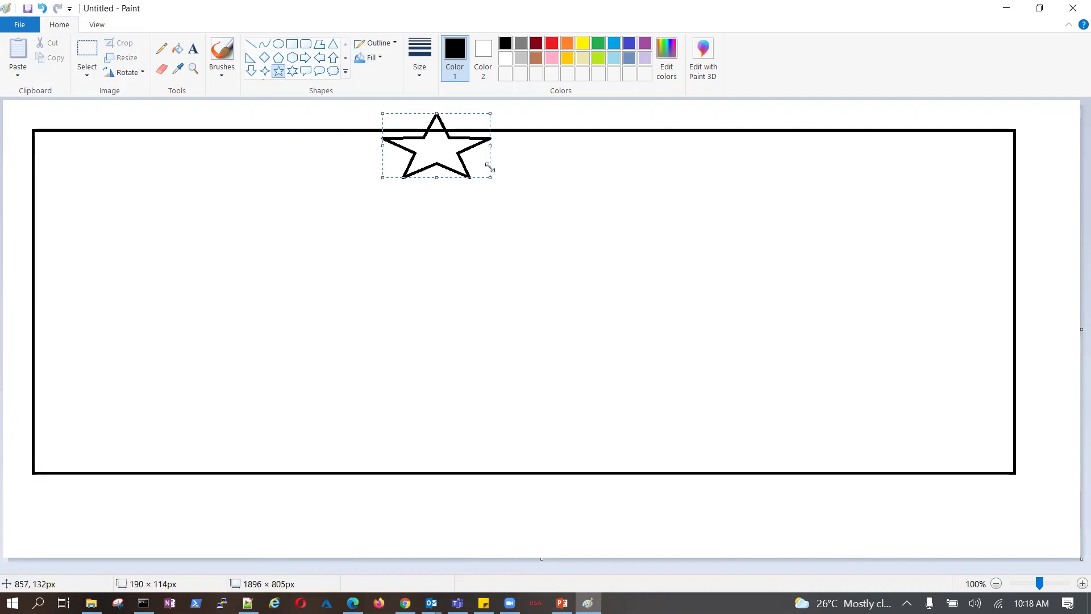
pyautogui.click(551, 44)
pyautogui.moveTo(249, 234); pyautogui.dragTo(256, 222)
# Step: Draw three red triangles: a small one at left, a large middle one, and one at right
pyautogui.click(333, 44)
pyautogui.moveTo(66, 275); pyautogui.dragTo(117, 350)
pyautogui.moveTo(387, 267); pyautogui.dragTo(529, 365)
pyautogui.click(690, 264)
pyautogui.moveTo(690, 265); pyautogui.dragTo(844, 358)
pyautogui.click(417, 465)
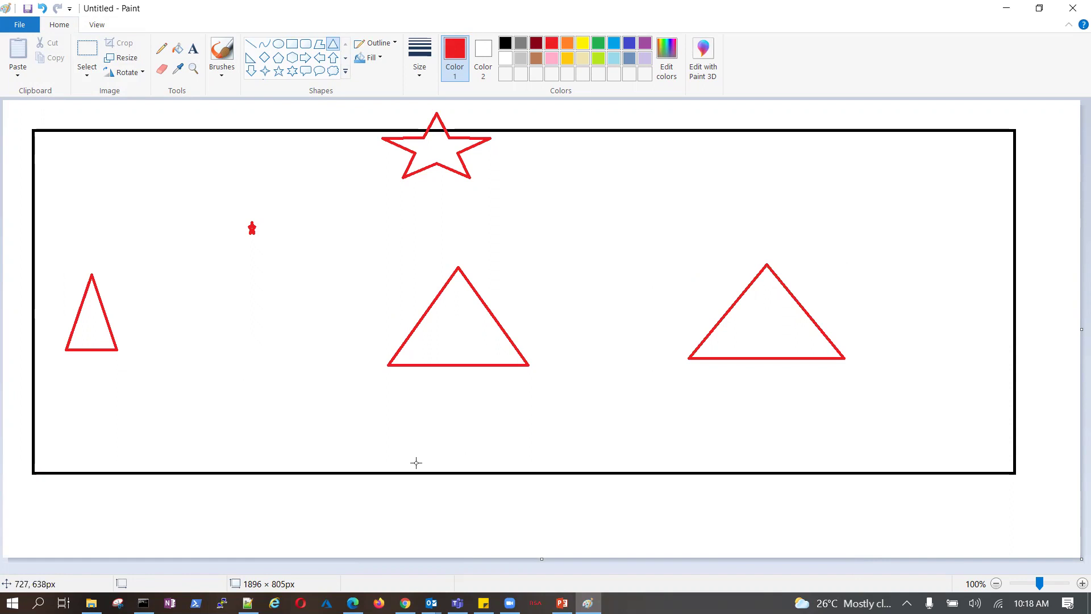
# Step: Sketch freehand lines connecting the triangles to the star, then undo them
pyautogui.click(161, 48)
pyautogui.moveTo(95, 288)
pyautogui.mouseDown()
pyautogui.moveTo(140, 248)
pyautogui.moveTo(349, 211)
pyautogui.moveTo(419, 181)
pyautogui.mouseUp()
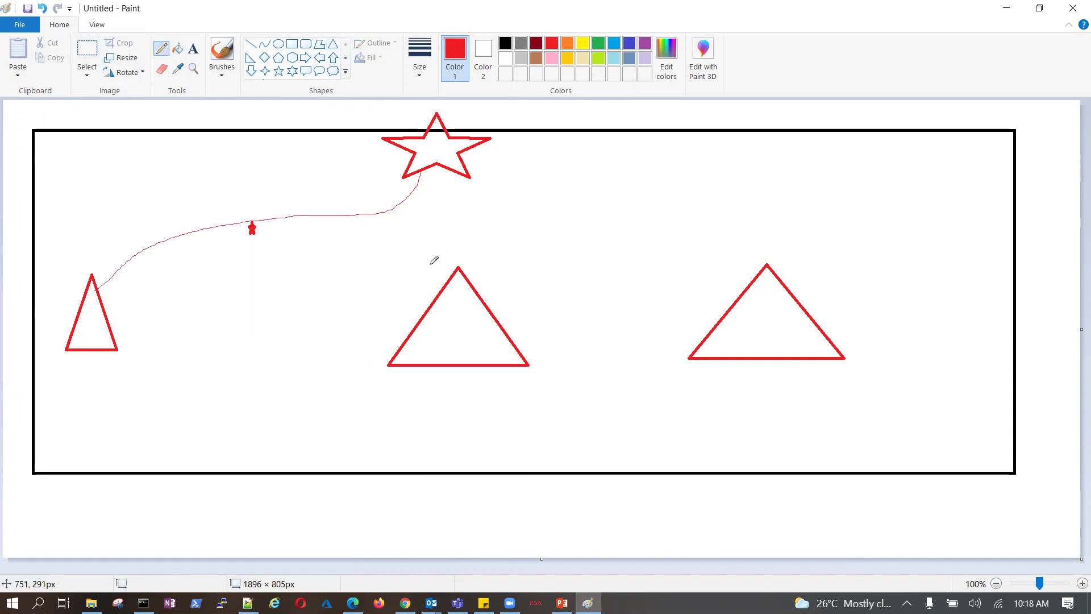
pyautogui.moveTo(456, 266); pyautogui.dragTo(449, 170)
pyautogui.moveTo(764, 266)
pyautogui.mouseDown()
pyautogui.moveTo(627, 268)
pyautogui.moveTo(490, 211)
pyautogui.moveTo(469, 179)
pyautogui.moveTo(742, 237)
pyautogui.moveTo(753, 280)
pyautogui.mouseUp()
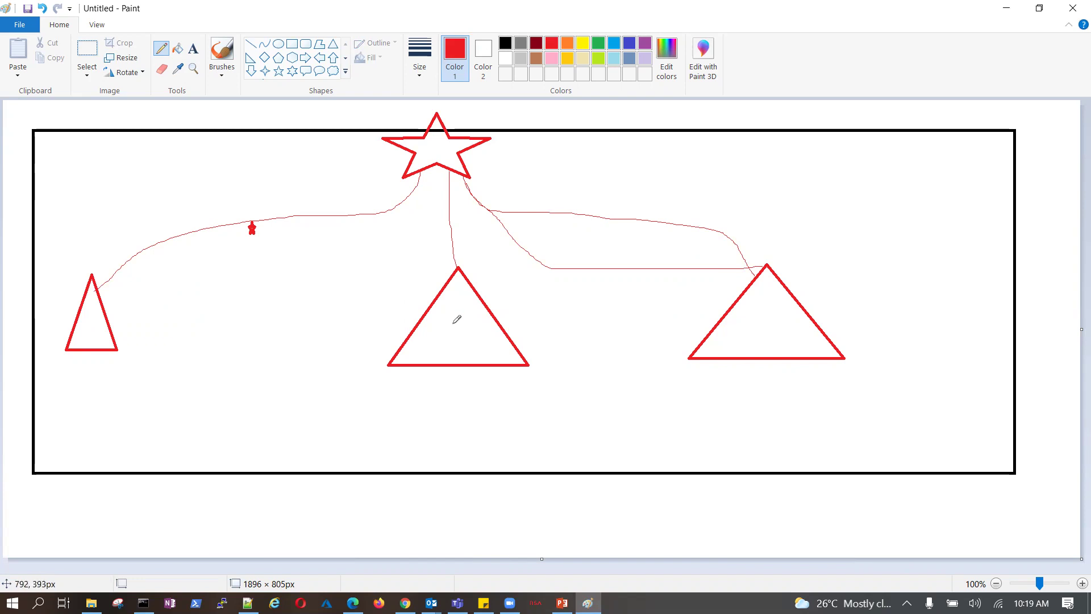
pyautogui.moveTo(764, 266)
pyautogui.mouseDown()
pyautogui.moveTo(560, 228)
pyautogui.moveTo(441, 161)
pyautogui.moveTo(433, 252)
pyautogui.moveTo(456, 313)
pyautogui.mouseUp()
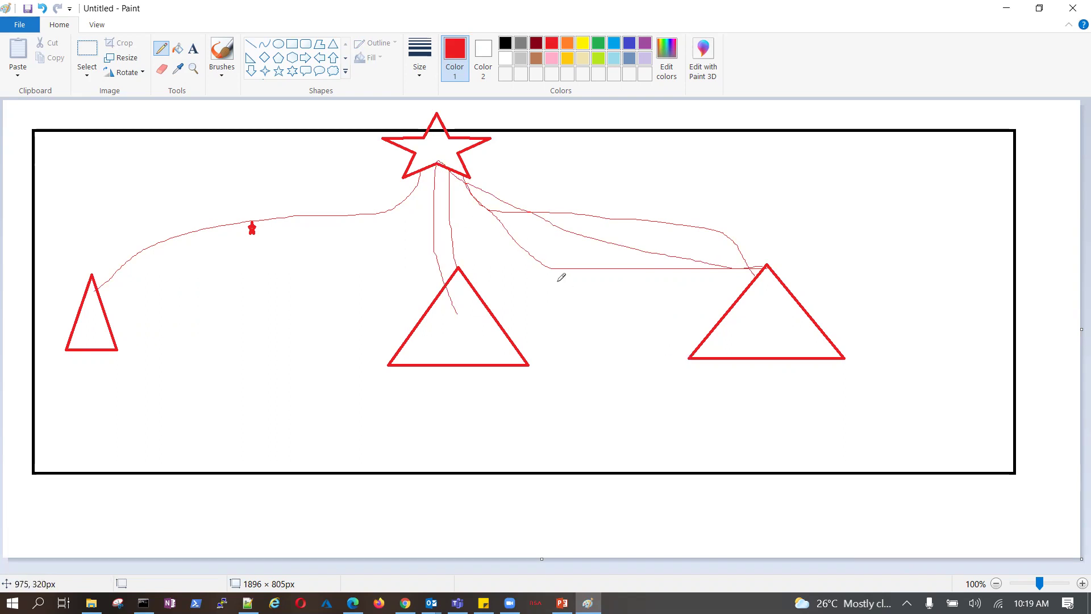
pyautogui.hotkey('ctrl', 'z')
pyautogui.hotkey('ctrl', 'z')
pyautogui.hotkey('ctrl', 'z')
pyautogui.hotkey('ctrl', 'z')
pyautogui.hotkey('ctrl', 'z')
pyautogui.hotkey('ctrl', 'z')
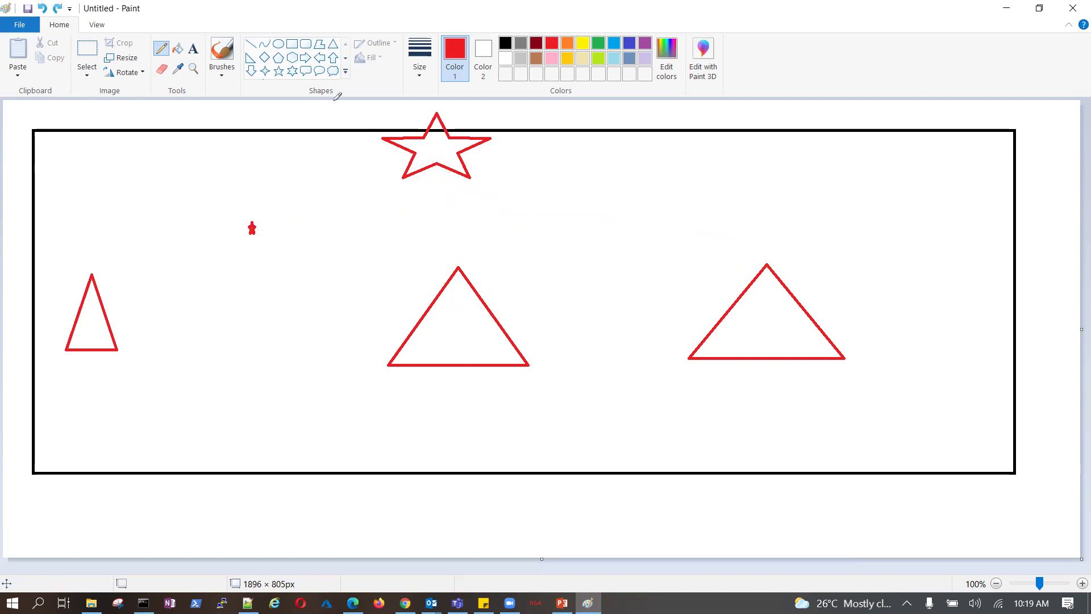
# Step: Draw a red rectangle just below the star
pyautogui.click(292, 44)
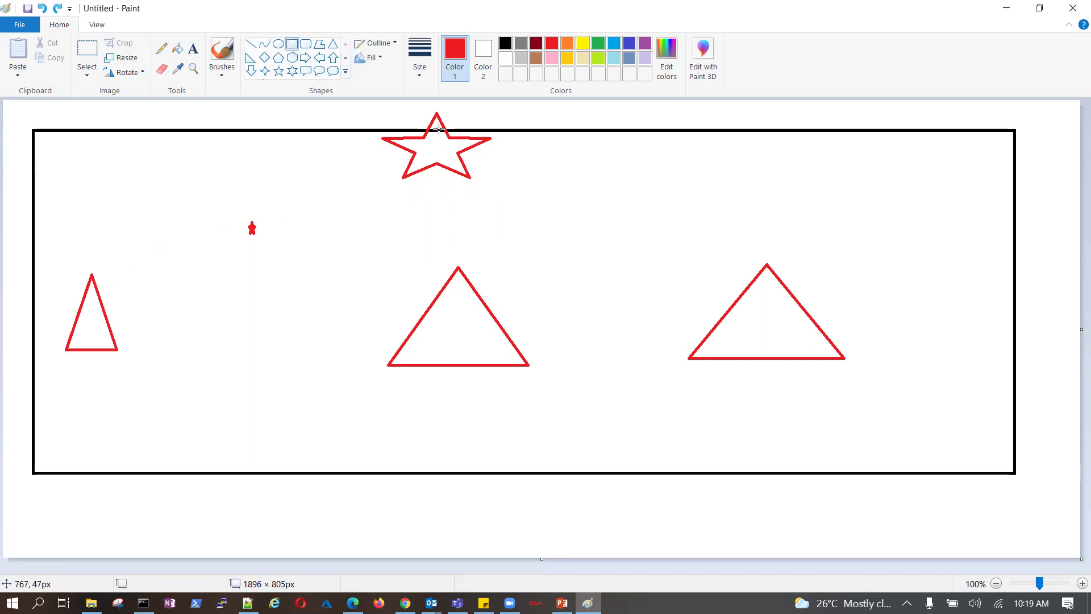
pyautogui.moveTo(396, 200); pyautogui.dragTo(501, 234)
pyautogui.click(601, 244)
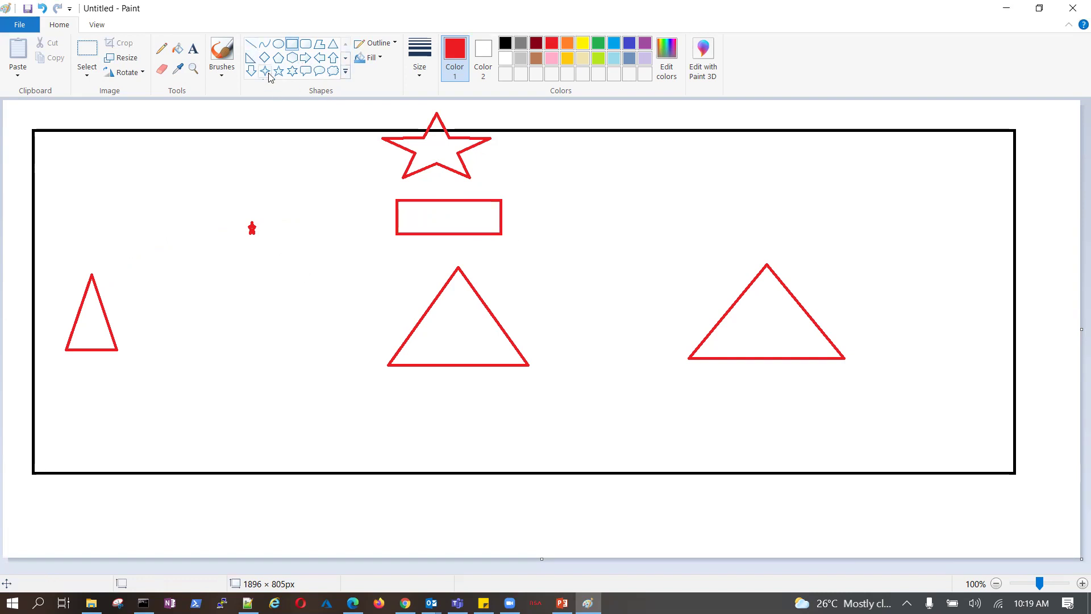
# Step: Freehand-link the triangles, rectangle and star, adding an arrow and a loop around two triangles
pyautogui.click(161, 49)
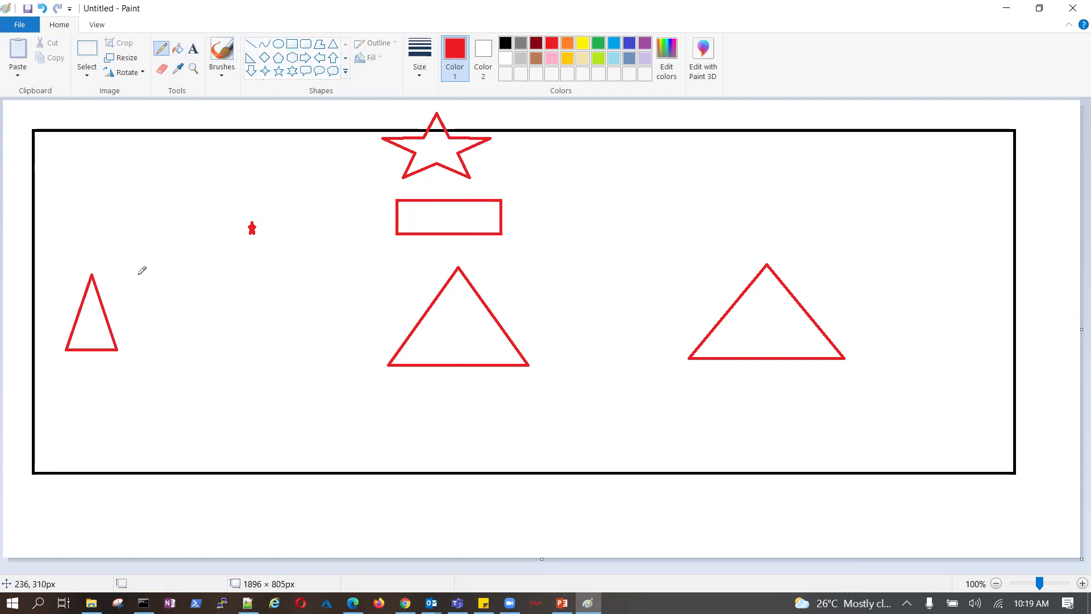
pyautogui.moveTo(95, 323)
pyautogui.mouseDown()
pyautogui.moveTo(130, 239)
pyautogui.moveTo(314, 163)
pyautogui.moveTo(400, 163)
pyautogui.moveTo(432, 190)
pyautogui.moveTo(455, 283)
pyautogui.mouseUp()
pyautogui.moveTo(473, 232); pyautogui.dragTo(730, 306)
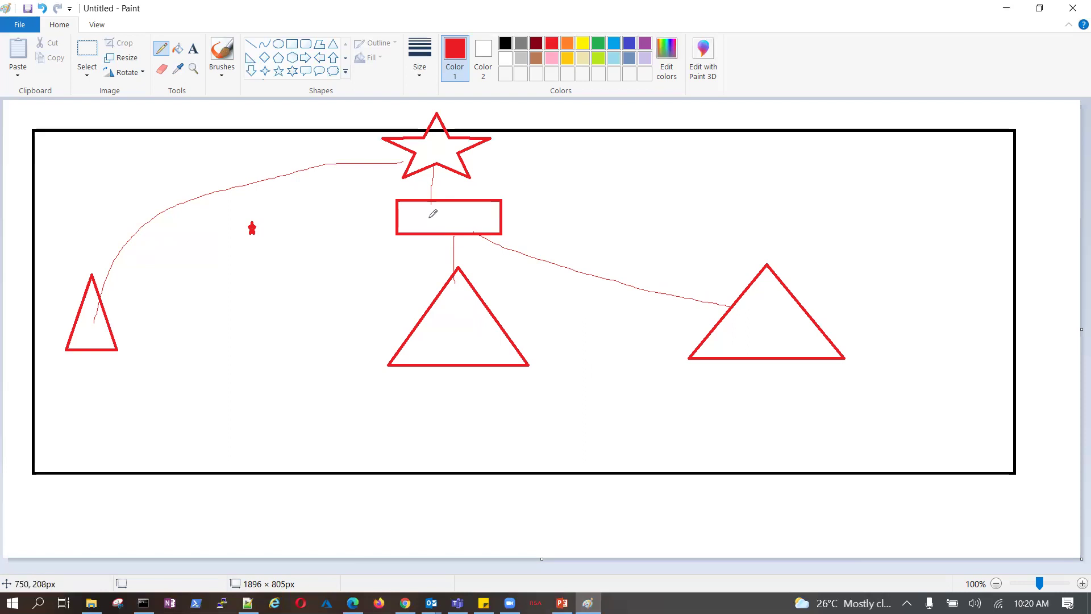
pyautogui.moveTo(429, 209)
pyautogui.mouseDown()
pyautogui.moveTo(449, 231)
pyautogui.moveTo(431, 217)
pyautogui.mouseUp()
pyautogui.moveTo(754, 307)
pyautogui.mouseDown()
pyautogui.moveTo(714, 290)
pyautogui.moveTo(591, 279)
pyautogui.moveTo(516, 293)
pyautogui.moveTo(487, 324)
pyautogui.moveTo(493, 305)
pyautogui.moveTo(486, 327)
pyautogui.moveTo(510, 329)
pyautogui.mouseUp()
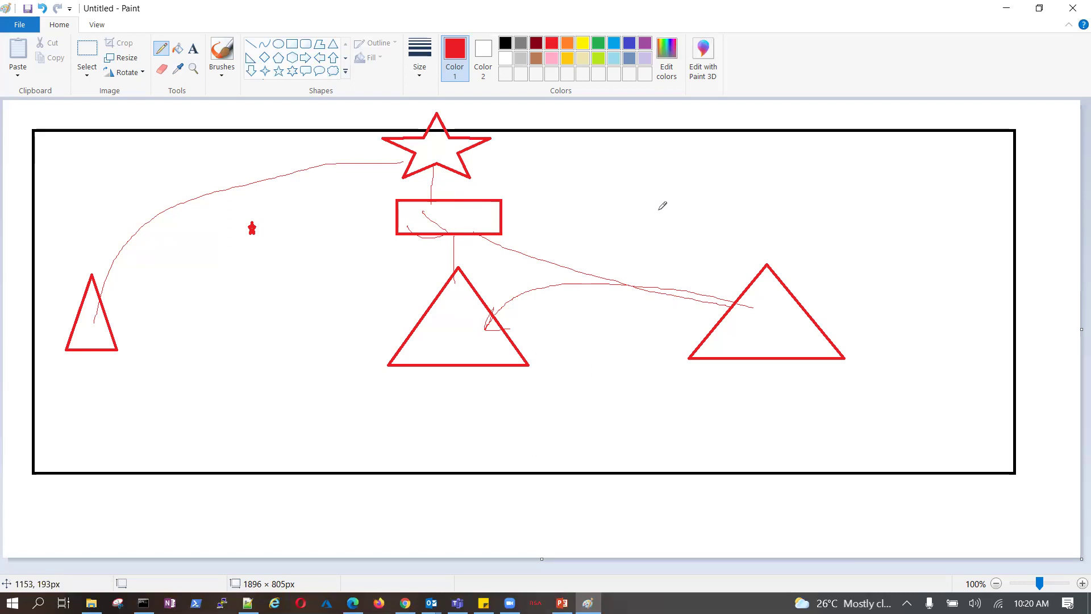
pyautogui.moveTo(410, 186)
pyautogui.mouseDown()
pyautogui.moveTo(465, 184)
pyautogui.moveTo(468, 194)
pyautogui.moveTo(441, 195)
pyautogui.mouseUp()
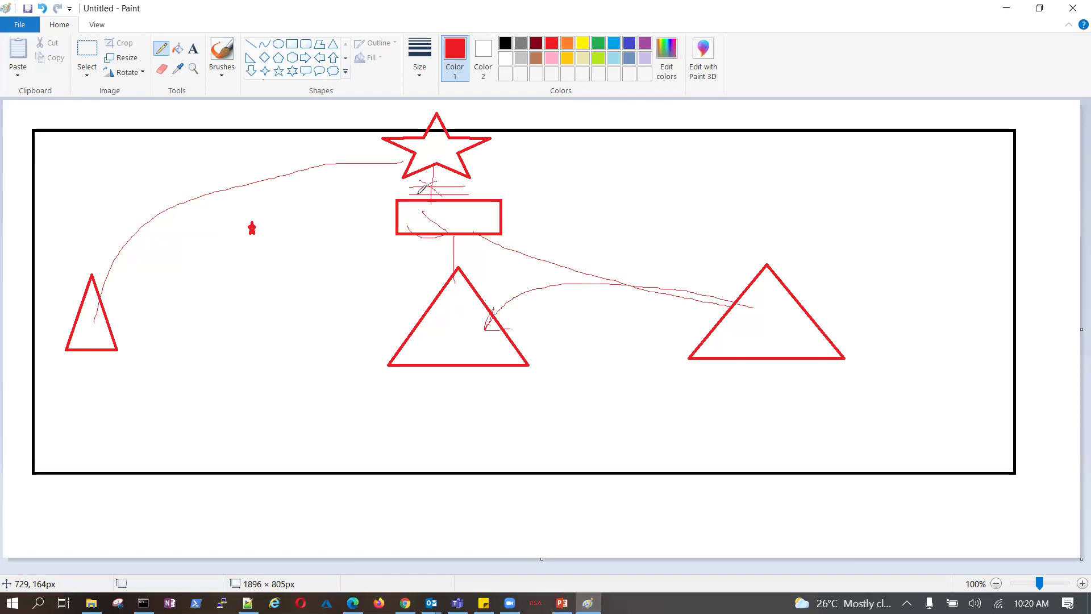
pyautogui.moveTo(458, 230)
pyautogui.mouseDown()
pyautogui.moveTo(679, 248)
pyautogui.moveTo(738, 295)
pyautogui.moveTo(734, 341)
pyautogui.moveTo(568, 389)
pyautogui.moveTo(402, 342)
pyautogui.moveTo(474, 229)
pyautogui.moveTo(535, 232)
pyautogui.mouseUp()
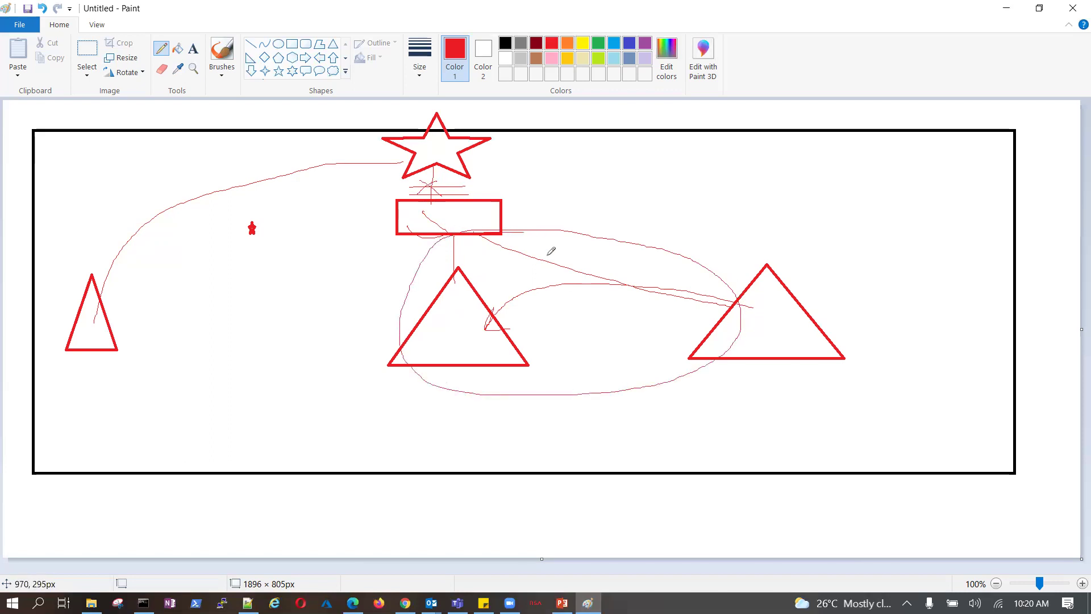
# Step: Handwrite two lines of notes above the looped triangles
pyautogui.moveTo(605, 187)
pyautogui.mouseDown()
pyautogui.moveTo(651, 218)
pyautogui.moveTo(675, 220)
pyautogui.moveTo(673, 195)
pyautogui.moveTo(733, 214)
pyautogui.moveTo(718, 164)
pyautogui.mouseUp()
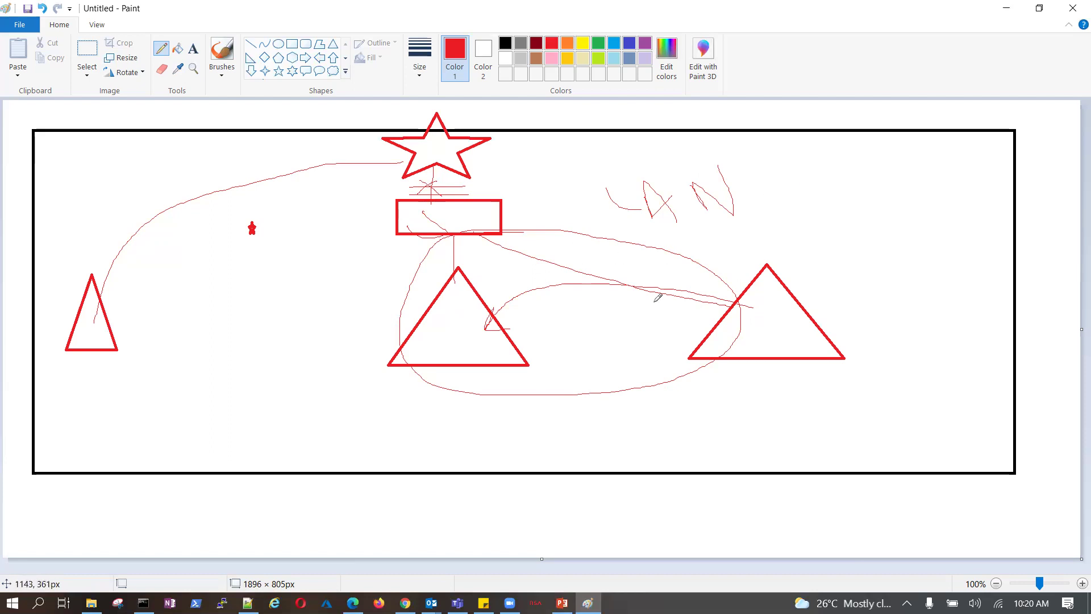
pyautogui.moveTo(768, 169)
pyautogui.mouseDown()
pyautogui.moveTo(778, 214)
pyautogui.moveTo(802, 172)
pyautogui.moveTo(834, 185)
pyautogui.moveTo(847, 170)
pyautogui.moveTo(861, 185)
pyautogui.moveTo(859, 163)
pyautogui.mouseUp()
pyautogui.moveTo(806, 246)
pyautogui.mouseDown()
pyautogui.moveTo(823, 260)
pyautogui.moveTo(926, 218)
pyautogui.mouseUp()
pyautogui.moveTo(944, 221)
pyautogui.mouseDown()
pyautogui.moveTo(969, 230)
pyautogui.moveTo(989, 220)
pyautogui.mouseUp()
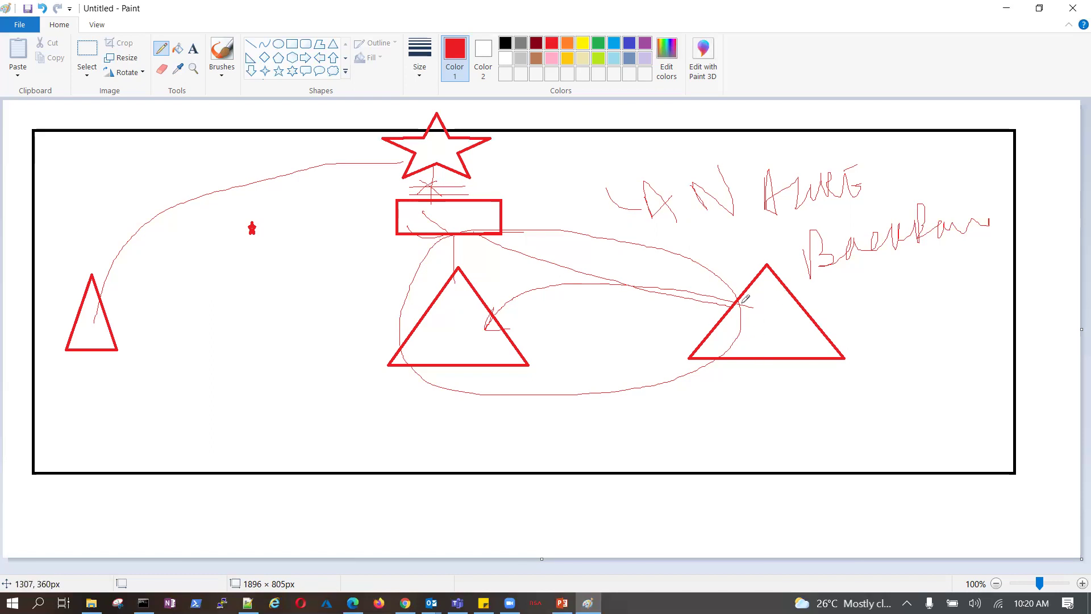
# Step: Draw a line from the right triangle and loops around the whole diagram, then return to the slides
pyautogui.moveTo(756, 334)
pyautogui.mouseDown()
pyautogui.moveTo(739, 284)
pyautogui.moveTo(612, 215)
pyautogui.moveTo(461, 186)
pyautogui.moveTo(405, 196)
pyautogui.moveTo(354, 273)
pyautogui.moveTo(457, 401)
pyautogui.moveTo(824, 325)
pyautogui.mouseUp()
pyautogui.moveTo(938, 445)
pyautogui.mouseDown()
pyautogui.moveTo(992, 256)
pyautogui.moveTo(815, 139)
pyautogui.moveTo(467, 143)
pyautogui.moveTo(145, 175)
pyautogui.mouseUp()
pyautogui.moveTo(88, 198)
pyautogui.mouseDown()
pyautogui.moveTo(109, 380)
pyautogui.moveTo(420, 452)
pyautogui.moveTo(767, 443)
pyautogui.moveTo(926, 369)
pyautogui.mouseUp()
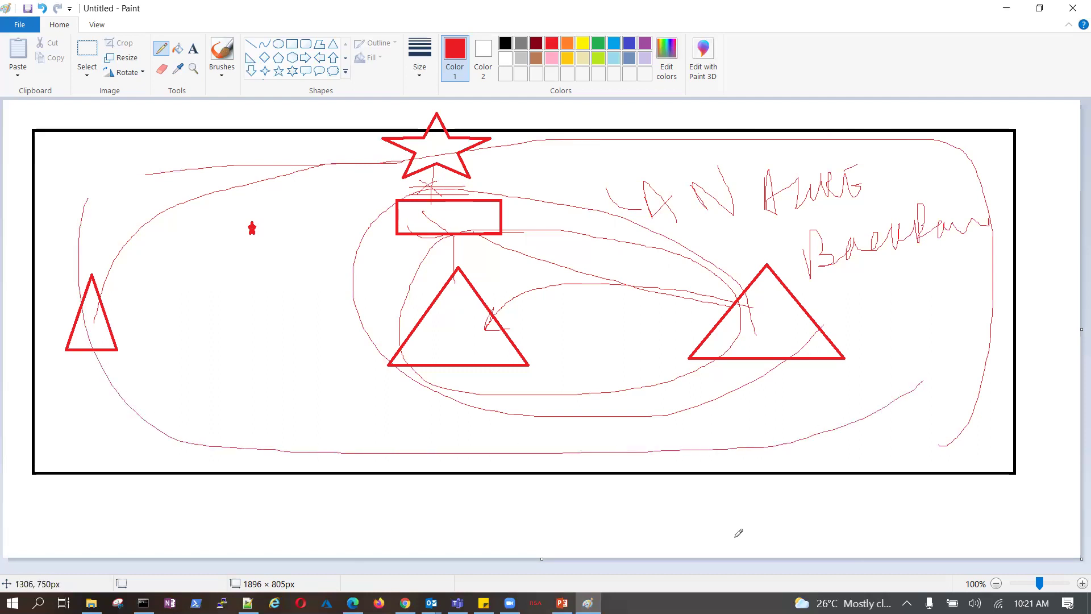
pyautogui.click(562, 602)
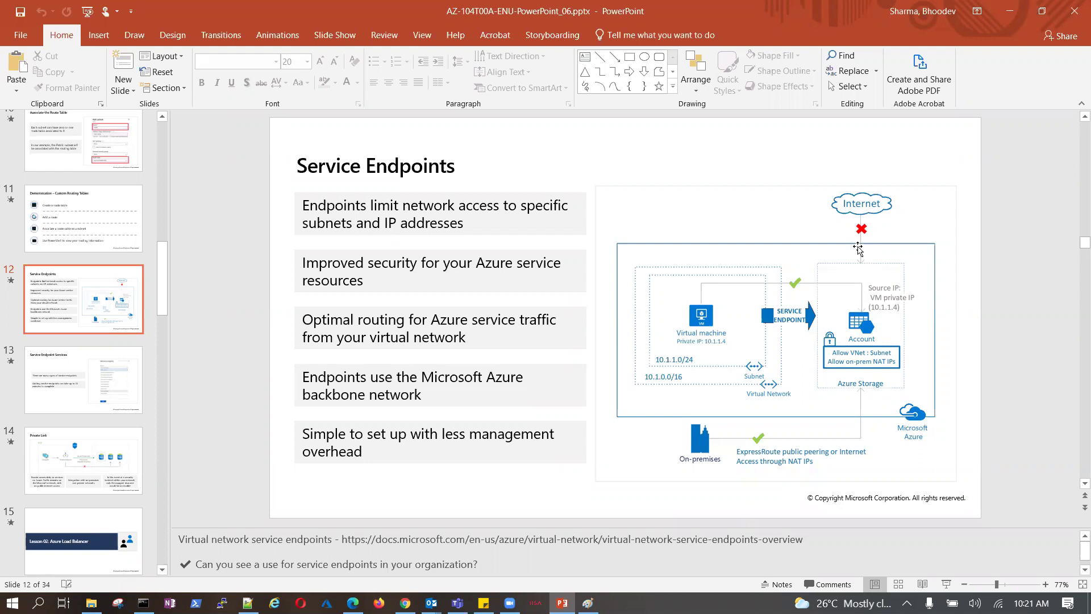
# Step: Show slide 13, Service Endpoint Services, then bring up the Azure portal's RT-2 Routes page
pyautogui.click(96, 377)
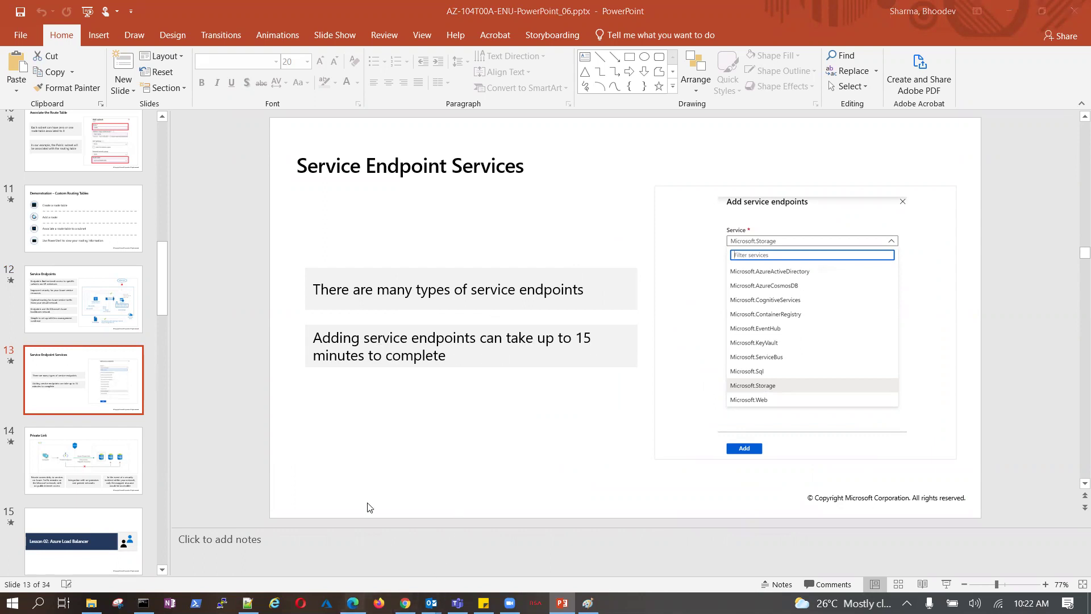
pyautogui.click(353, 602)
pyautogui.click(348, 64)
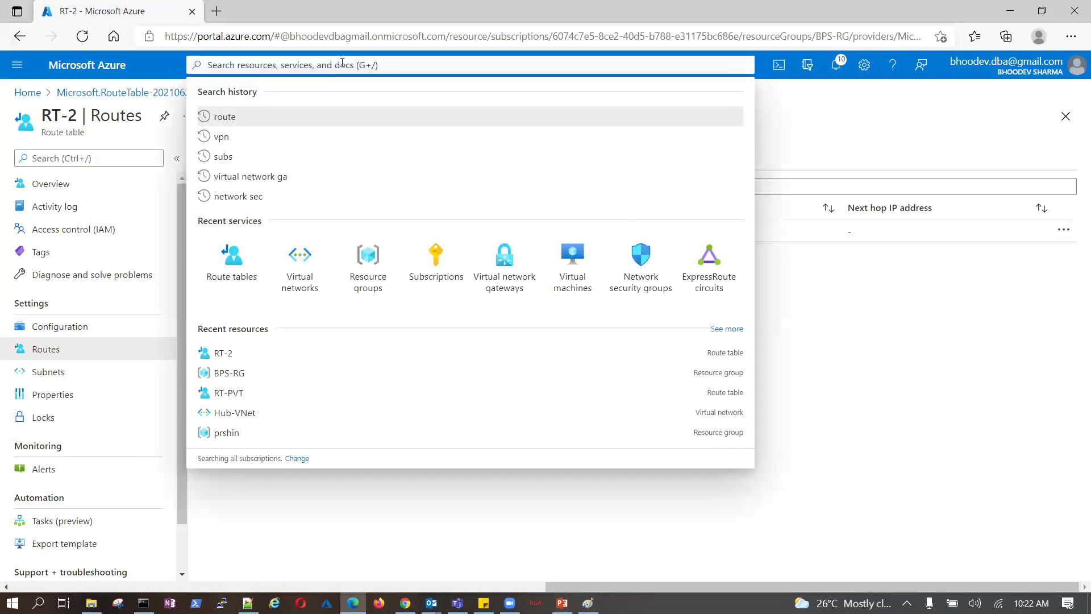
# Step: Go from the route table deployment overview to the route tables list
pyautogui.click(90, 93)
pyautogui.click(343, 65)
pyautogui.click(235, 257)
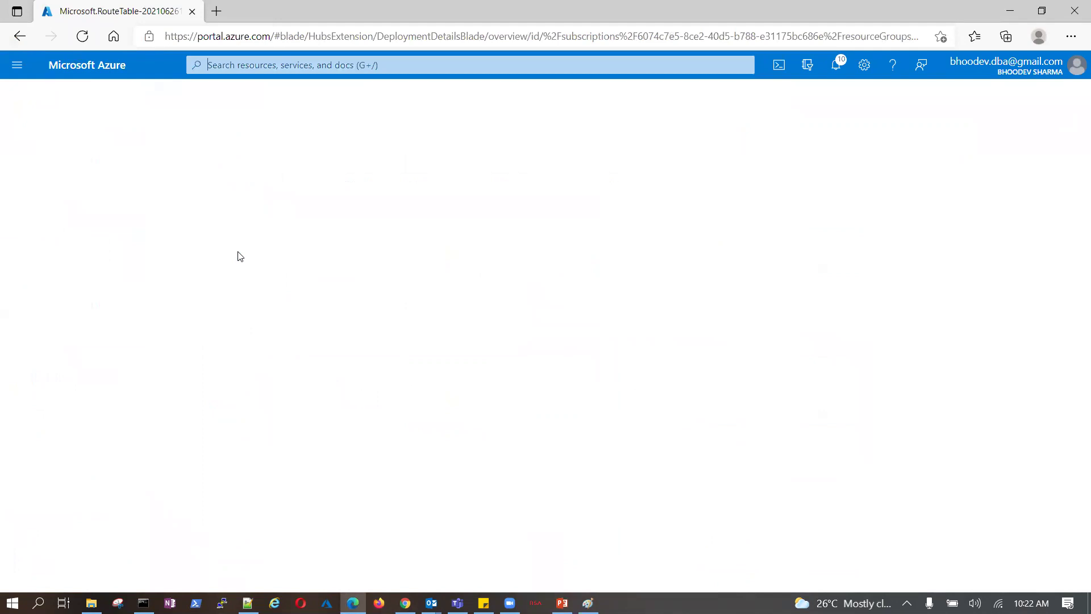
pyautogui.write('end')
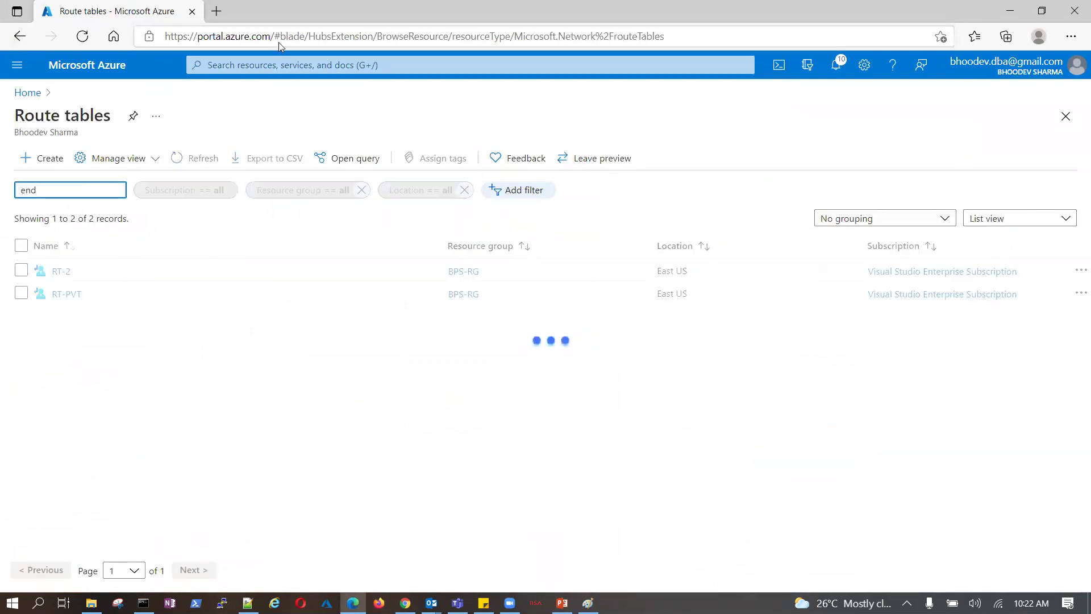
# Step: Search the portal for 'endpoints' and open Service endpoint policies
pyautogui.click(325, 65)
pyautogui.write('ed')
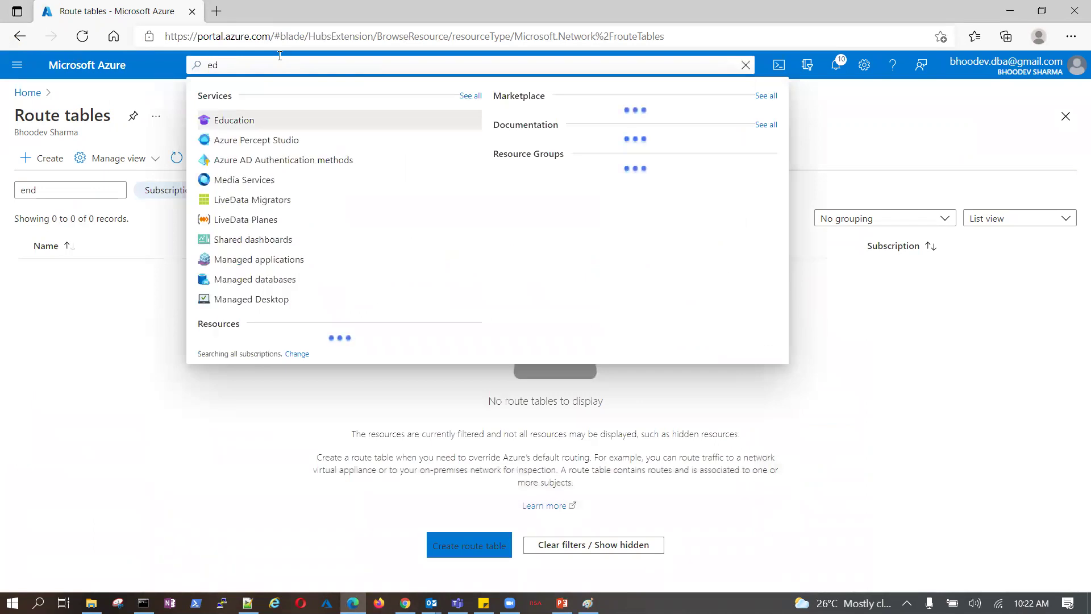
pyautogui.press('BackSpace')
pyautogui.write('ndpi')
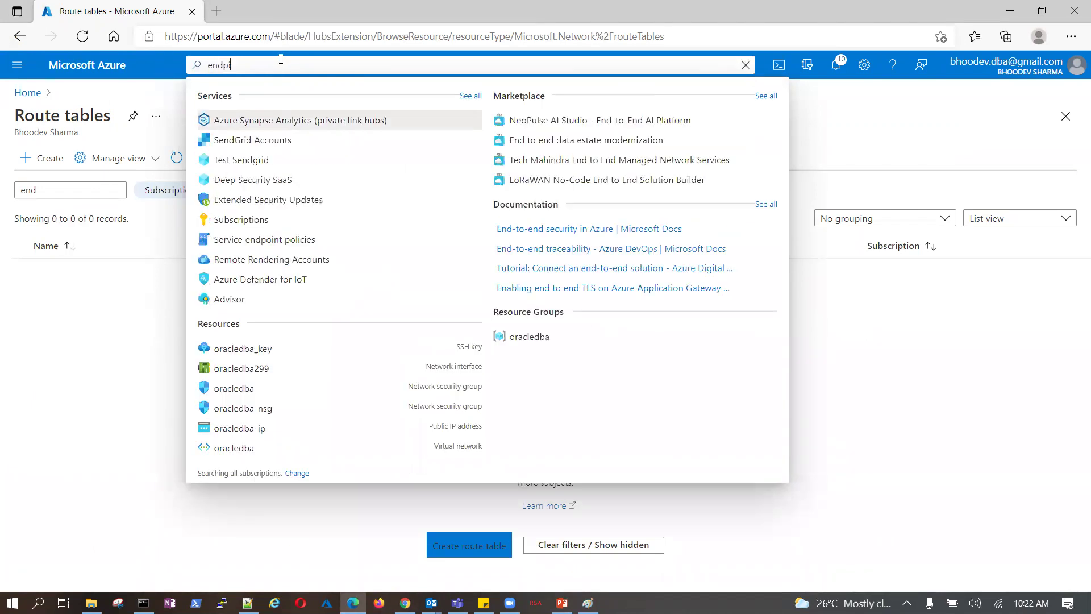
pyautogui.press('BackSpace')
pyautogui.write('oint')
pyautogui.press('BackSpace')
pyautogui.press('BackSpace')
pyautogui.press('BackSpace')
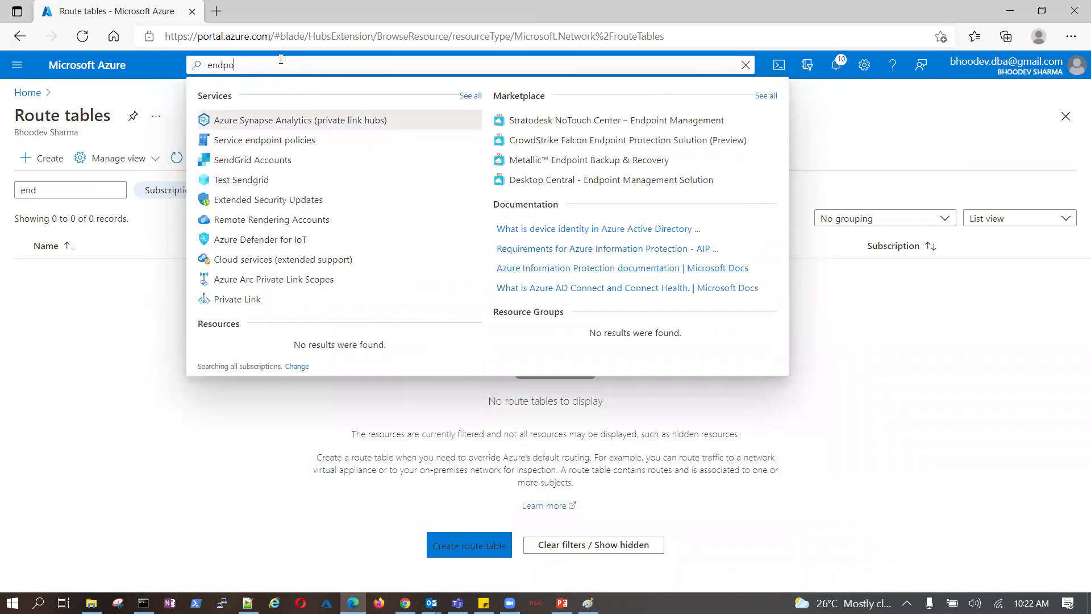
pyautogui.write('ints')
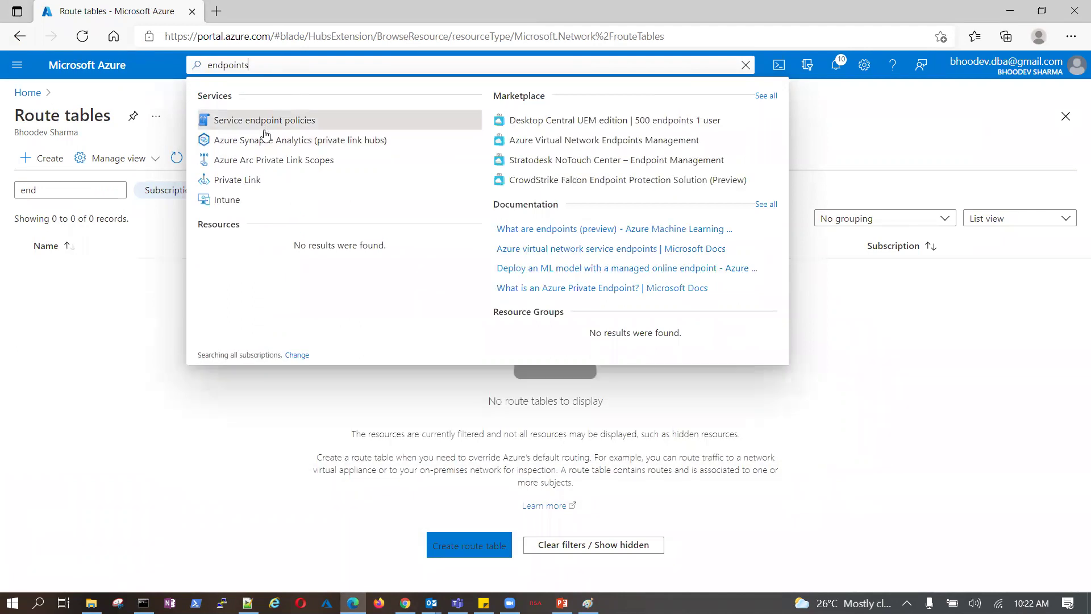
pyautogui.click(264, 120)
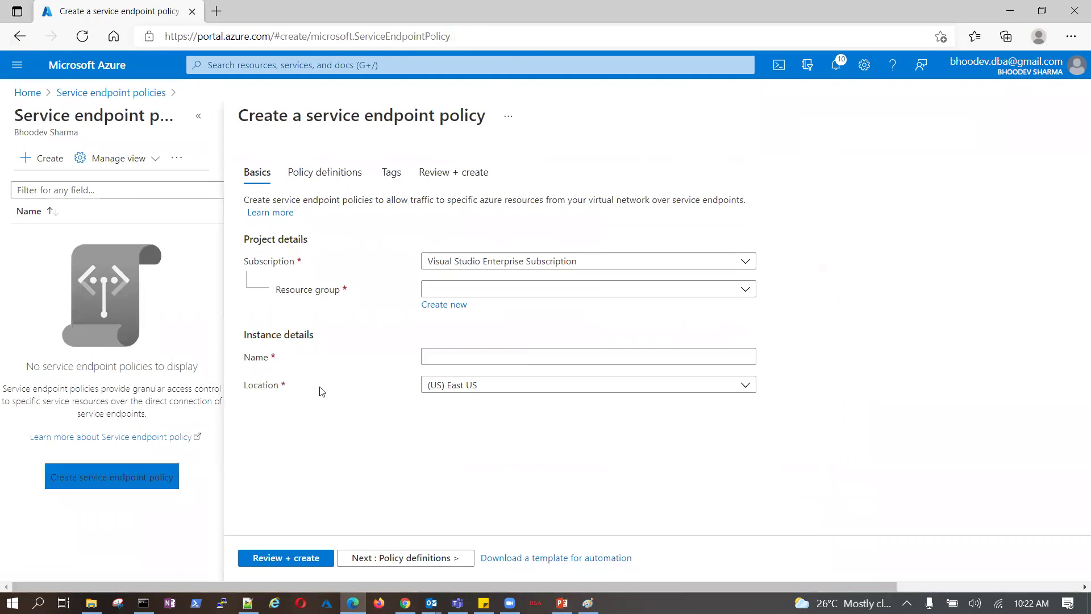
# Step: Draft endpoint policy DB-EP in resource group BPS-RG and advance to policy definitions
pyautogui.click(751, 289)
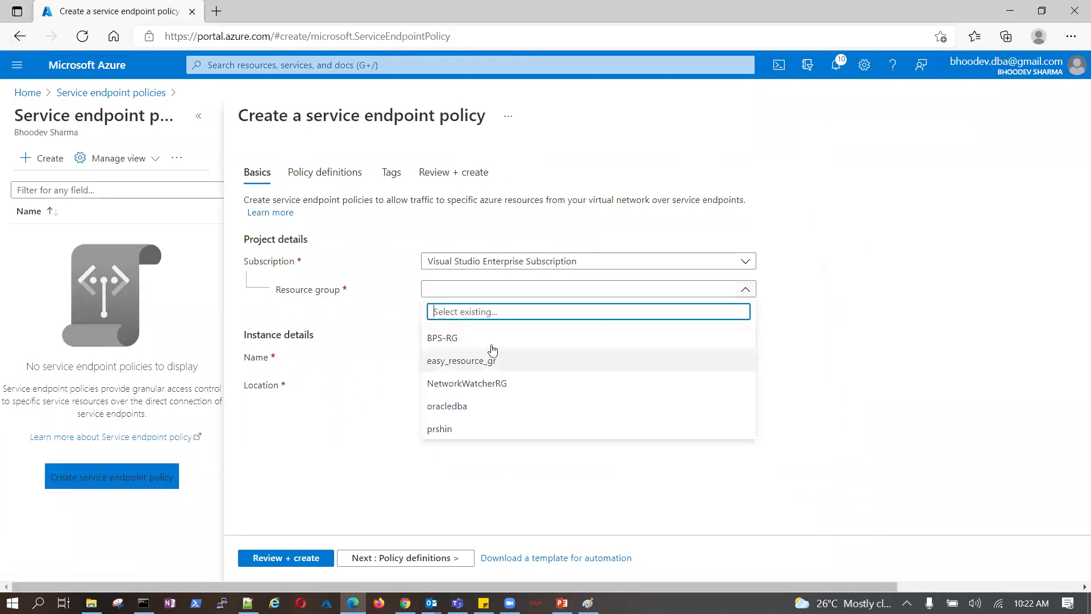
pyautogui.click(487, 337)
pyautogui.click(522, 358)
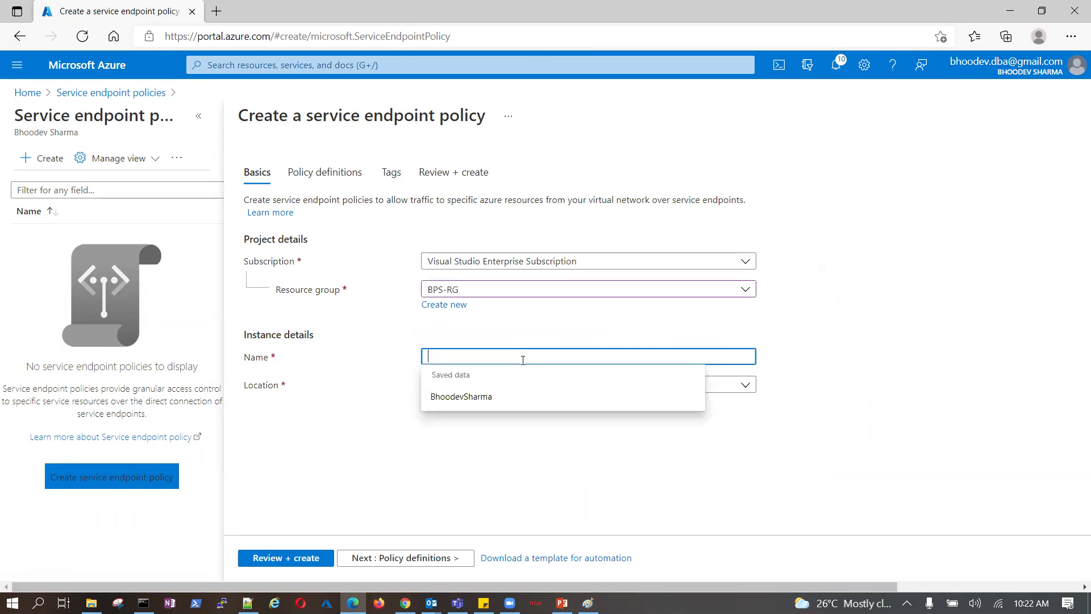
pyautogui.write('DB-EP')
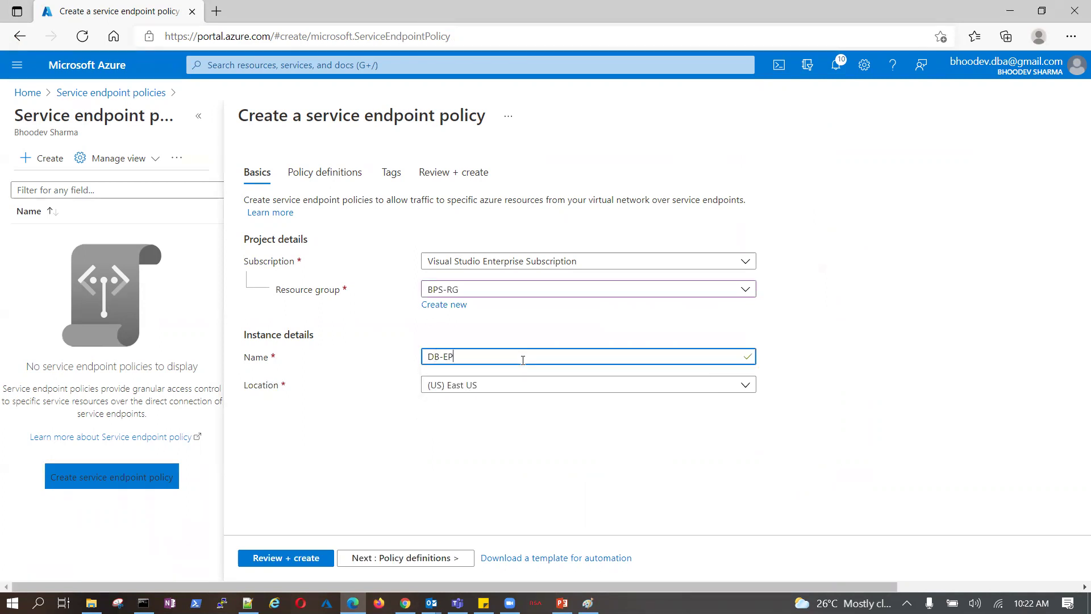
pyautogui.click(455, 556)
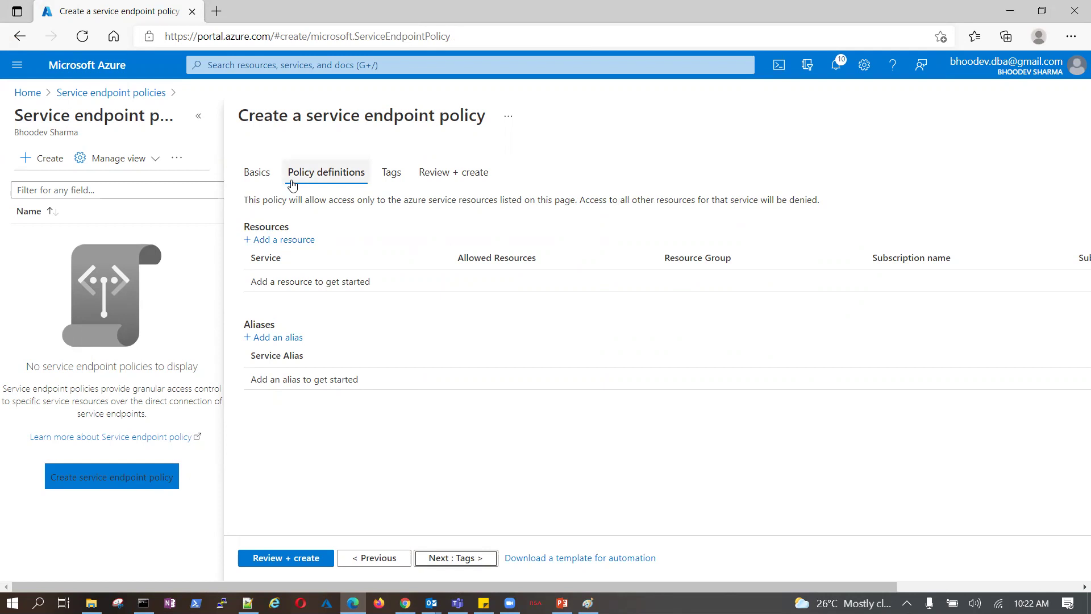
# Step: Add a policy resource with service Microsoft.Storage and Single account scope
pyautogui.click(310, 240)
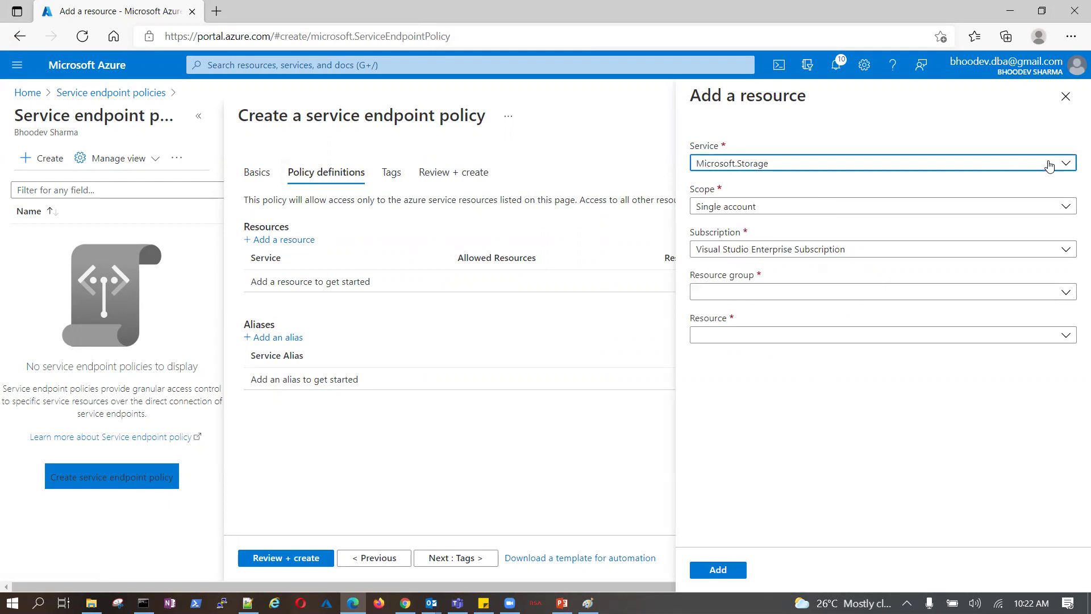
pyautogui.click(1066, 163)
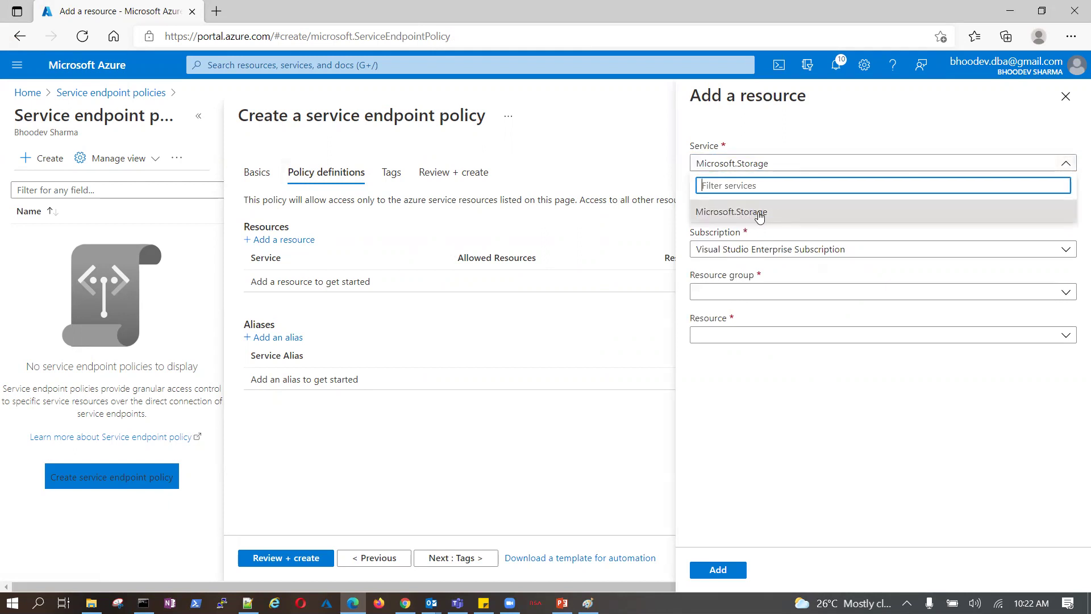
pyautogui.click(774, 223)
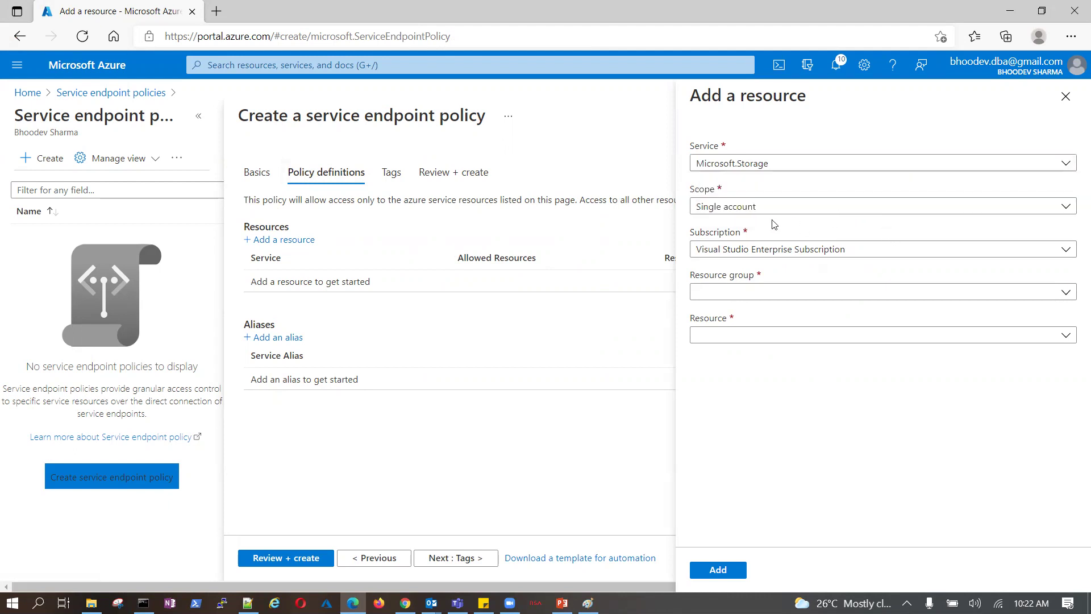
pyautogui.click(1064, 207)
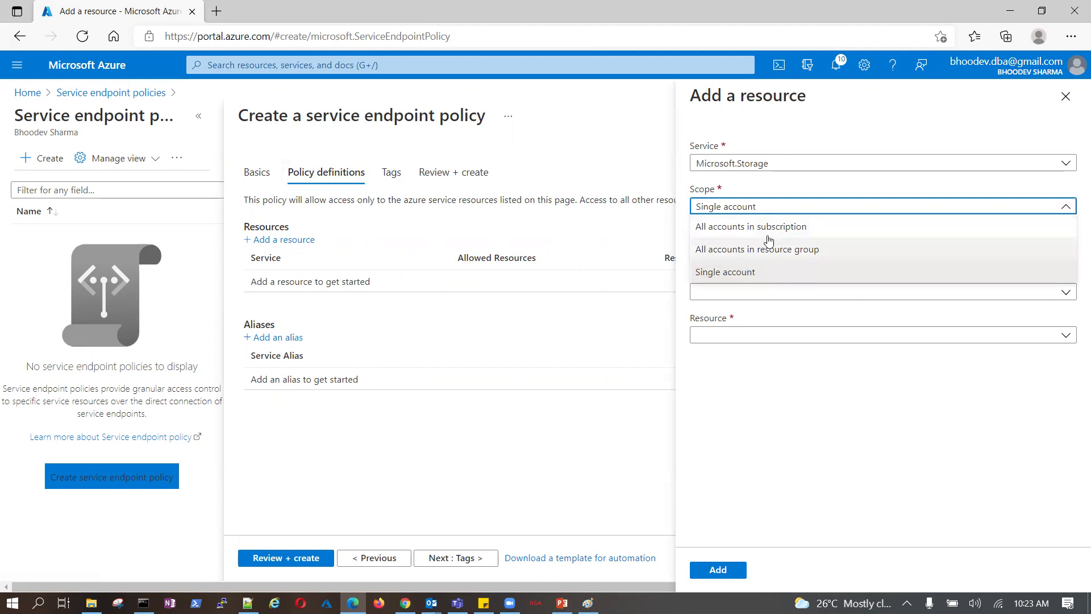
pyautogui.click(742, 275)
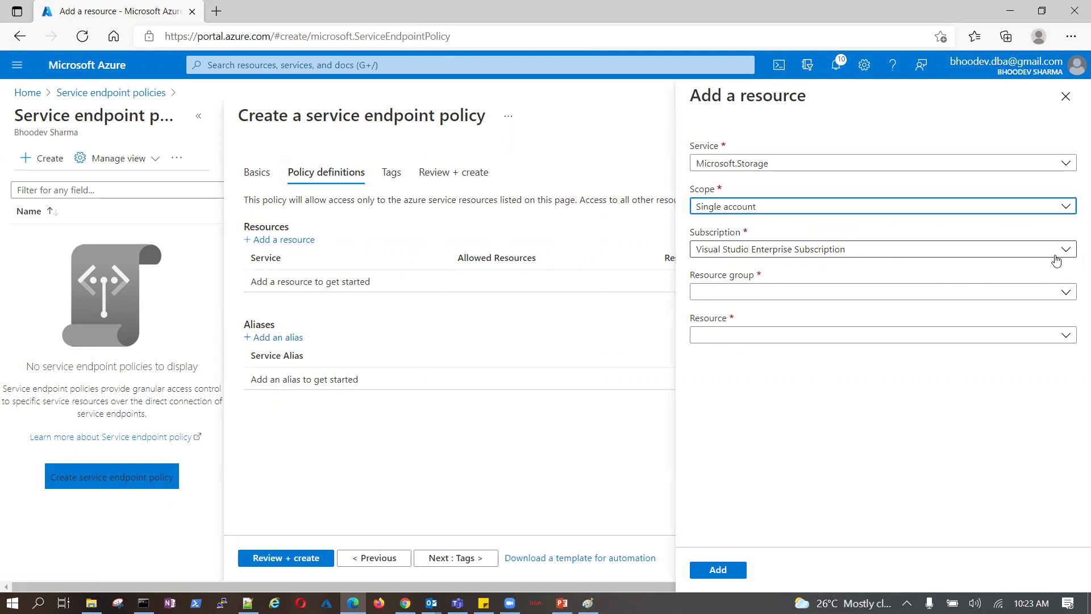
# Step: Choose Visual Studio Enterprise Subscription and BPS-RG, finding no storage account to select
pyautogui.click(1056, 250)
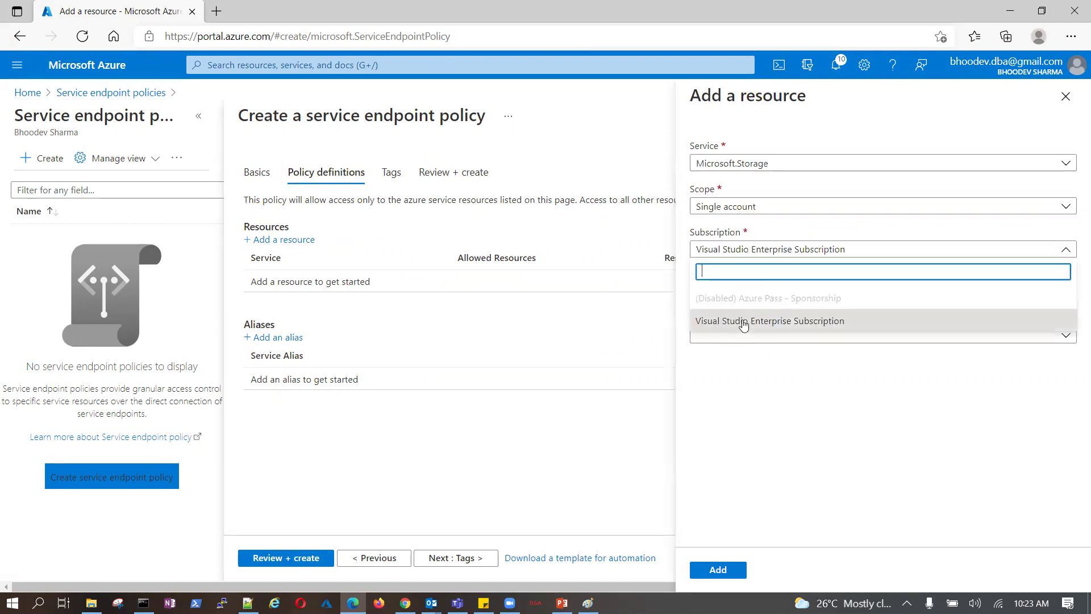
pyautogui.click(743, 322)
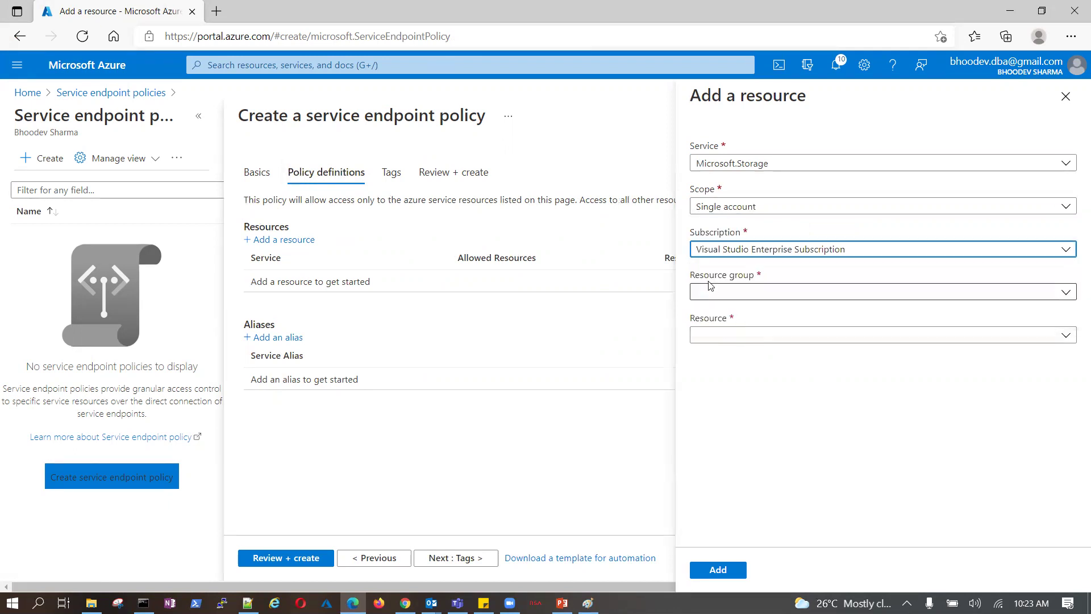
pyautogui.click(1069, 299)
pyautogui.click(718, 435)
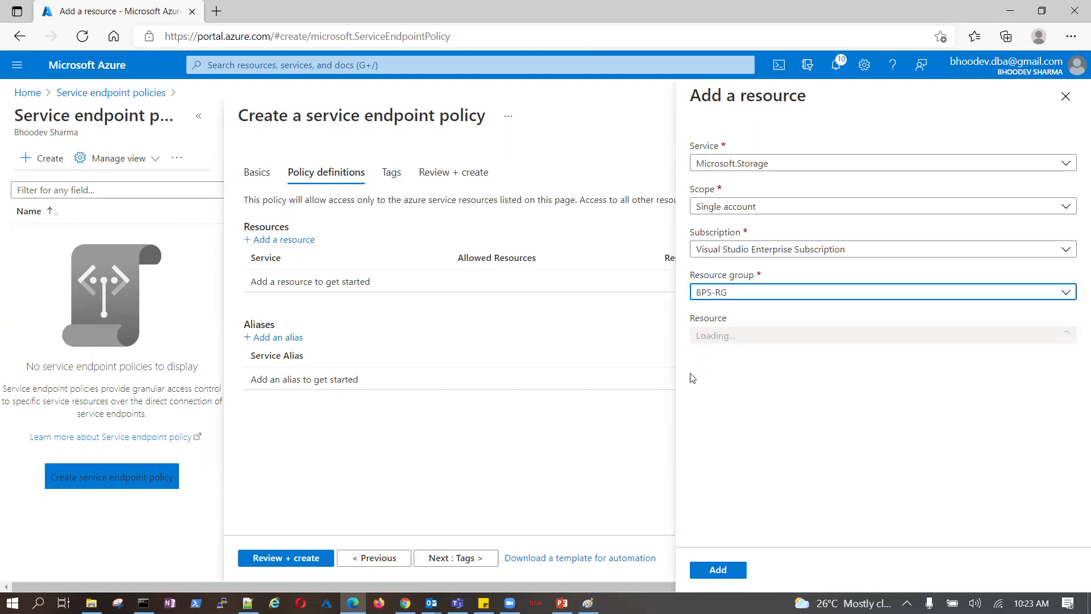
pyautogui.click(1064, 337)
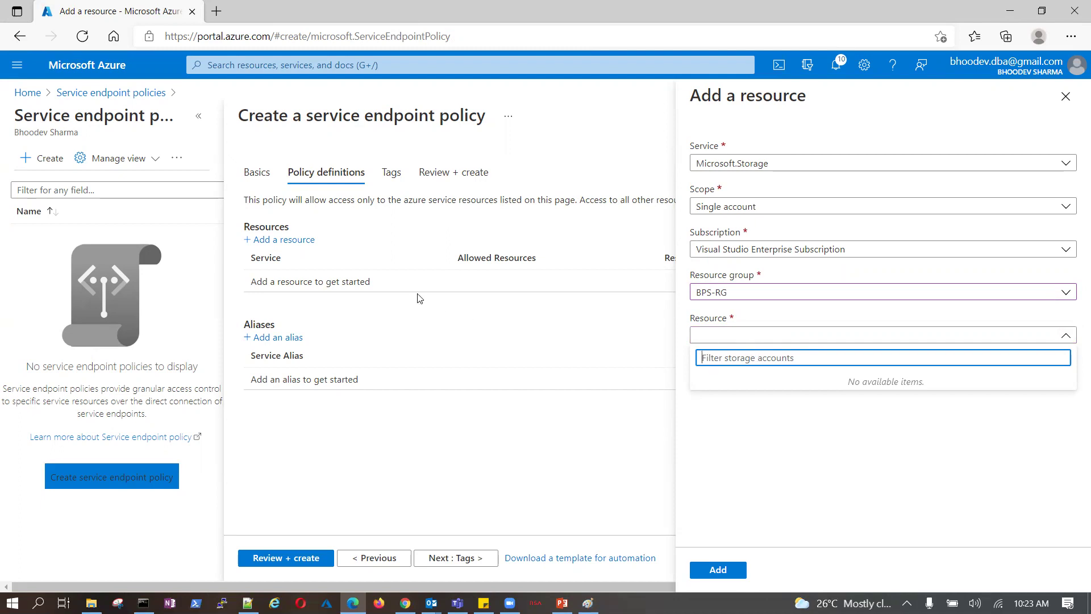
pyautogui.click(337, 67)
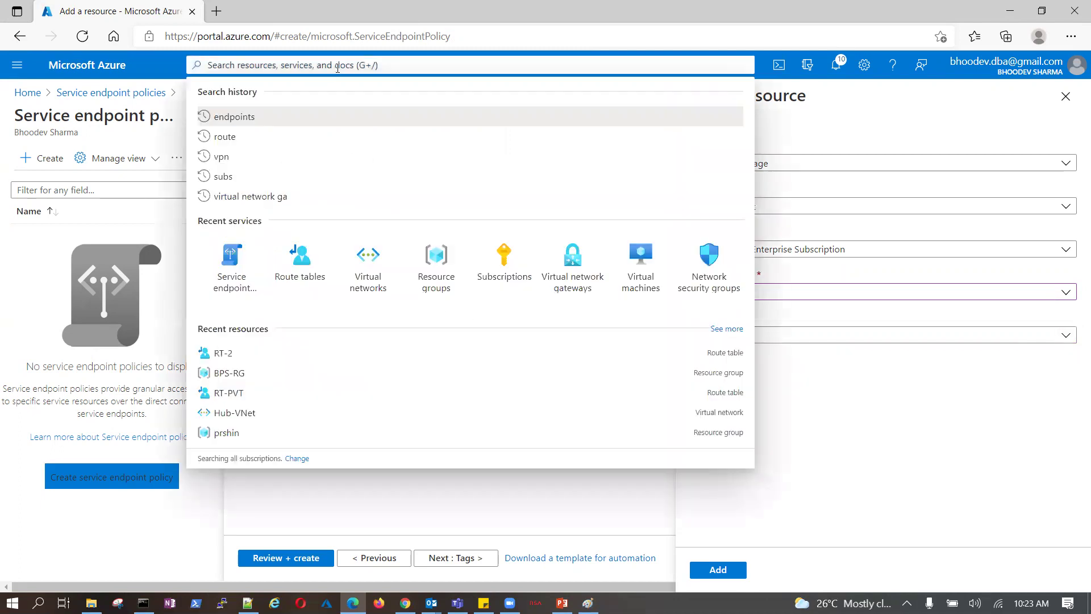
# Step: Search 'storage account', open Storage accounts, and discard the unsaved policy draft
pyautogui.write('storage')
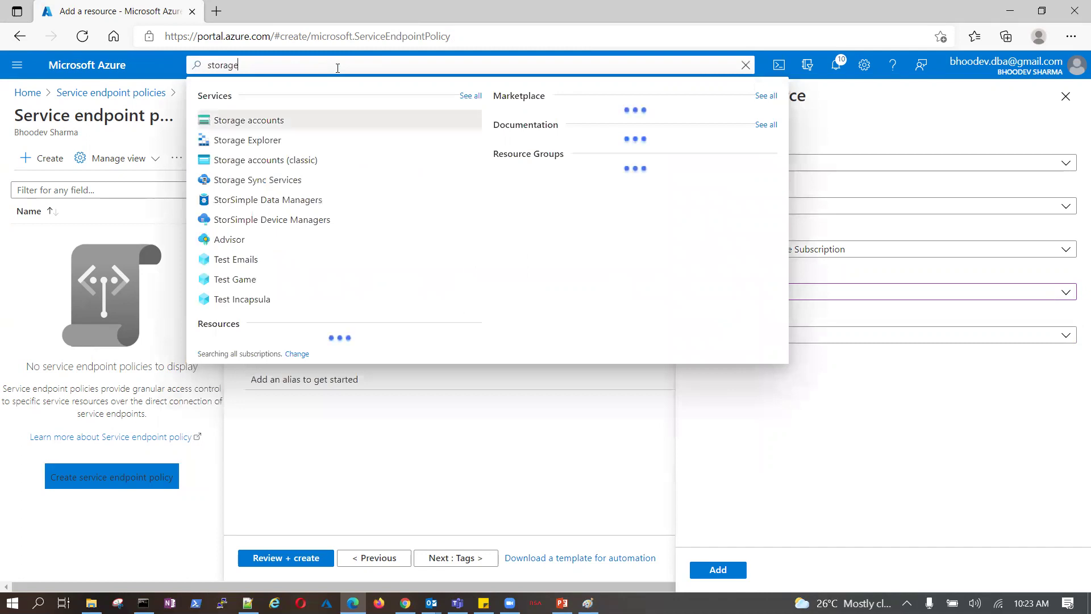
pyautogui.write(' acco')
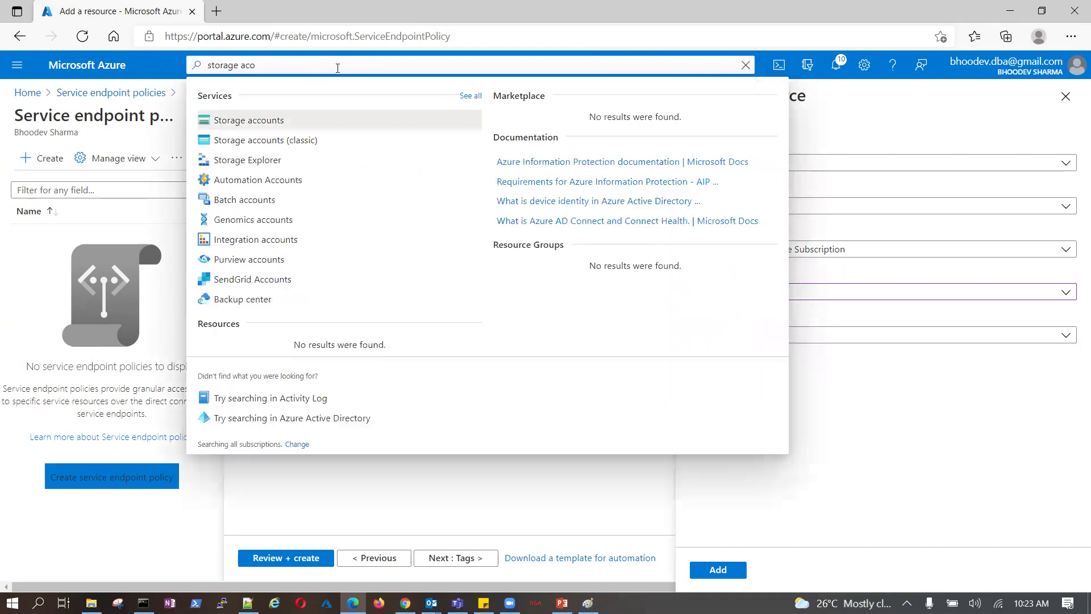
pyautogui.write('unt')
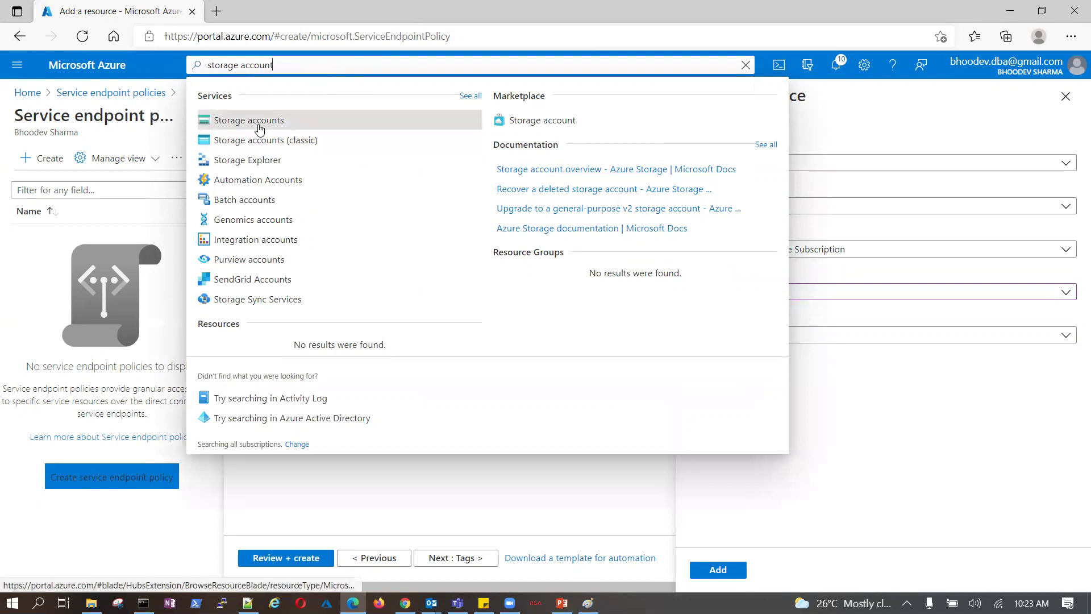
pyautogui.click(260, 130)
pyautogui.click(613, 113)
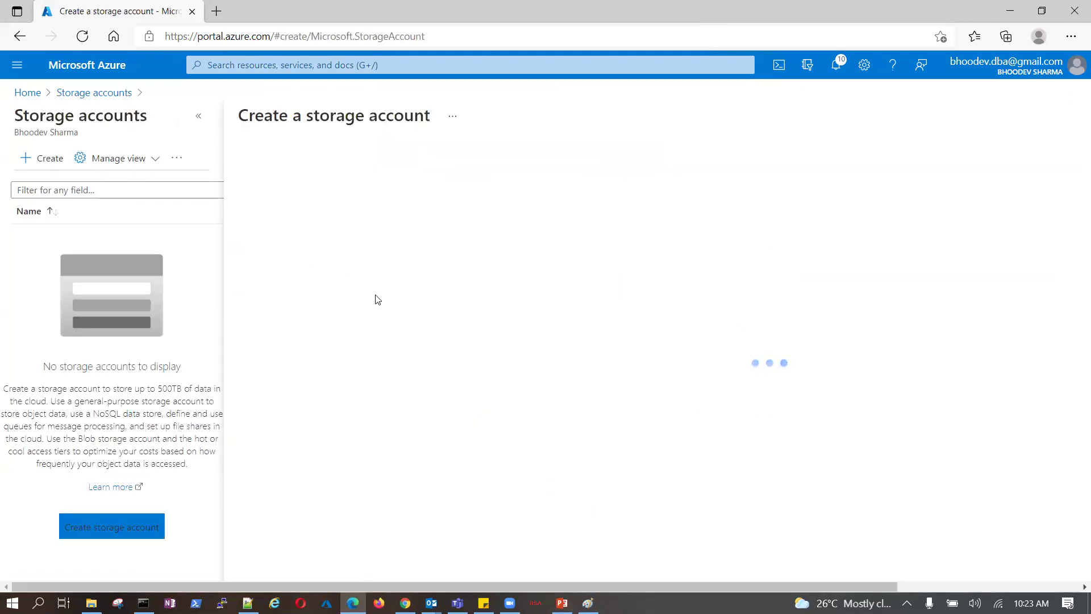
# Step: Name the new storage account bpsdbsa, correcting the invalid characters
pyautogui.scroll(-2, 445, 365)
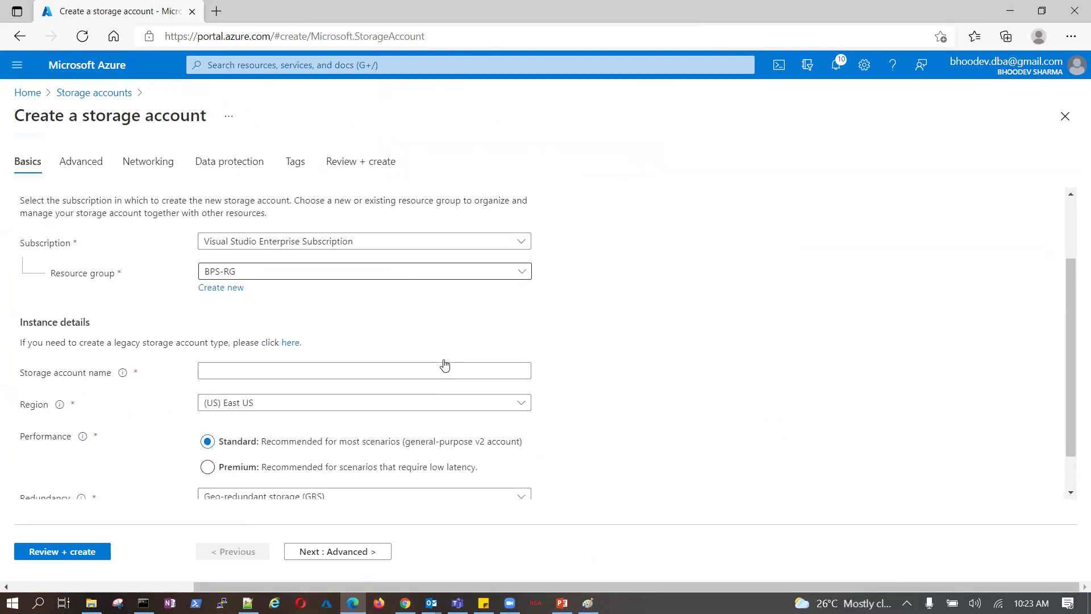
pyautogui.click(248, 370)
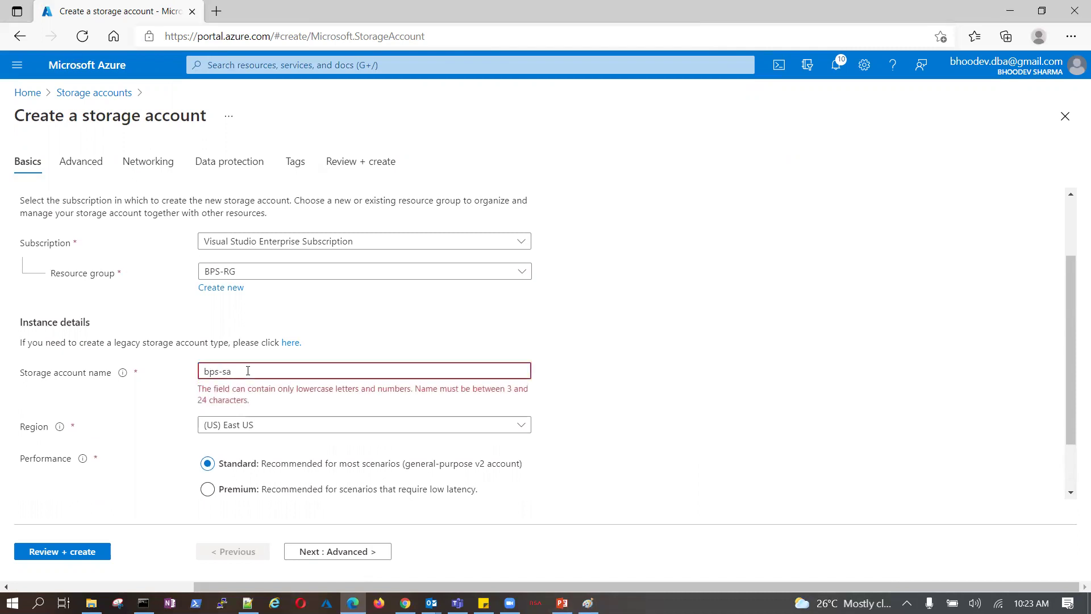
pyautogui.press('BackSpace')
pyautogui.press('BackSpace')
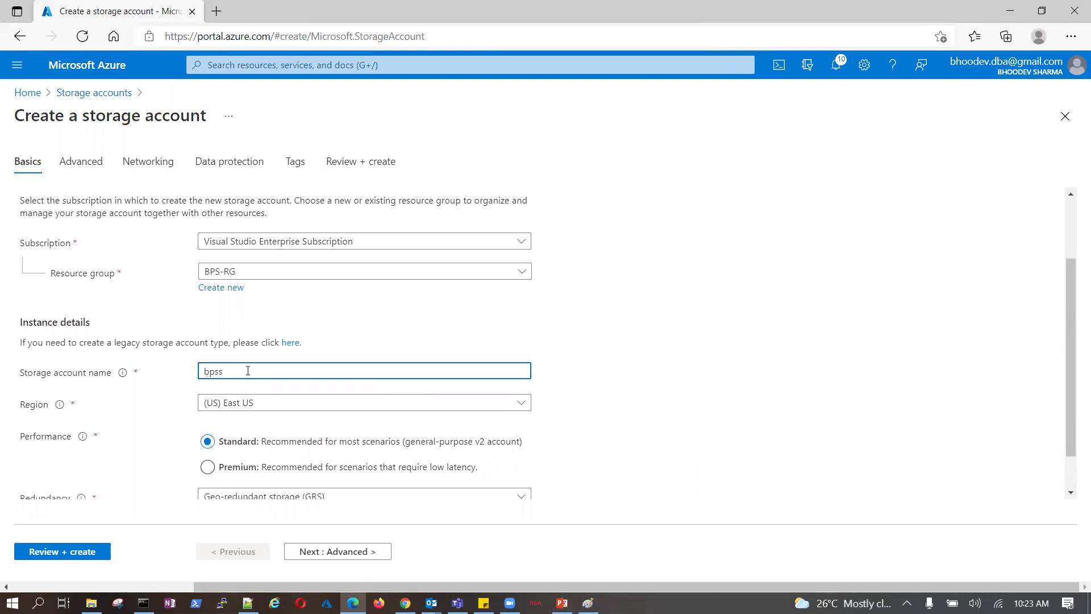
pyautogui.press('BackSpace')
pyautogui.write('p')
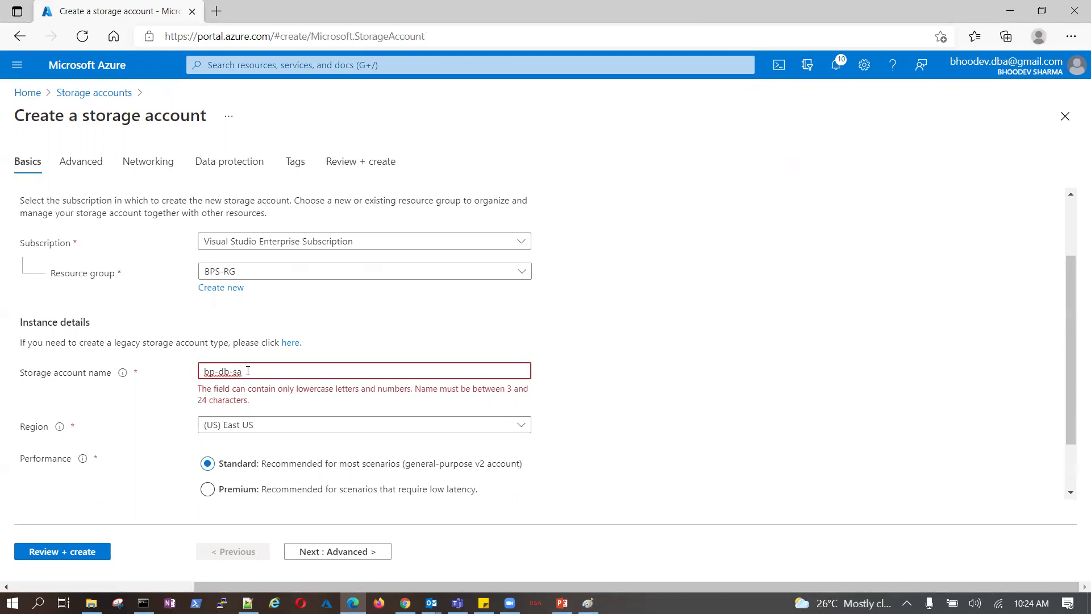
pyautogui.moveTo(242, 371); pyautogui.dragTo(196, 370)
pyautogui.write('db')
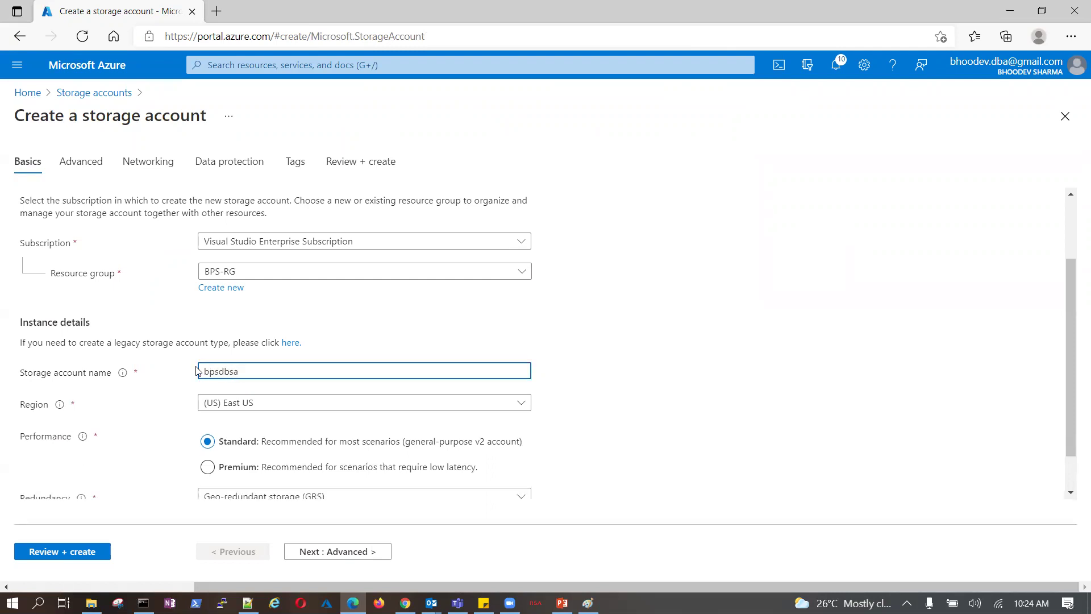
pyautogui.click(709, 367)
# Step: Set redundancy to locally-redundant storage (LRS) and continue to Advanced
pyautogui.scroll(-2, 710, 368)
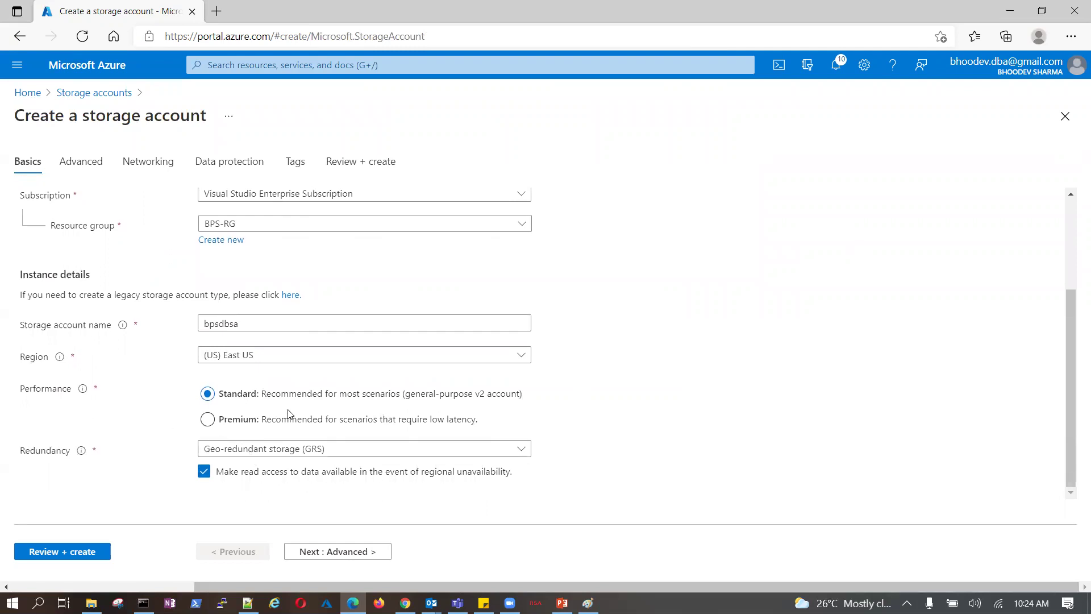
pyautogui.click(520, 448)
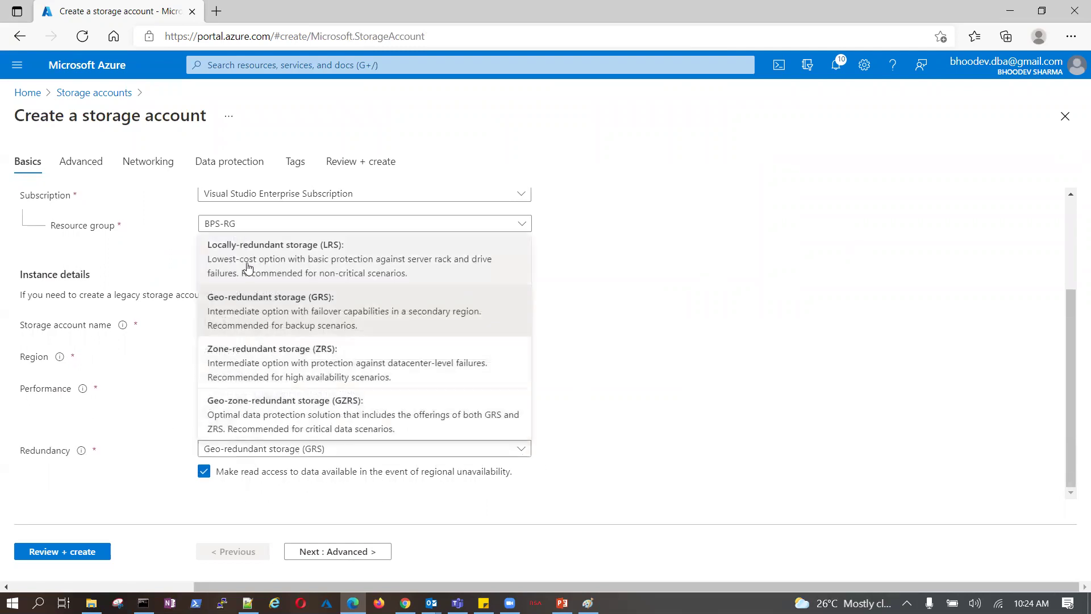
pyautogui.click(247, 264)
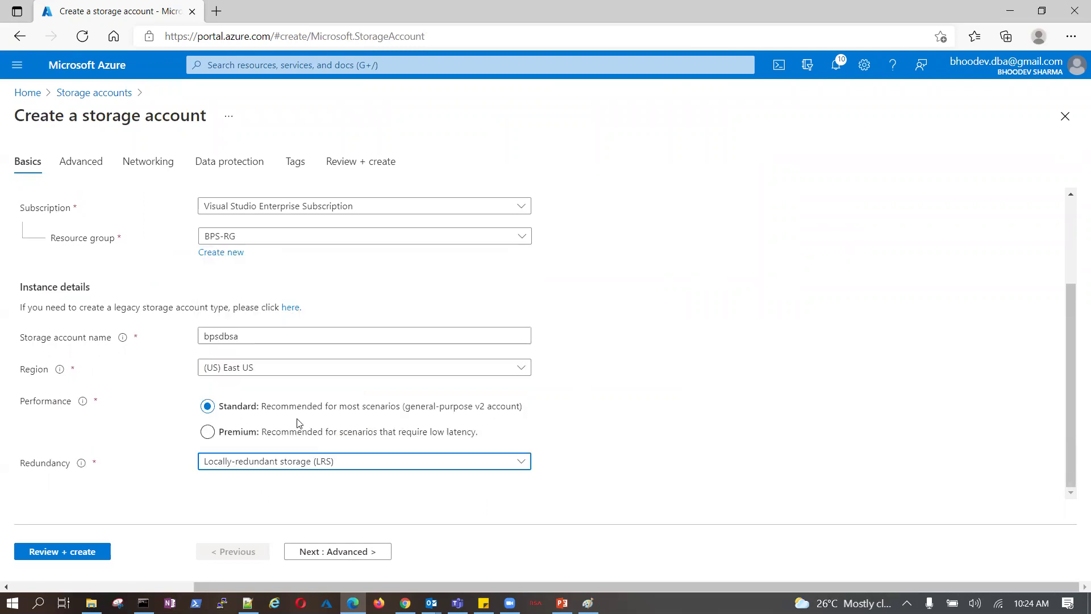
pyautogui.click(337, 551)
# Step: Keep default Advanced, Networking and Data protection settings, then review and create bpsdbsa
pyautogui.scroll(-2, 314, 321)
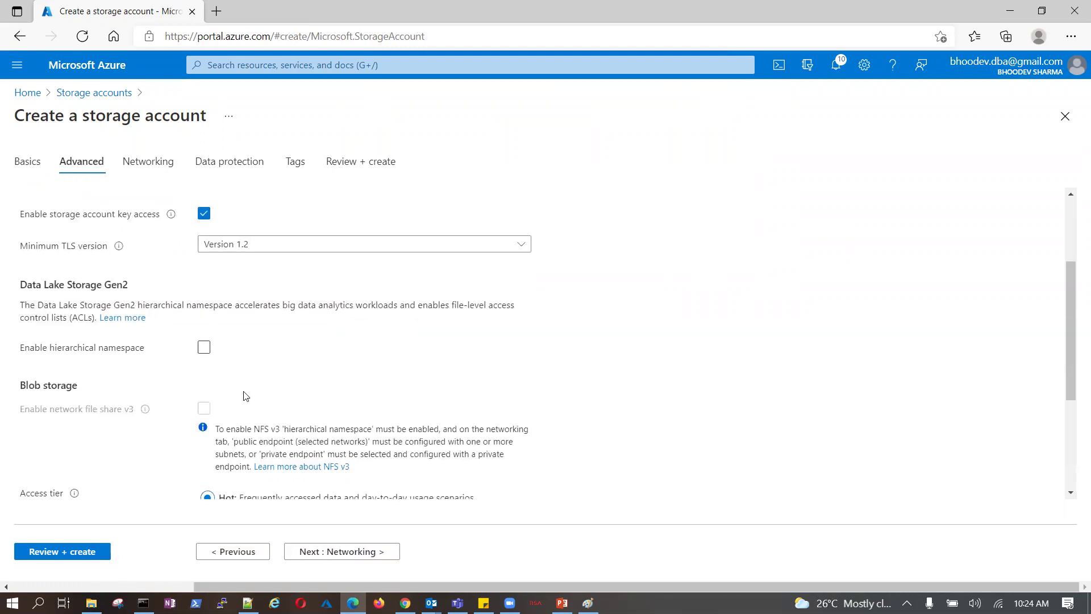
pyautogui.scroll(-4, 246, 395)
pyautogui.click(343, 551)
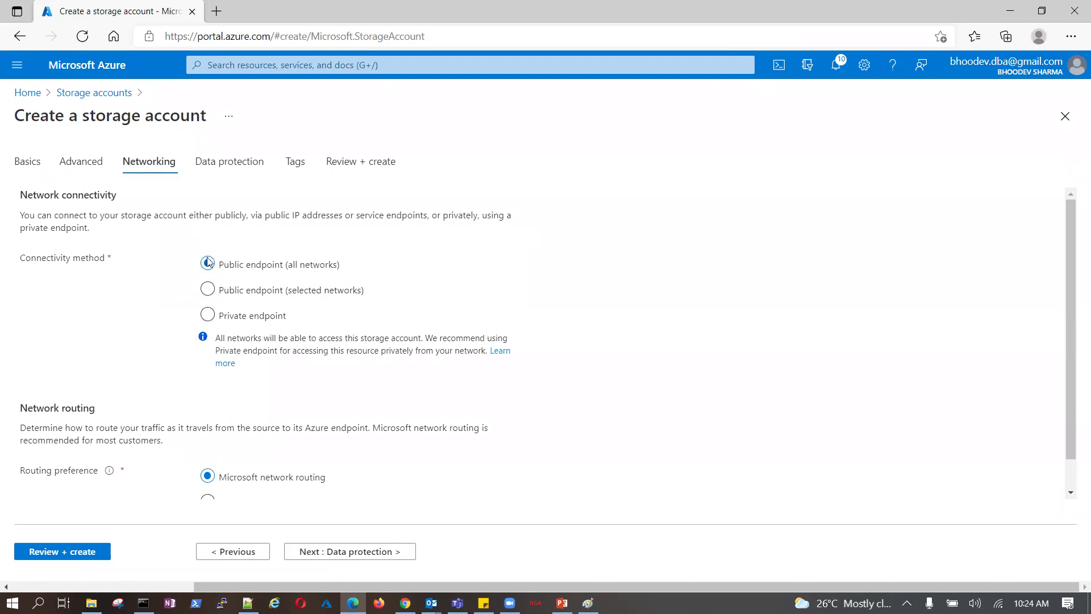
pyautogui.scroll(-1, 208, 262)
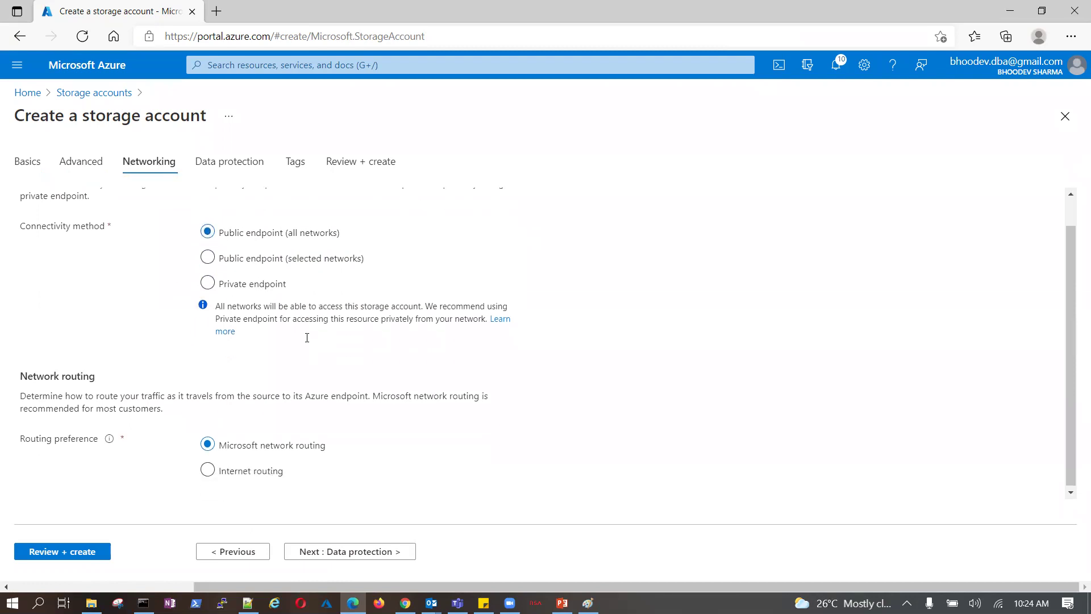
pyautogui.click(363, 552)
pyautogui.scroll(-3, 638, 352)
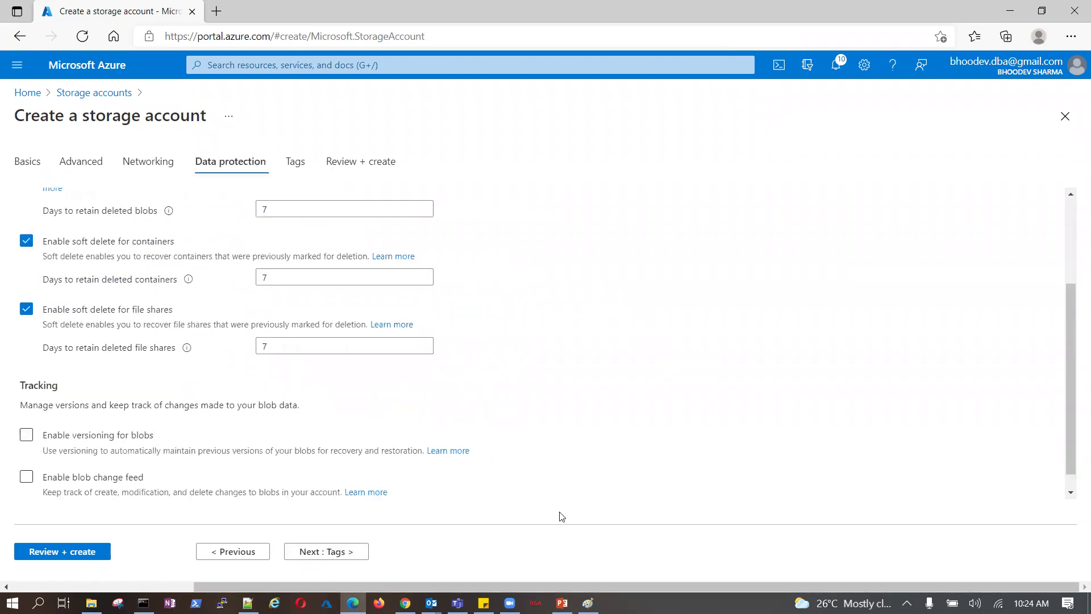
pyautogui.click(86, 553)
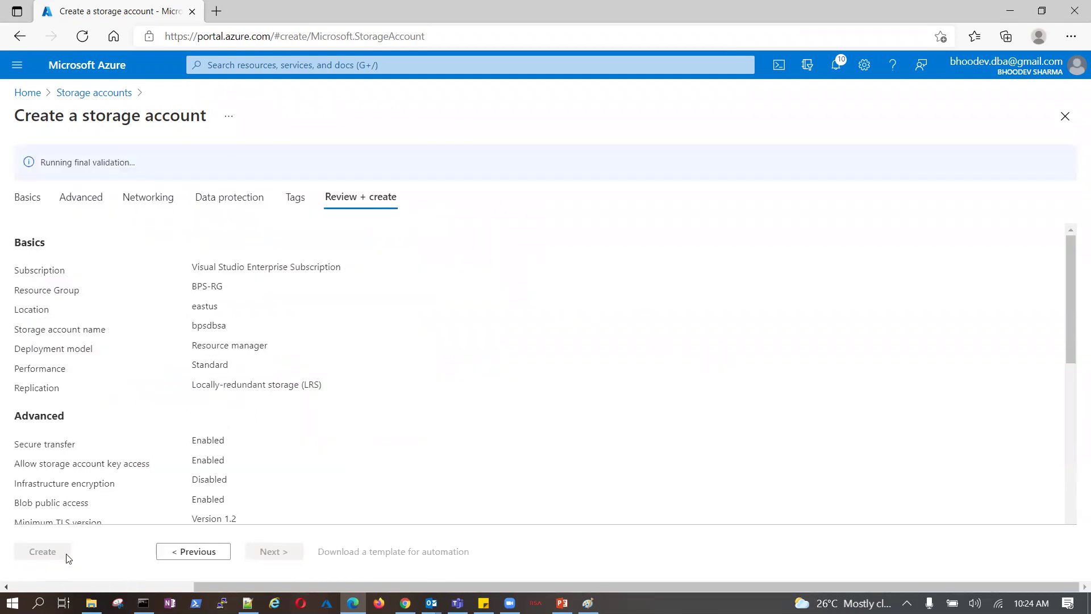
pyautogui.click(50, 550)
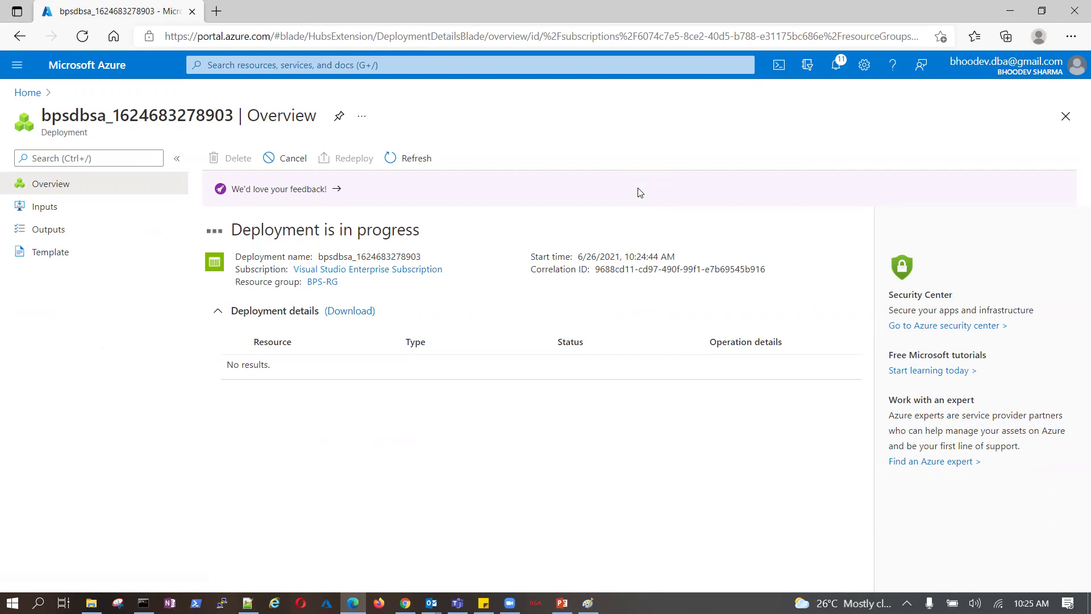
# Step: Wait for the bpsdbsa deployment to succeed and dismiss the success notification
pyautogui.click(407, 161)
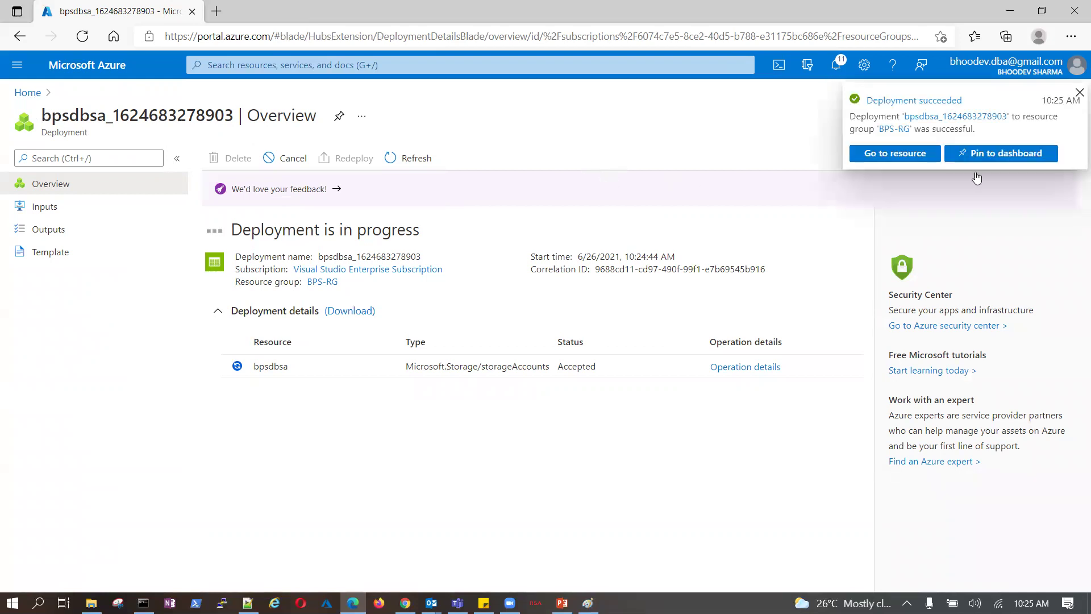
pyautogui.click(1079, 94)
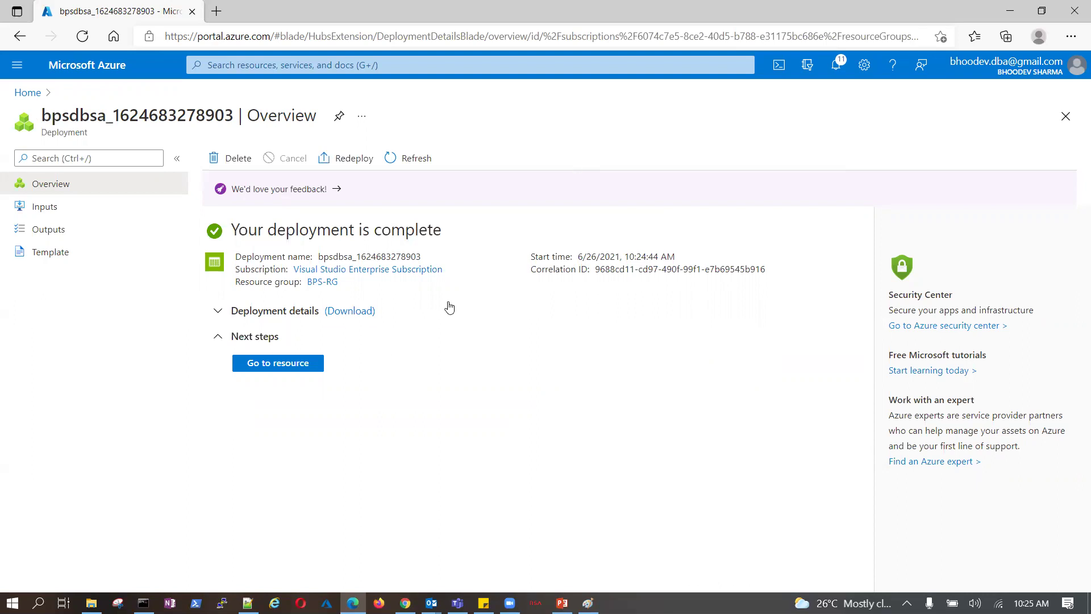
pyautogui.click(359, 67)
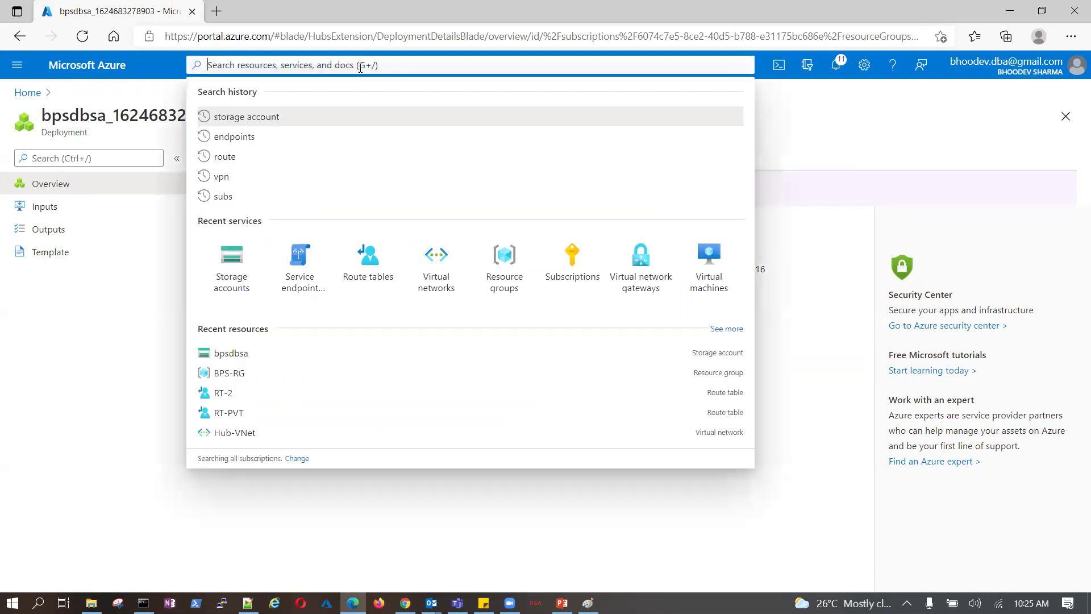
# Step: Start a service endpoint policy named bpsdbsa in BPS-RG and advance to policy definitions
pyautogui.write('end')
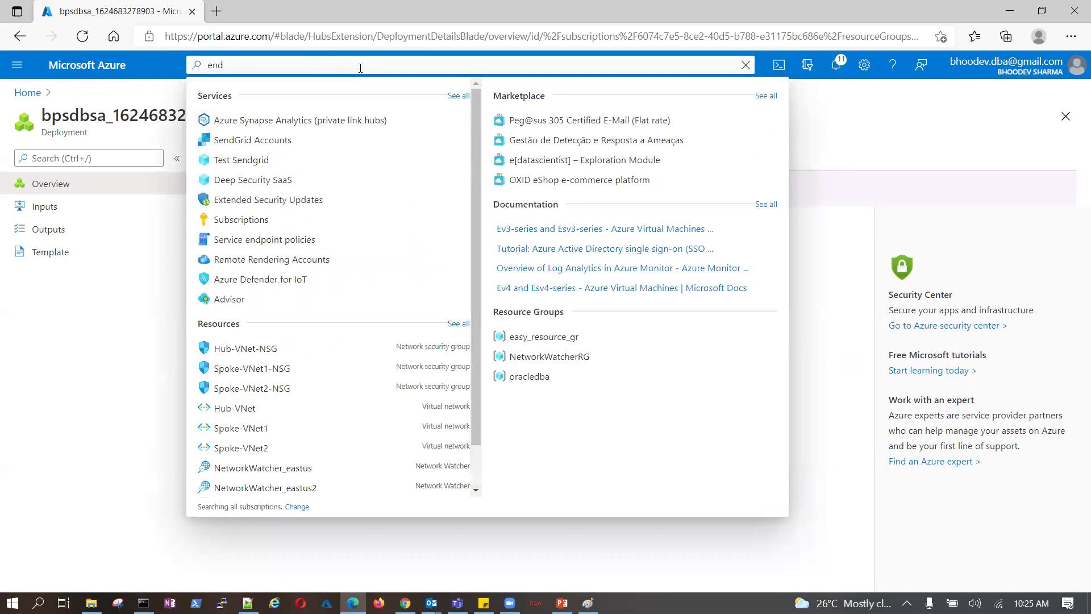
pyautogui.write(' p')
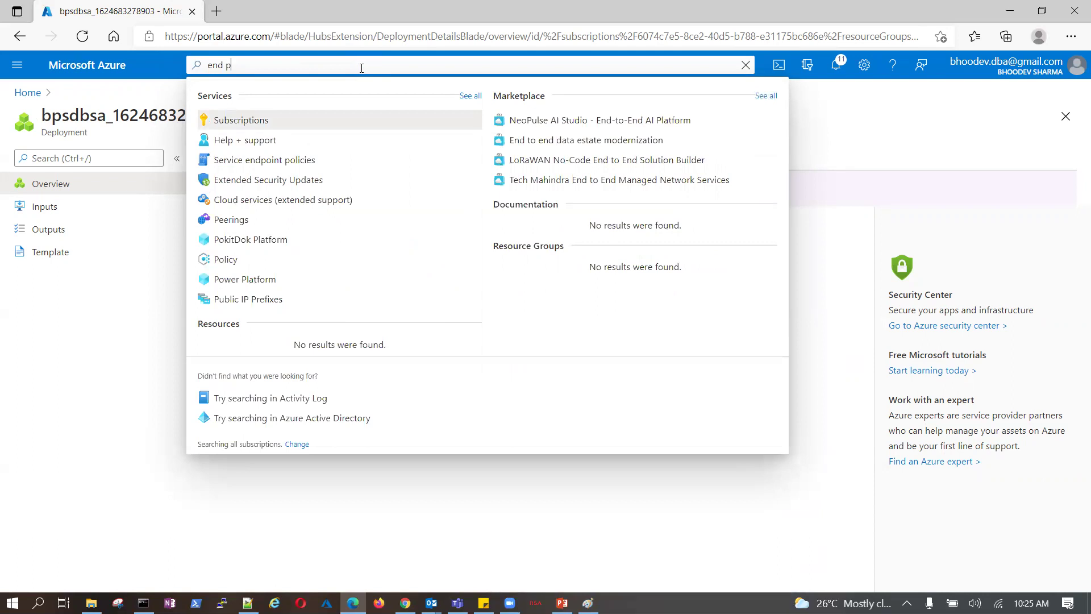
pyautogui.click(296, 165)
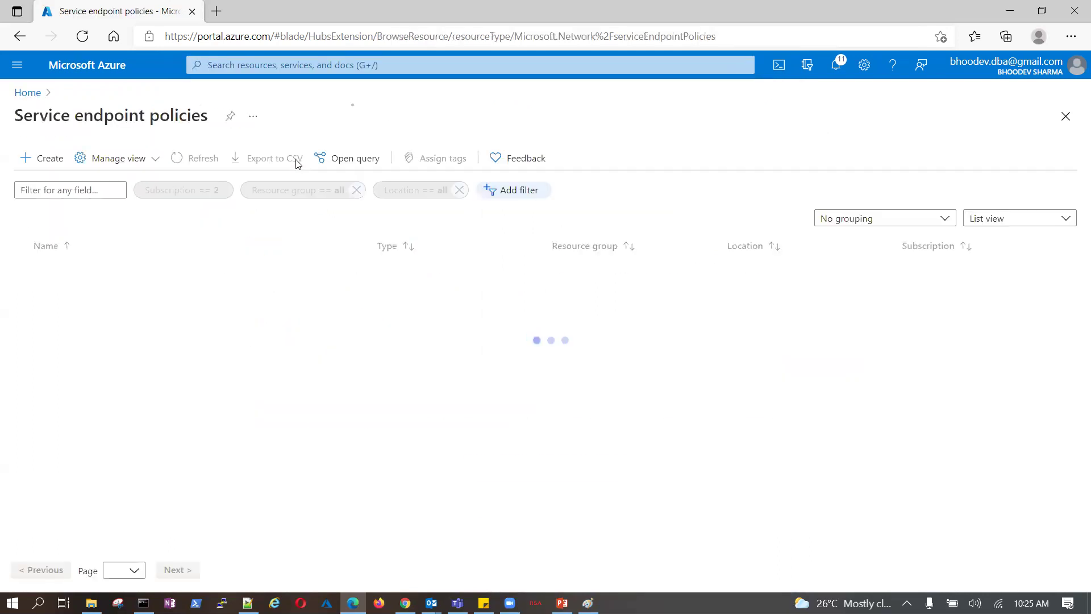
pyautogui.click(52, 158)
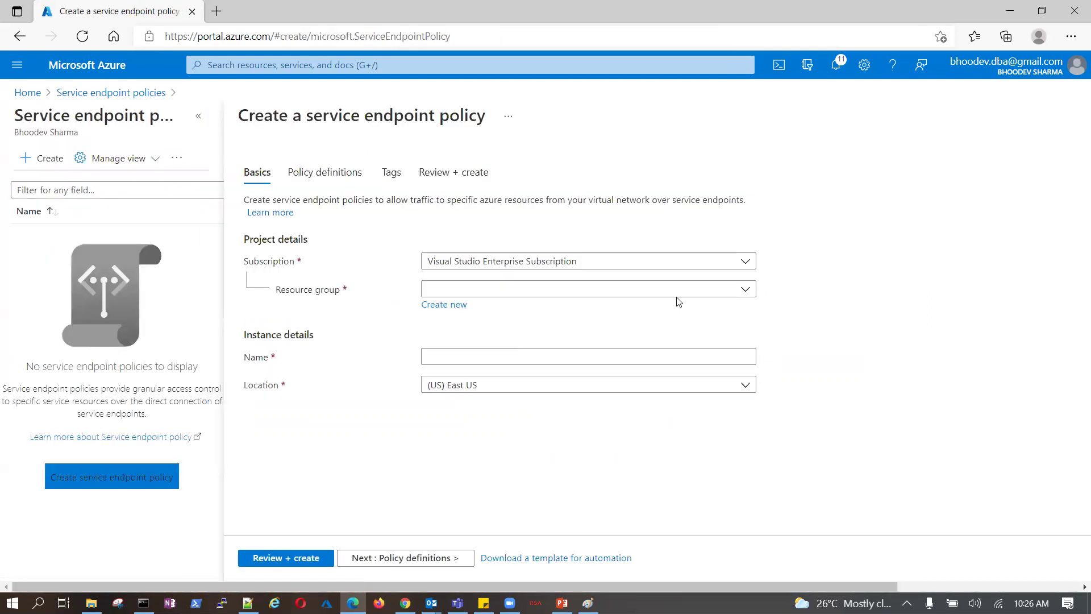
pyautogui.click(745, 292)
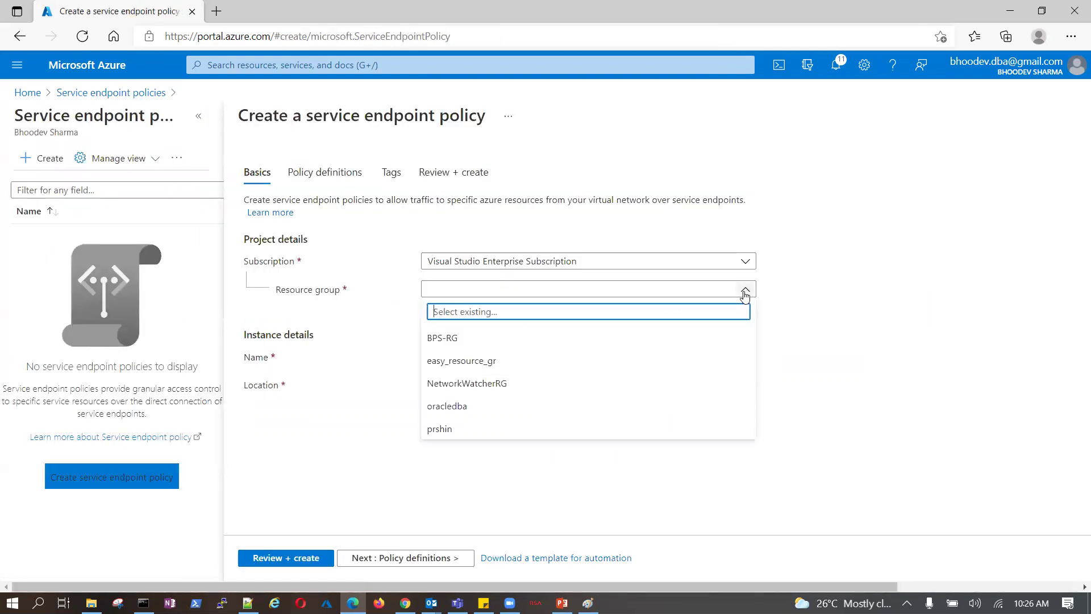
pyautogui.click(444, 338)
pyautogui.click(606, 355)
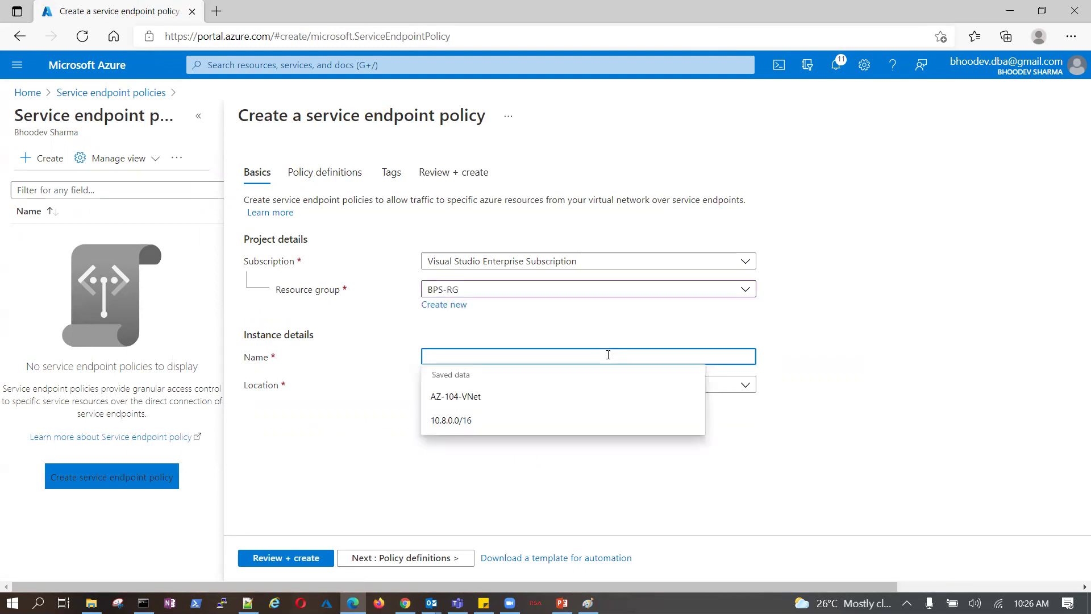
pyautogui.write('bpsdbsa')
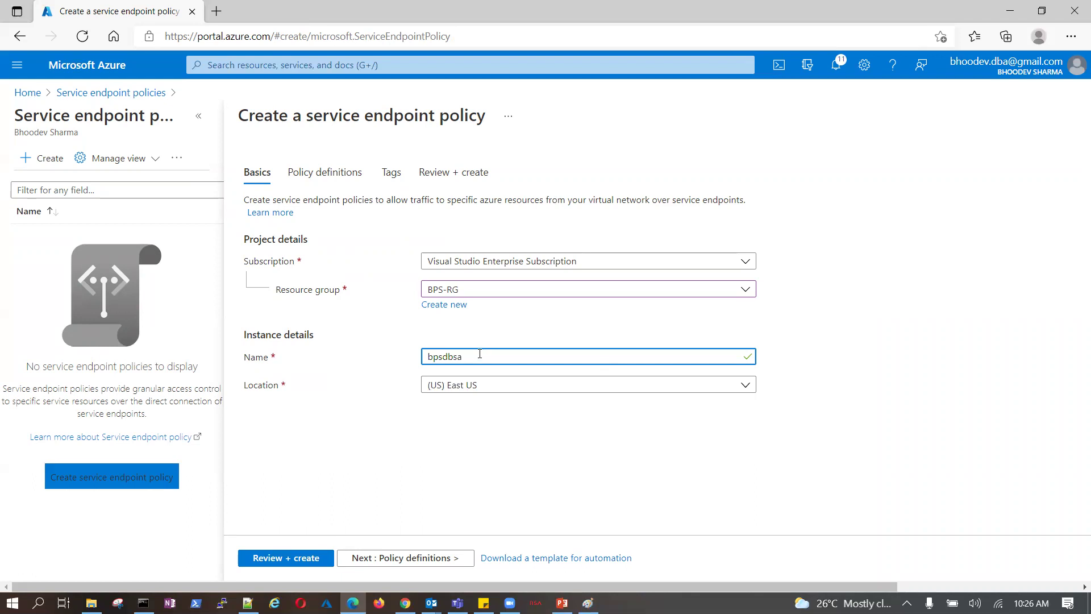
pyautogui.moveTo(479, 353); pyautogui.dragTo(419, 356)
pyautogui.click(435, 558)
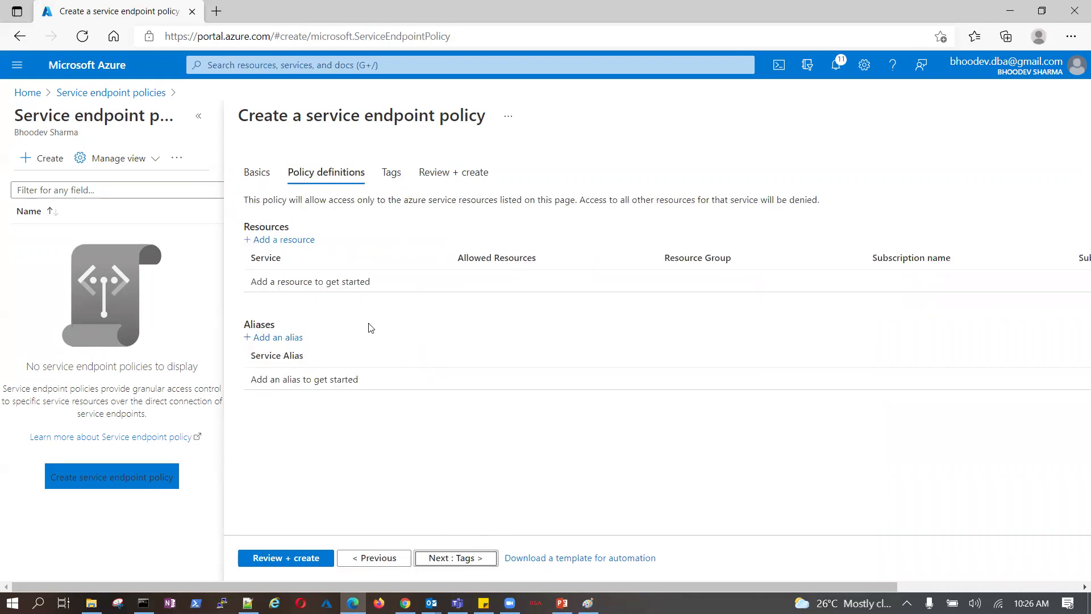
# Step: Allow the bpsdbsa storage account from resource group BPS-RG in the policy
pyautogui.click(272, 242)
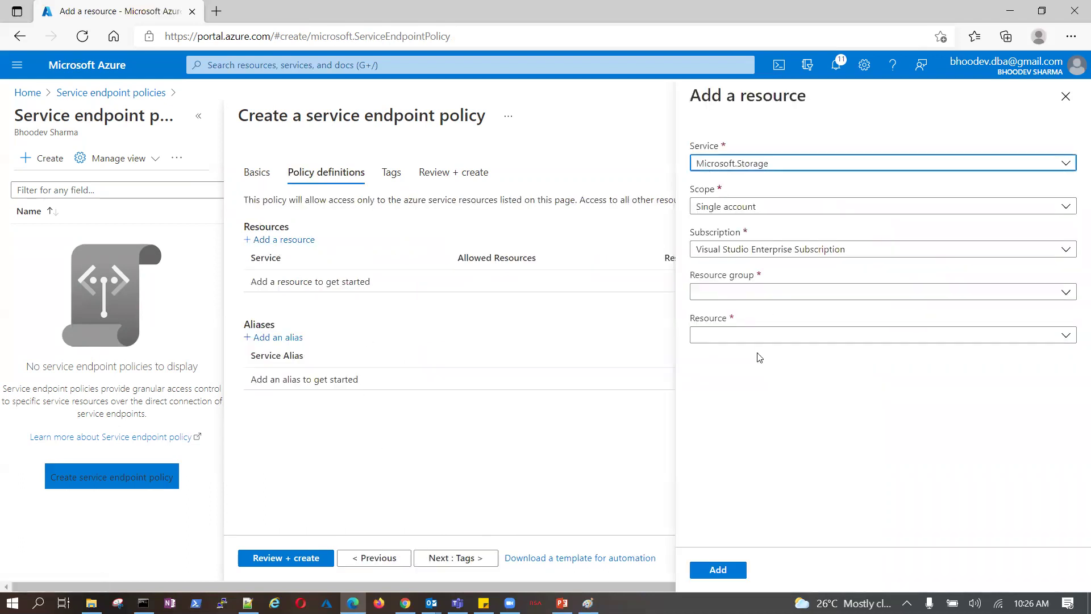
pyautogui.click(1067, 251)
pyautogui.click(1066, 250)
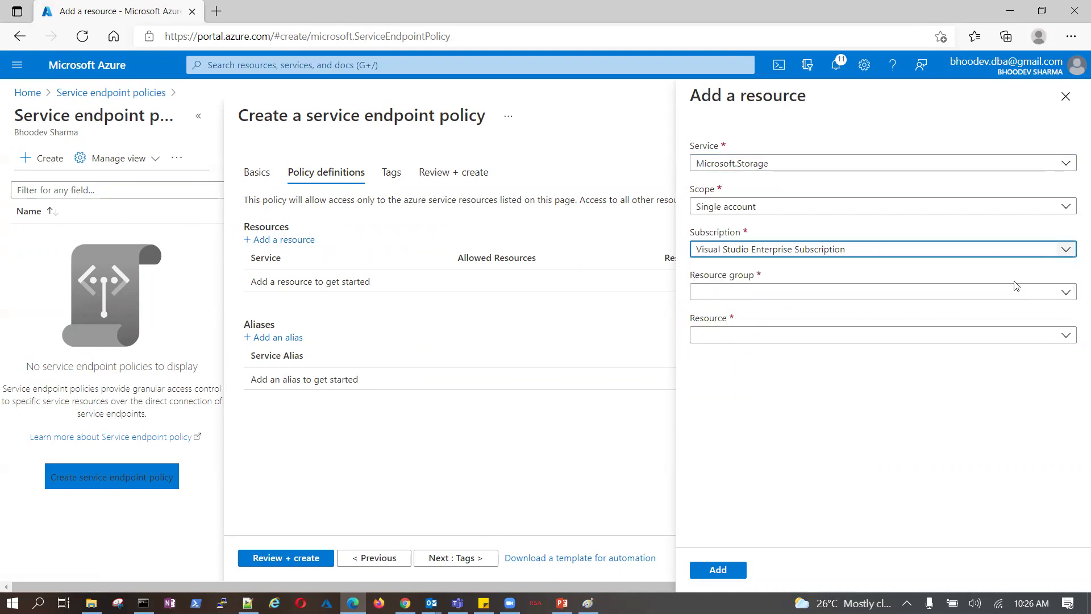
pyautogui.click(1064, 292)
pyautogui.click(912, 432)
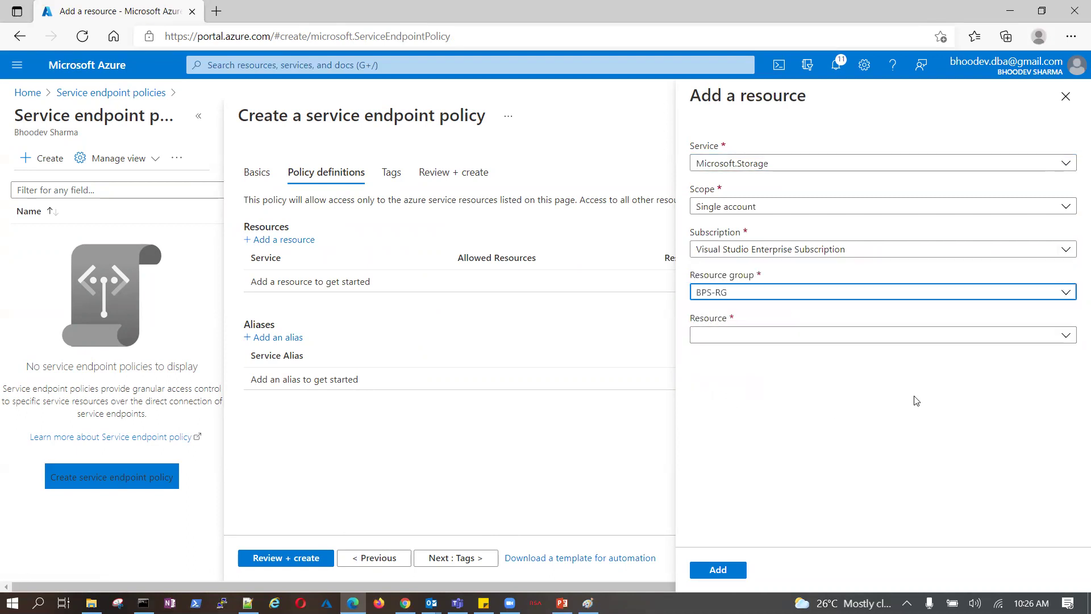
pyautogui.click(1064, 337)
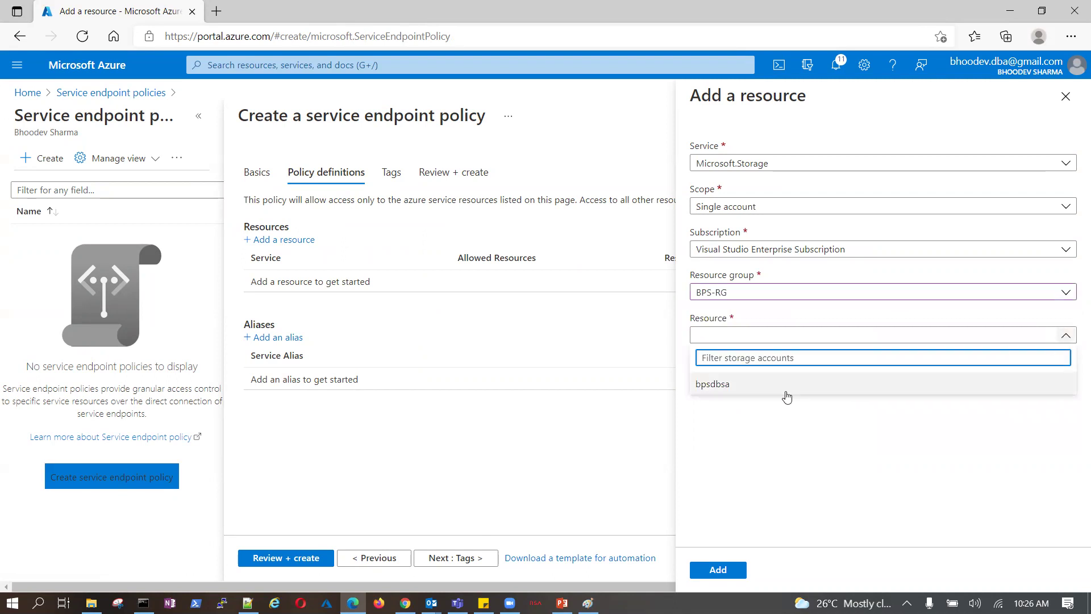
pyautogui.click(715, 386)
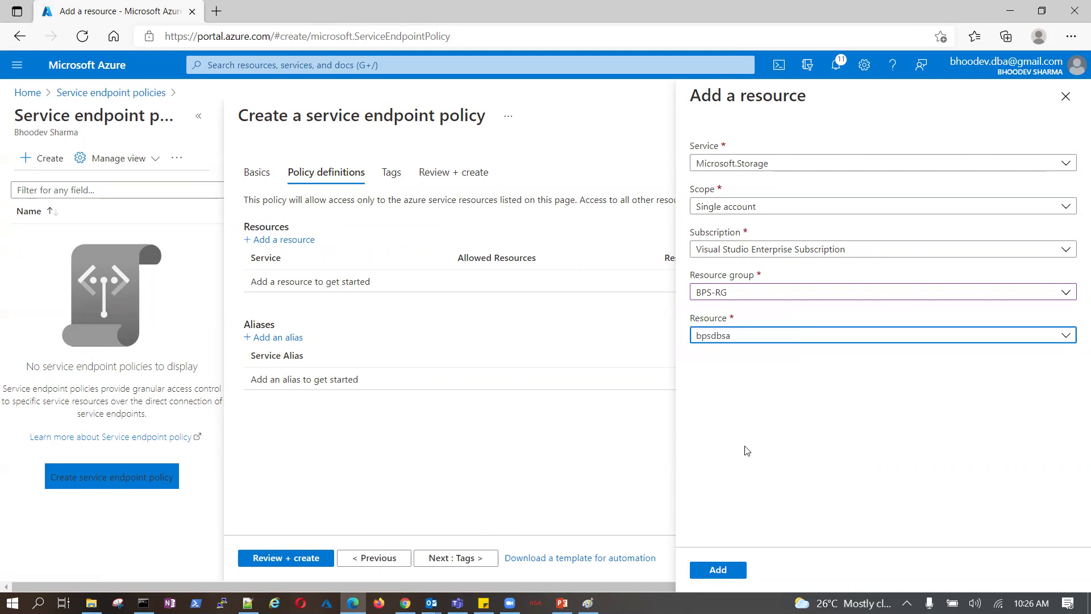
pyautogui.click(731, 576)
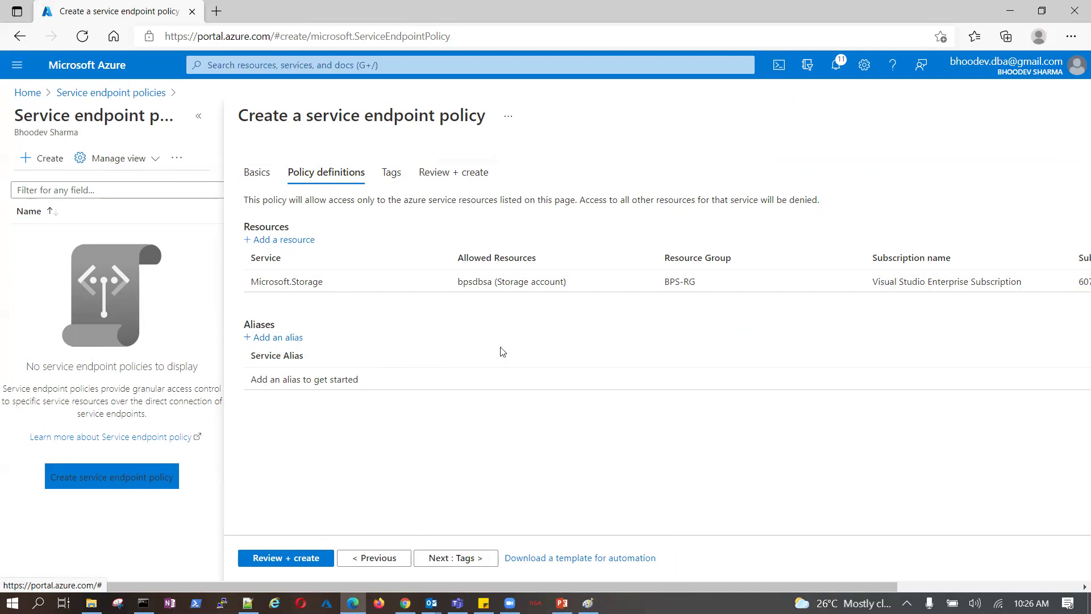
# Step: Skip tags, review, and create the bpsdbsa service endpoint policy
pyautogui.click(465, 557)
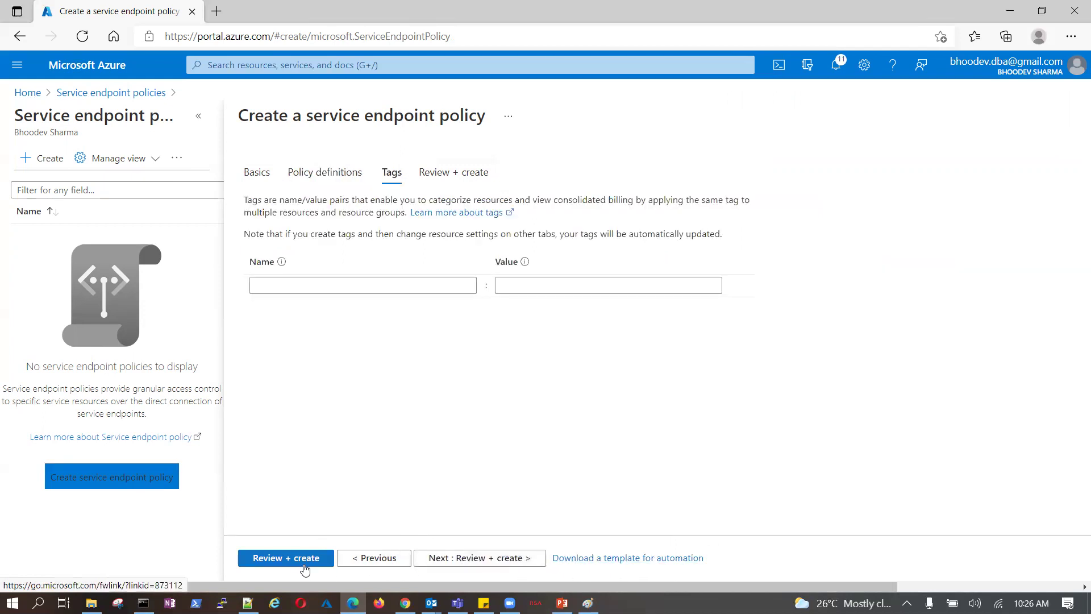
pyautogui.click(282, 560)
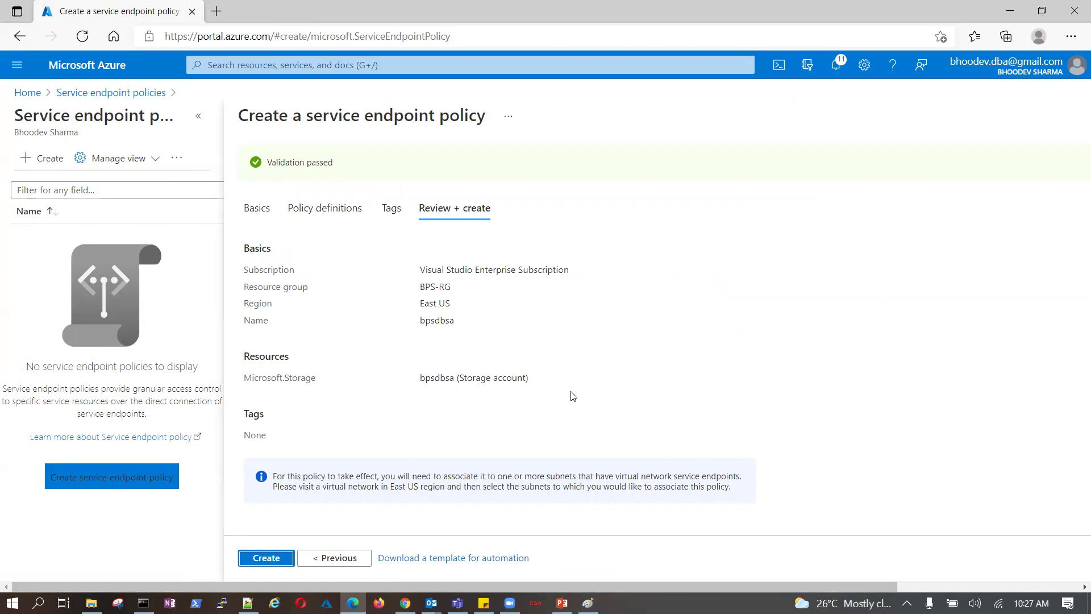
pyautogui.click(265, 557)
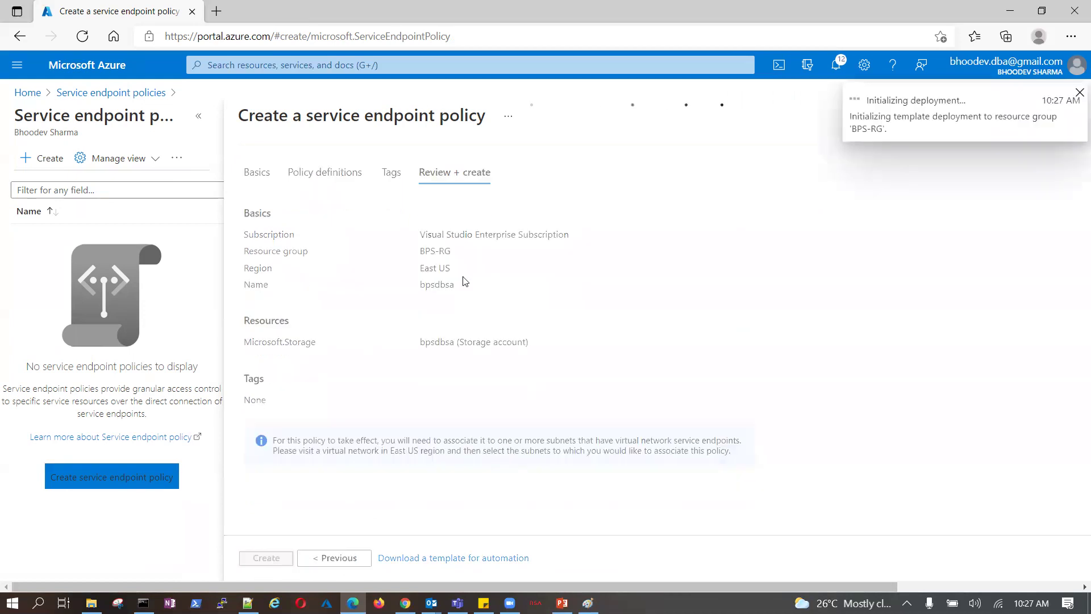
# Step: Go to the Virtual machines list through the portal search
pyautogui.click(304, 63)
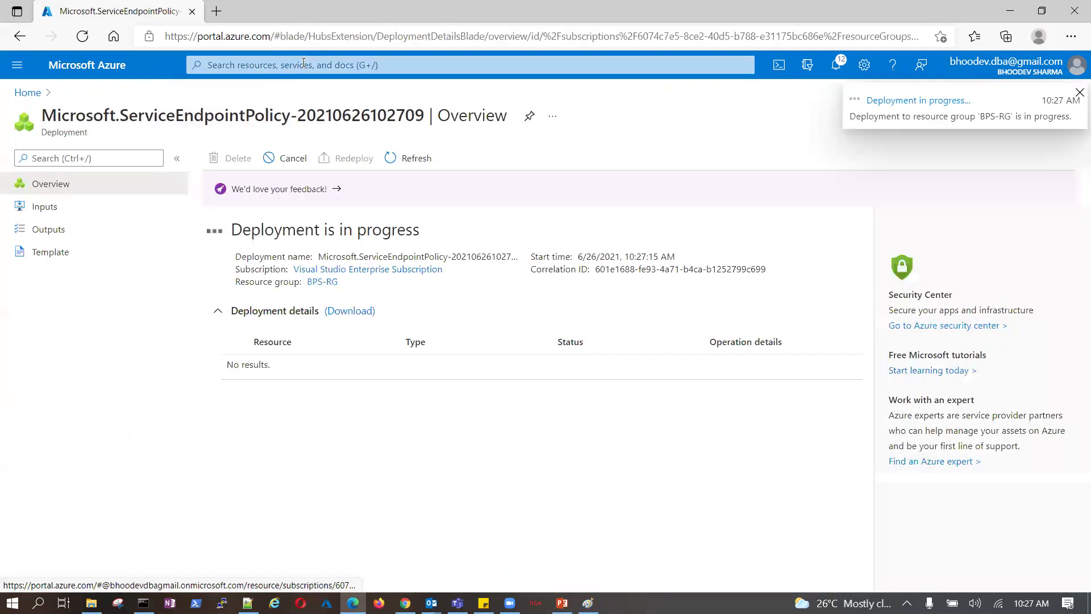
pyautogui.click(303, 62)
pyautogui.click(712, 266)
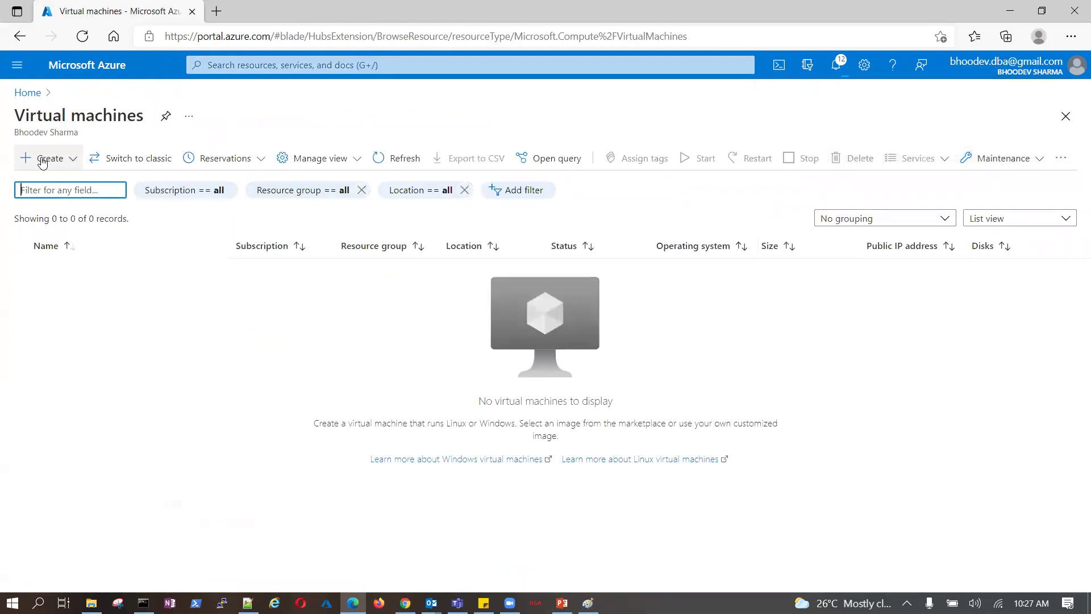
# Step: Begin a new virtual machine named VM1 in resource group BPS-RG
pyautogui.click(42, 162)
pyautogui.click(26, 179)
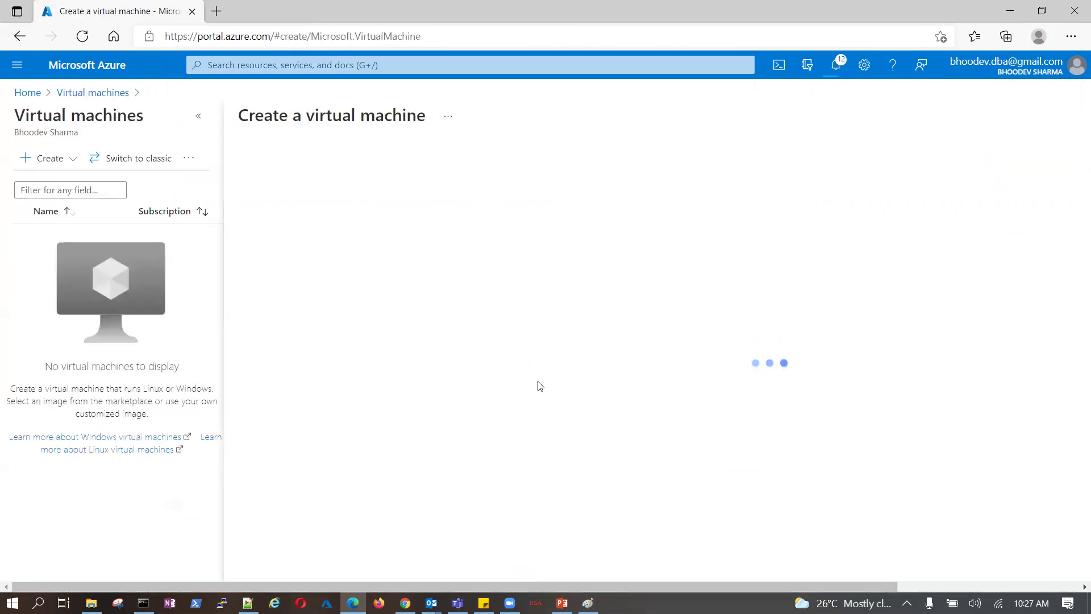
pyautogui.scroll(-1, 538, 383)
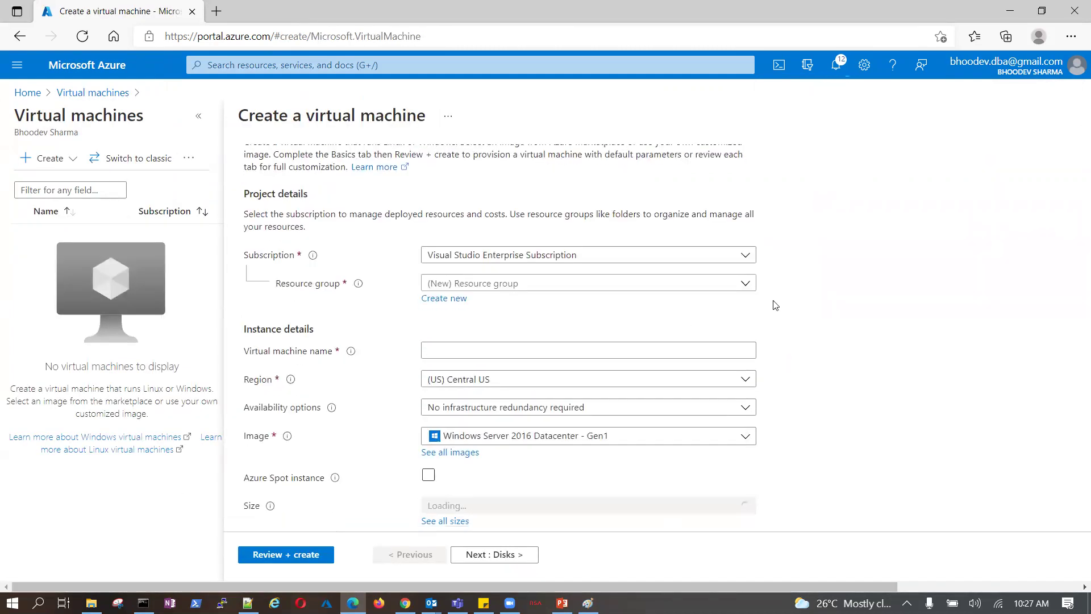
pyautogui.click(745, 284)
pyautogui.click(450, 333)
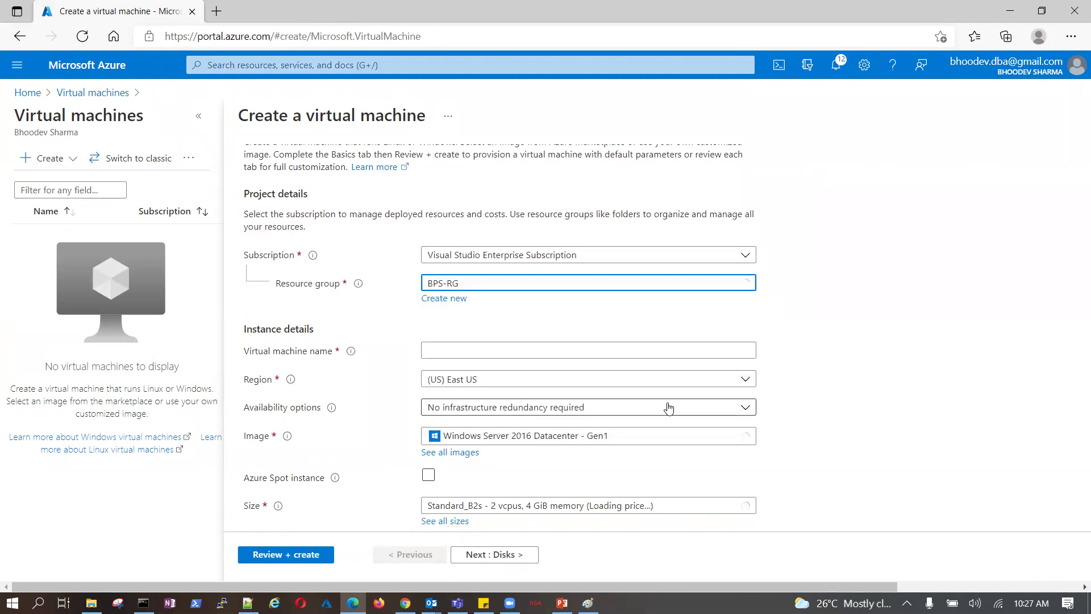
pyautogui.scroll(-2, 511, 256)
pyautogui.click(517, 231)
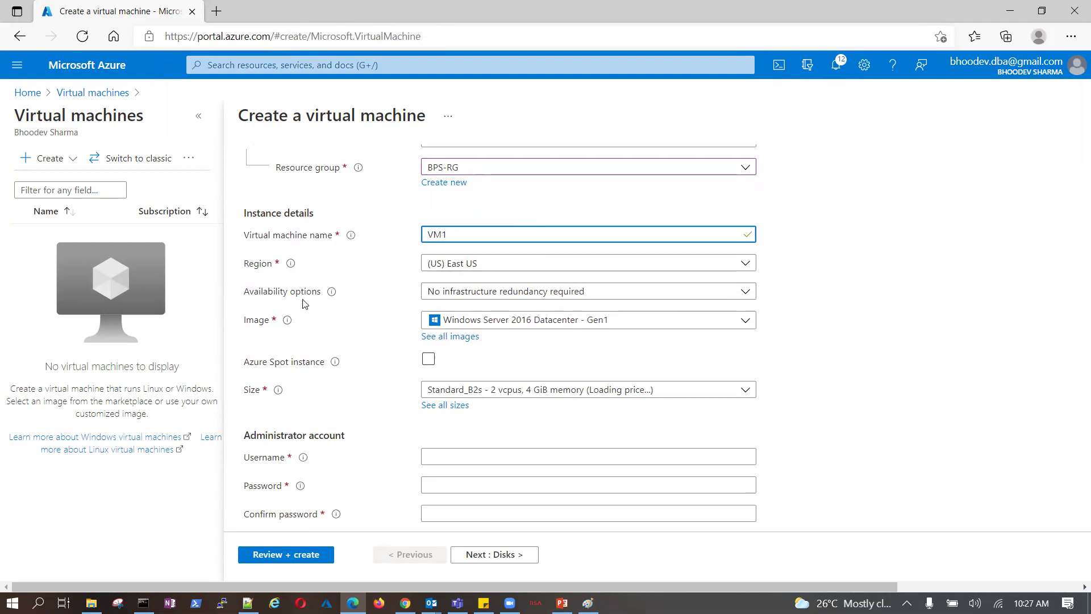
# Step: Try a new availability set, then settle on no infrastructure redundancy required
pyautogui.click(743, 293)
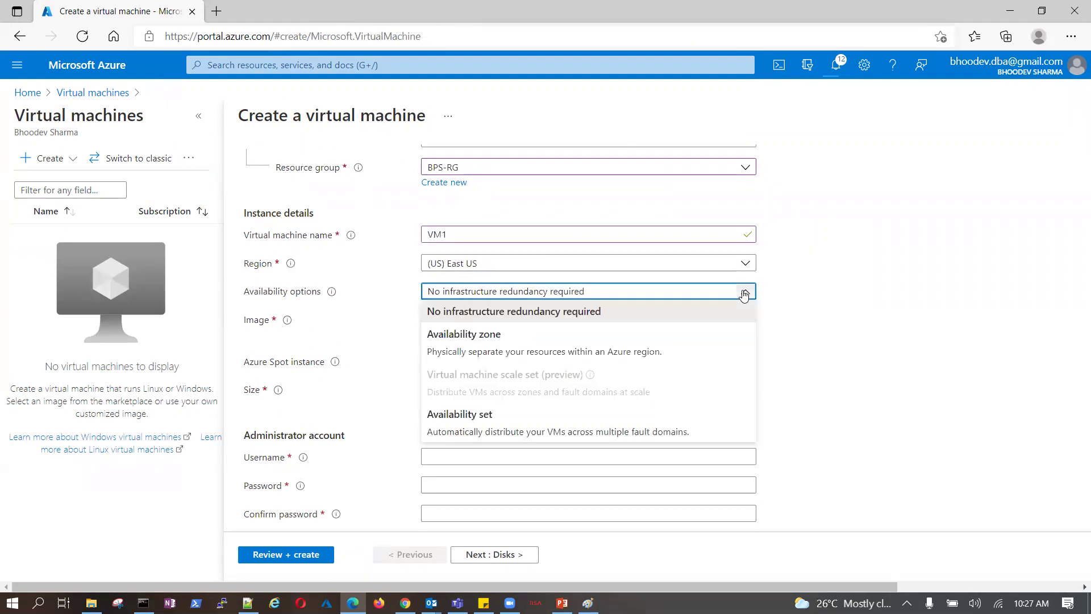
pyautogui.click(478, 429)
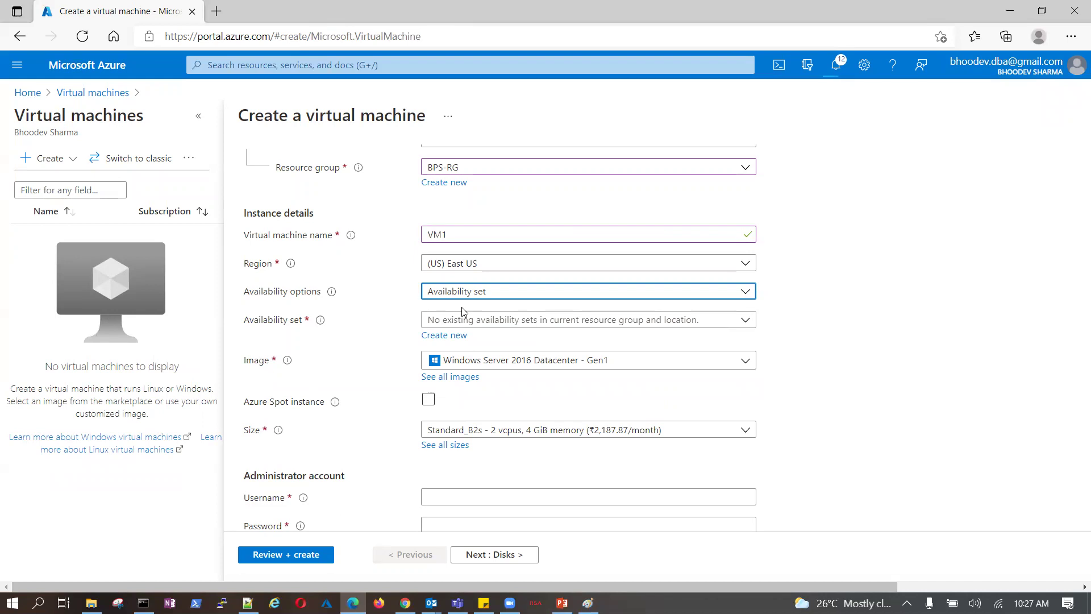
pyautogui.click(461, 337)
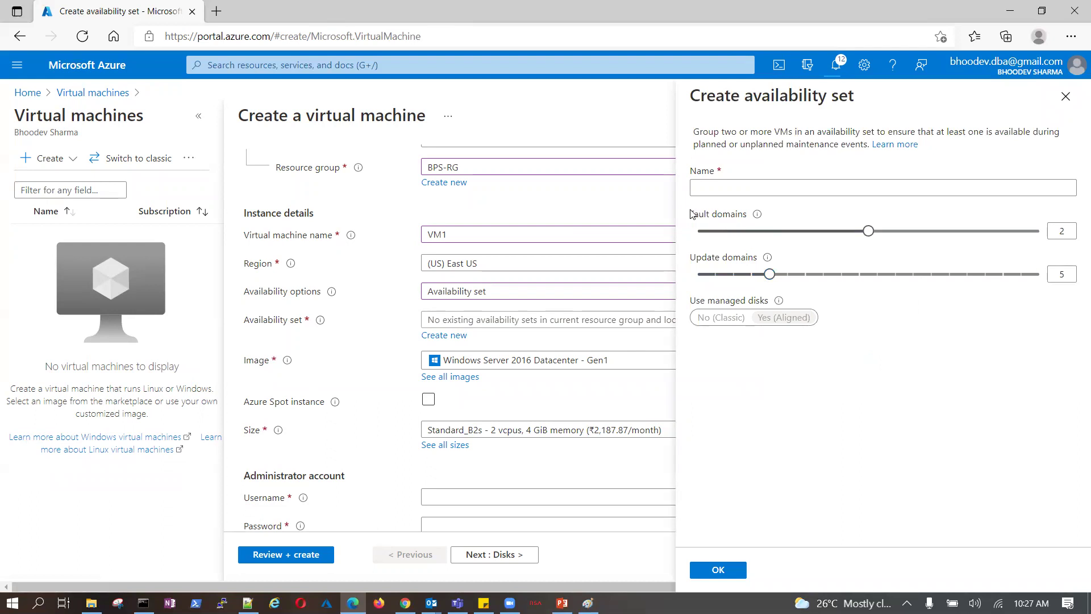
pyautogui.moveTo(758, 216)
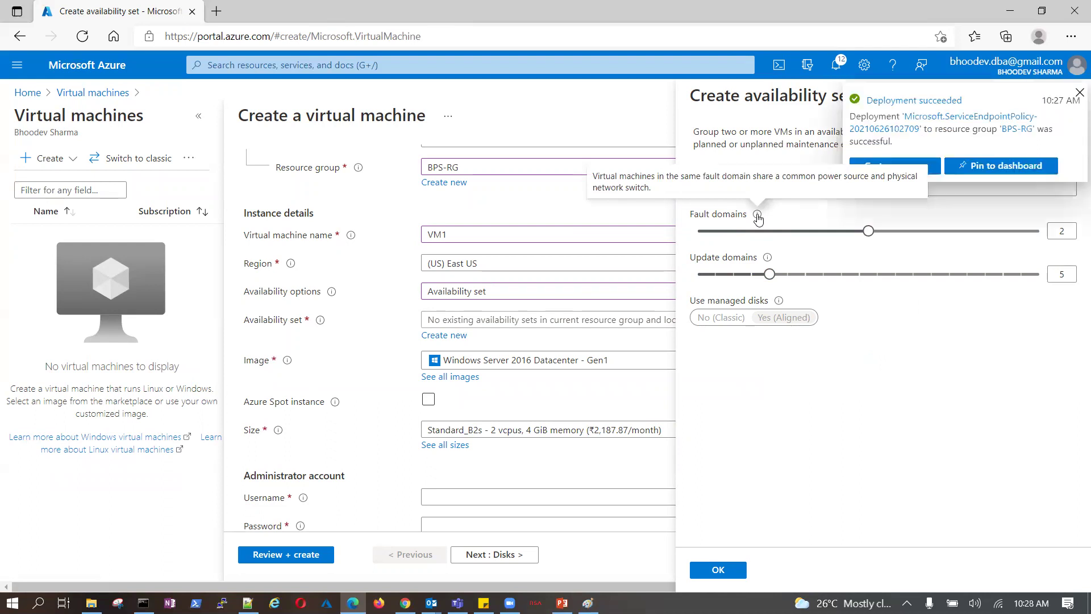
pyautogui.moveTo(762, 259)
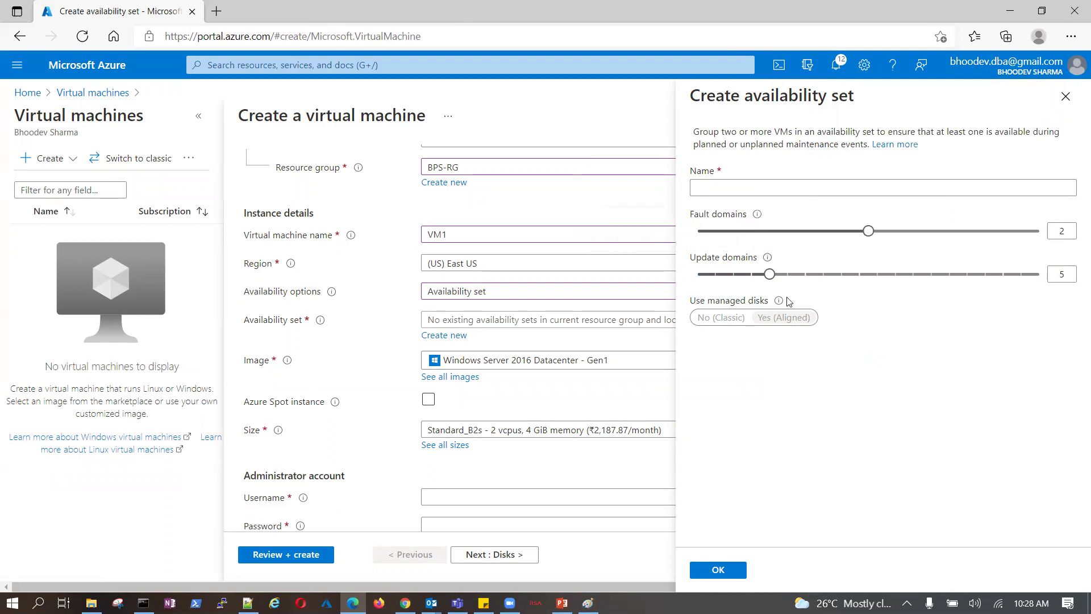
pyautogui.click(1065, 96)
pyautogui.click(747, 293)
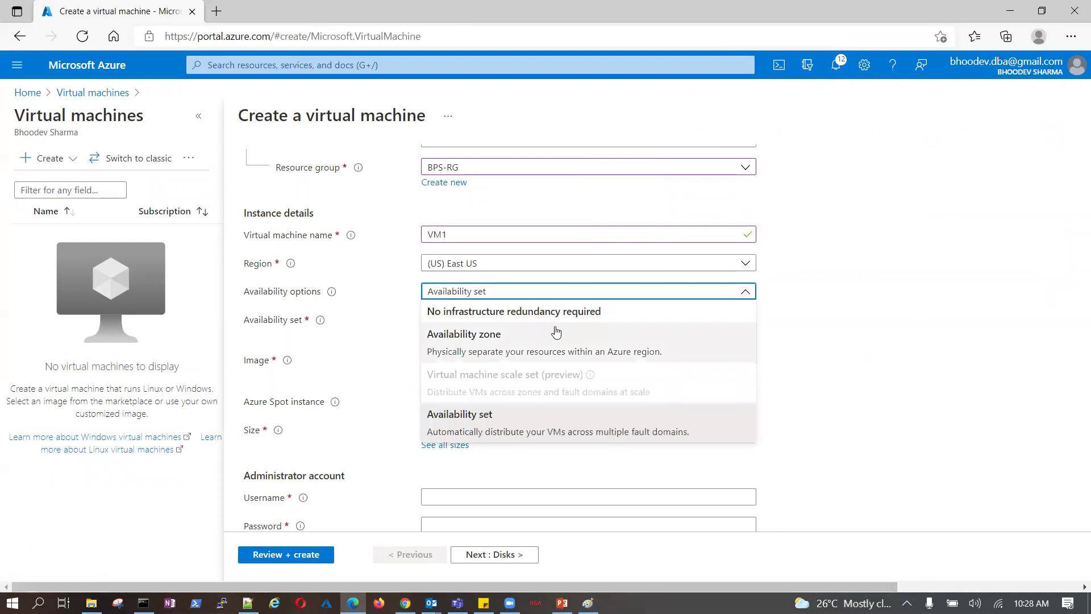
pyautogui.click(531, 310)
pyautogui.scroll(-3, 457, 364)
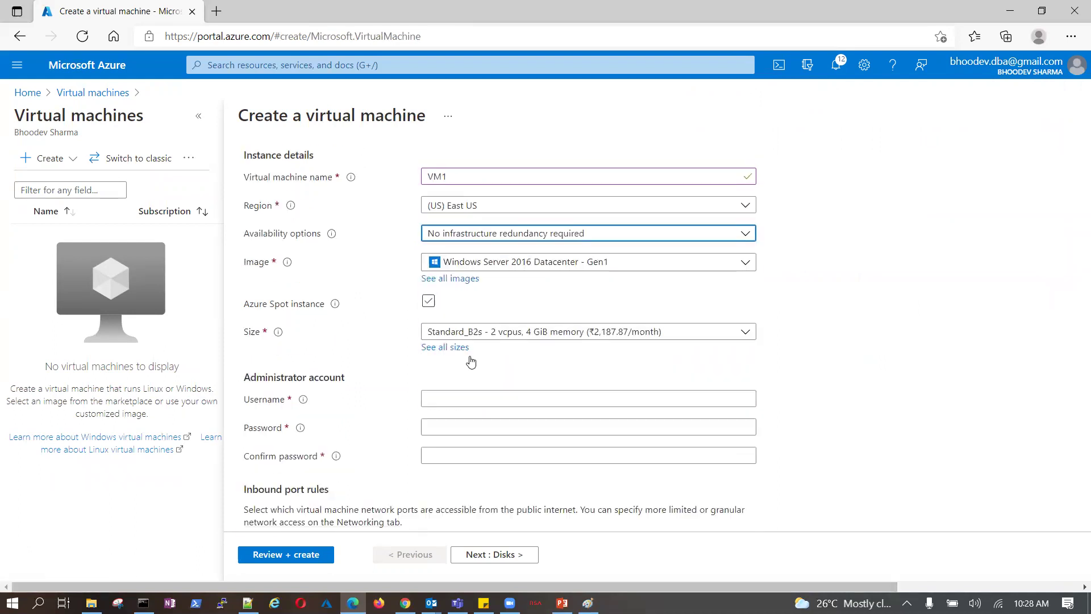
# Step: Enter the VM administrator username, password and password confirmation
pyautogui.click(489, 282)
pyautogui.write('BhoodevSharma')
pyautogui.press('Tab')
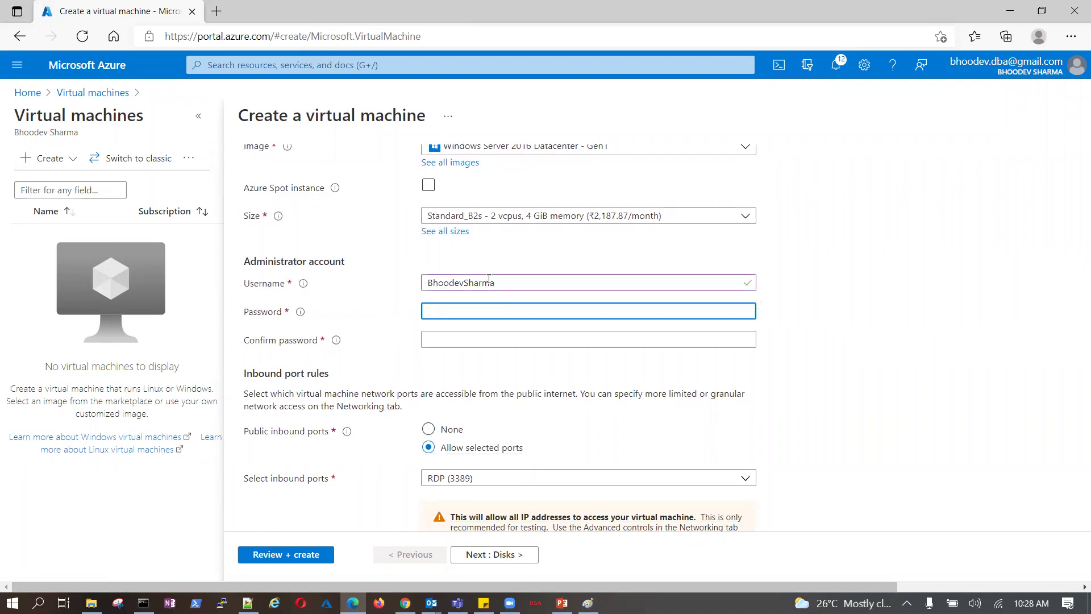
pyautogui.write('•')
pyautogui.press('Tab')
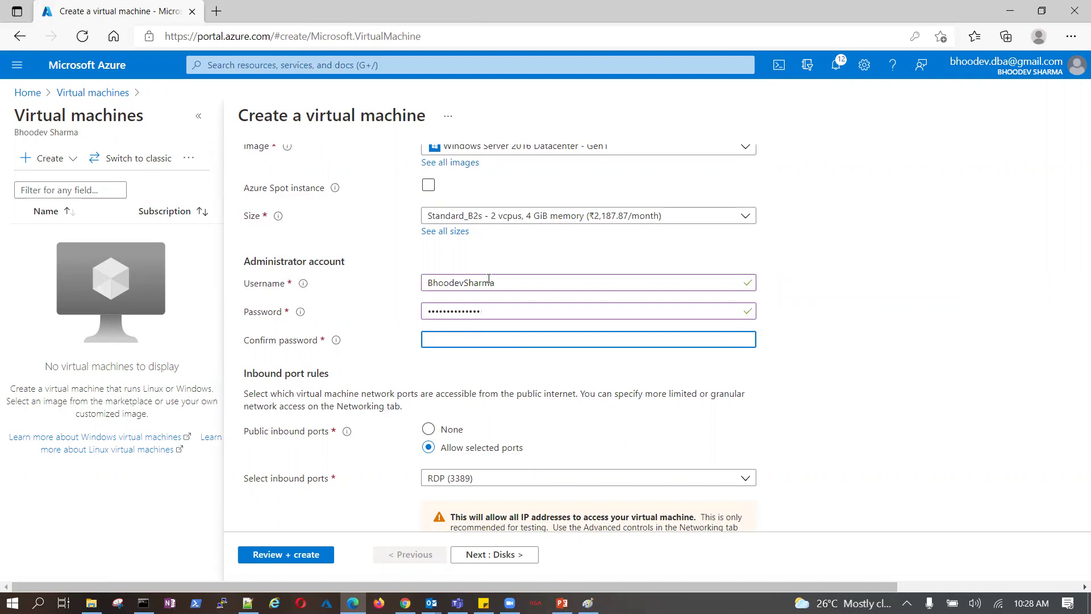
pyautogui.write('••••••••')
pyautogui.scroll(-3, 864, 358)
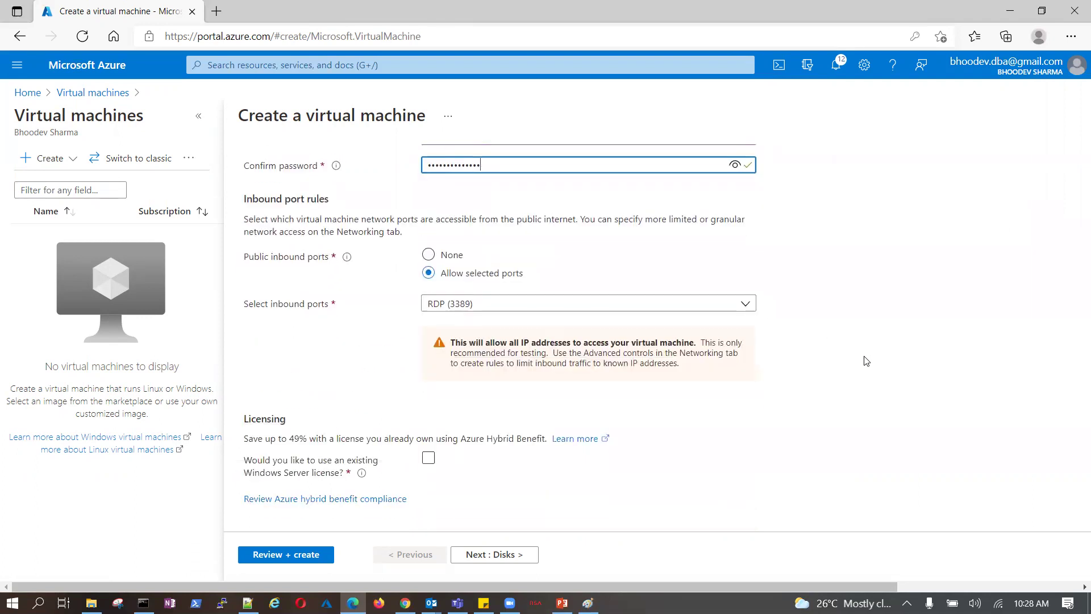
pyautogui.scroll(2, 866, 361)
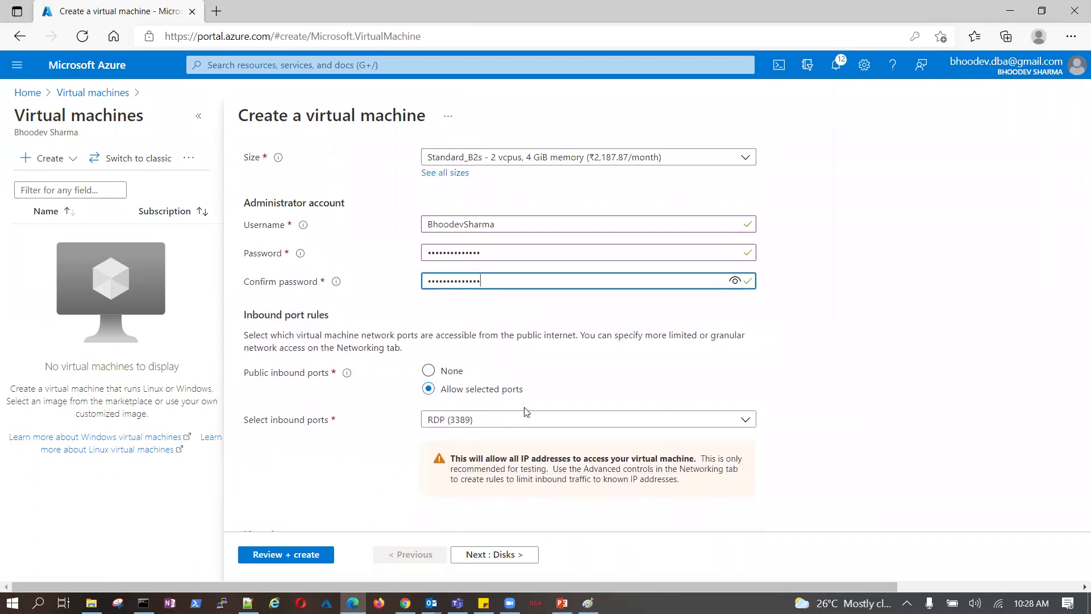
pyautogui.scroll(-2, 526, 412)
# Step: Keep Hub-VNet/HubSubnet for networking, pass validation and create VM1
pyautogui.click(514, 555)
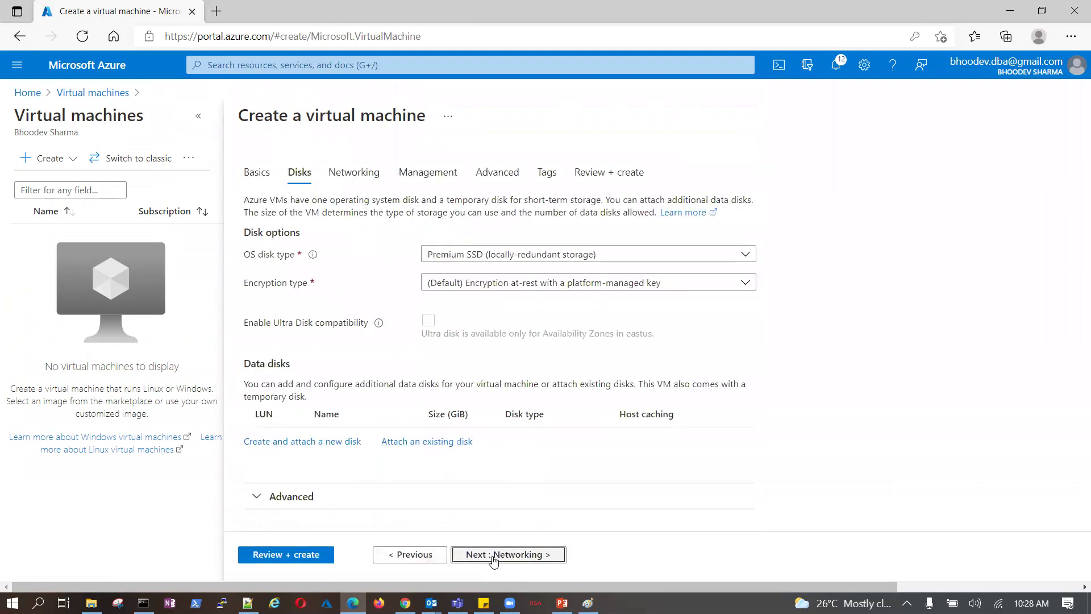
pyautogui.click(515, 559)
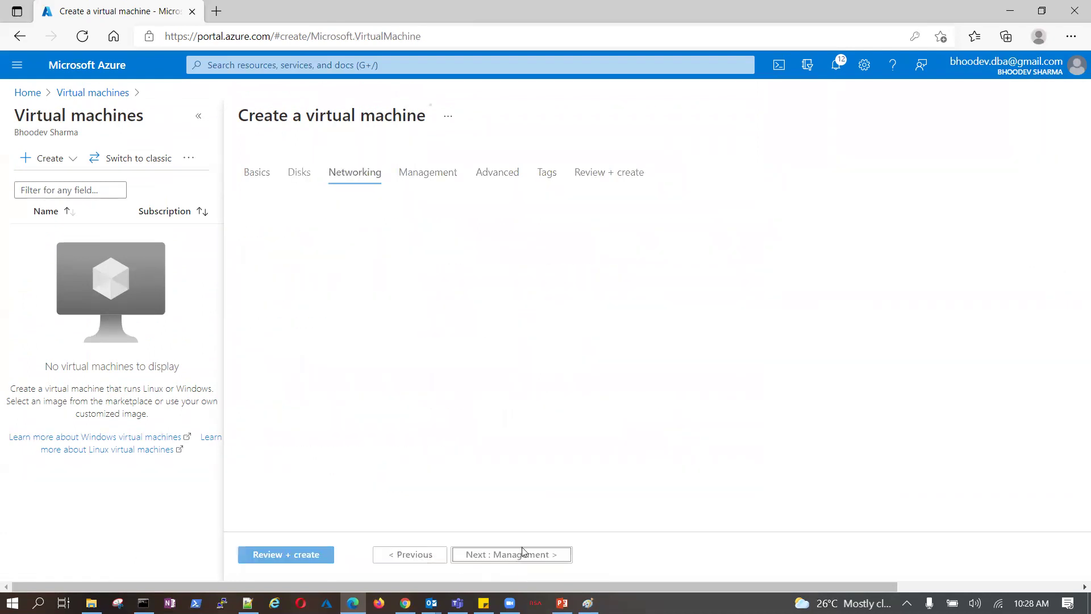
pyautogui.click(745, 303)
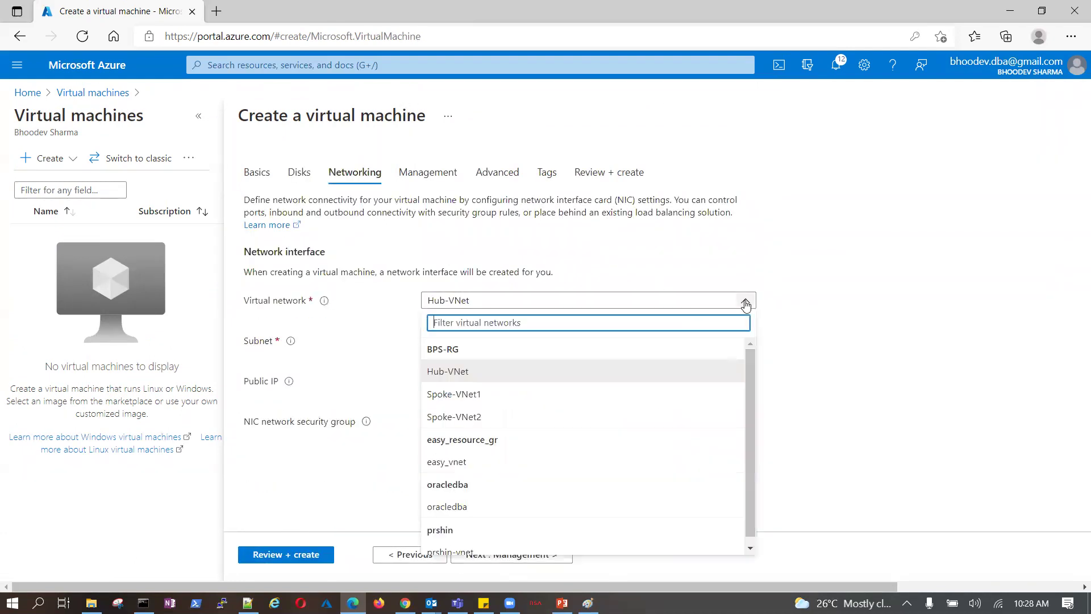
pyautogui.click(852, 301)
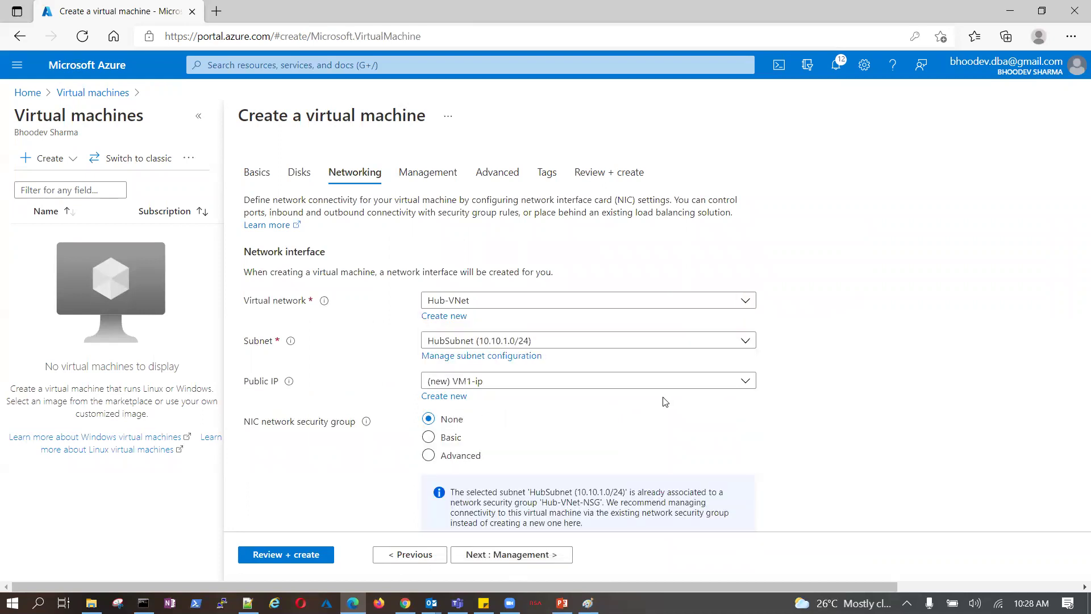
pyautogui.scroll(-5, 643, 400)
pyautogui.click(293, 555)
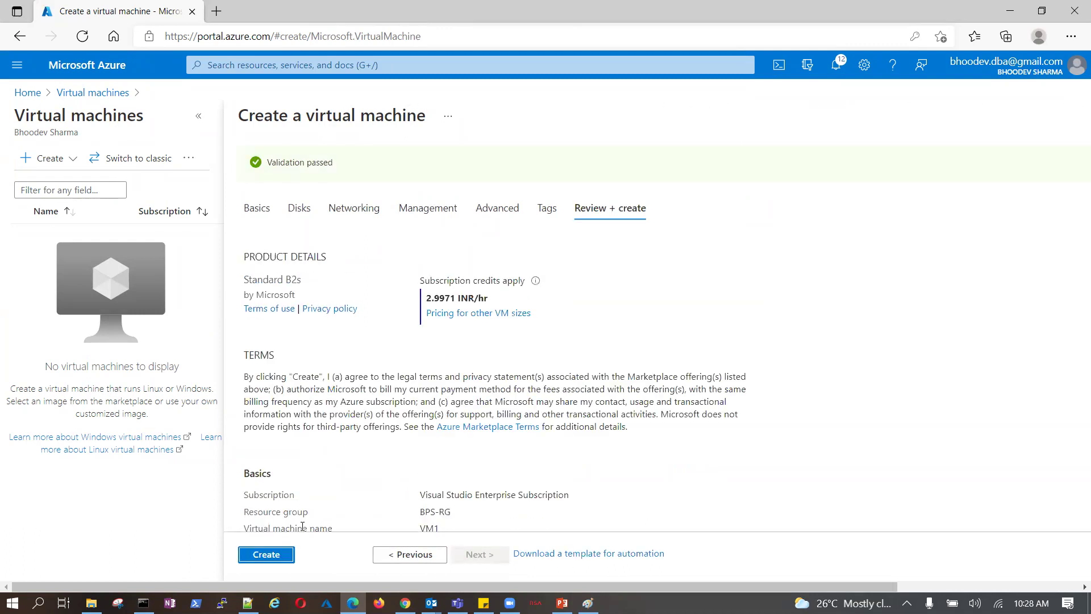
pyautogui.click(268, 556)
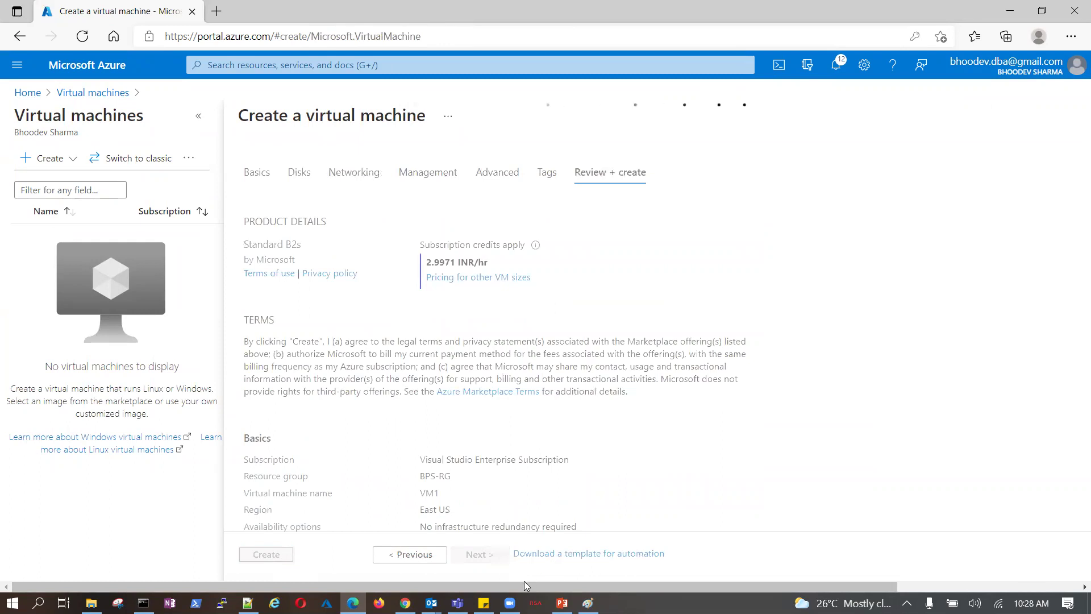
pyautogui.click(588, 602)
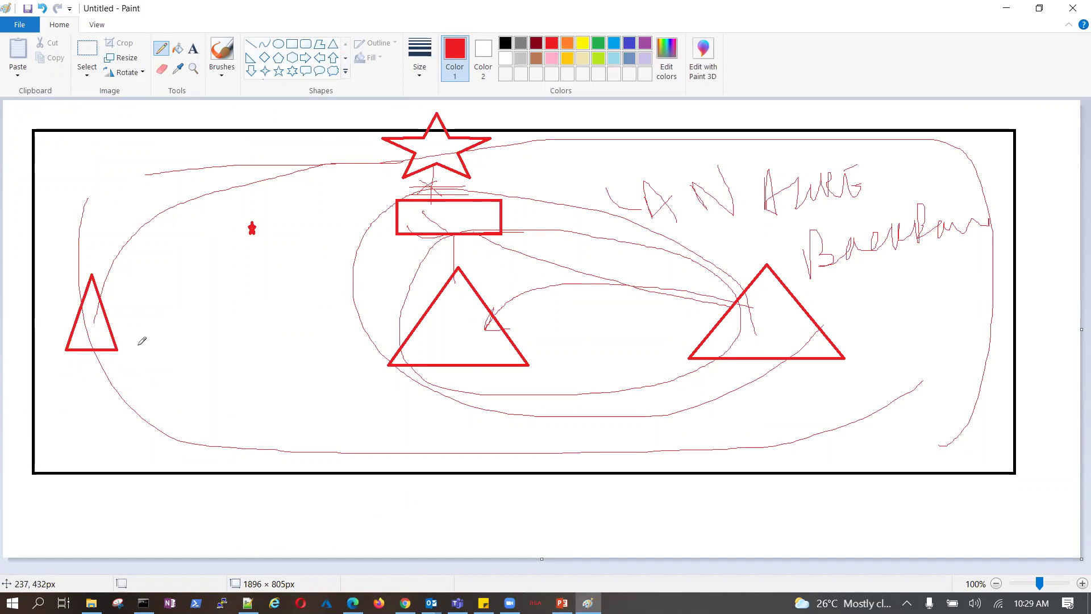
# Step: Sketch a red box, a triangle beneath it, a loop and a small rectangle at upper left
pyautogui.moveTo(159, 187)
pyautogui.mouseDown()
pyautogui.moveTo(154, 230)
pyautogui.moveTo(223, 246)
pyautogui.moveTo(252, 213)
pyautogui.moveTo(215, 186)
pyautogui.moveTo(163, 181)
pyautogui.moveTo(260, 186)
pyautogui.moveTo(252, 230)
pyautogui.moveTo(144, 245)
pyautogui.moveTo(180, 184)
pyautogui.moveTo(261, 205)
pyautogui.moveTo(244, 250)
pyautogui.moveTo(159, 186)
pyautogui.moveTo(253, 183)
pyautogui.moveTo(262, 244)
pyautogui.moveTo(167, 247)
pyautogui.moveTo(159, 193)
pyautogui.mouseUp()
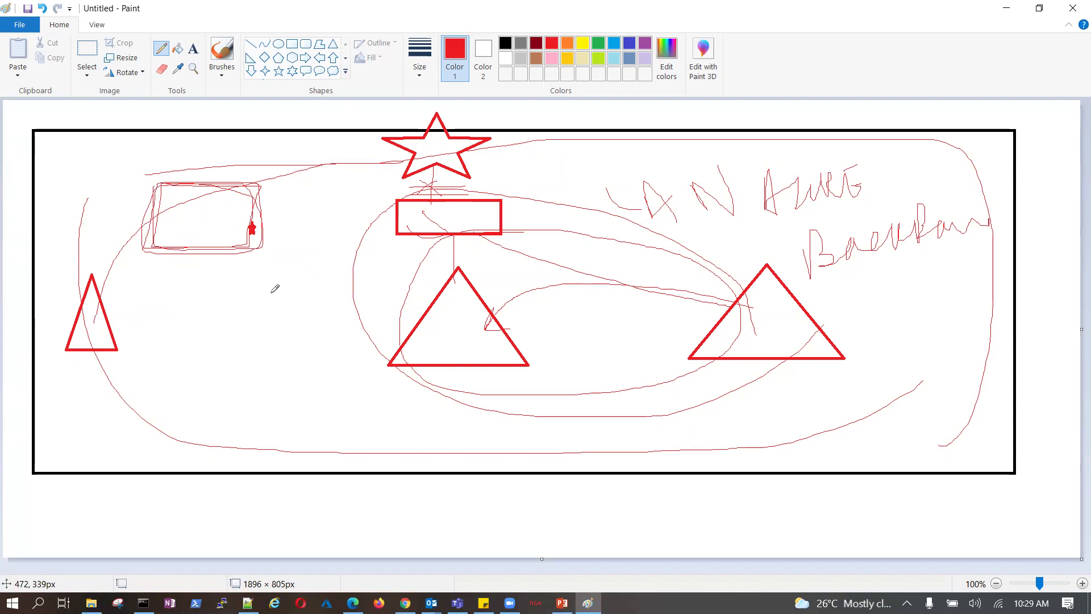
pyautogui.moveTo(203, 250)
pyautogui.mouseDown()
pyautogui.moveTo(156, 341)
pyautogui.moveTo(287, 348)
pyautogui.moveTo(189, 245)
pyautogui.mouseUp()
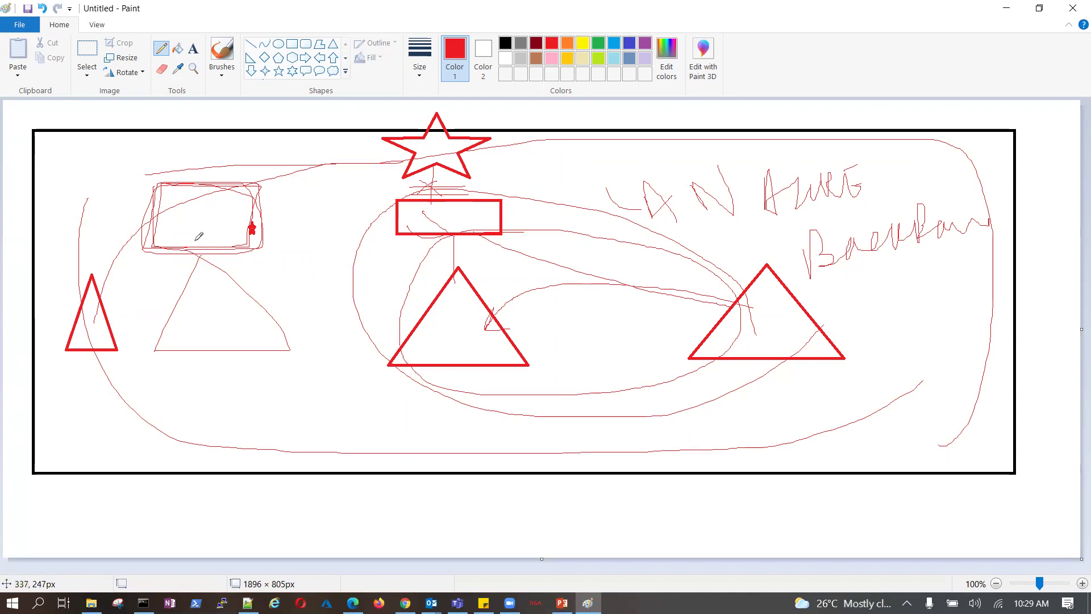
pyautogui.moveTo(188, 248)
pyautogui.mouseDown()
pyautogui.moveTo(201, 276)
pyautogui.moveTo(228, 234)
pyautogui.moveTo(188, 231)
pyautogui.moveTo(184, 265)
pyautogui.moveTo(243, 250)
pyautogui.moveTo(190, 258)
pyautogui.moveTo(230, 241)
pyautogui.moveTo(196, 237)
pyautogui.mouseUp()
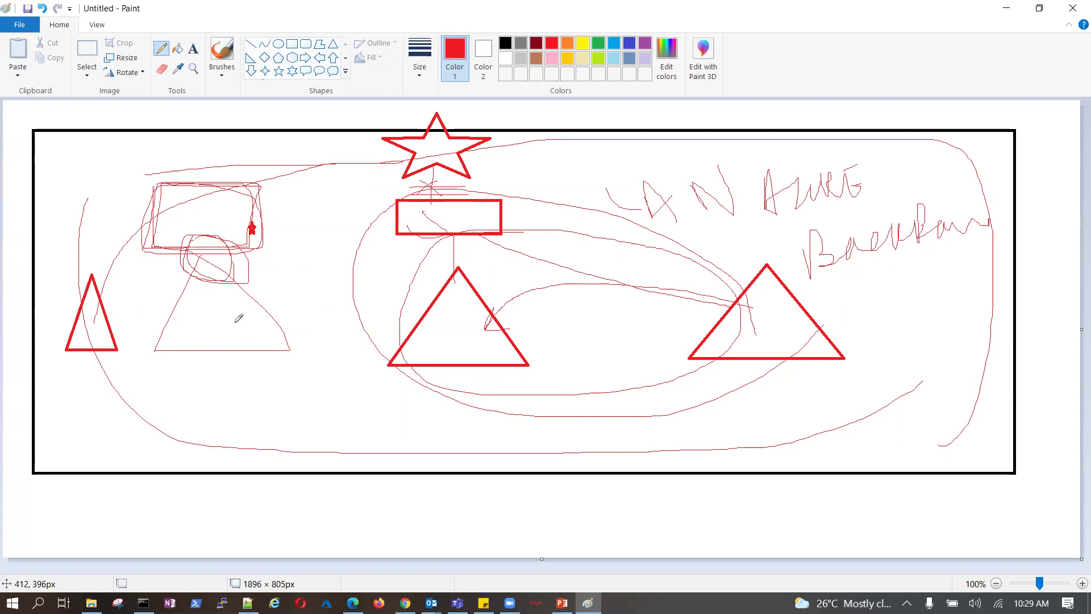
pyautogui.moveTo(200, 244)
pyautogui.mouseDown()
pyautogui.moveTo(212, 273)
pyautogui.moveTo(211, 244)
pyautogui.moveTo(199, 244)
pyautogui.moveTo(198, 278)
pyautogui.mouseUp()
# Step: Draw a small square below the middle triangle with lines into it and a loop in the left box
pyautogui.moveTo(557, 377)
pyautogui.mouseDown()
pyautogui.moveTo(558, 441)
pyautogui.moveTo(612, 439)
pyautogui.moveTo(612, 376)
pyautogui.moveTo(564, 374)
pyautogui.mouseUp()
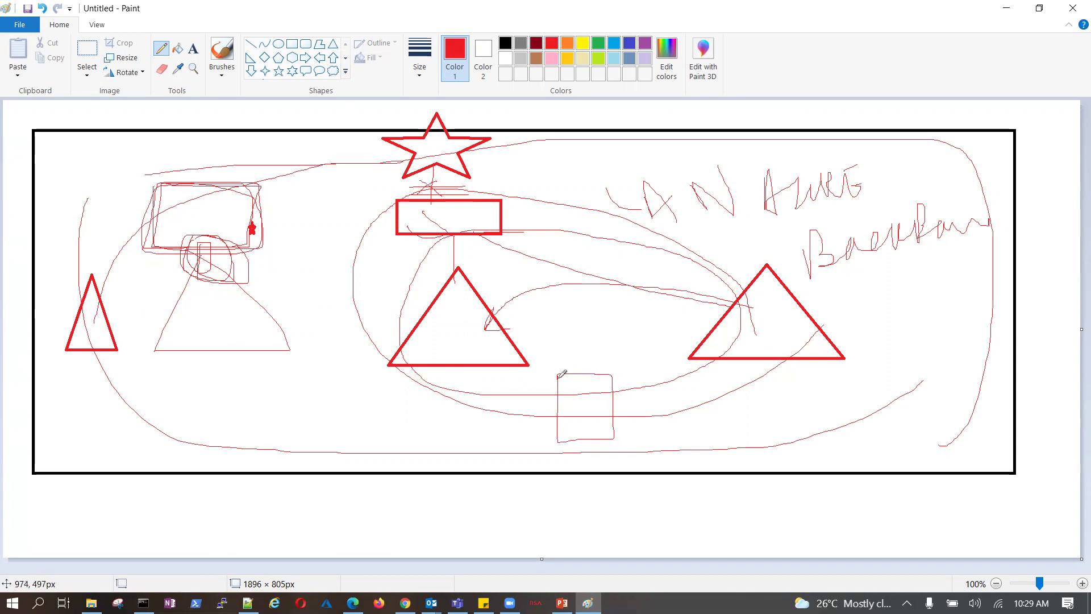
pyautogui.moveTo(266, 244)
pyautogui.mouseDown()
pyautogui.moveTo(532, 286)
pyautogui.moveTo(569, 386)
pyautogui.mouseUp()
pyautogui.moveTo(753, 190)
pyautogui.mouseDown()
pyautogui.moveTo(696, 233)
pyautogui.moveTo(603, 370)
pyautogui.mouseUp()
pyautogui.moveTo(899, 404); pyautogui.dragTo(618, 421)
pyautogui.moveTo(306, 421); pyautogui.dragTo(556, 421)
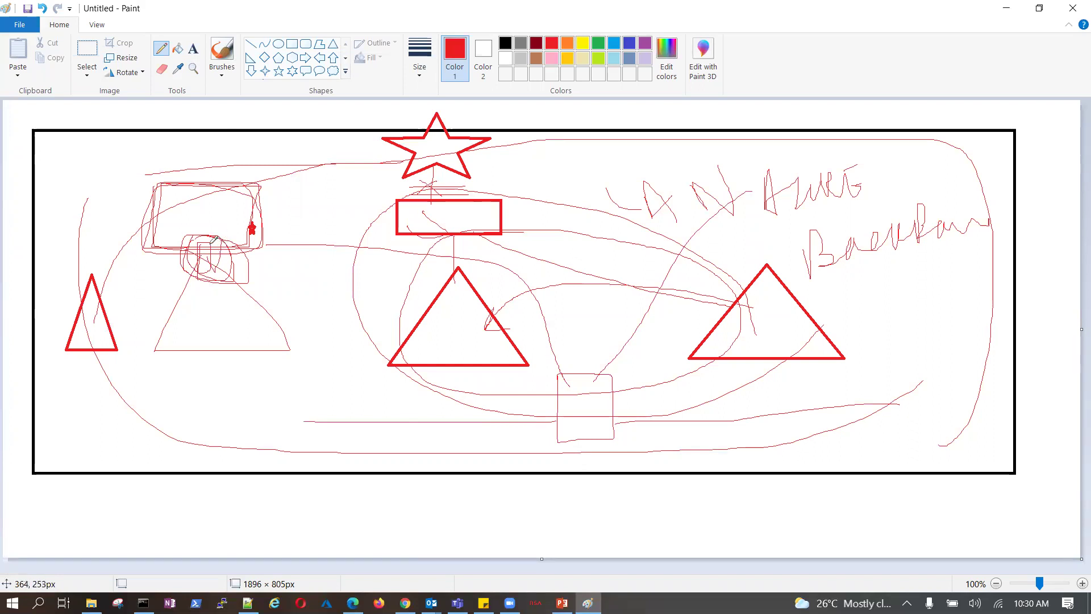
pyautogui.moveTo(185, 215)
pyautogui.mouseDown()
pyautogui.moveTo(230, 226)
pyautogui.moveTo(221, 200)
pyautogui.moveTo(185, 211)
pyautogui.moveTo(208, 330)
pyautogui.moveTo(219, 307)
pyautogui.mouseUp()
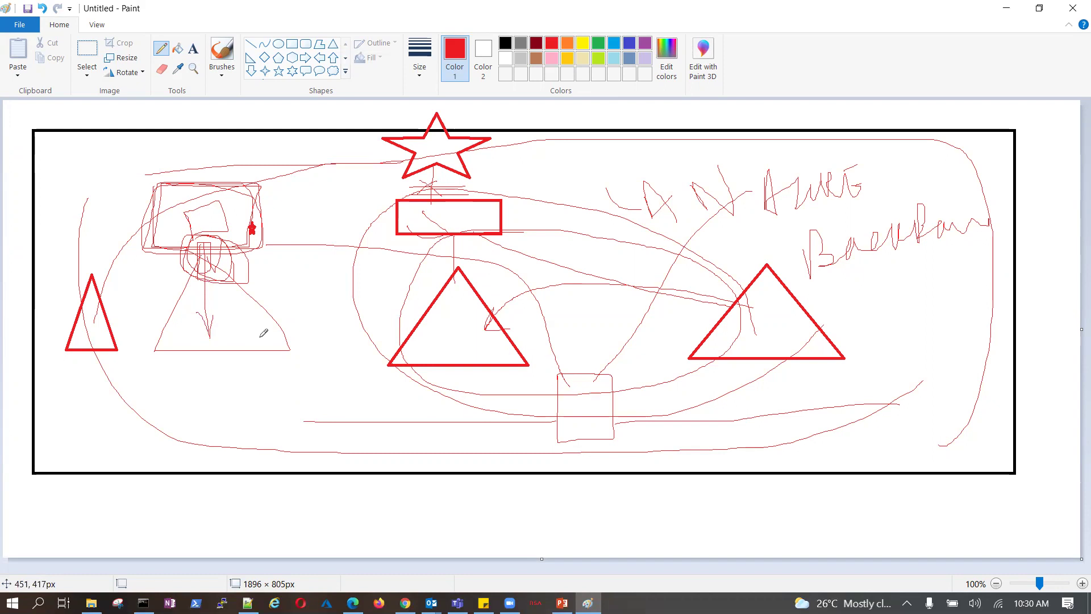
pyautogui.click(352, 603)
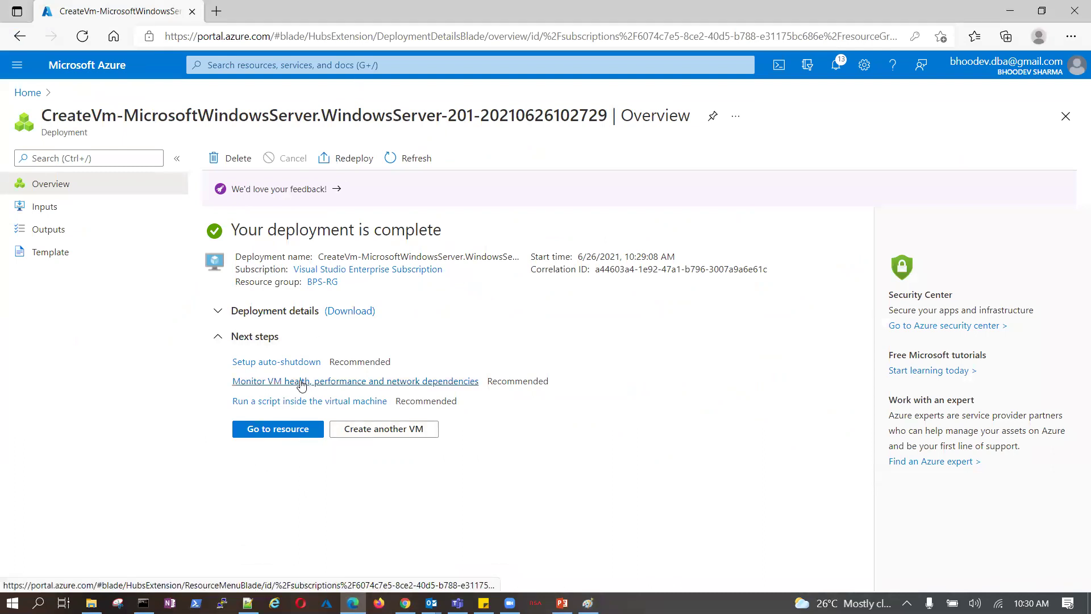
# Step: Open the bpsdbsa policy's definitions, showing the allowed bpsdbsa storage account in BPS-RG
pyautogui.click(288, 433)
pyautogui.click(273, 73)
pyautogui.click(307, 287)
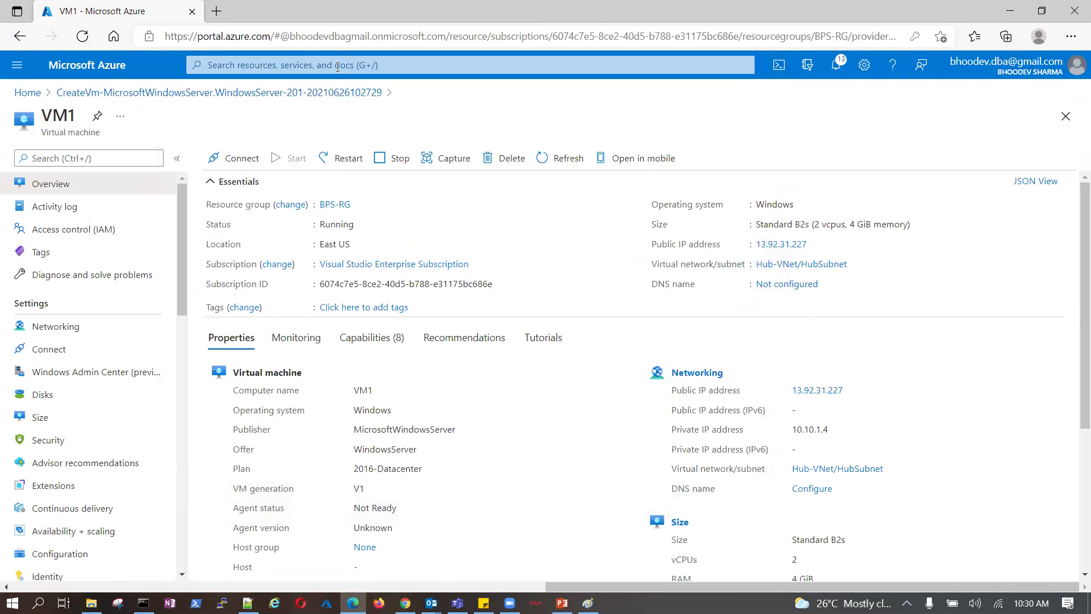
pyautogui.click(349, 65)
pyautogui.click(301, 272)
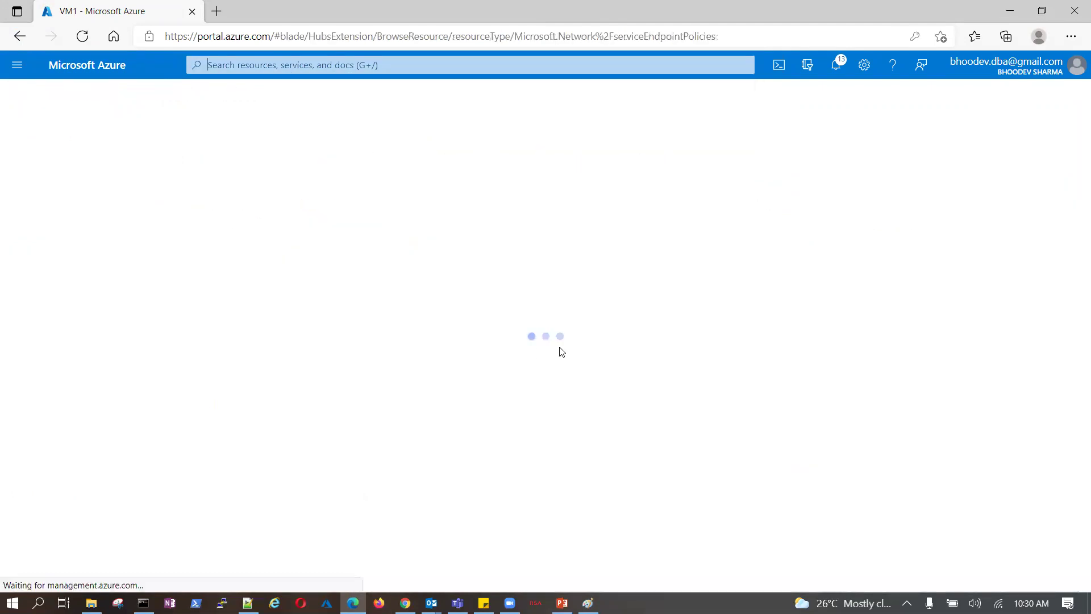
pyautogui.click(75, 273)
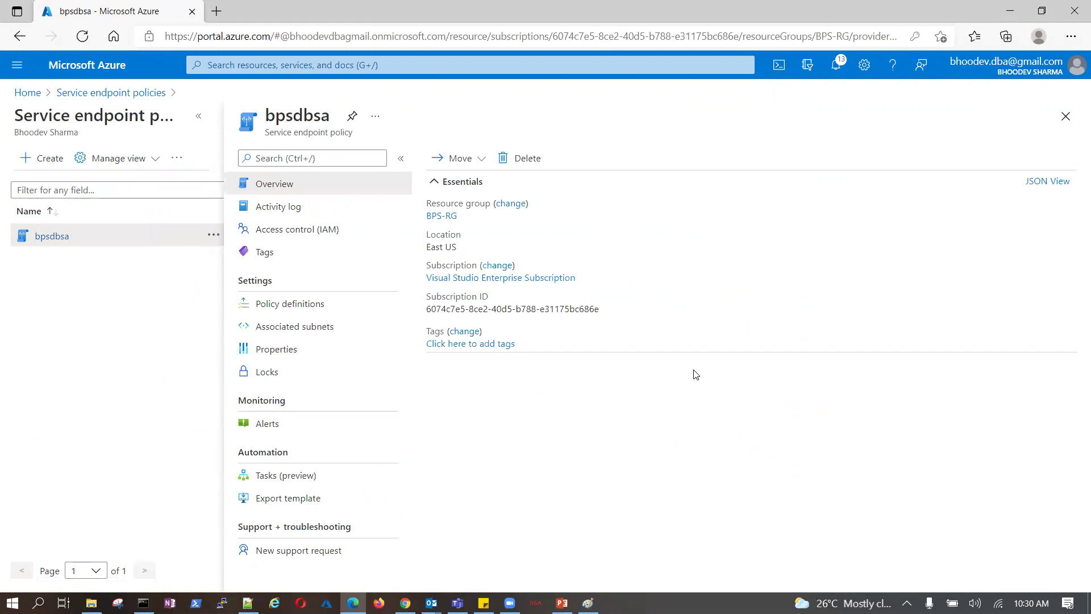
pyautogui.click(312, 302)
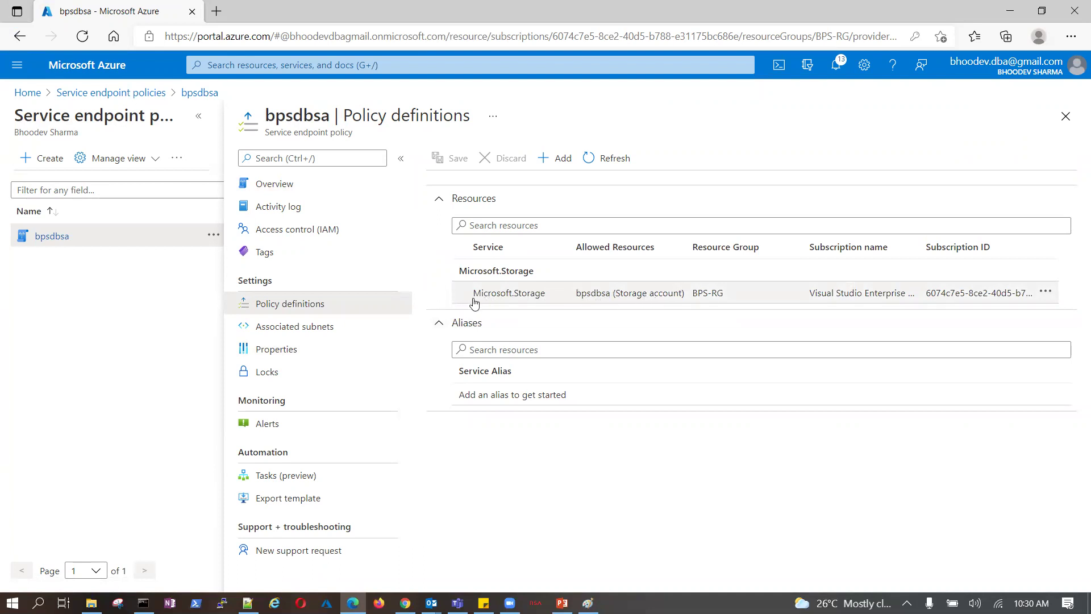
# Step: Try adding a resource rule for all accounts in BPS-RG, then discard it
pyautogui.click(564, 161)
pyautogui.click(560, 189)
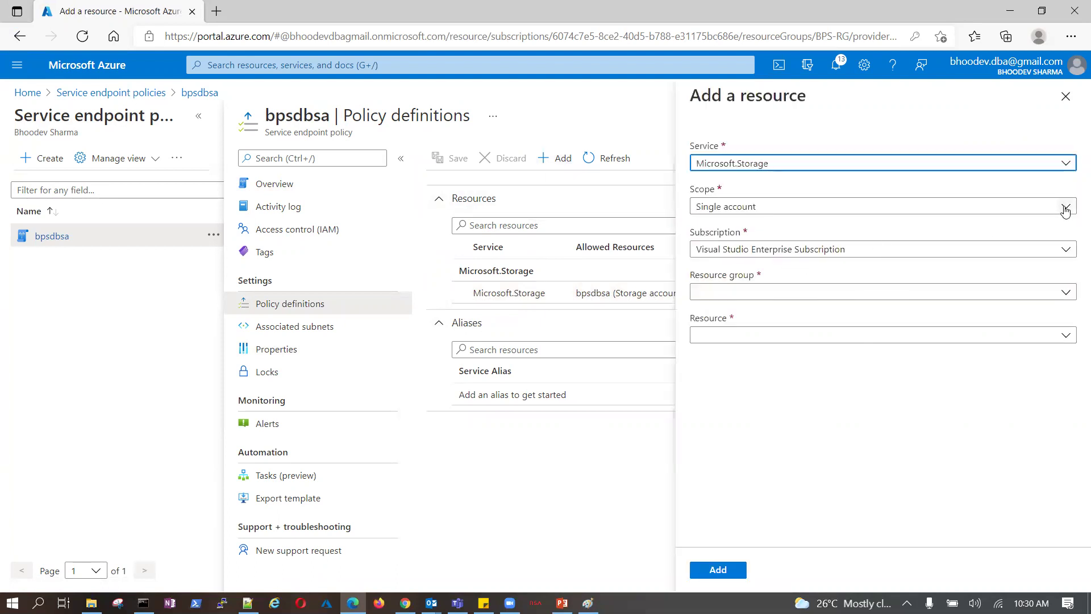
pyautogui.click(1066, 164)
pyautogui.click(1066, 163)
pyautogui.click(1065, 209)
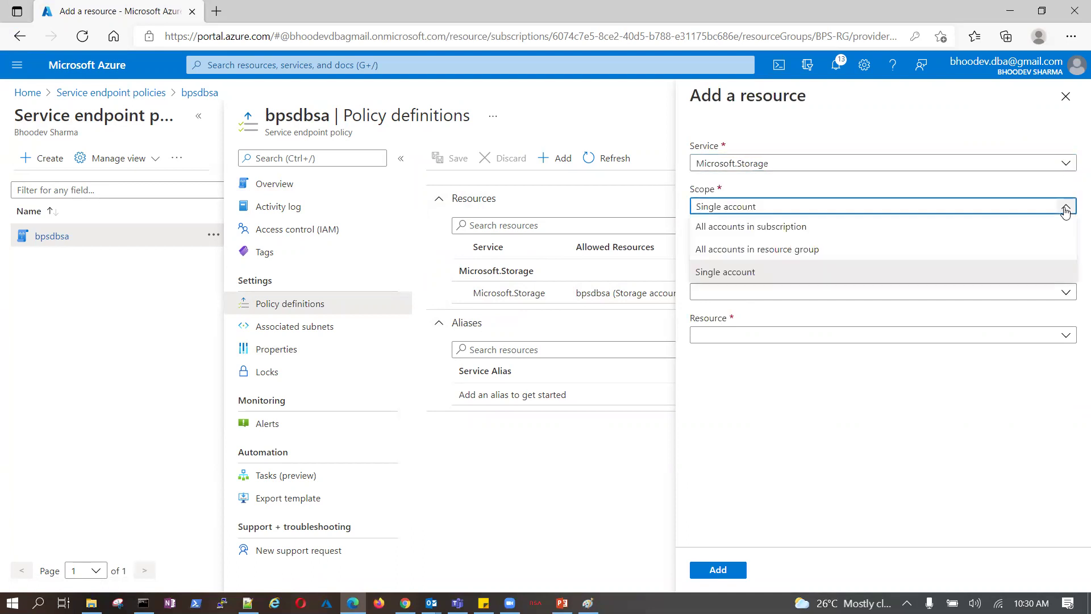
pyautogui.click(928, 253)
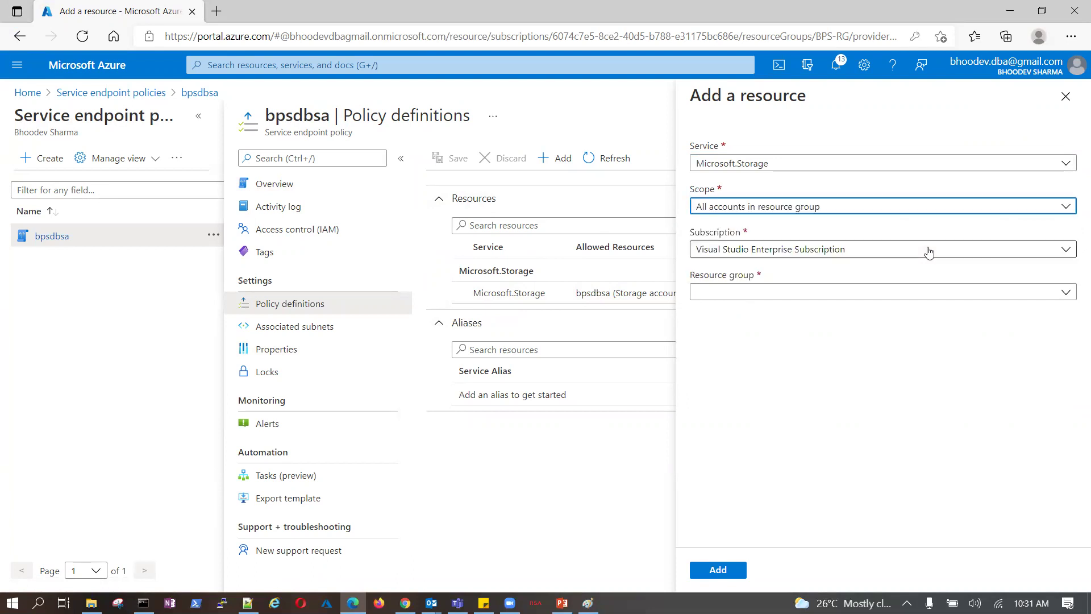
pyautogui.click(1065, 251)
pyautogui.click(1066, 252)
pyautogui.click(1067, 295)
pyautogui.click(745, 429)
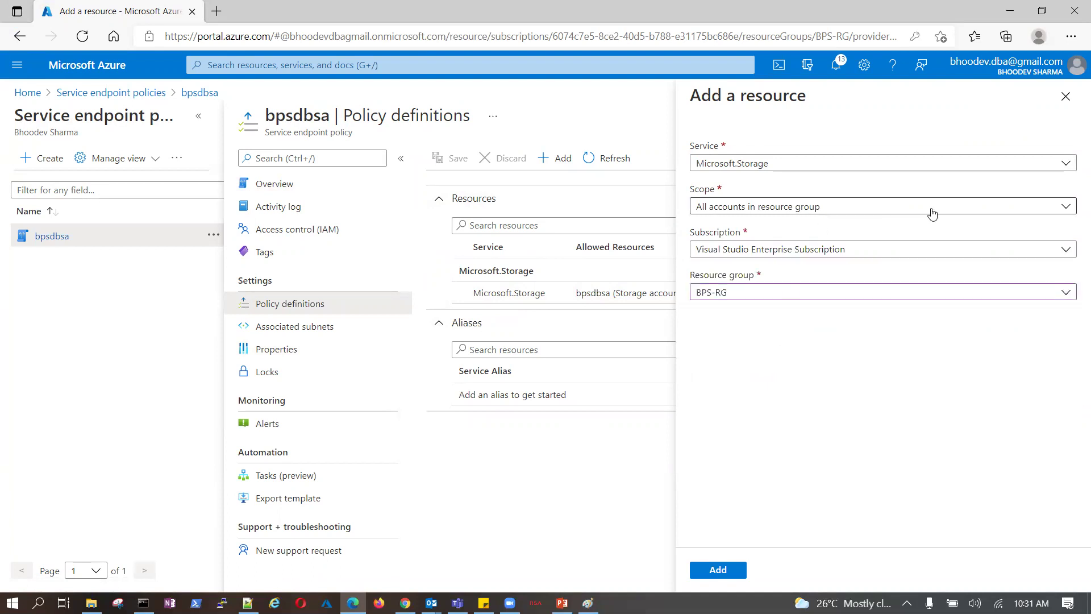
pyautogui.click(1067, 165)
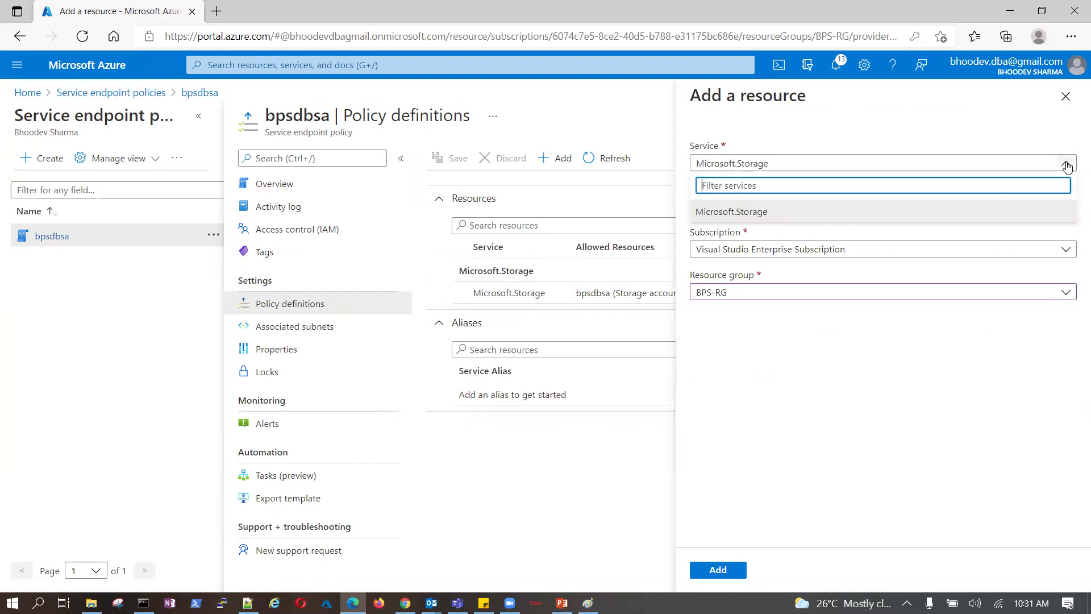
pyautogui.click(1067, 165)
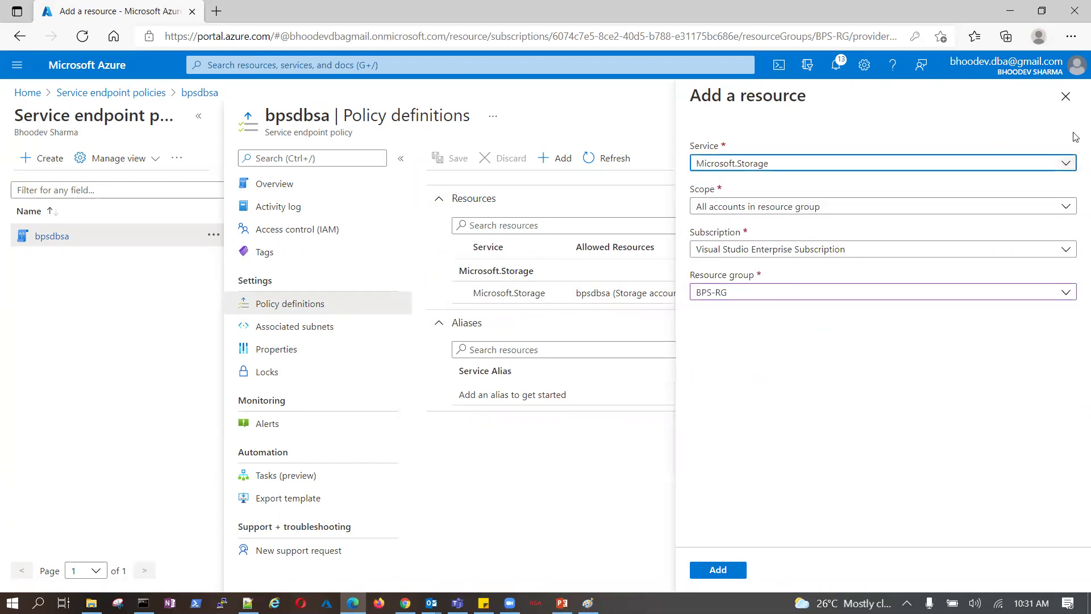
pyautogui.click(1071, 100)
pyautogui.click(617, 113)
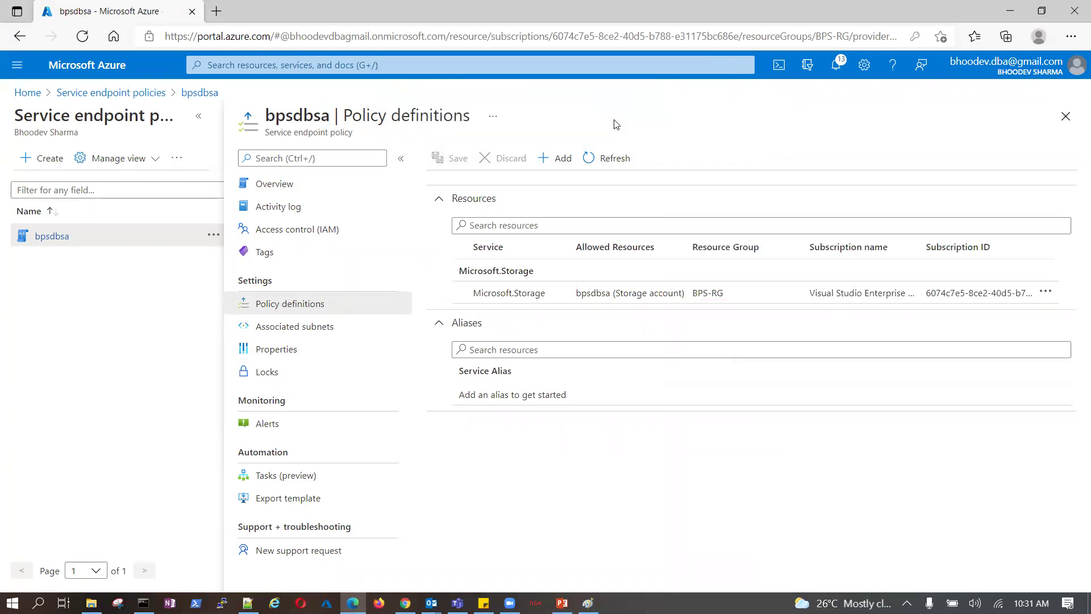
# Step: Check the Associated subnets page and its subnet association panel, which offers no virtual networks
pyautogui.click(301, 338)
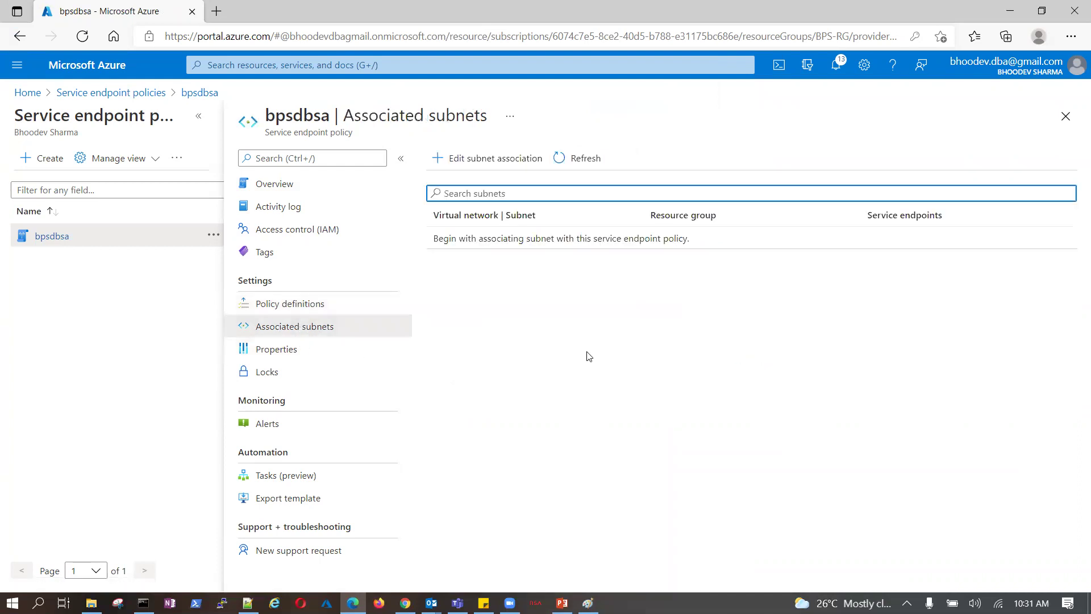
pyautogui.click(492, 159)
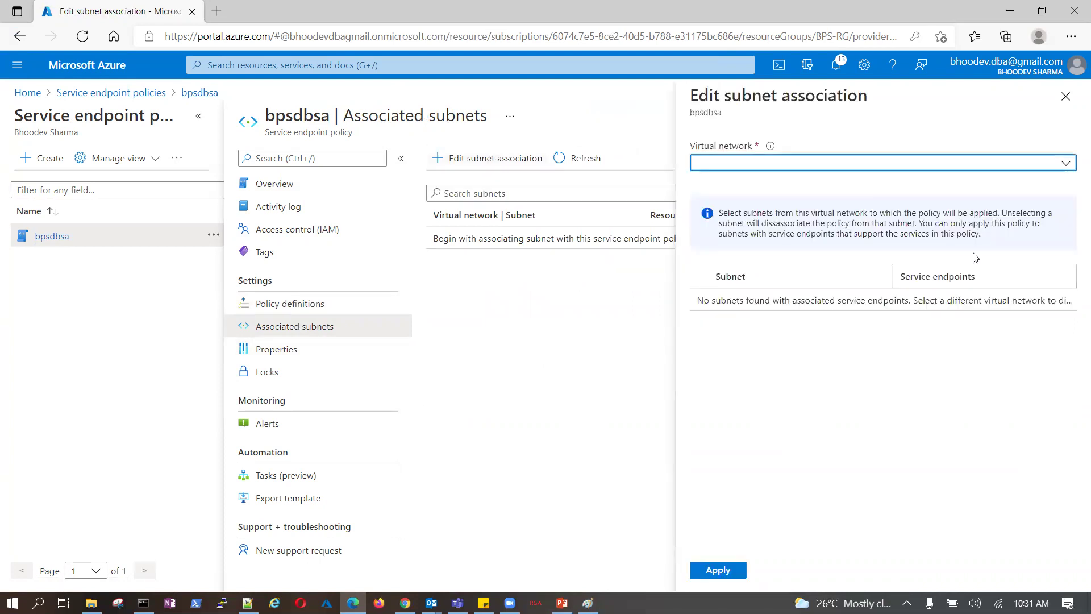
pyautogui.click(1066, 165)
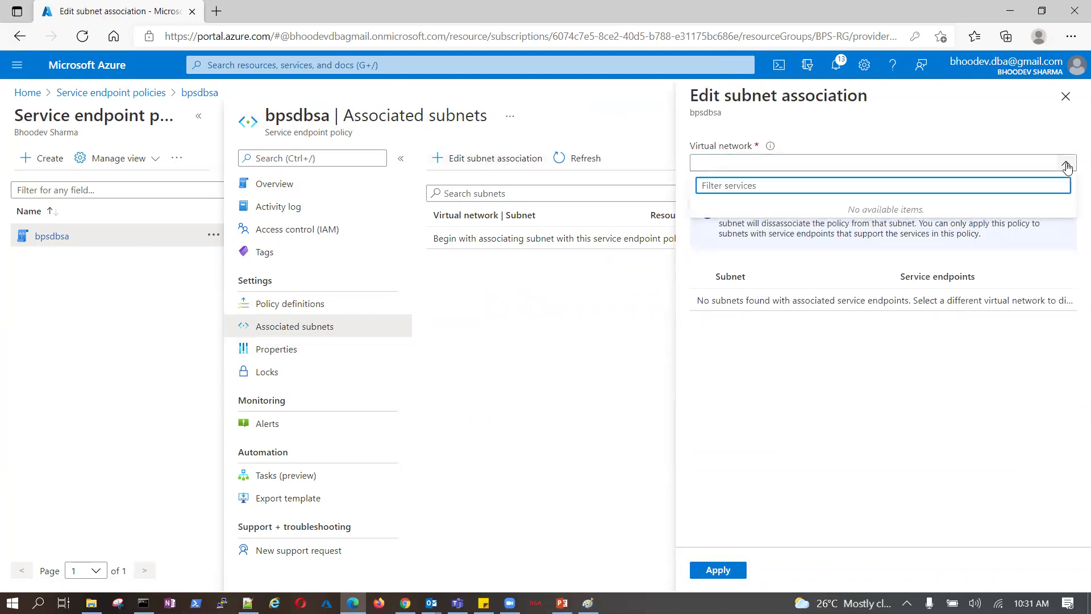
pyautogui.click(789, 422)
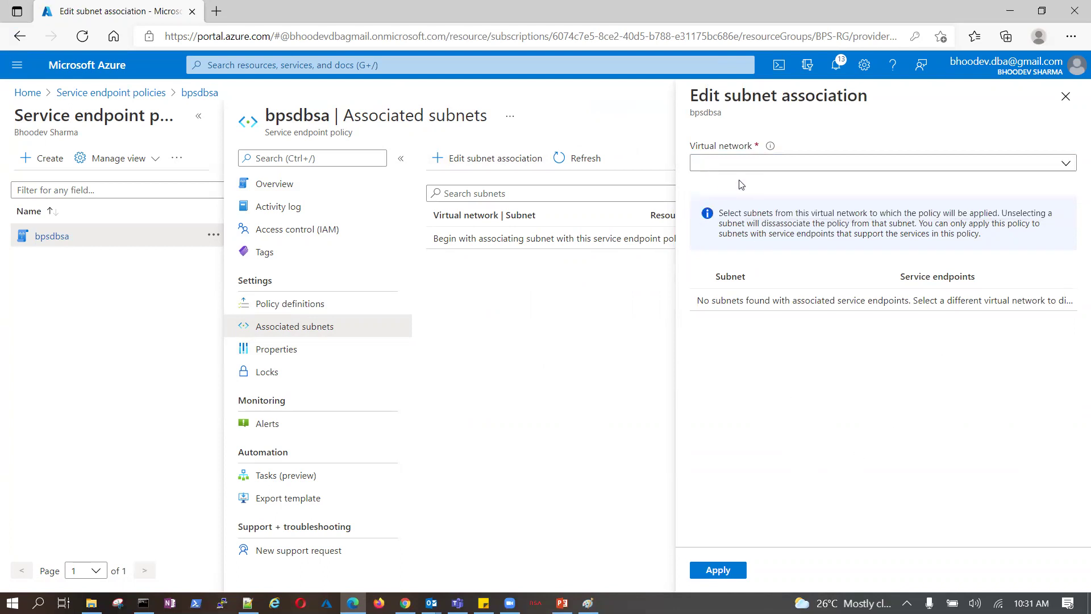
pyautogui.click(1066, 96)
pyautogui.click(592, 160)
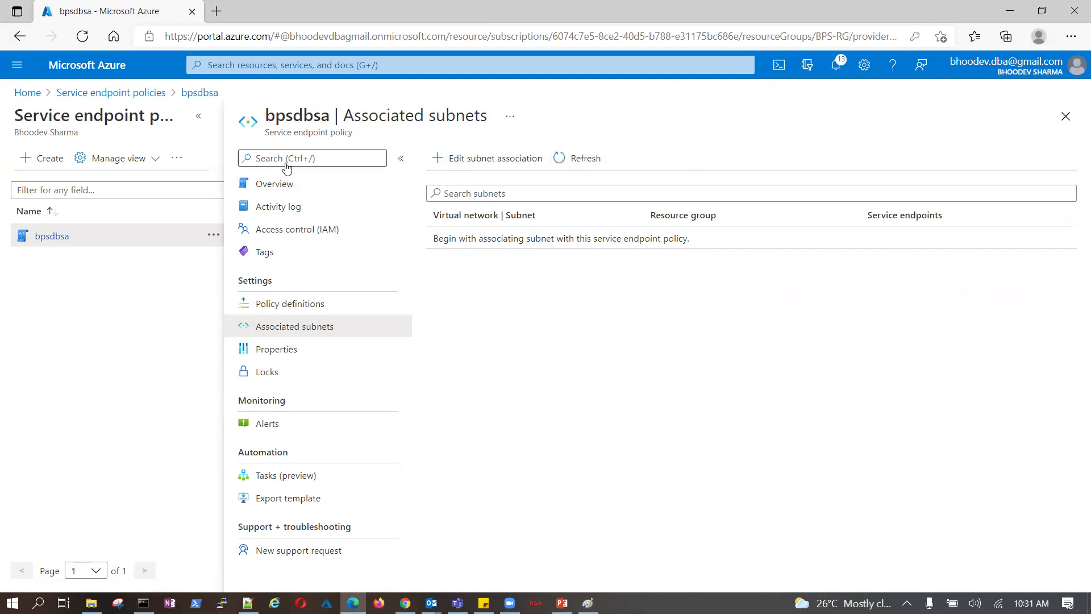
# Step: Find Private Link by searching 'private' and view its empty Private endpoints list
pyautogui.click(332, 68)
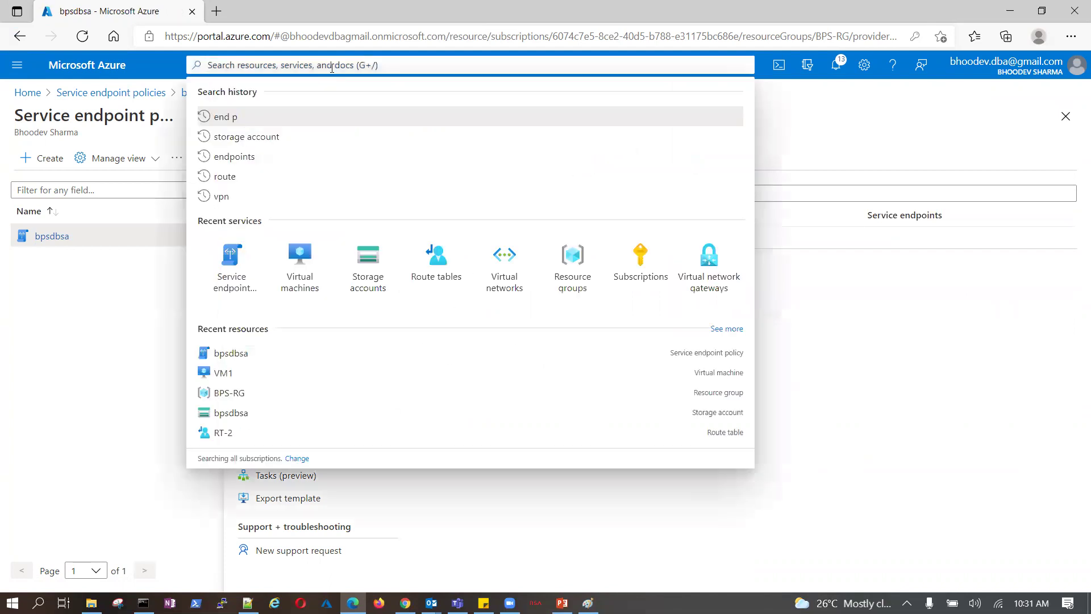
pyautogui.write('private')
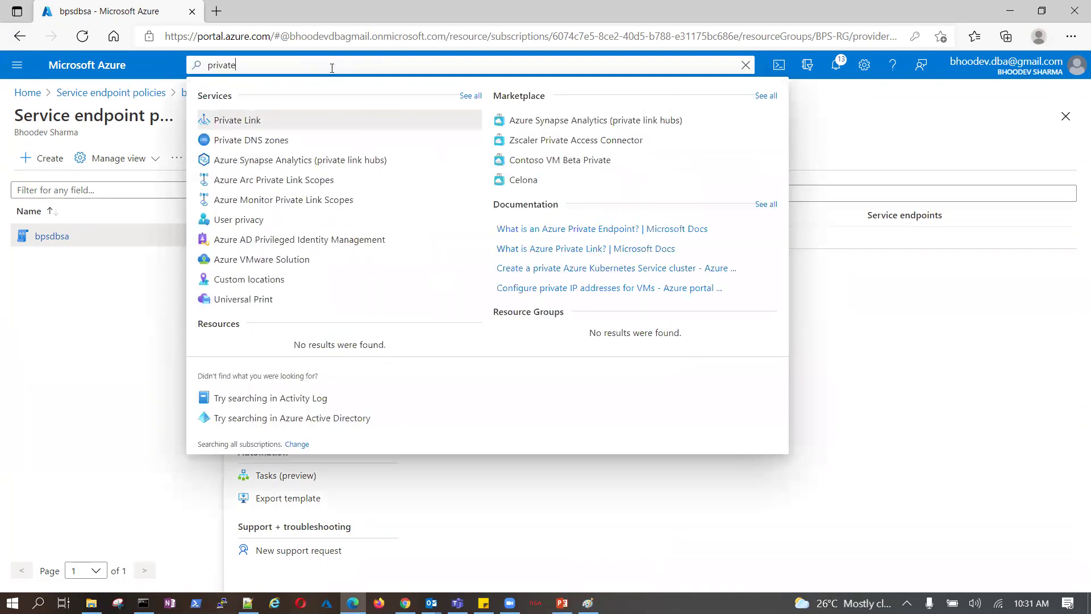
pyautogui.click(235, 125)
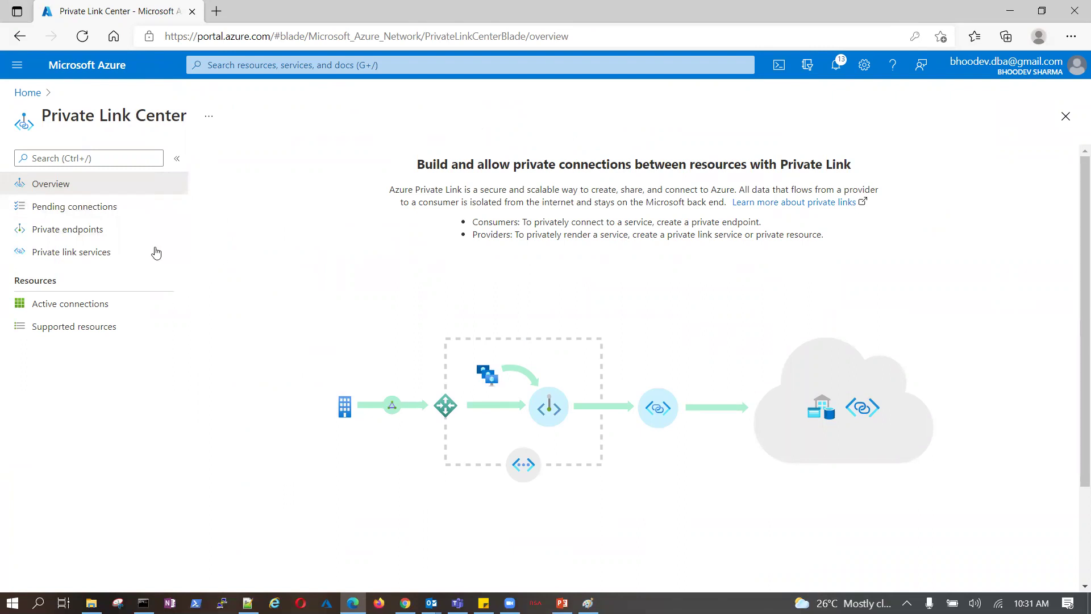
pyautogui.click(139, 230)
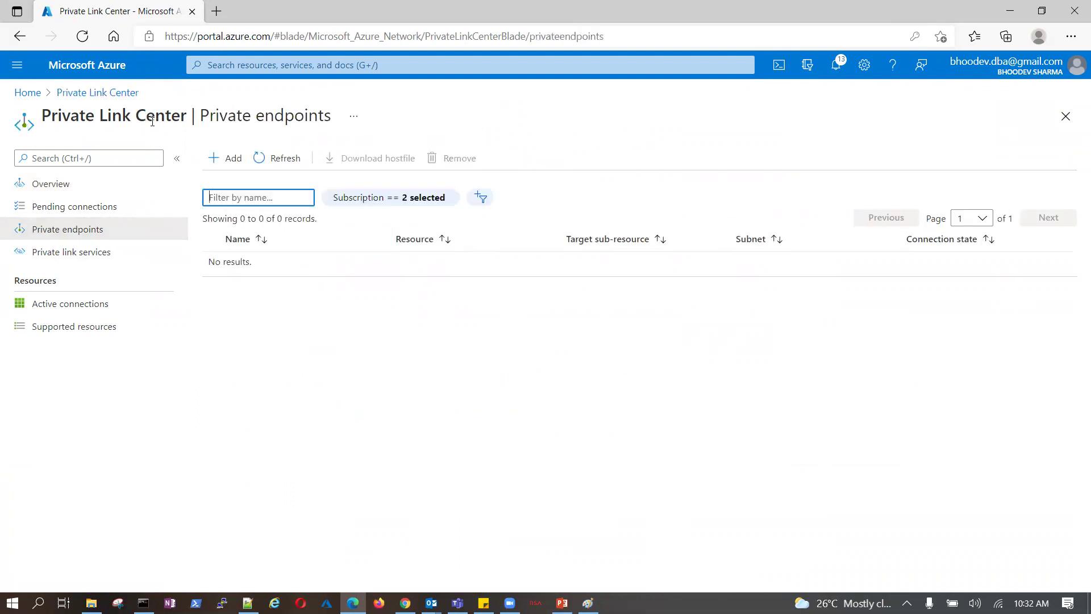
pyautogui.moveTo(202, 114); pyautogui.dragTo(332, 118)
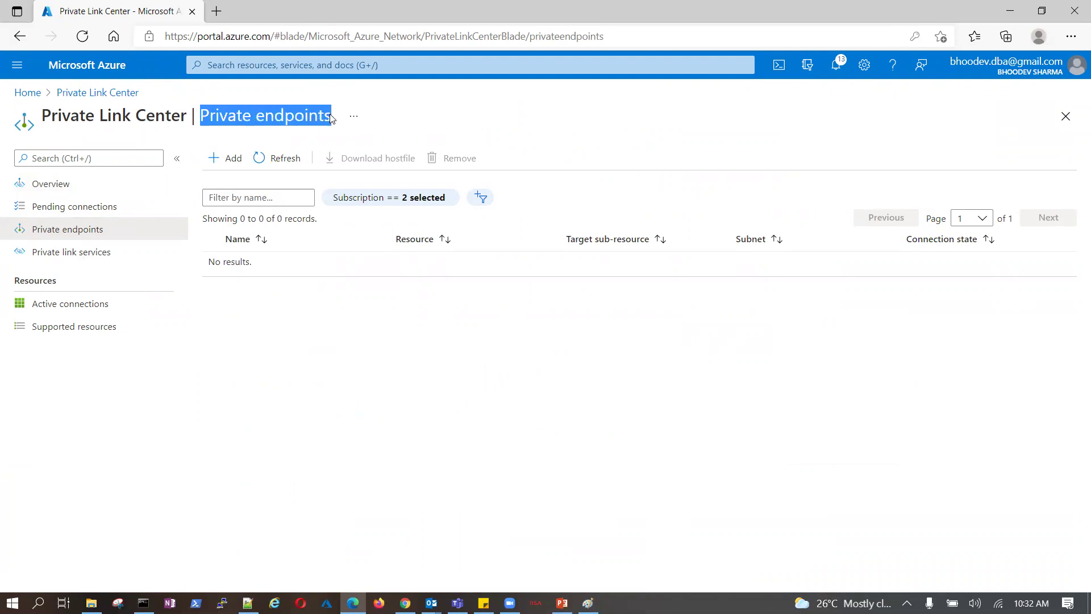
pyautogui.click(301, 60)
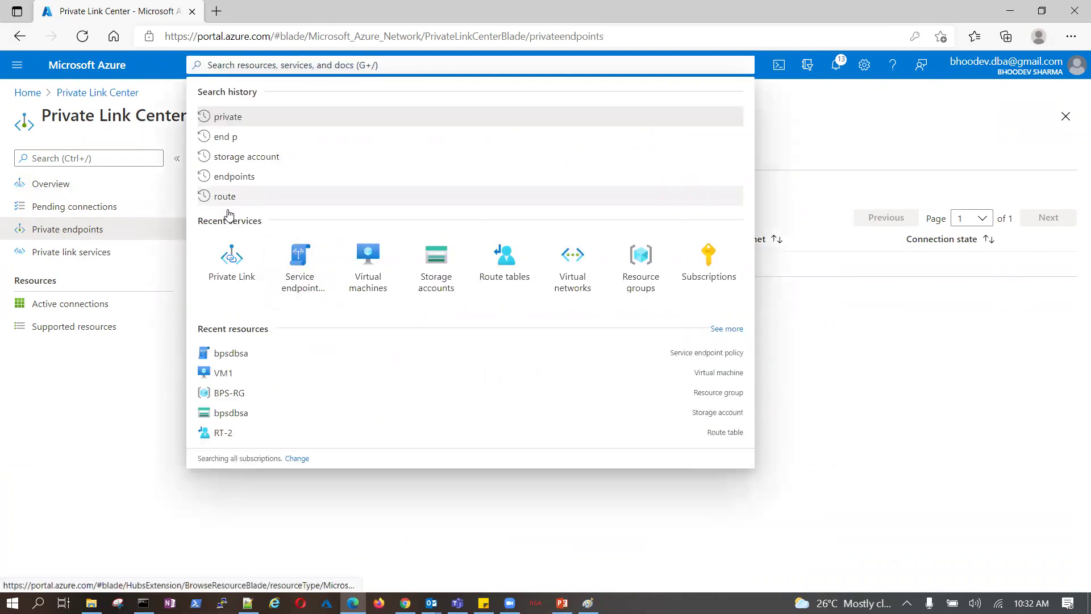
# Step: Begin a service endpoint policy named bpsep in BPS-RG and reach its policy definitions
pyautogui.click(299, 255)
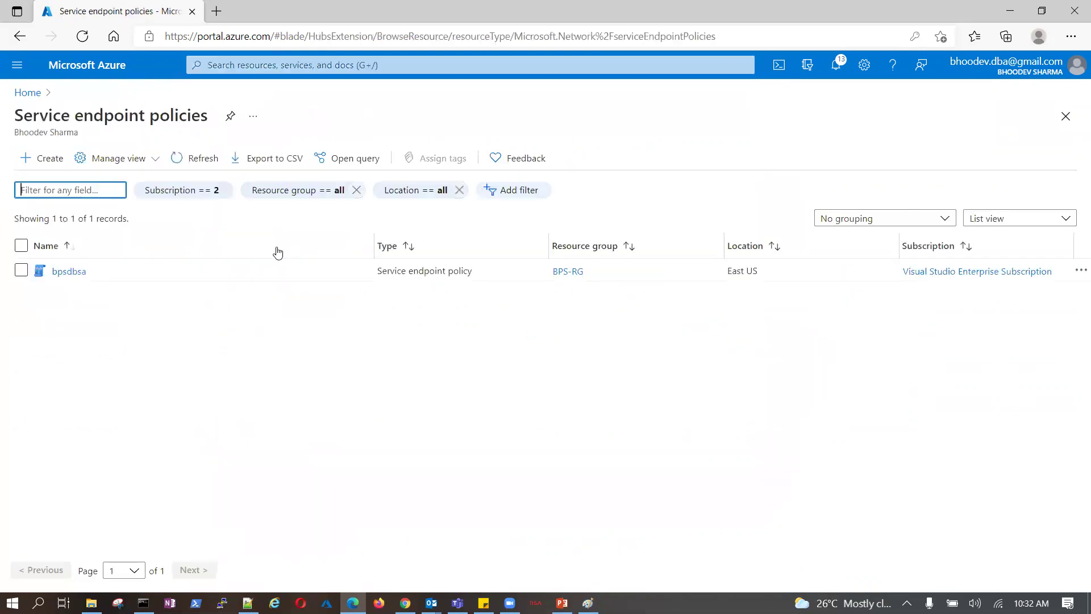
pyautogui.click(50, 161)
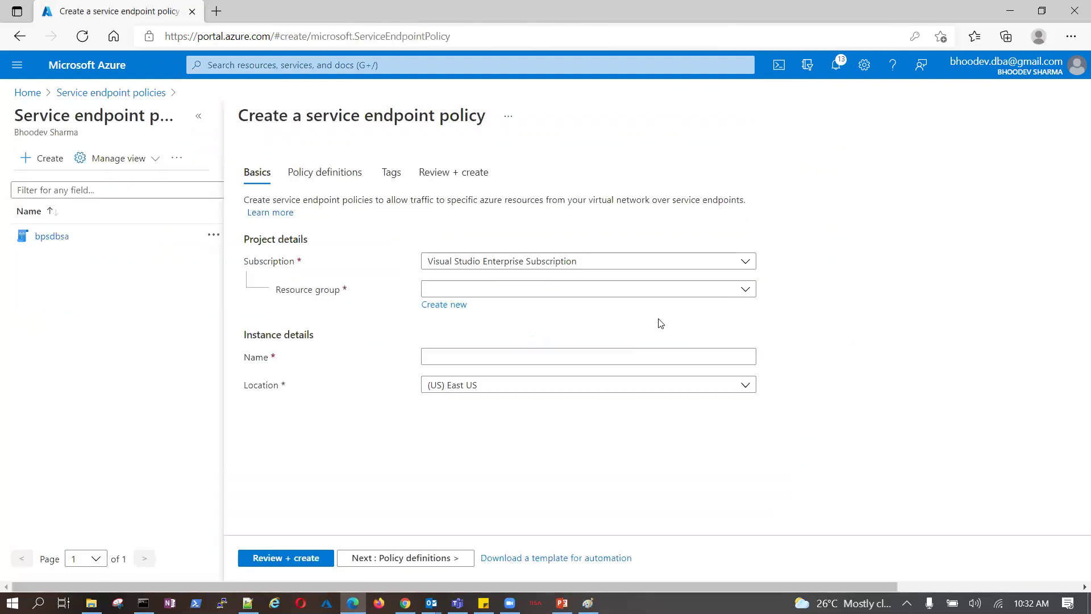
pyautogui.click(745, 288)
pyautogui.click(461, 340)
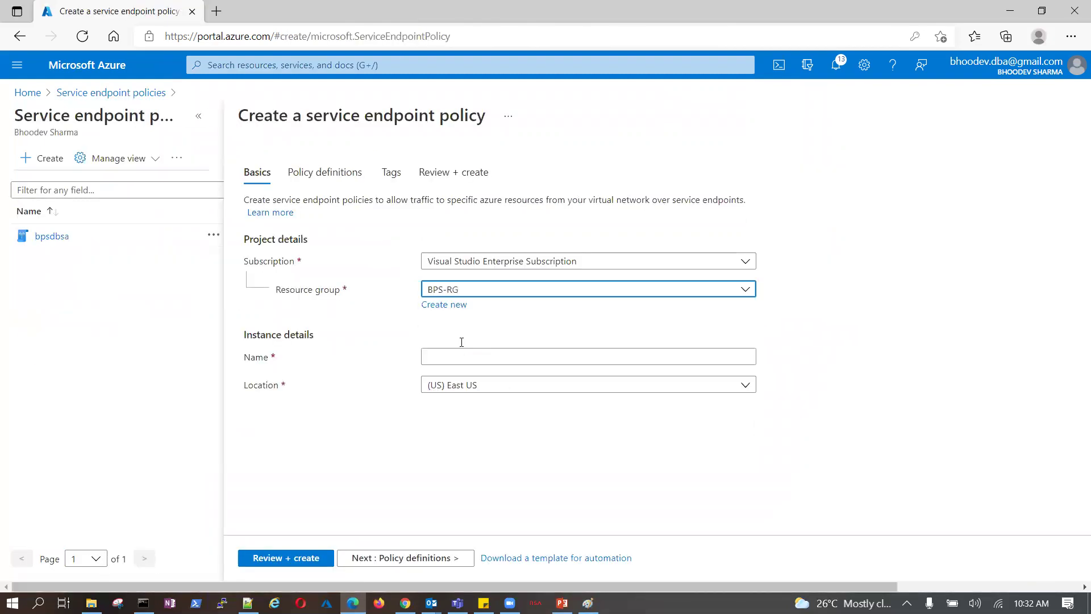
pyautogui.click(475, 358)
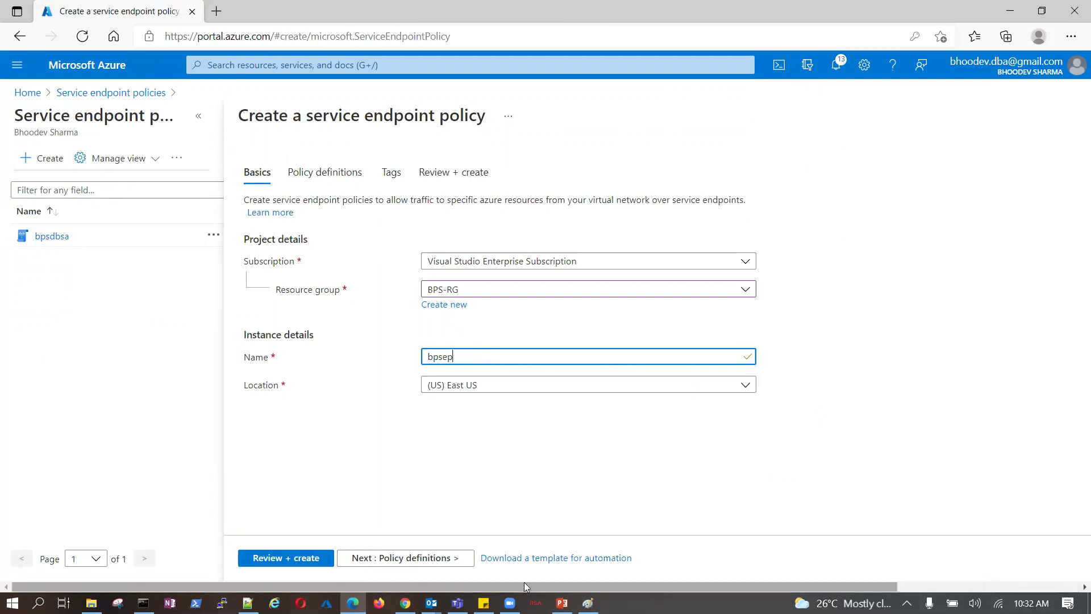
pyautogui.click(438, 557)
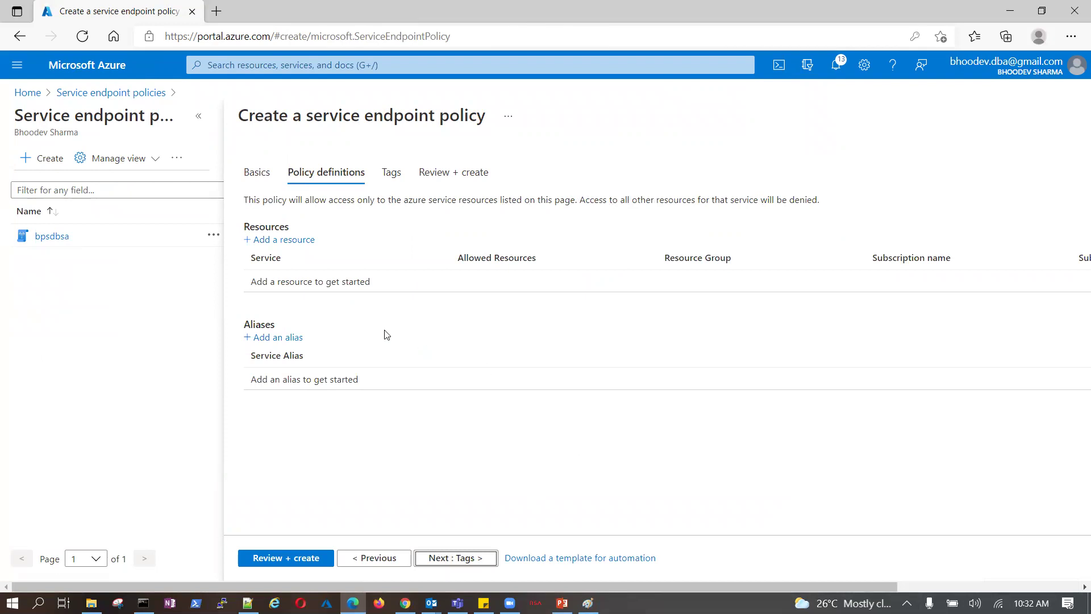
# Step: Browse the Add a resource panel with Scope set to All accounts in subscription, adding nothing
pyautogui.click(271, 240)
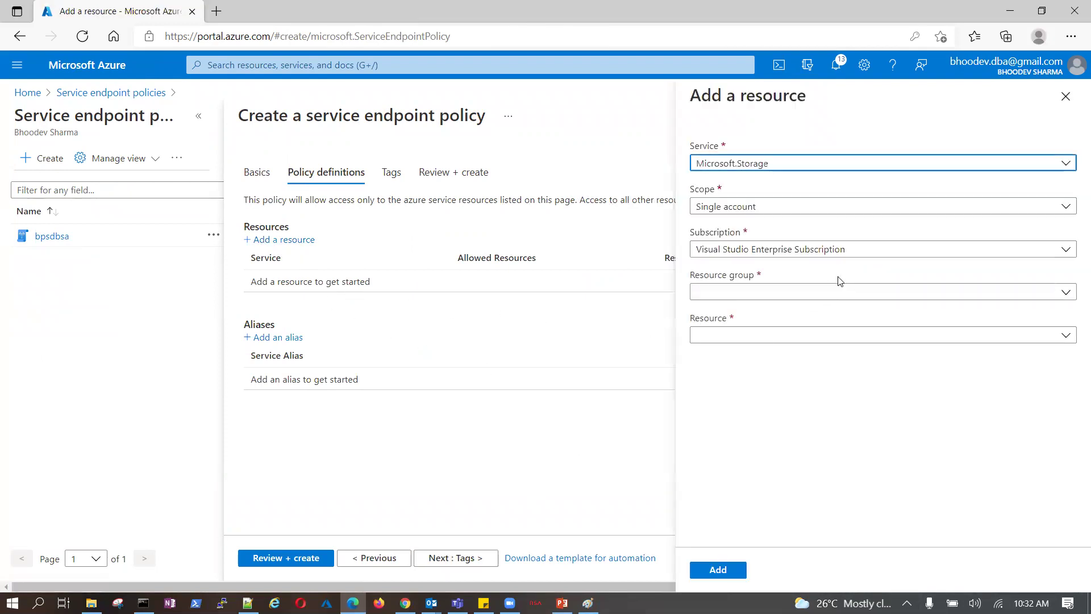
pyautogui.click(1065, 208)
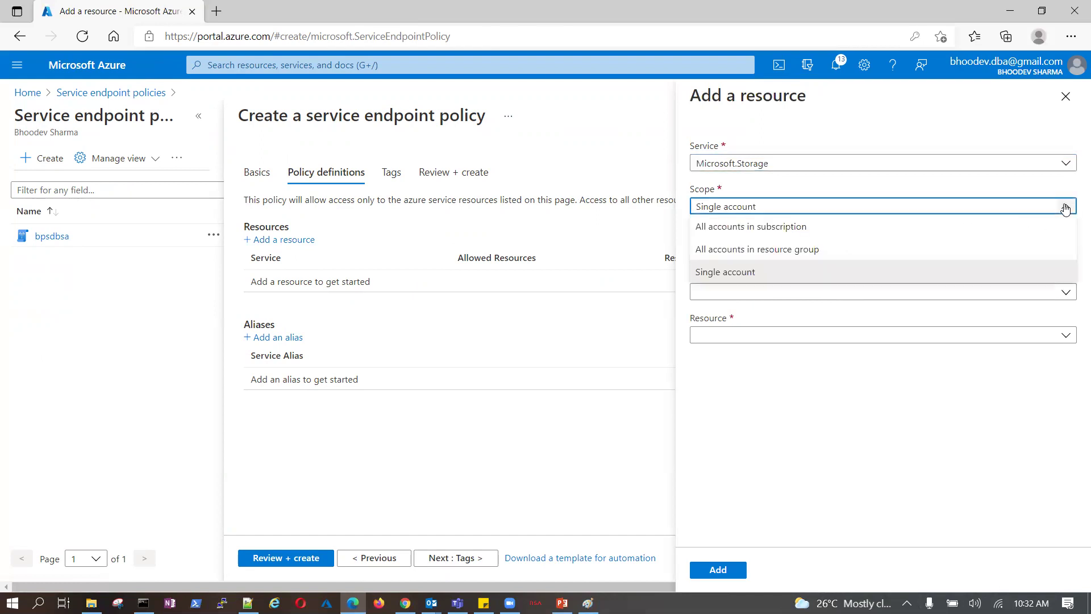
pyautogui.click(850, 227)
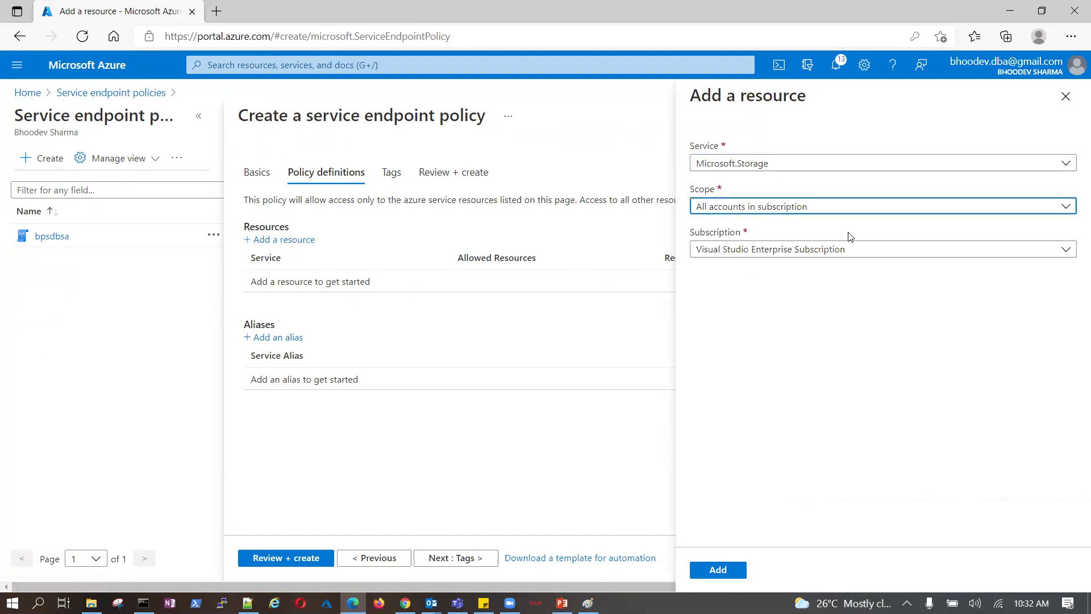
pyautogui.click(1065, 251)
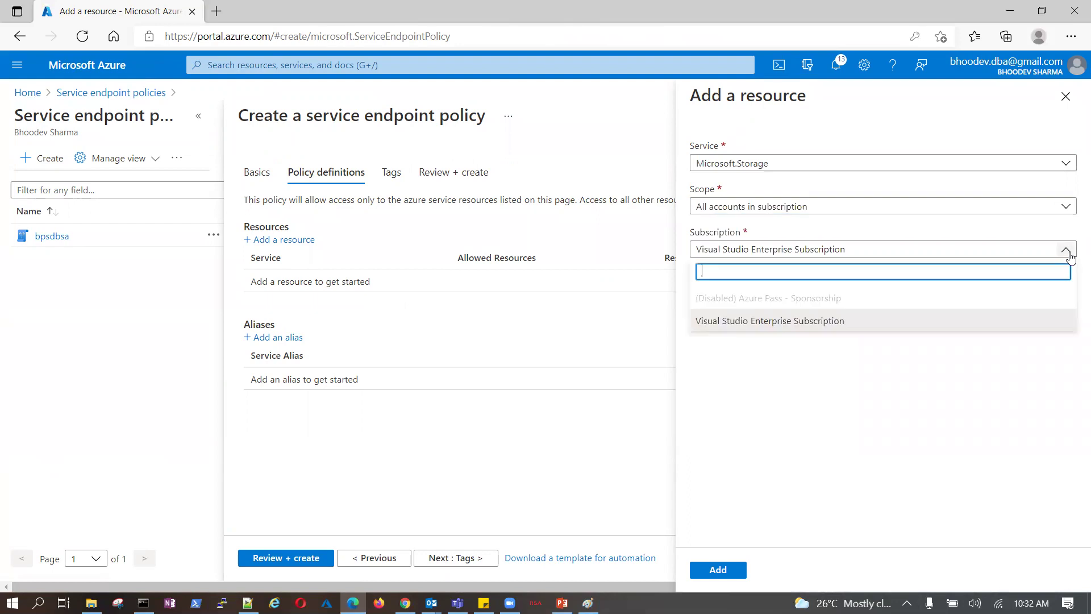
pyautogui.click(1065, 163)
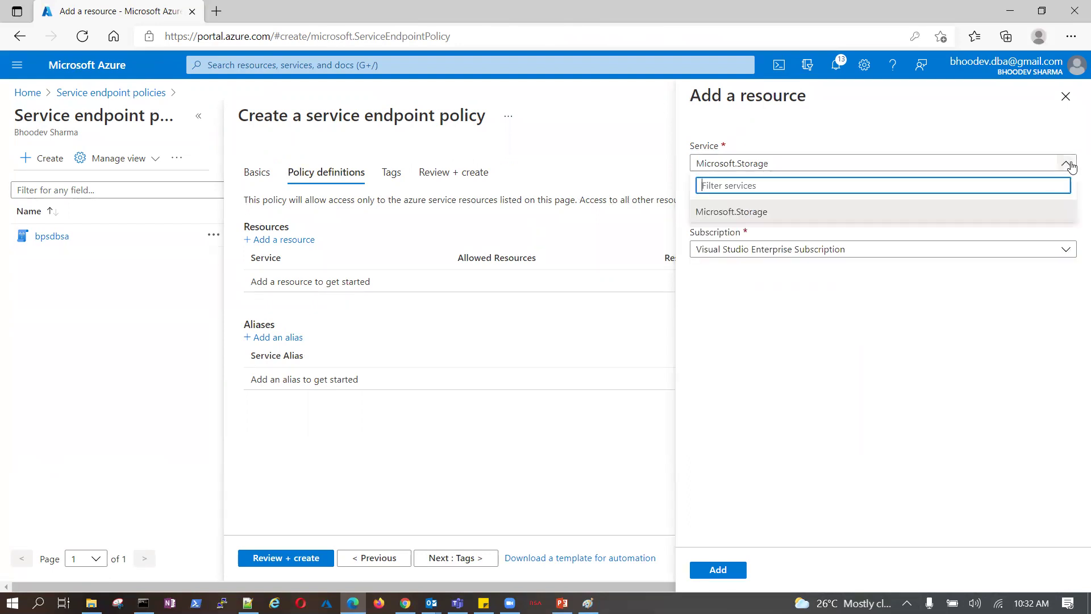
pyautogui.click(1065, 96)
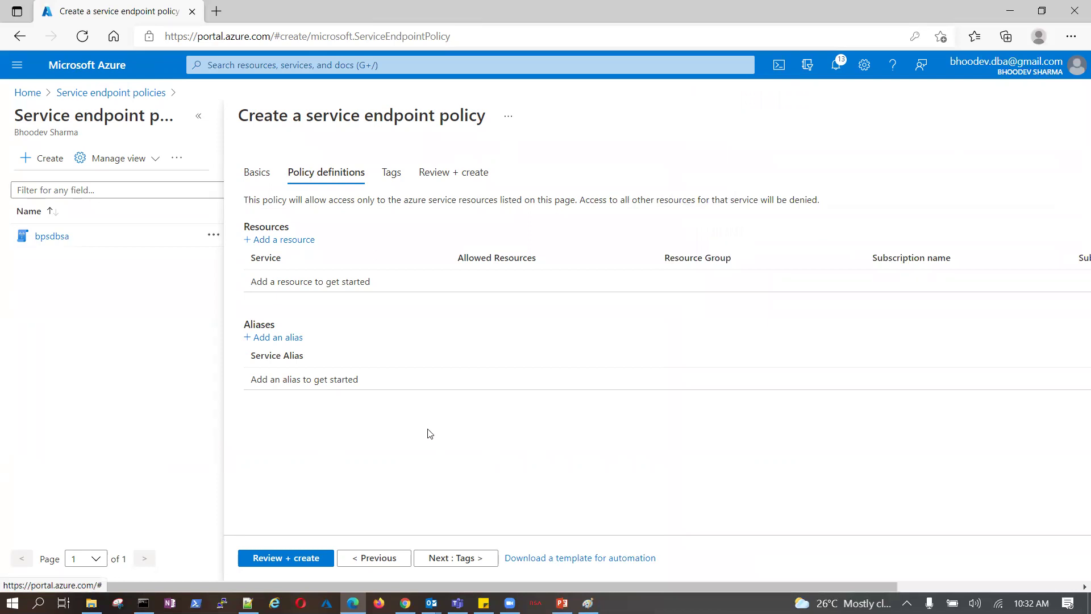
# Step: Browse the available service aliases for the policy and close without adding one
pyautogui.click(286, 340)
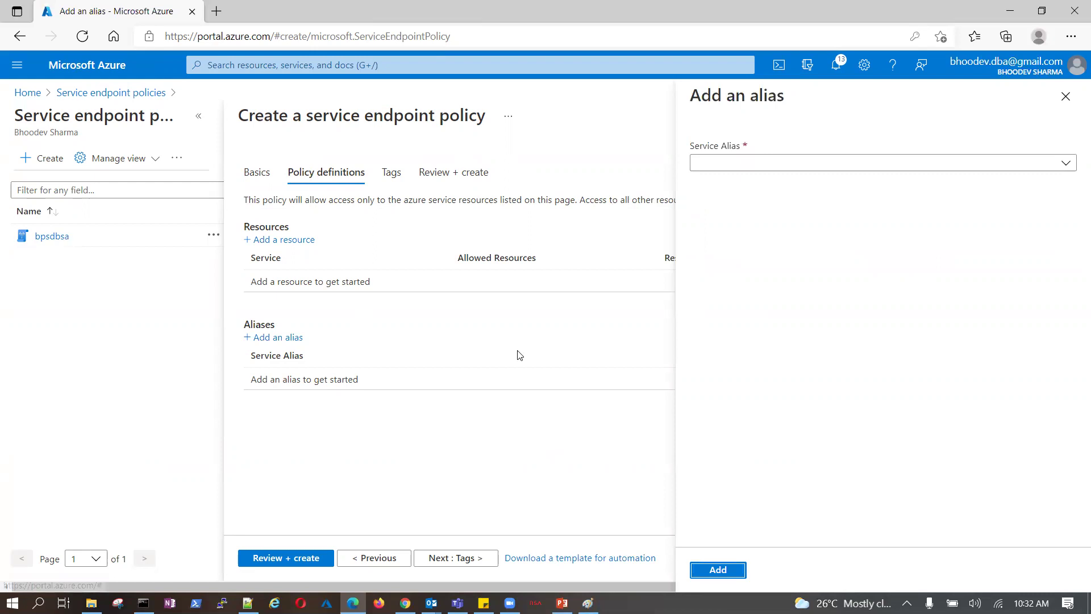
pyautogui.click(1065, 164)
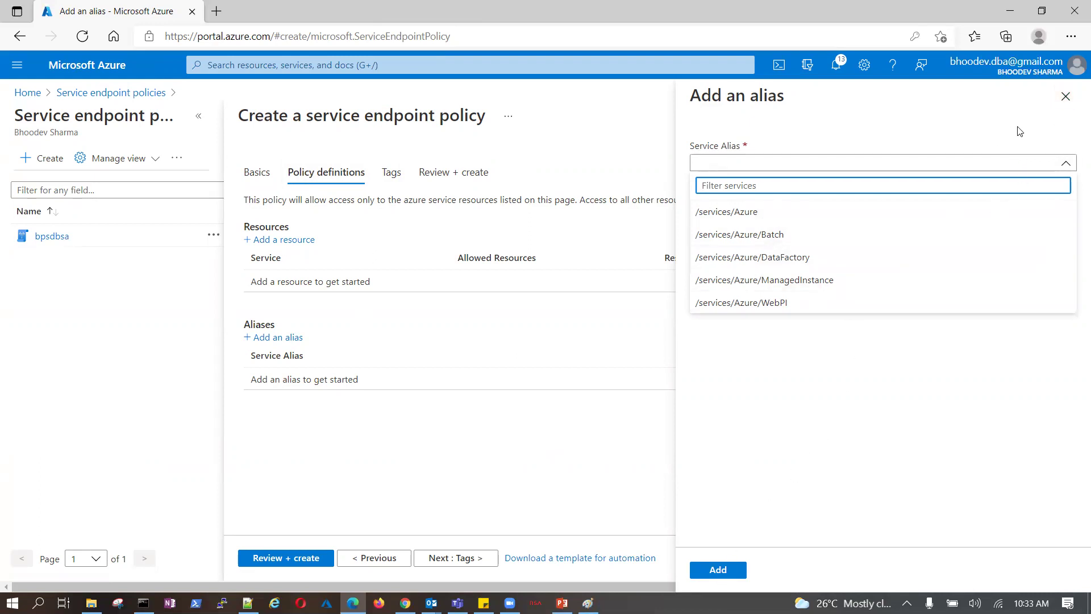
pyautogui.click(1071, 108)
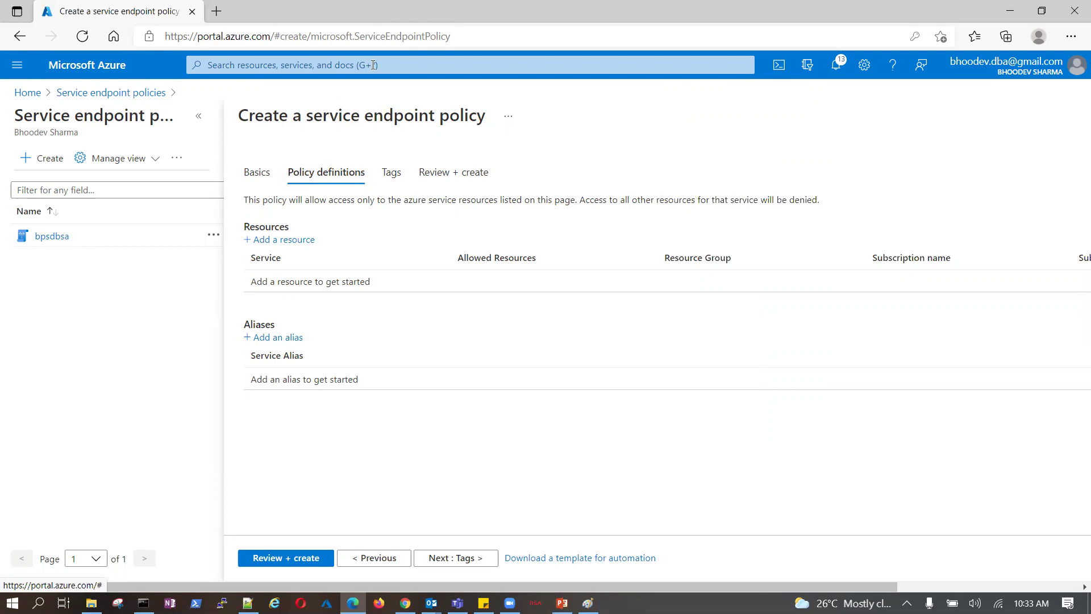
# Step: Open VM1's networking settings and view its effective security rules
pyautogui.click(373, 65)
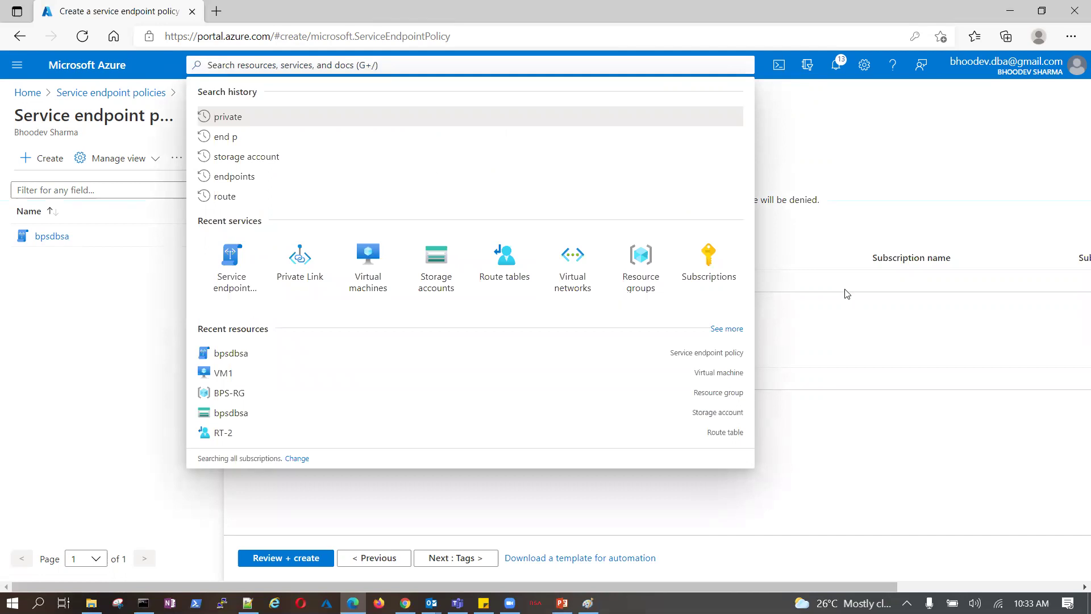
pyautogui.click(372, 275)
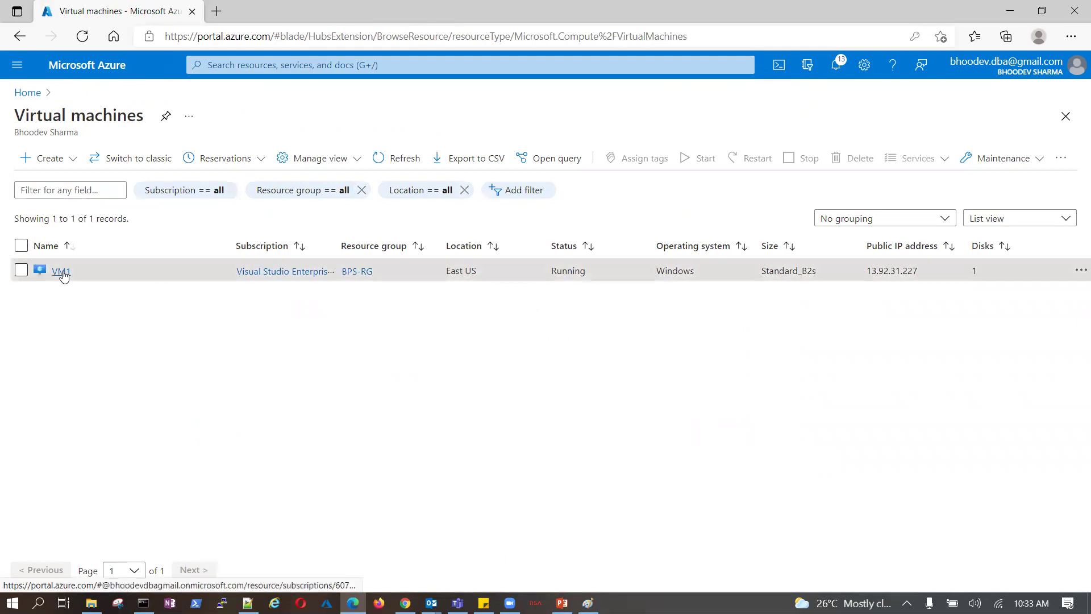
pyautogui.click(62, 271)
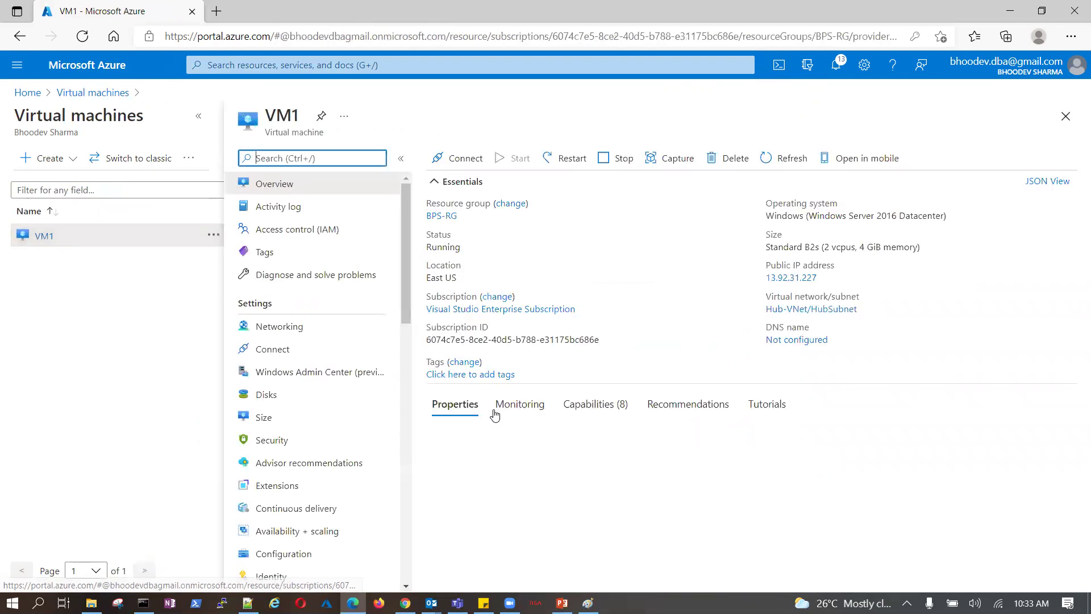
pyautogui.click(277, 329)
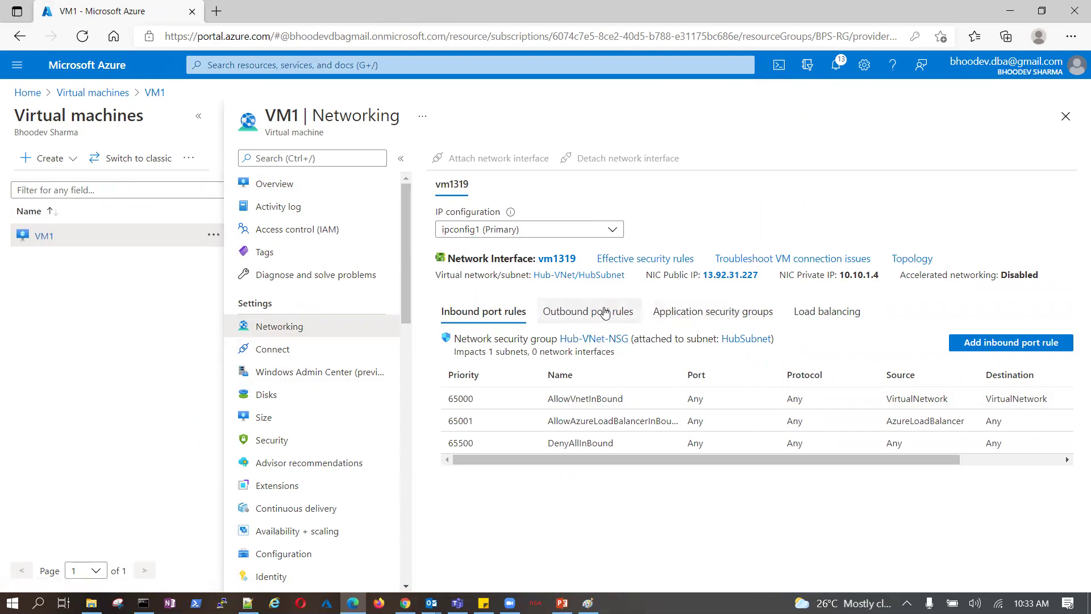
pyautogui.click(629, 260)
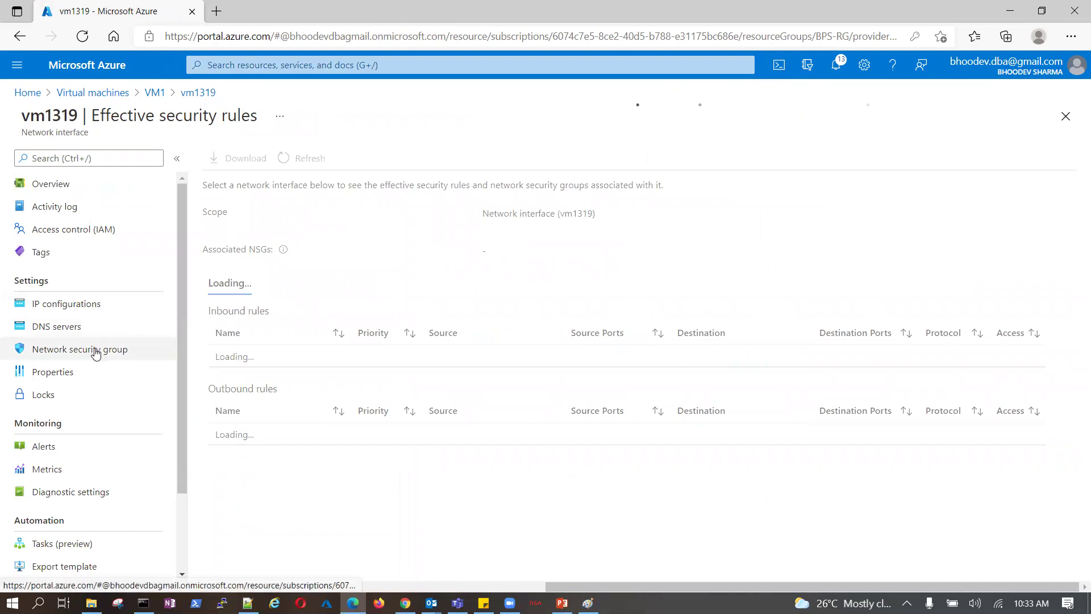
# Step: Review vm1319's IP configurations, DNS servers, network security group and properties, then return to its overview
pyautogui.click(88, 307)
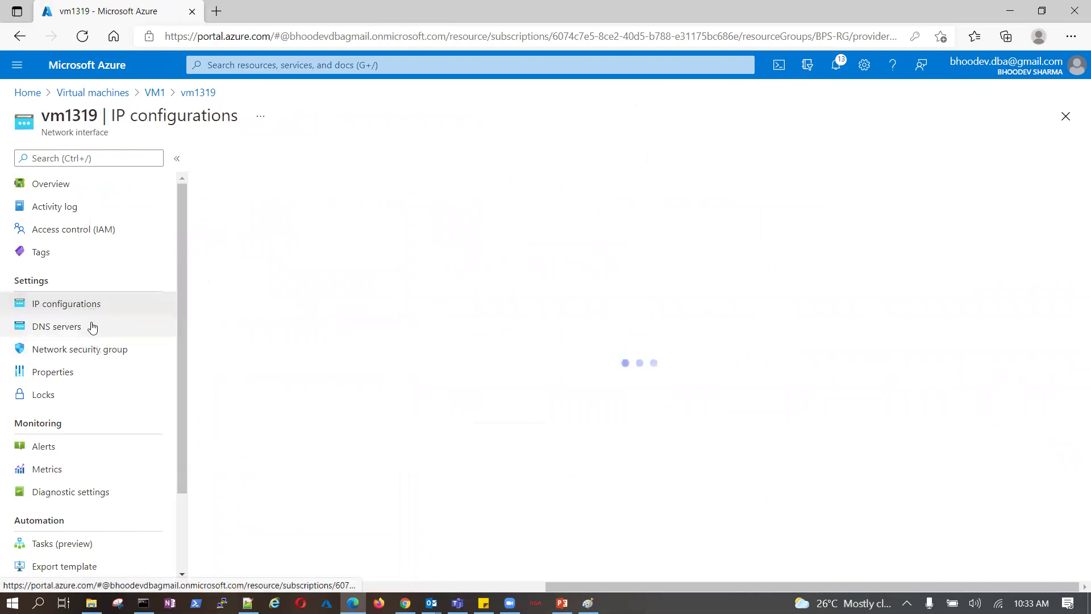
pyautogui.click(79, 334)
pyautogui.click(88, 350)
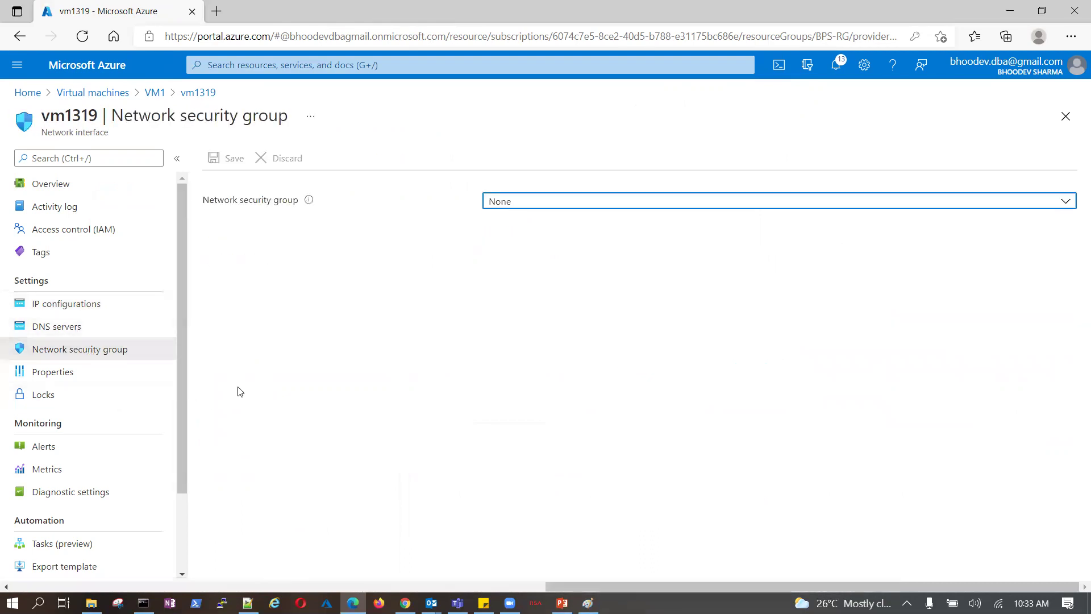
pyautogui.click(49, 372)
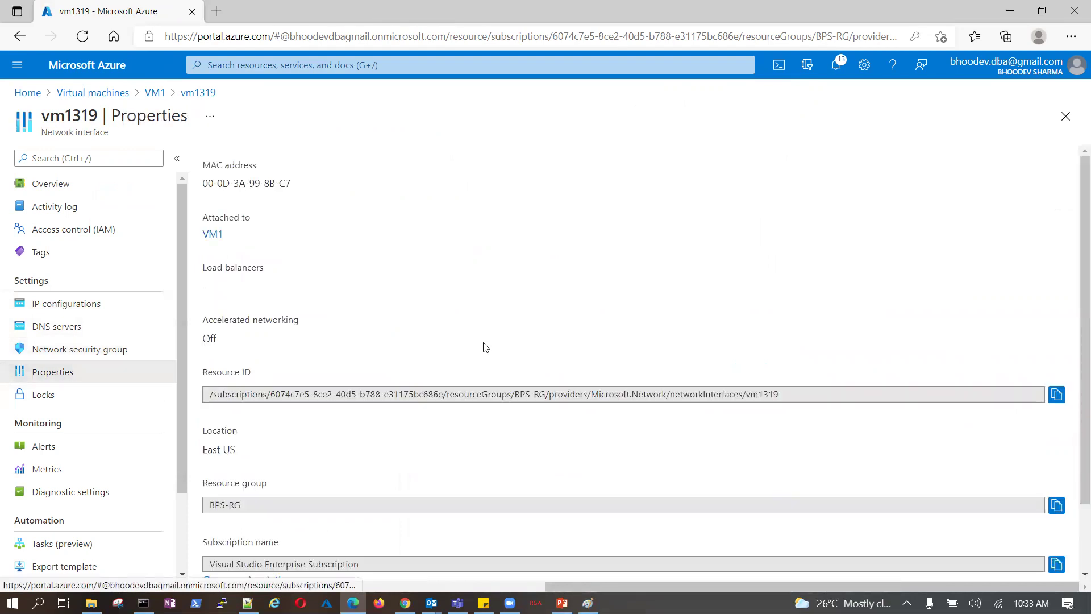
pyautogui.scroll(-3, 485, 348)
pyautogui.click(189, 94)
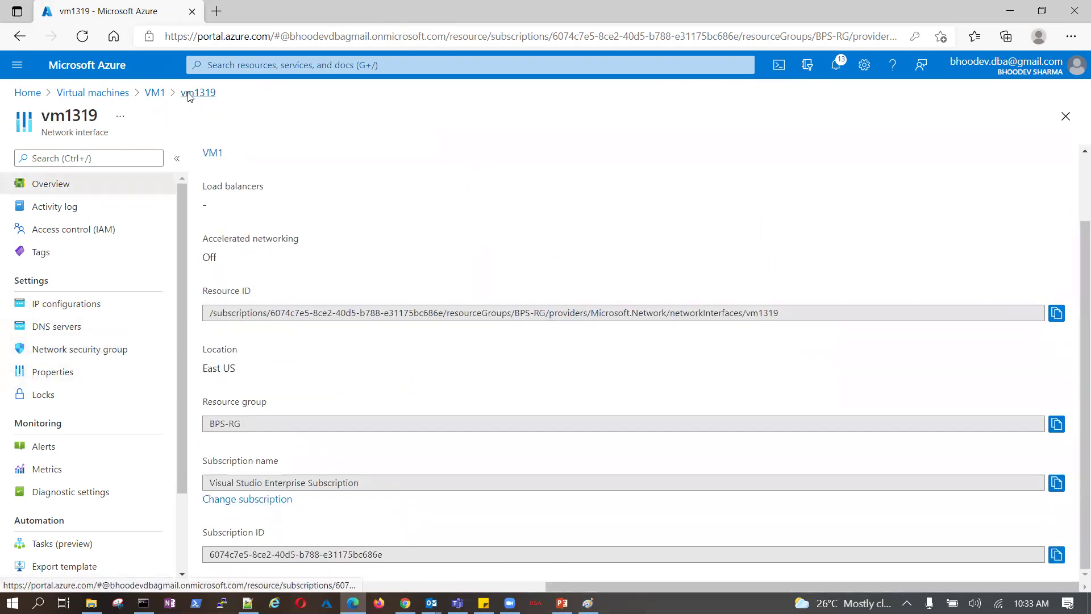
pyautogui.click(325, 64)
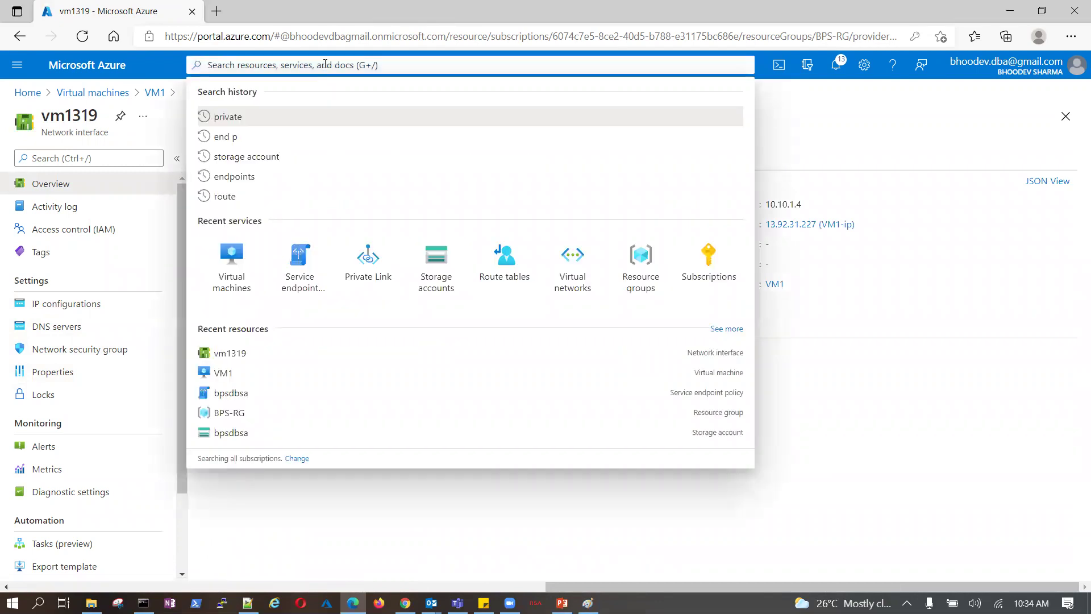
# Step: Find the bpsdbsa storage account via a 'storage' search and open its Networking settings
pyautogui.write('storage')
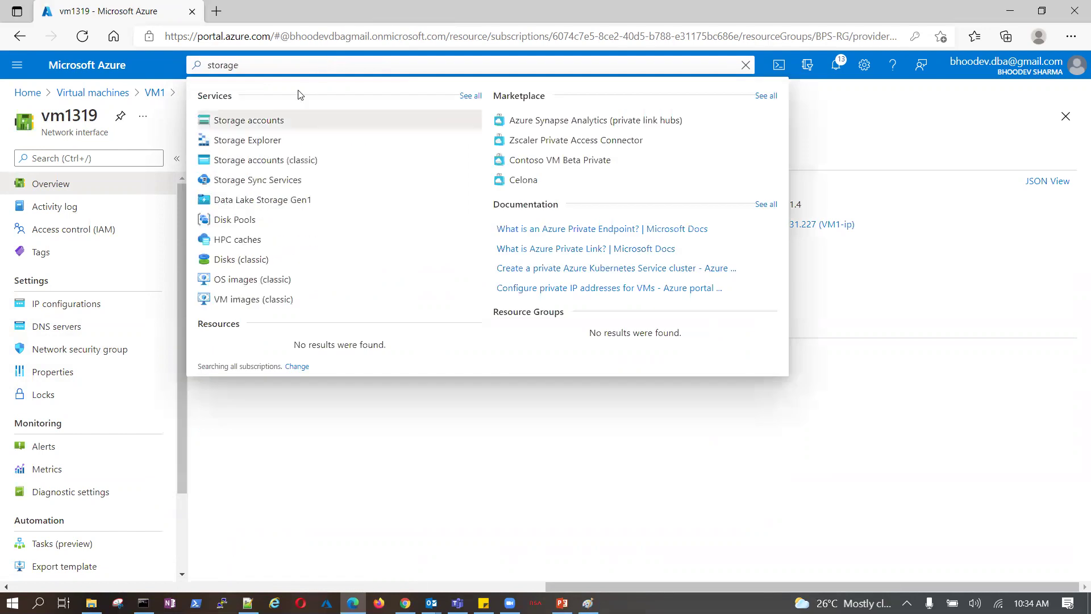
pyautogui.click(271, 119)
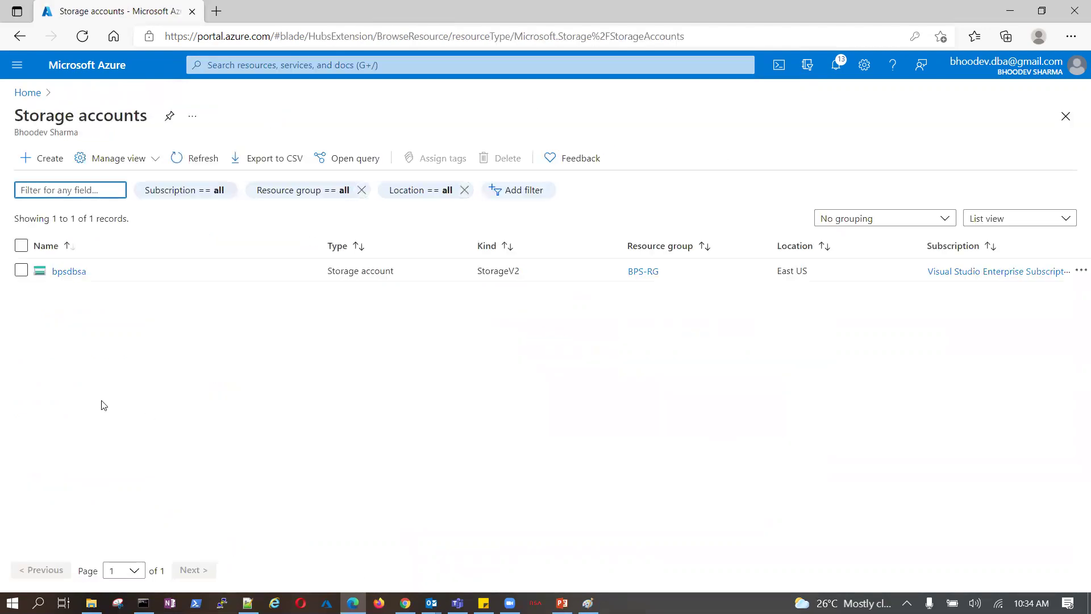
pyautogui.click(68, 272)
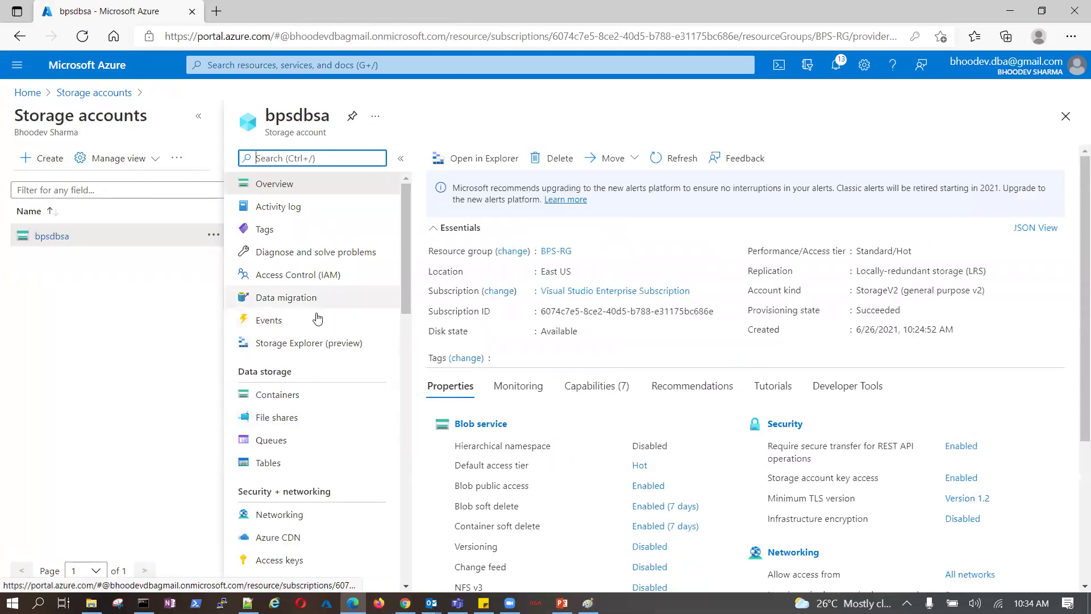
pyautogui.scroll(-2, 306, 296)
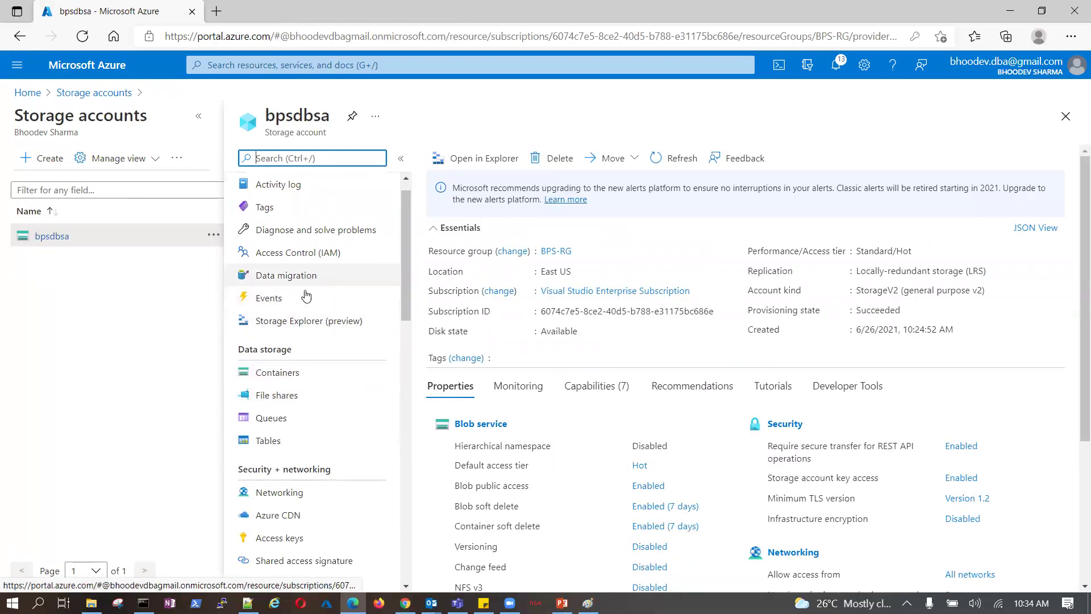
pyautogui.scroll(2, 389, 302)
pyautogui.scroll(-3, 390, 301)
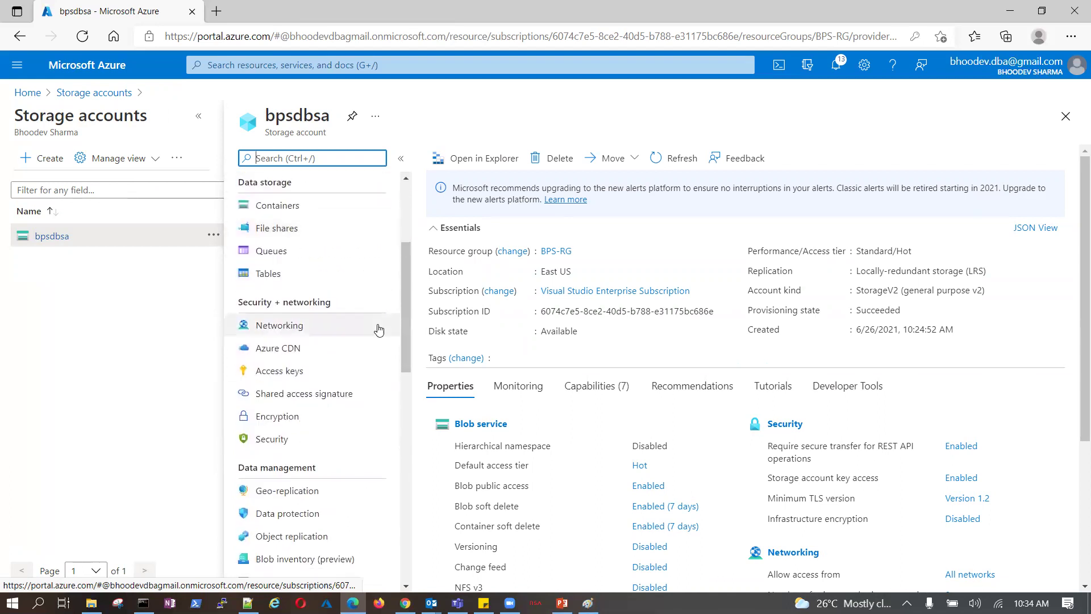
pyautogui.click(371, 326)
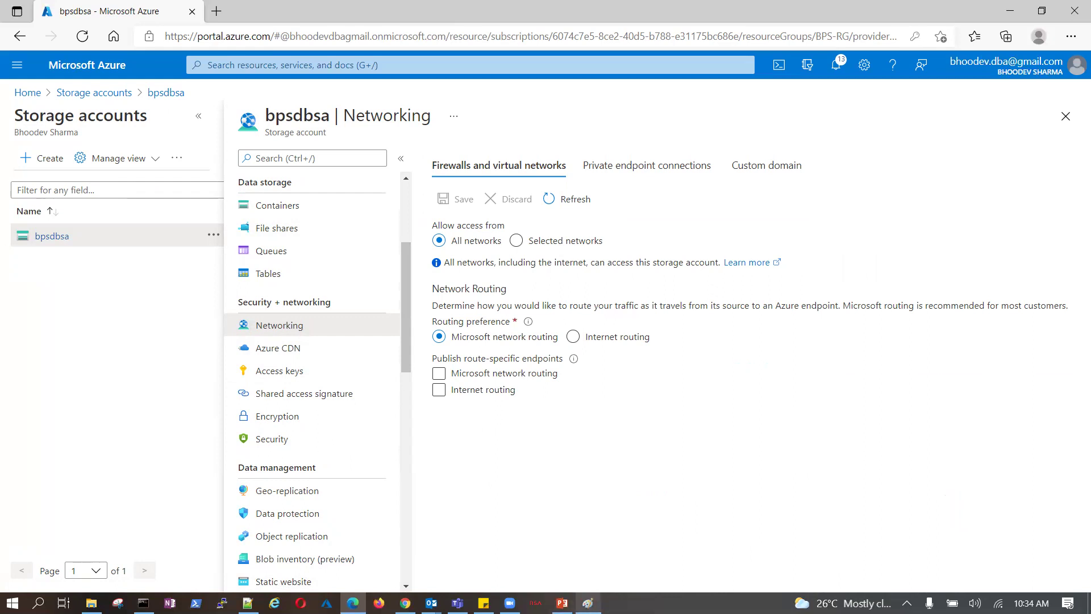
# Step: Glance at the Paint sketch and the Chrome window, then return to the Azure portal
pyautogui.click(588, 603)
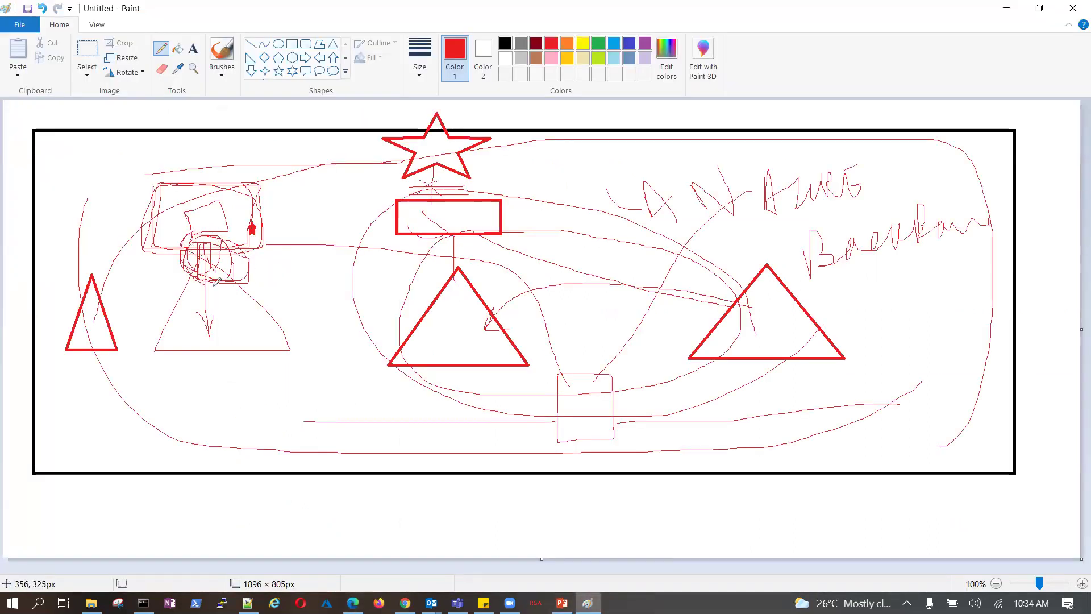
pyautogui.click(405, 602)
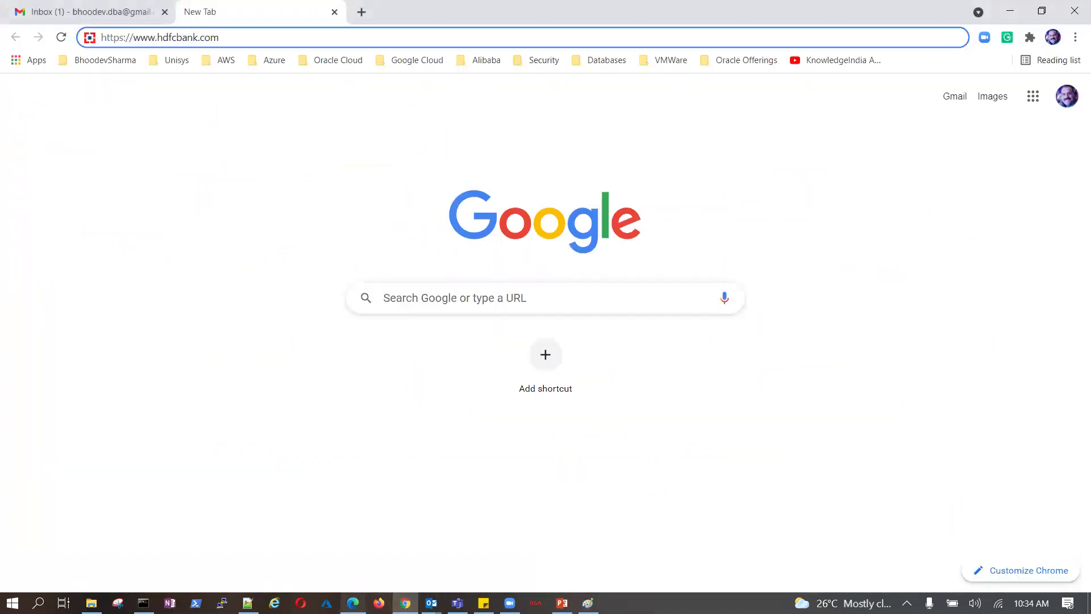
pyautogui.click(353, 603)
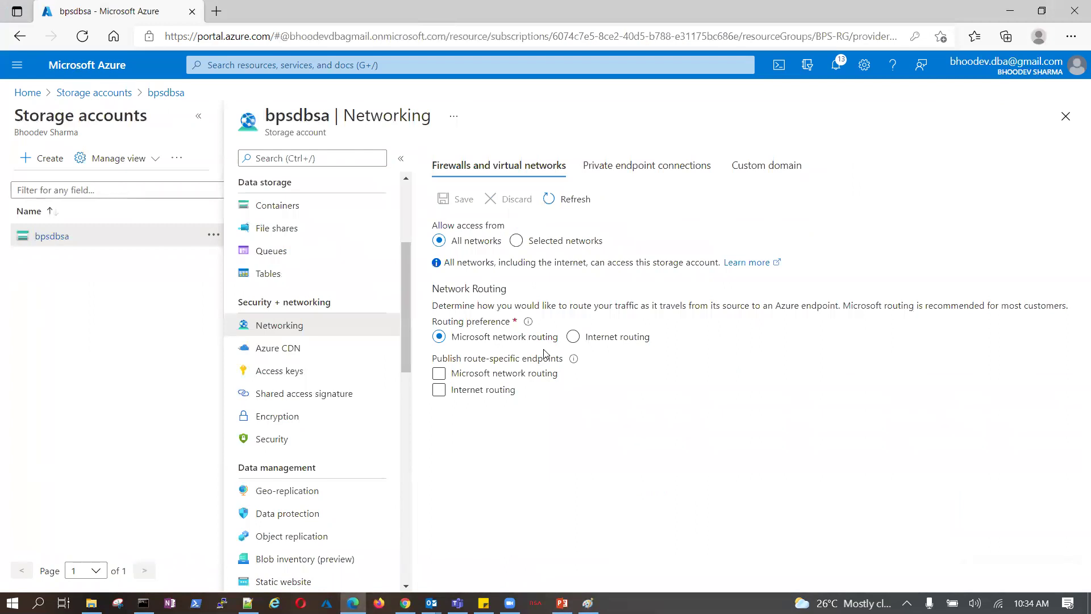
# Step: Switch bpsdbsa's network access to Selected networks and scroll down to the Virtual networks section
pyautogui.moveTo(452, 241); pyautogui.dragTo(503, 246)
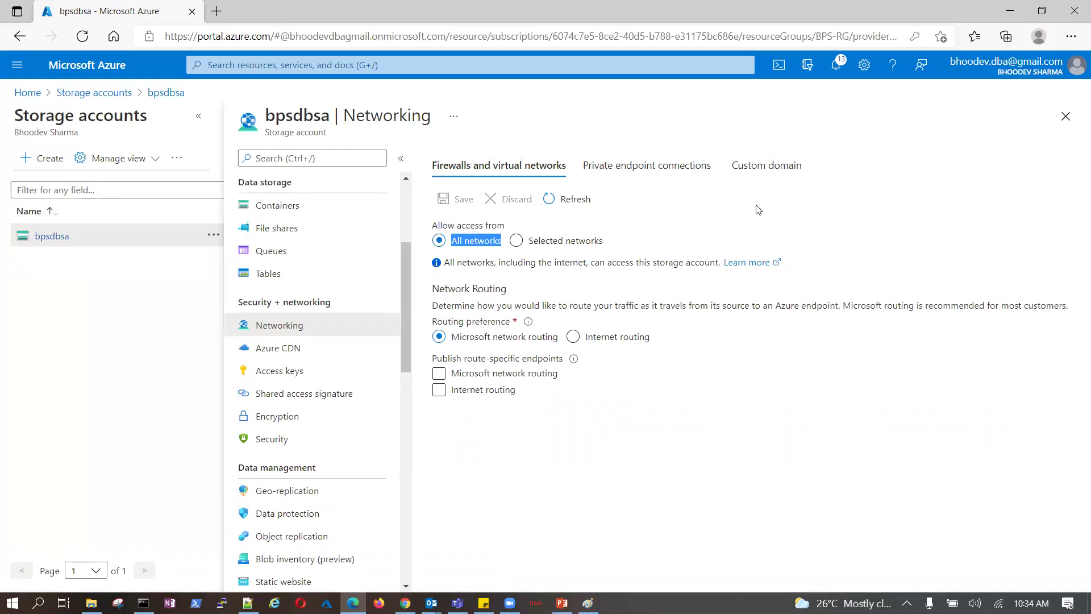
pyautogui.click(523, 242)
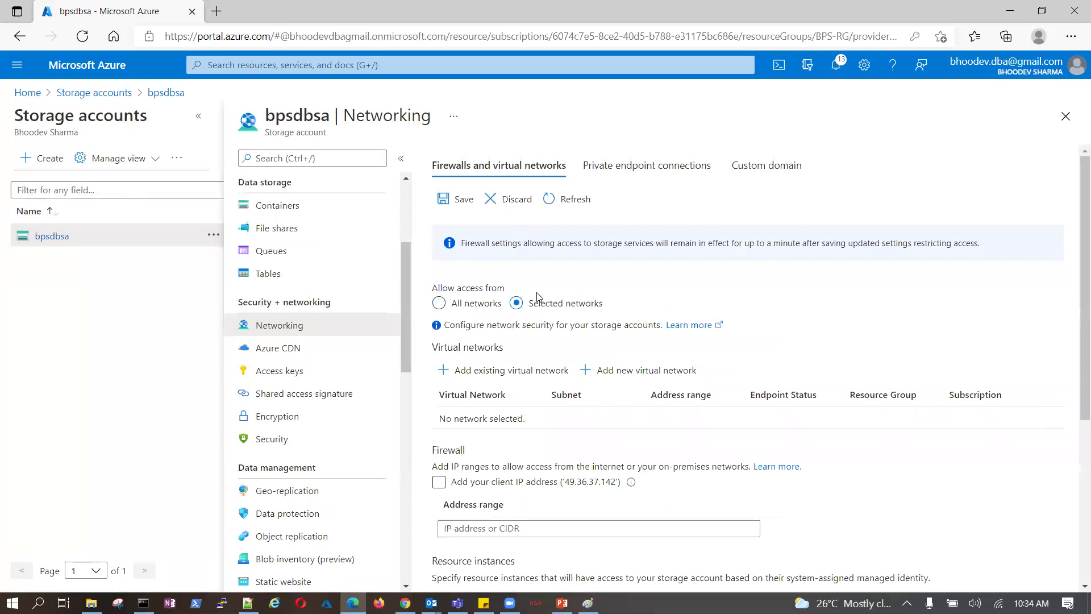
pyautogui.scroll(-2, 637, 298)
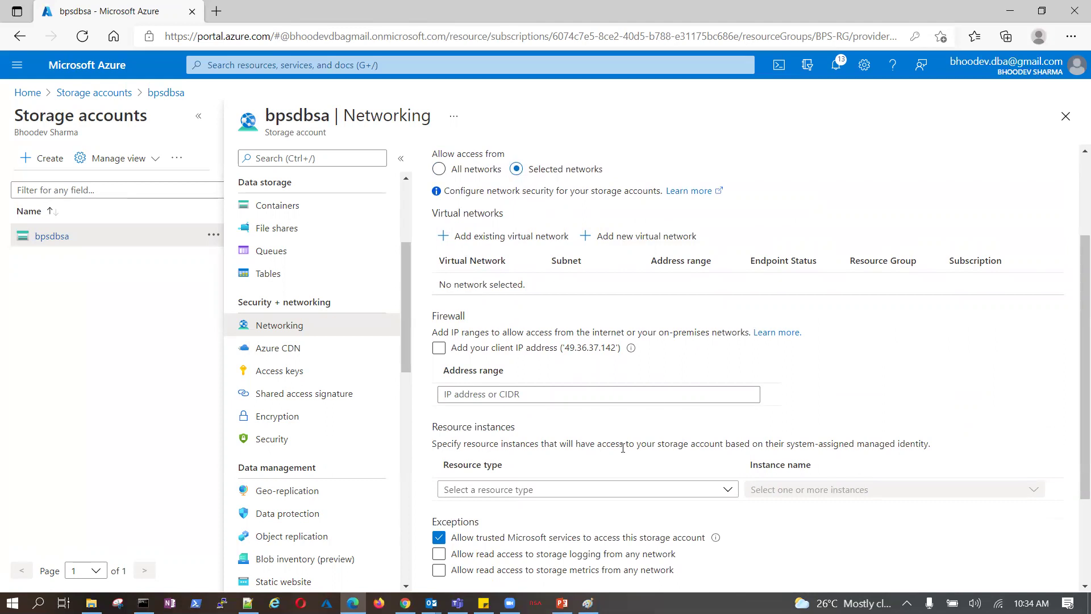
pyautogui.scroll(2, 622, 447)
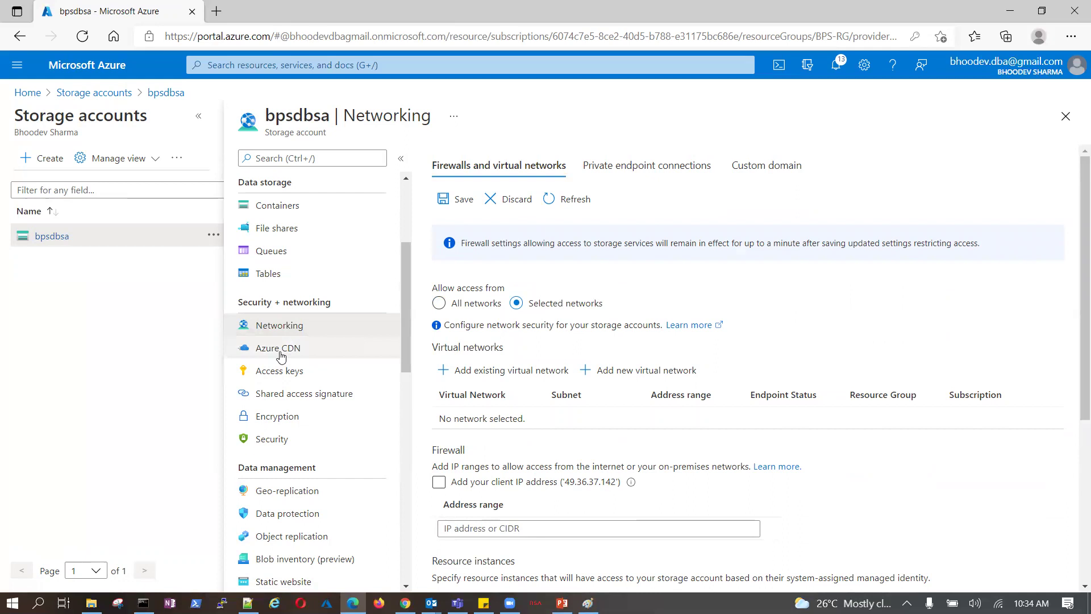
pyautogui.scroll(-2, 648, 324)
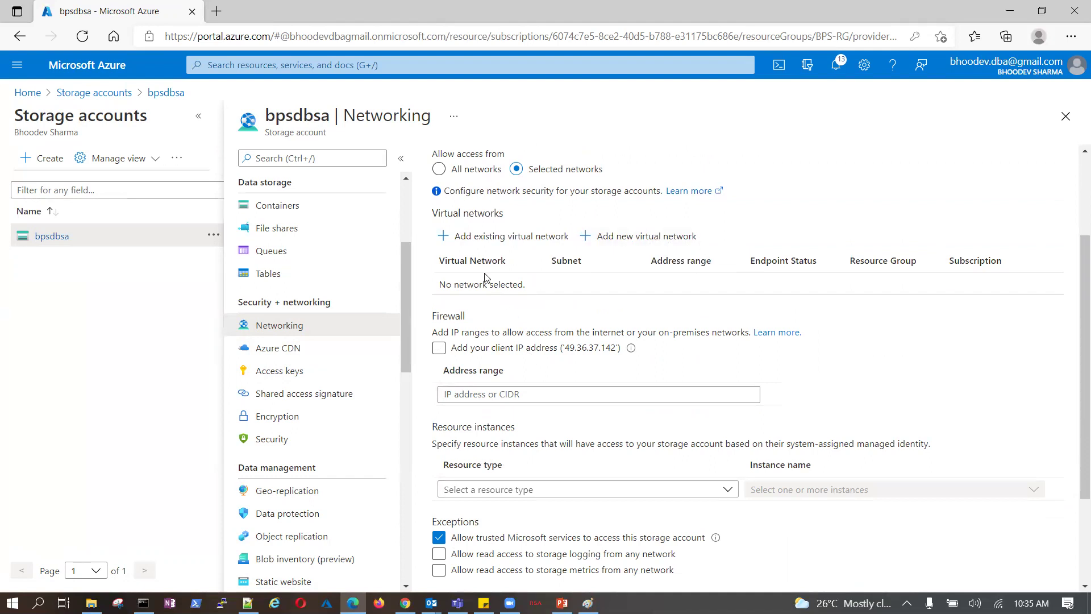
# Step: Choose Hub-VNet and its HubSubnet in the Add existing virtual network panel
pyautogui.click(486, 236)
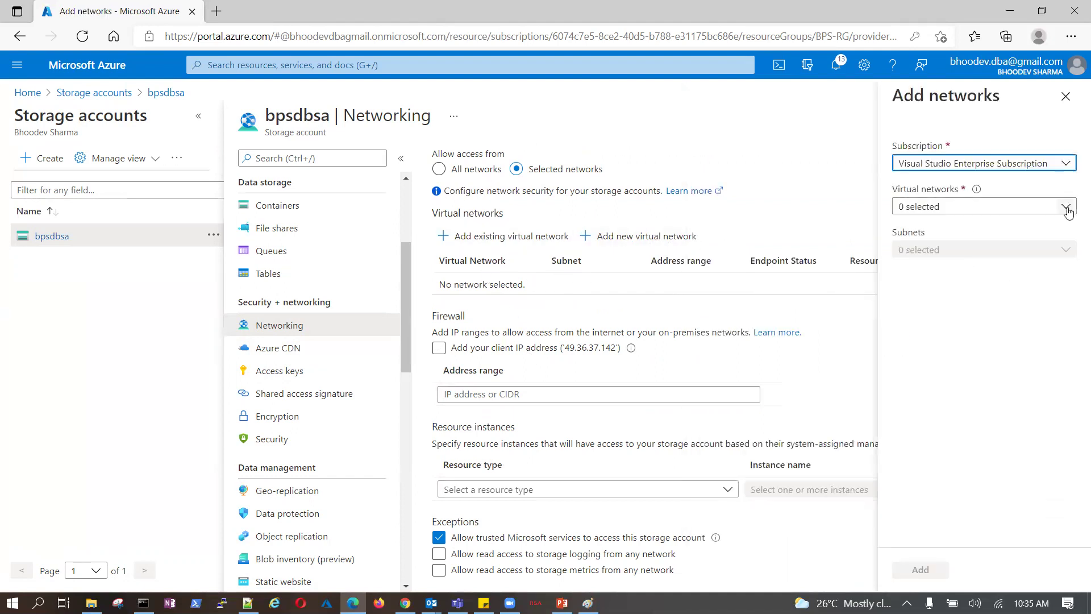
pyautogui.click(1066, 208)
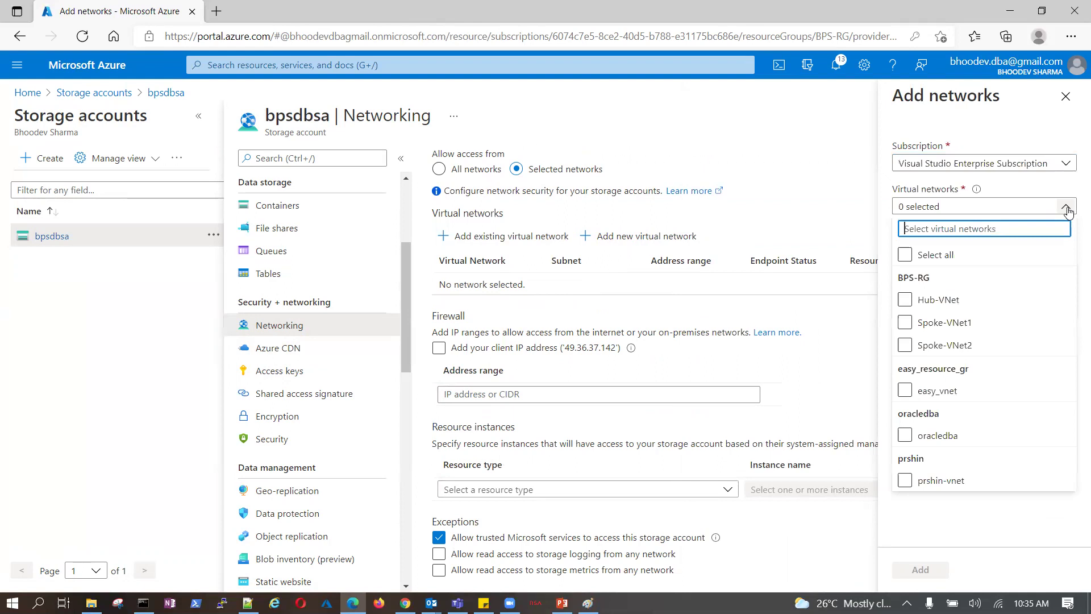
pyautogui.click(905, 301)
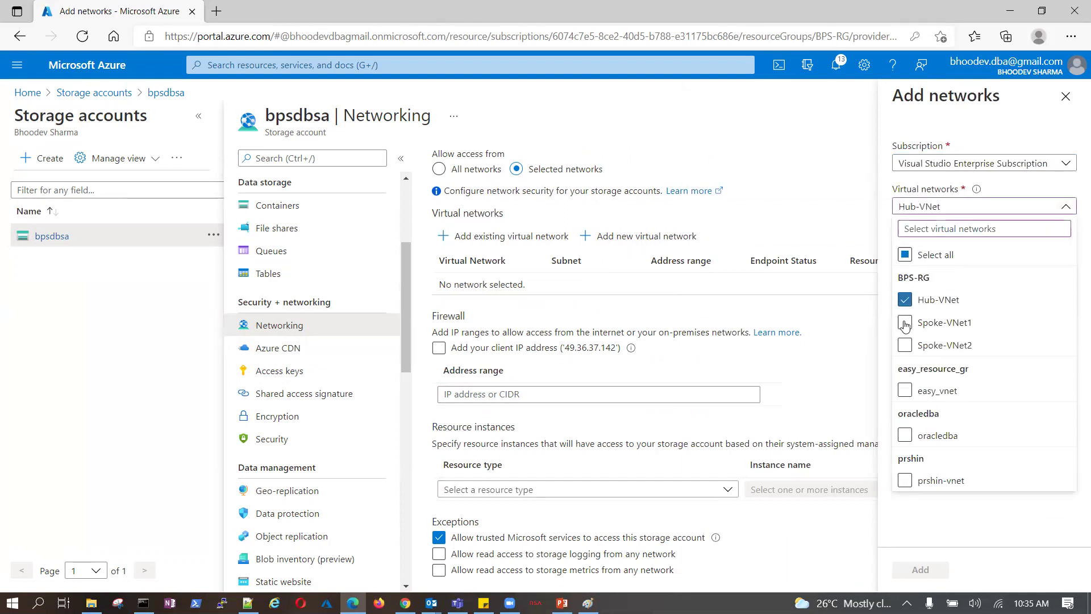
pyautogui.click(992, 540)
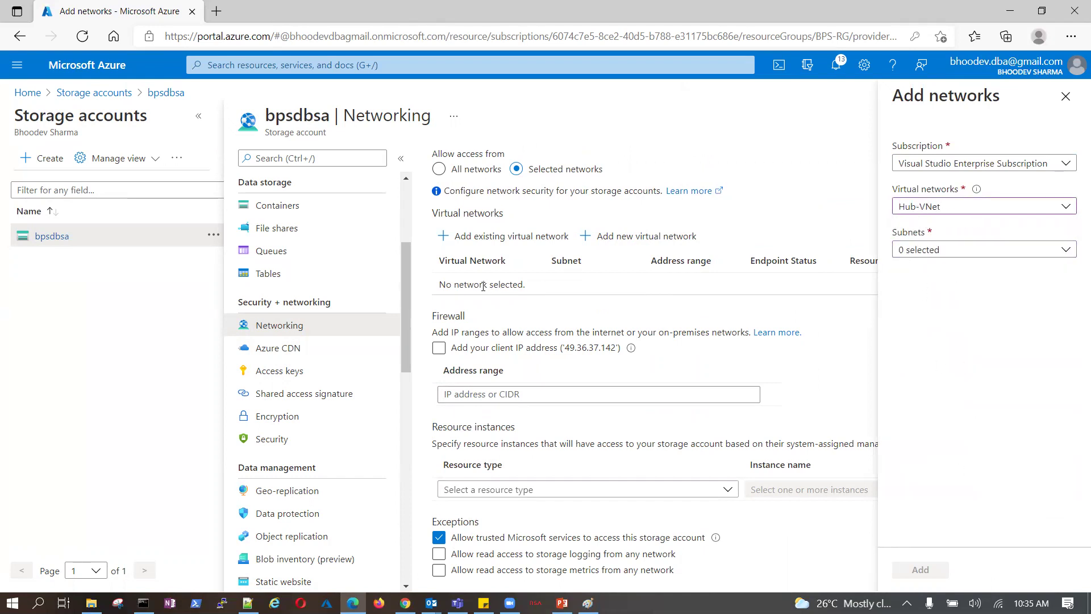
pyautogui.click(1067, 250)
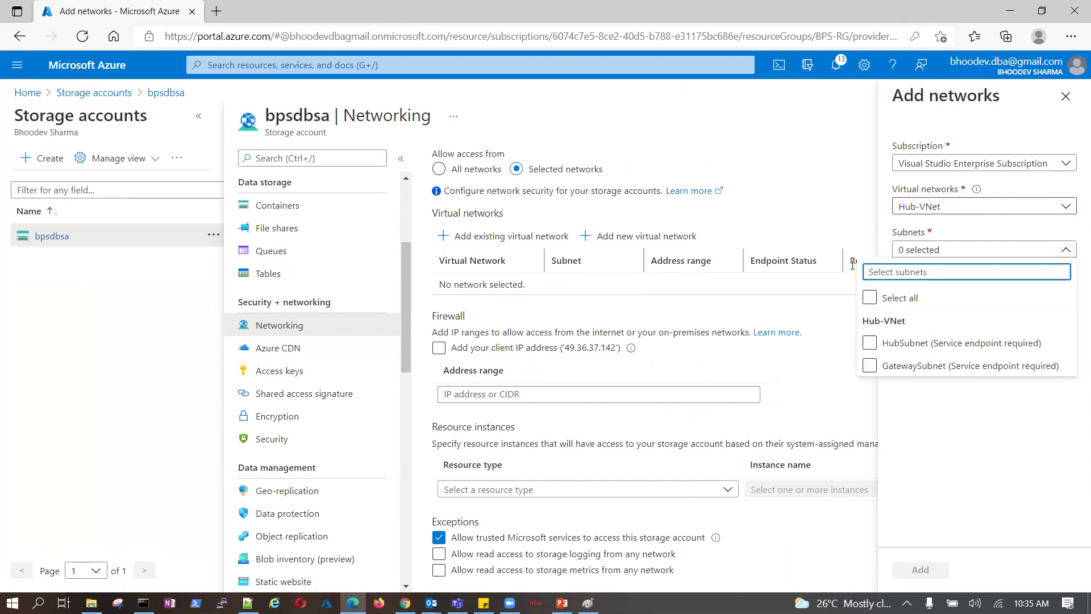
pyautogui.click(889, 366)
pyautogui.click(869, 347)
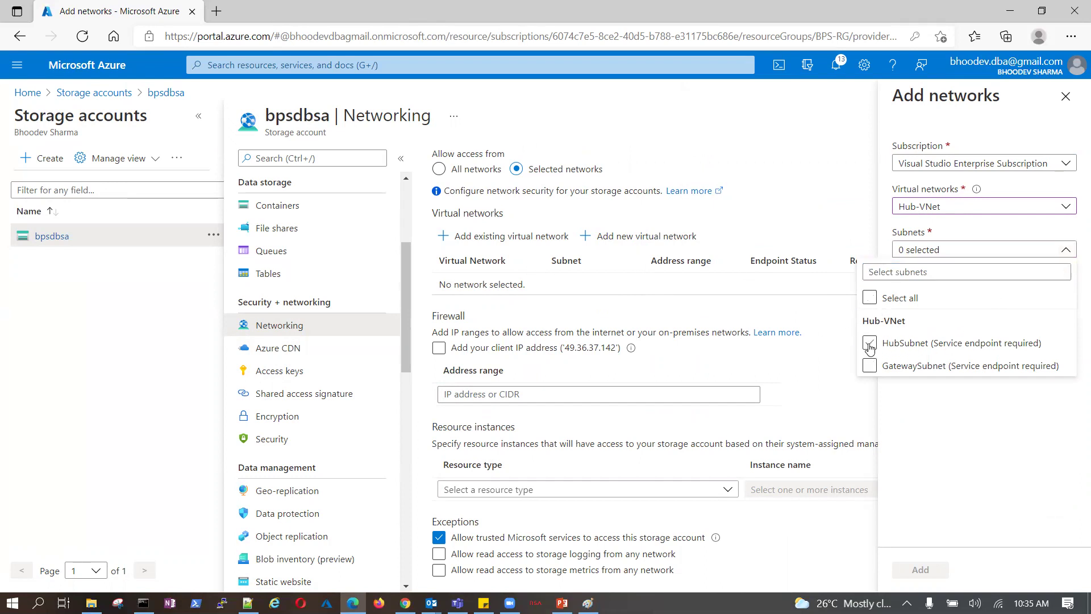
pyautogui.click(987, 521)
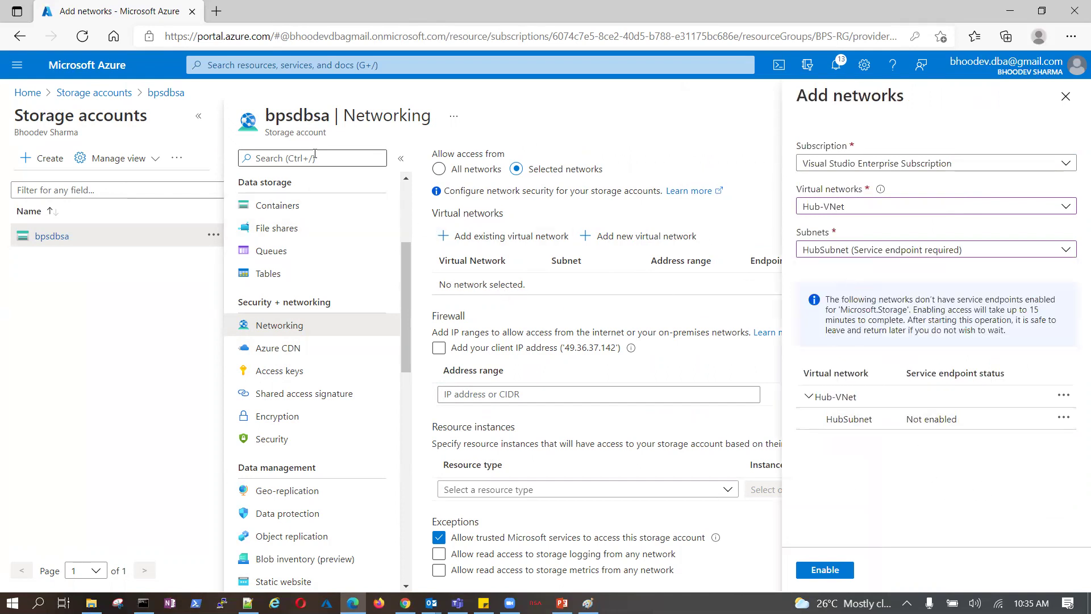
# Step: Enable the Microsoft.Storage service endpoint on HubSubnet and save the networking settings
pyautogui.moveTo(267, 117); pyautogui.dragTo(442, 123)
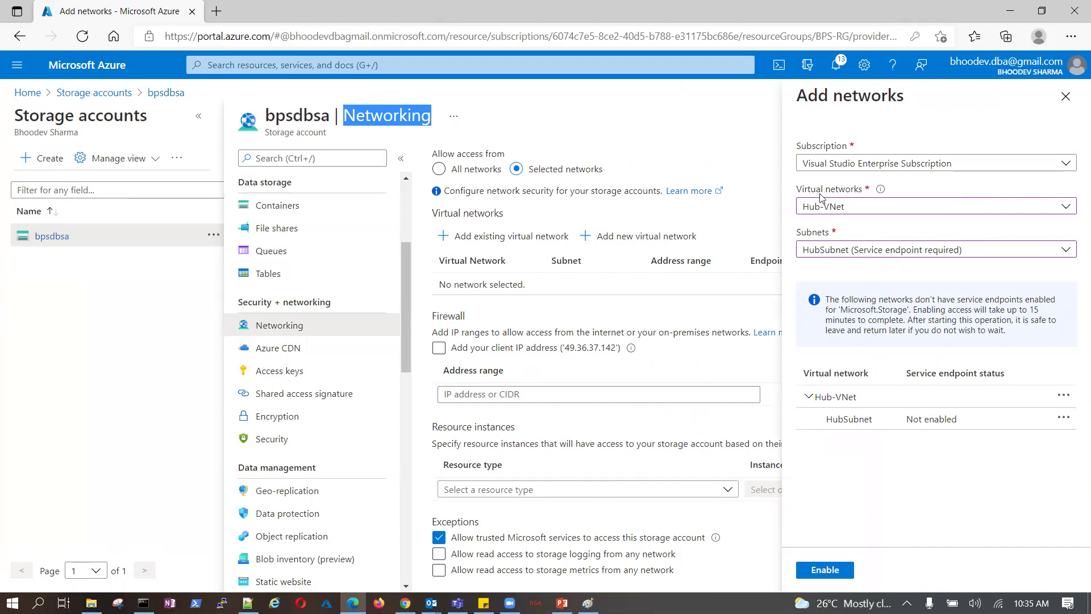
pyautogui.click(831, 571)
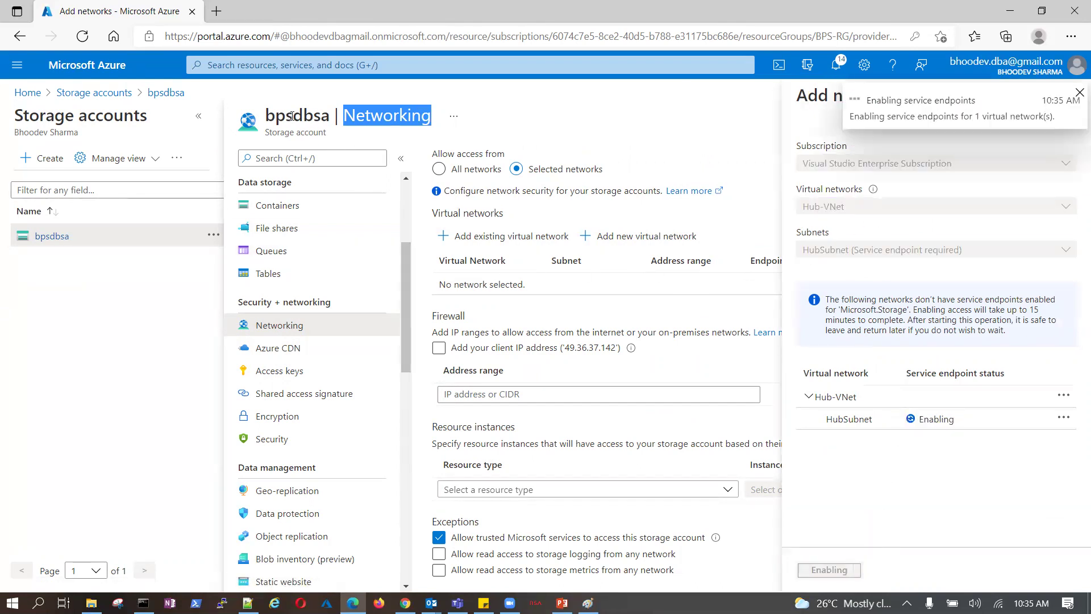
pyautogui.moveTo(268, 116); pyautogui.dragTo(330, 117)
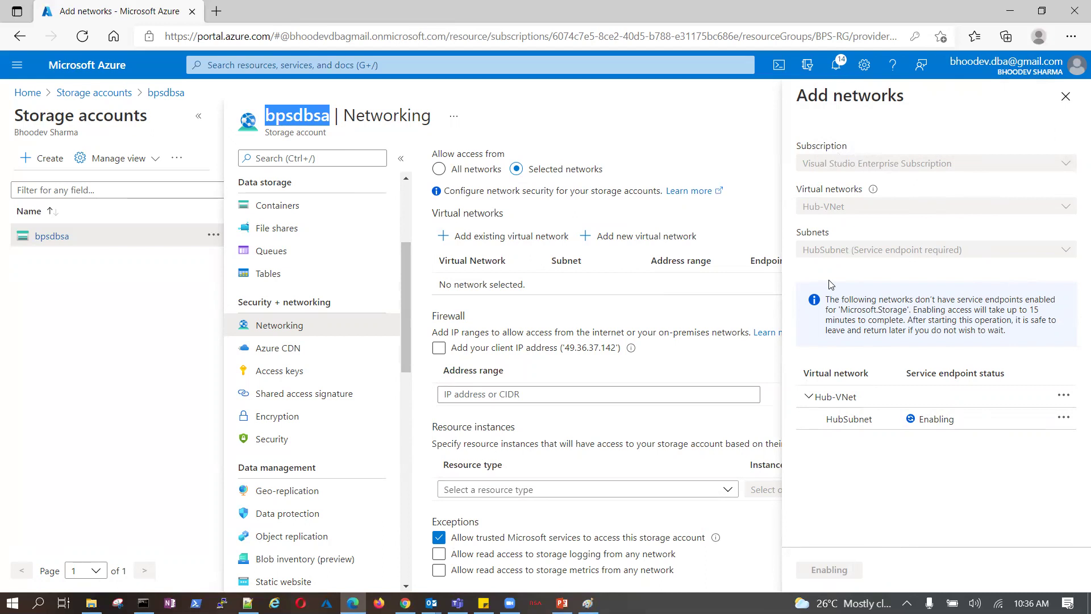
pyautogui.scroll(-2, 627, 431)
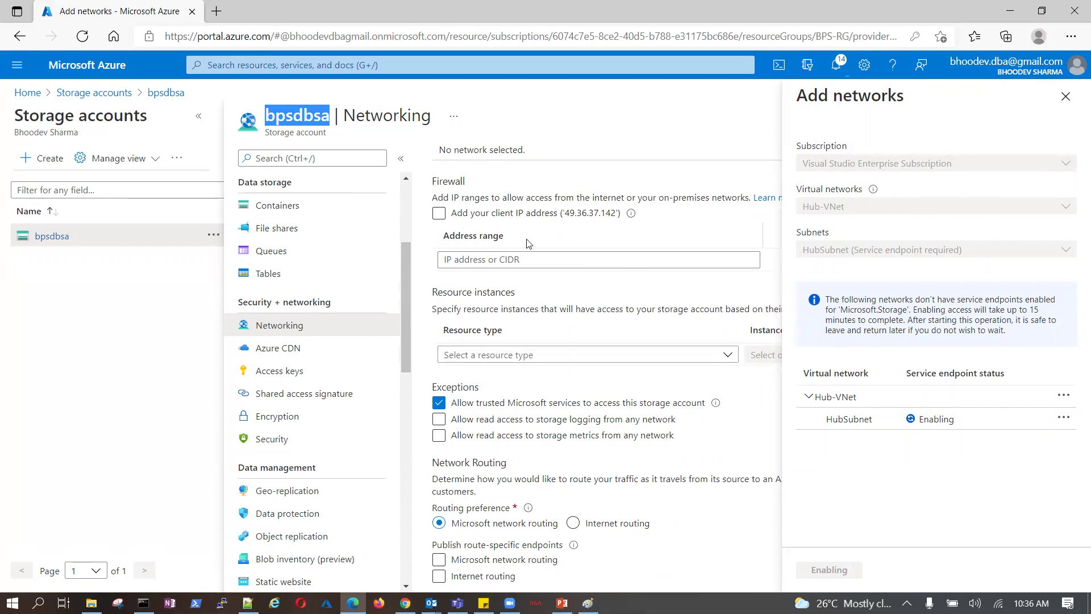
pyautogui.scroll(1, 528, 243)
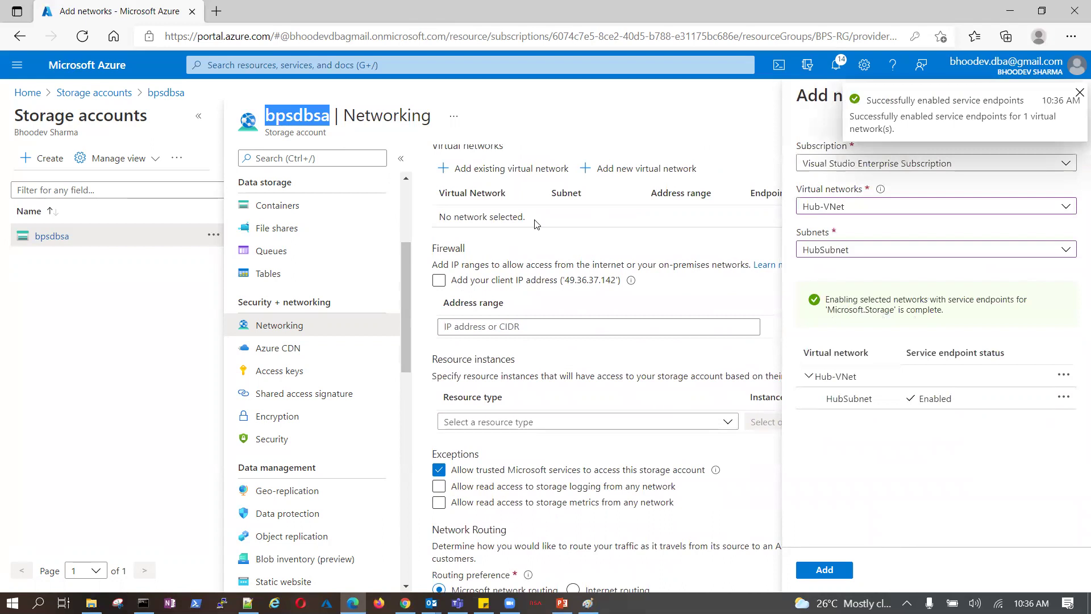
pyautogui.scroll(3, 497, 245)
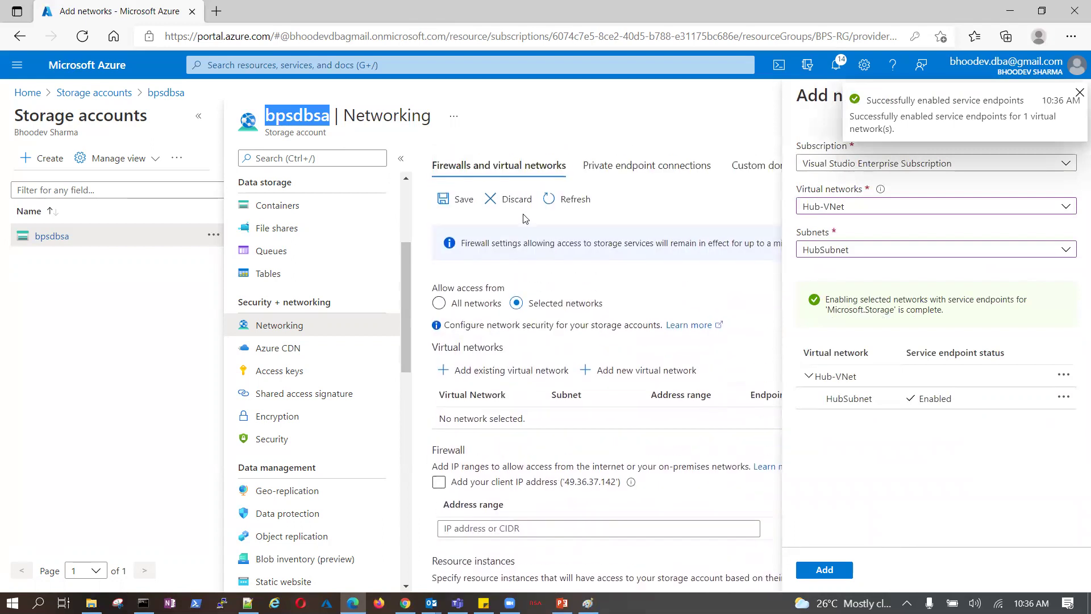
pyautogui.click(462, 200)
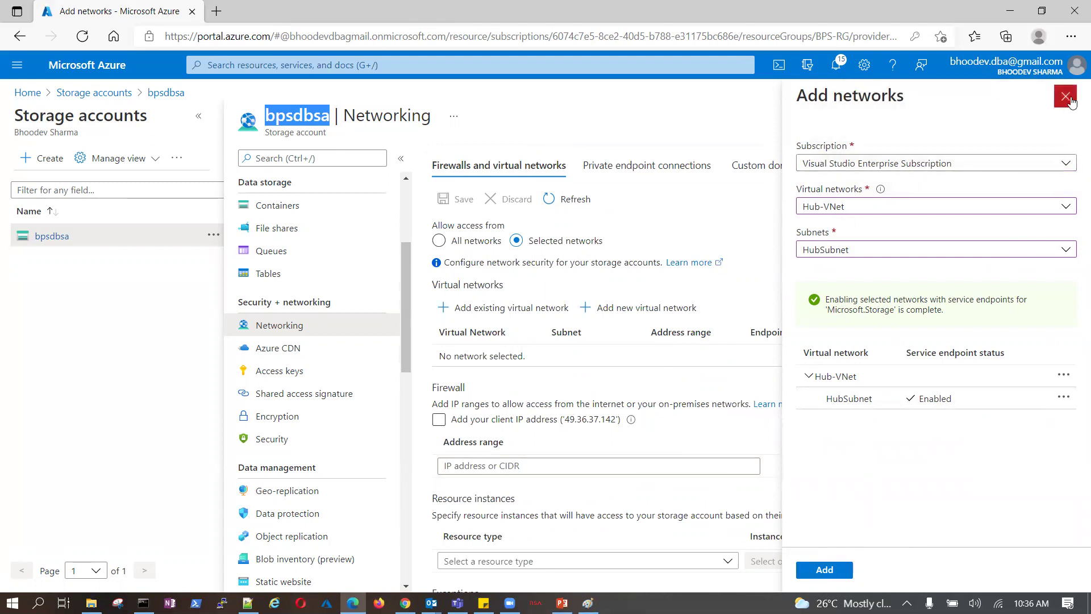
# Step: Add Hub-VNet to the allowed networks, save, and expand it to confirm HubSubnet 10.10.1.0/24 Enabled
pyautogui.click(1069, 99)
pyautogui.click(666, 113)
pyautogui.click(829, 569)
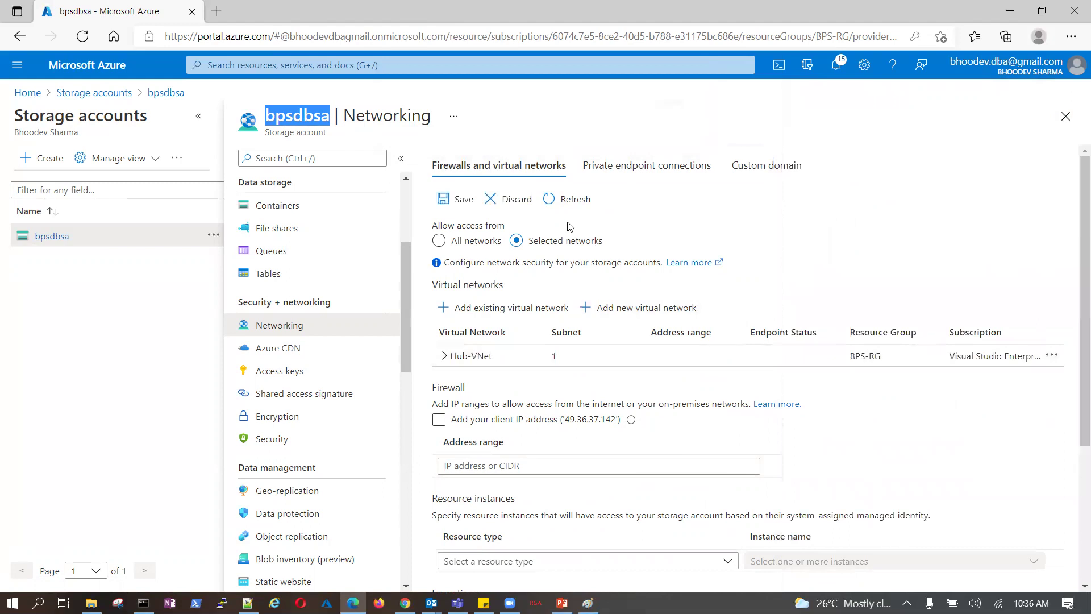
pyautogui.click(460, 199)
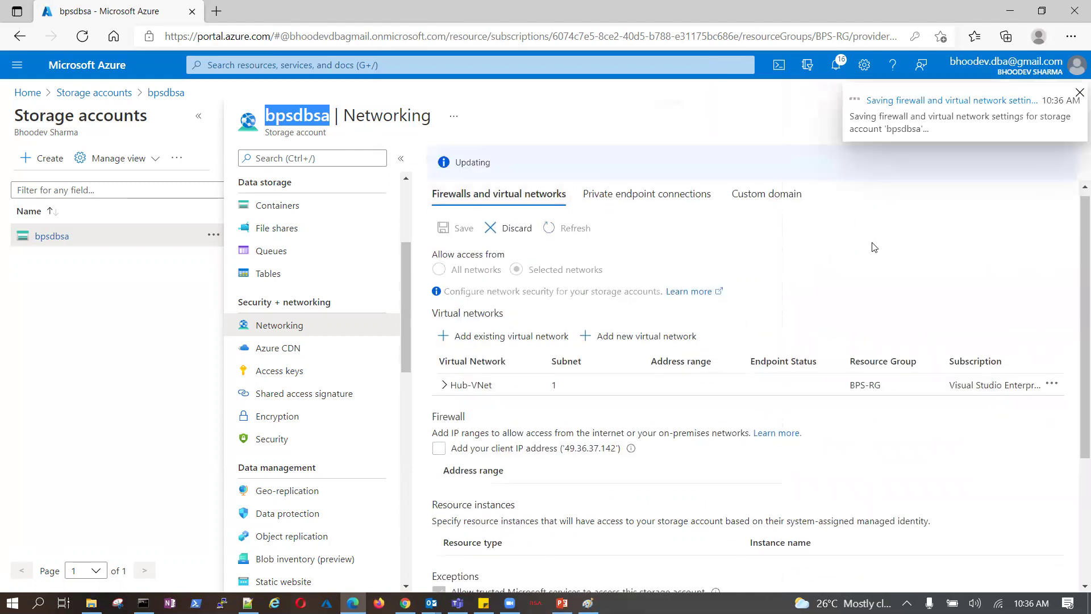
pyautogui.scroll(-1, 504, 341)
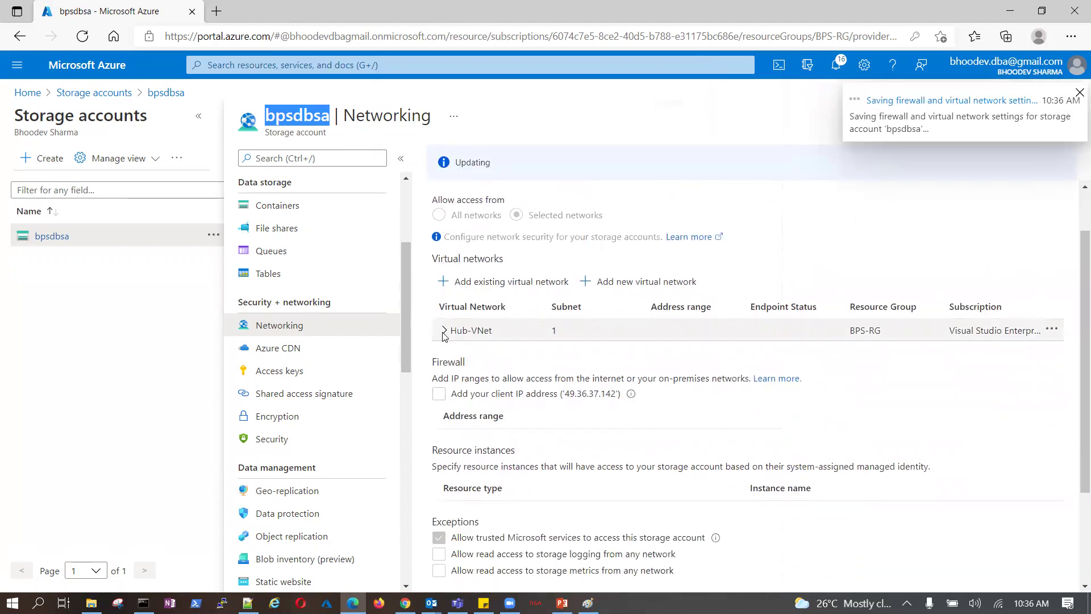
pyautogui.click(444, 295)
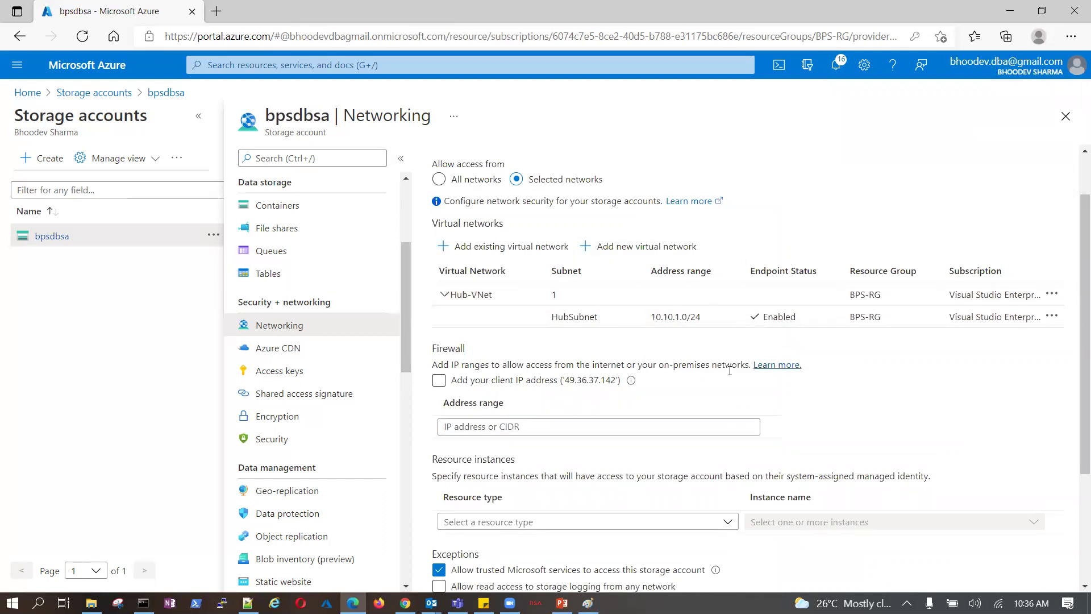
pyautogui.scroll(-2, 729, 370)
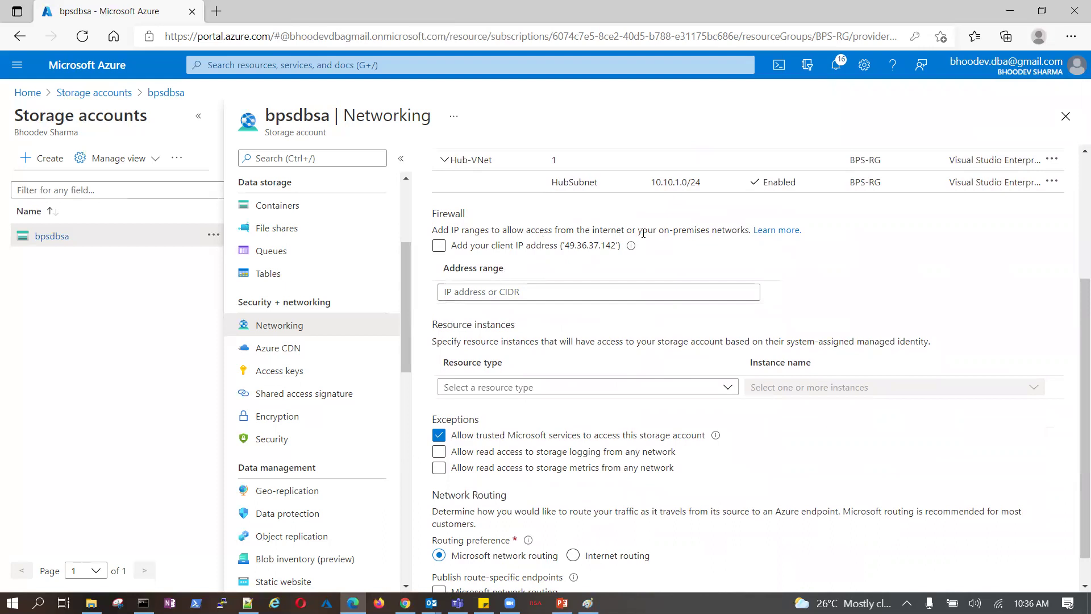
pyautogui.click(551, 292)
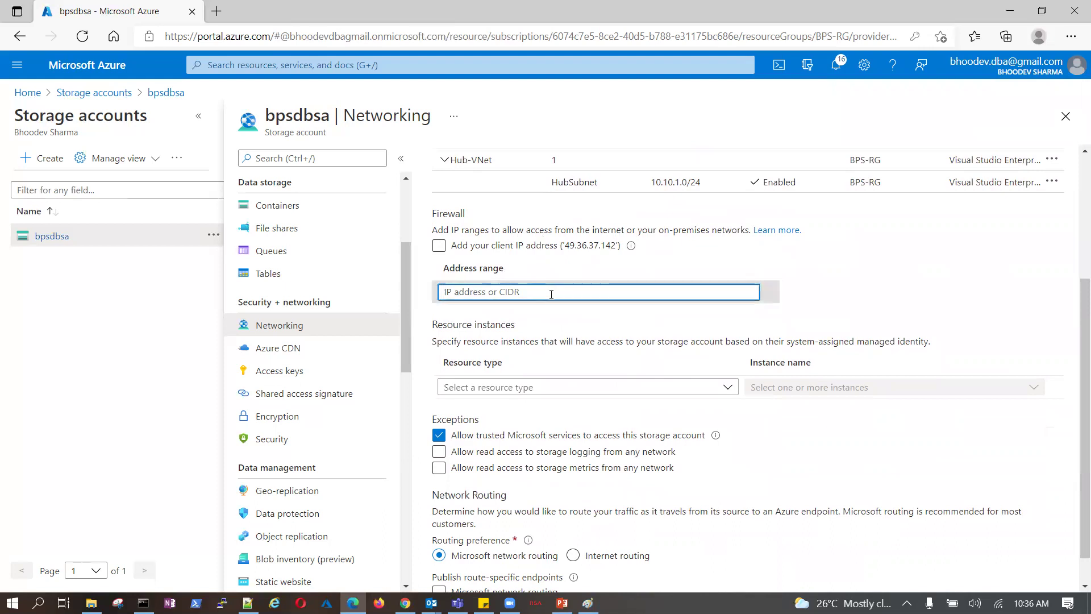
# Step: Search Bing for 'show my ip' in a new tab and select the displayed public IP
pyautogui.click(216, 11)
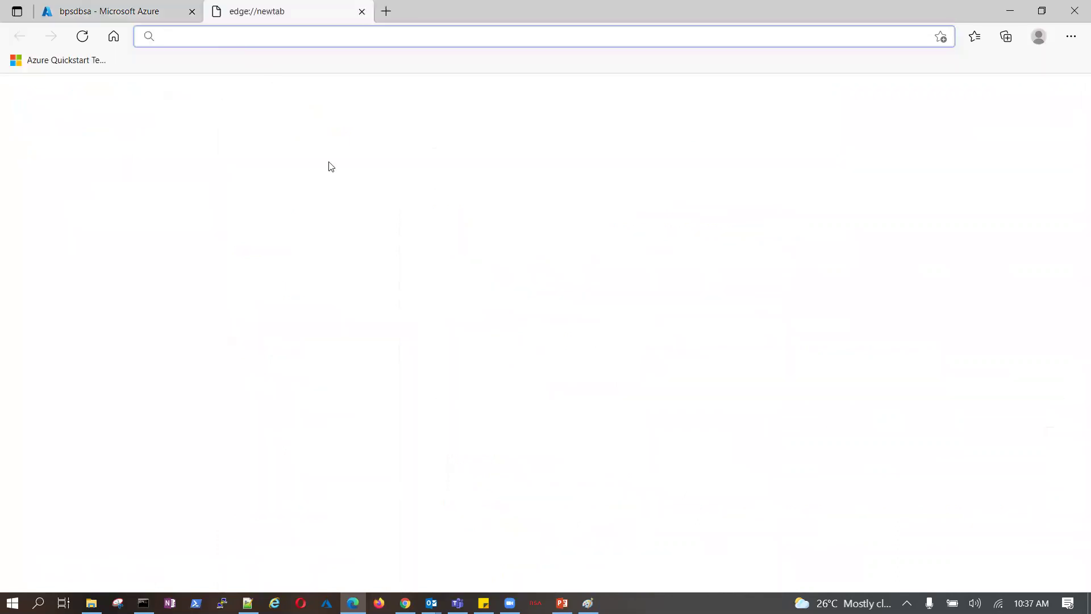
pyautogui.write('show my op')
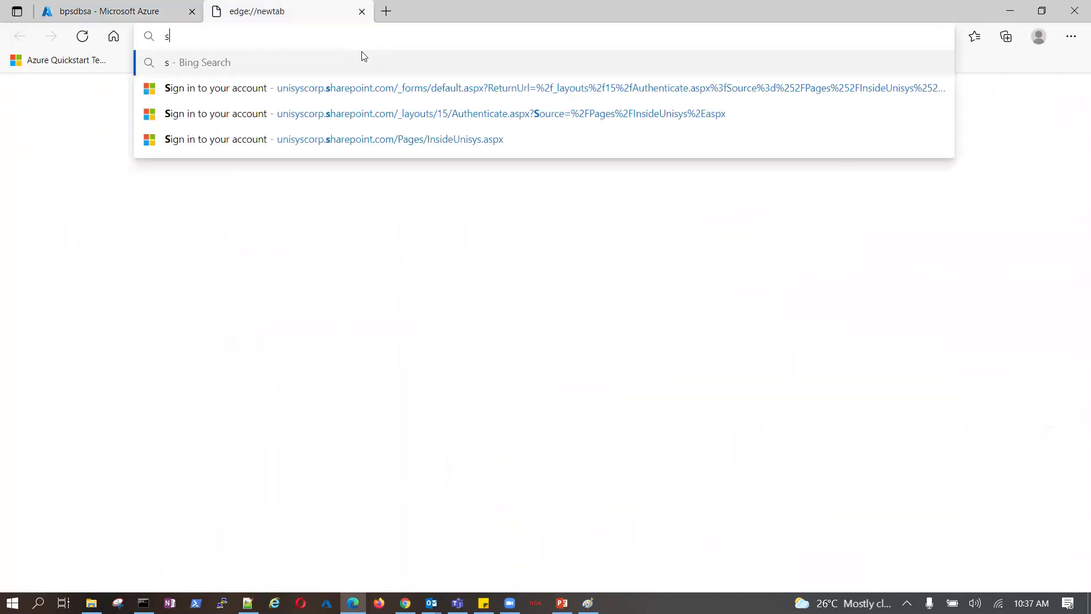
pyautogui.press('BackSpace')
pyautogui.press('BackSpace')
pyautogui.write('ip')
pyautogui.press('Return')
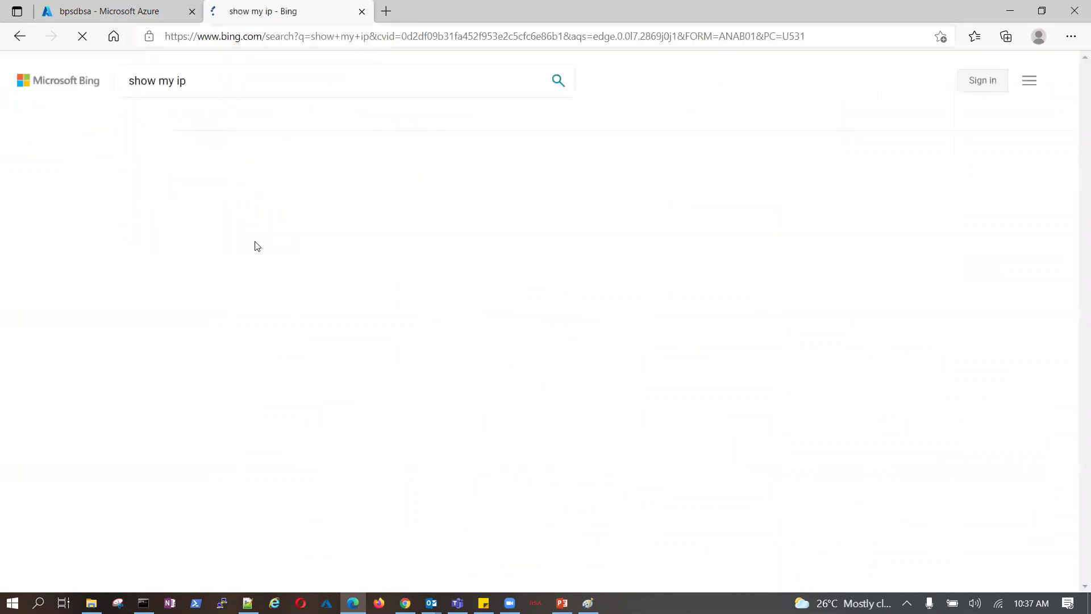
pyautogui.moveTo(128, 203); pyautogui.dragTo(585, 322)
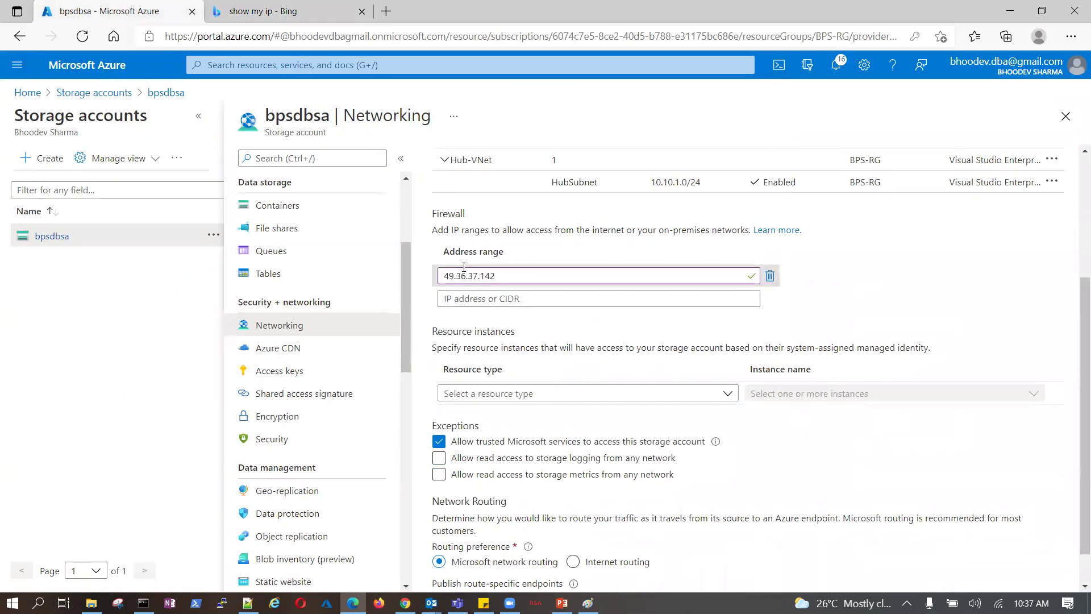
# Step: Check the public IP is listed under firewall address ranges and review the Resource instances section
pyautogui.scroll(2, 463, 267)
pyautogui.scroll(-2, 452, 365)
pyautogui.scroll(2, 466, 335)
pyautogui.scroll(-3, 563, 341)
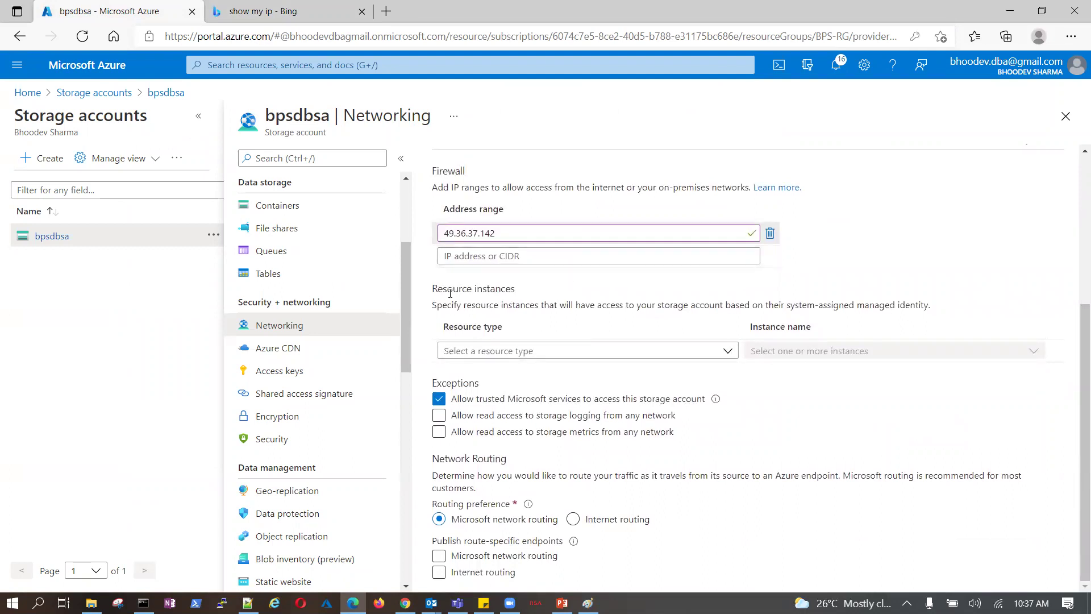
pyautogui.moveTo(447, 288); pyautogui.dragTo(801, 309)
pyautogui.moveTo(802, 310); pyautogui.dragTo(939, 313)
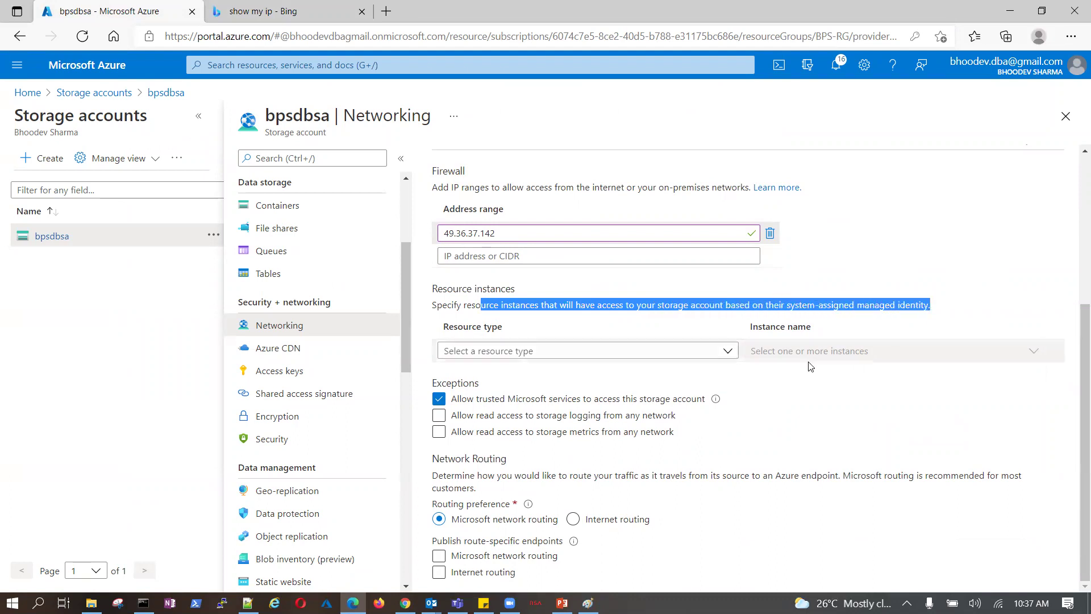
# Step: Add a Microsoft.Synapse/workspaces resource instance scoped to All in current subscription
pyautogui.click(725, 352)
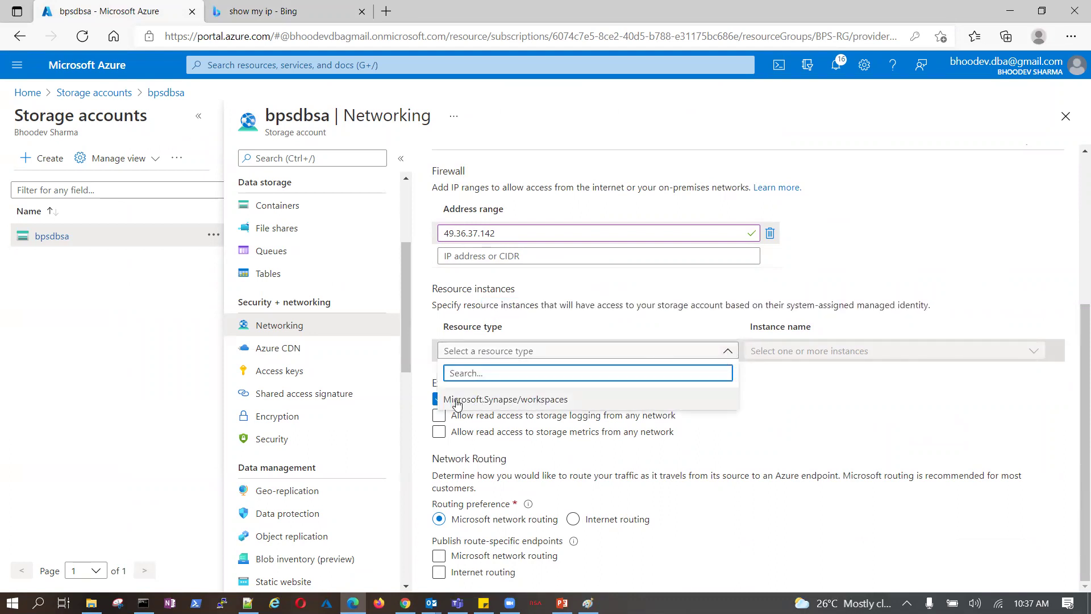
pyautogui.click(575, 400)
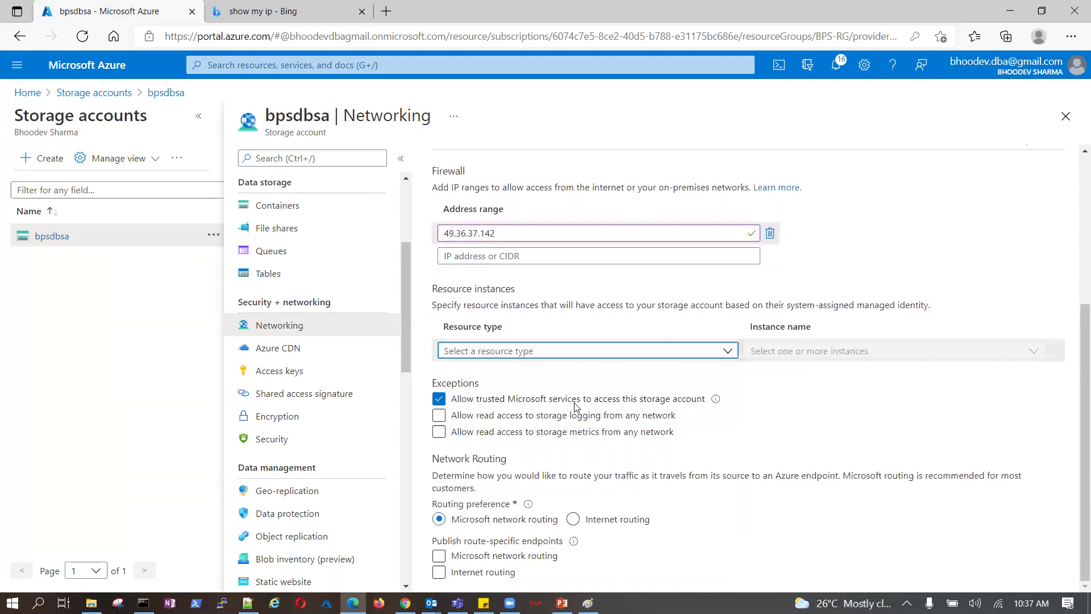
pyautogui.click(1035, 353)
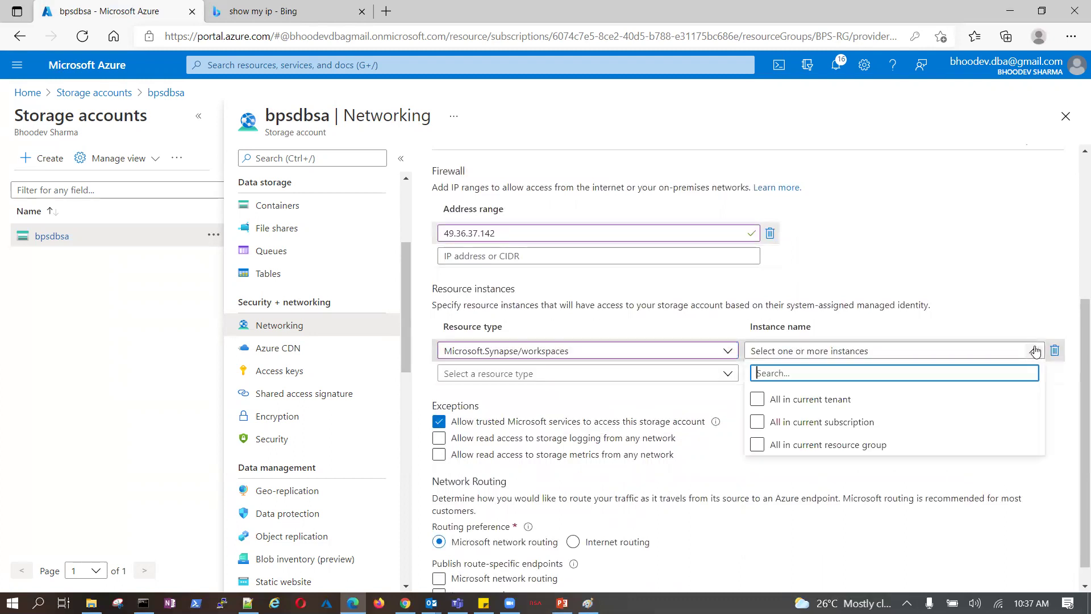
pyautogui.click(757, 399)
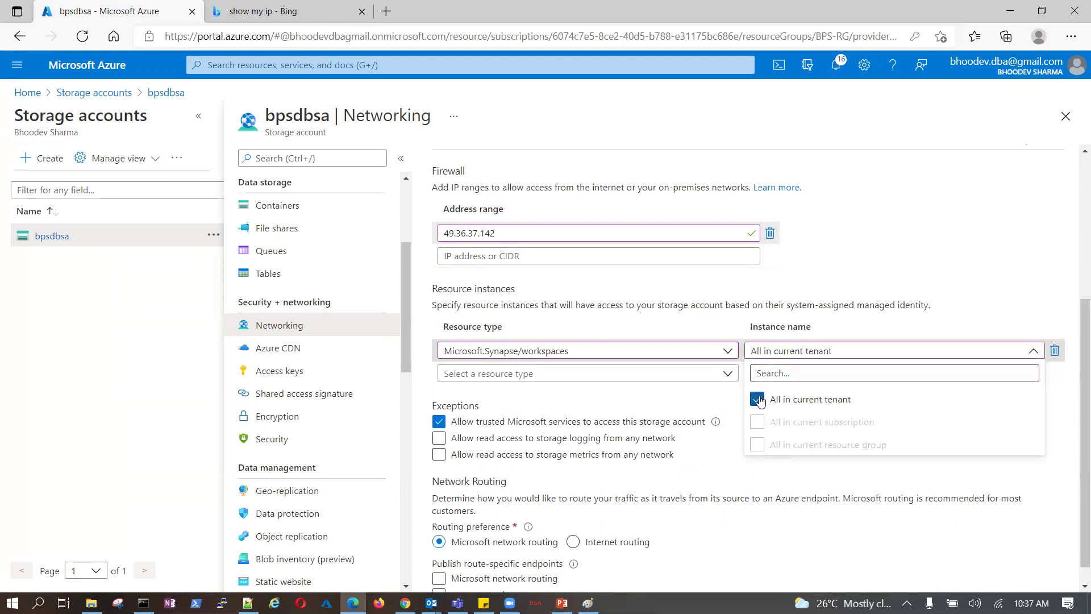
pyautogui.click(788, 493)
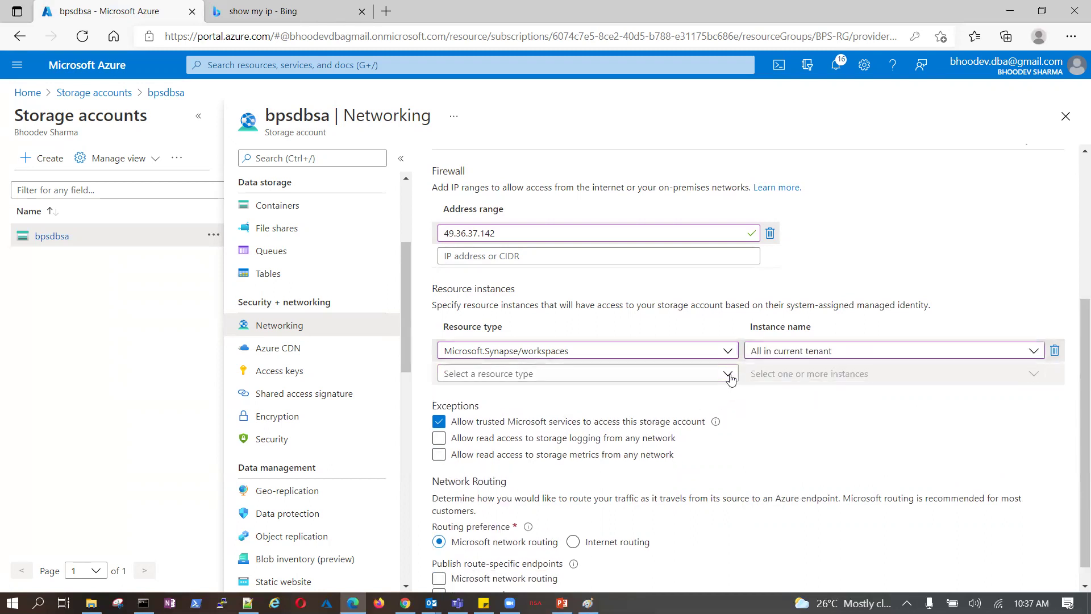
pyautogui.click(727, 375)
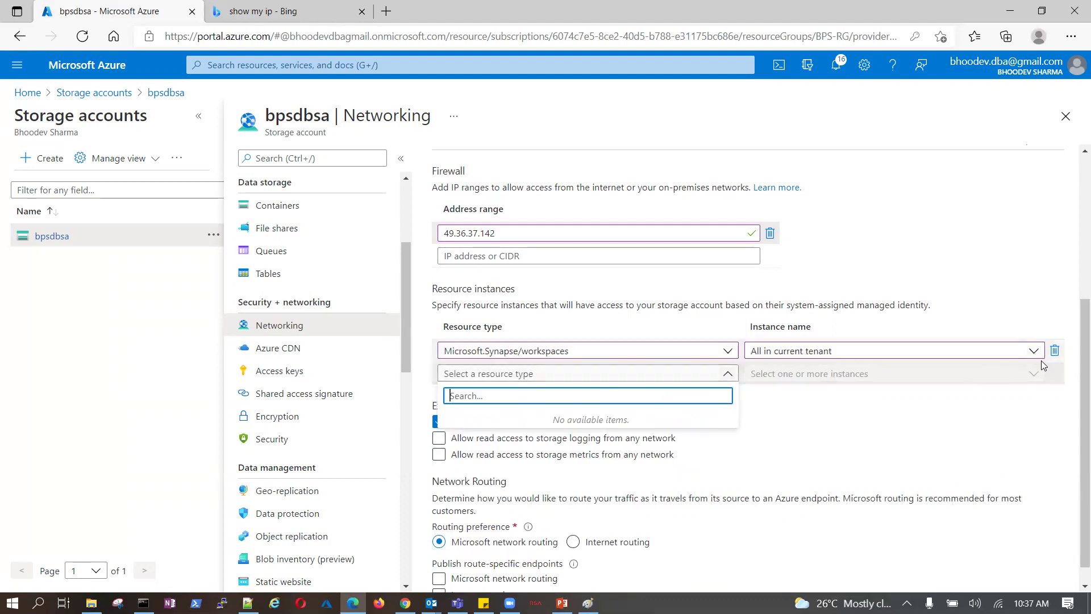
pyautogui.click(1035, 352)
pyautogui.click(757, 399)
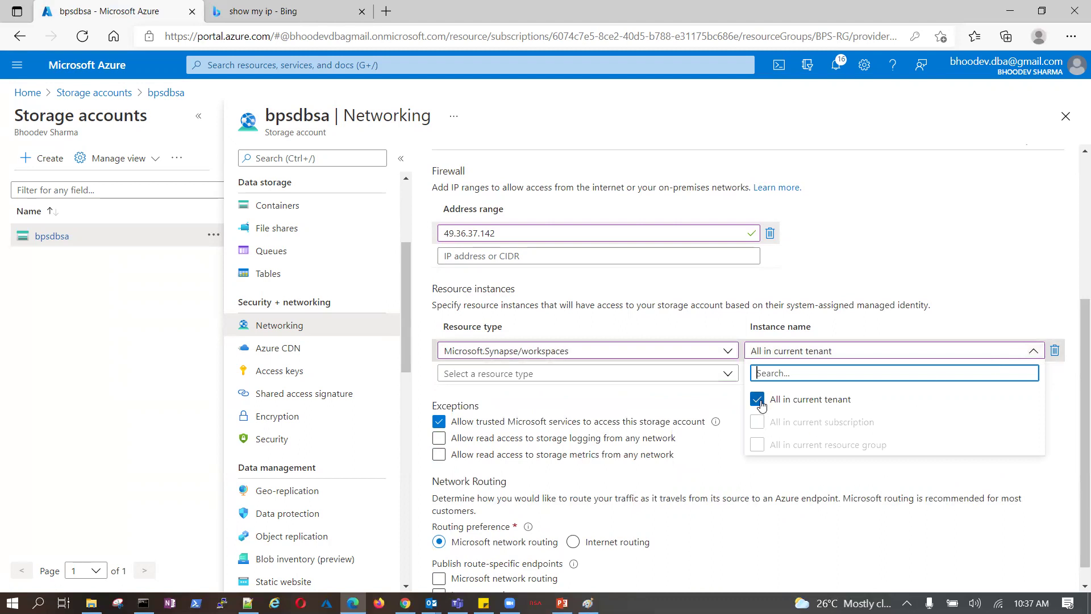
pyautogui.click(757, 421)
pyautogui.click(737, 452)
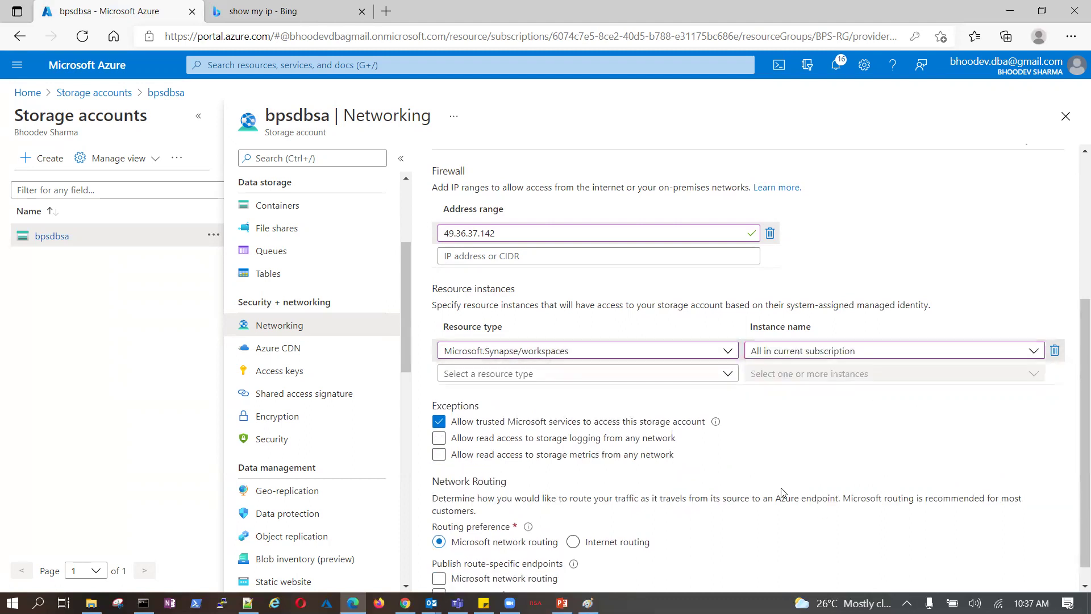
# Step: Allow read access to storage metrics from any network
pyautogui.click(726, 375)
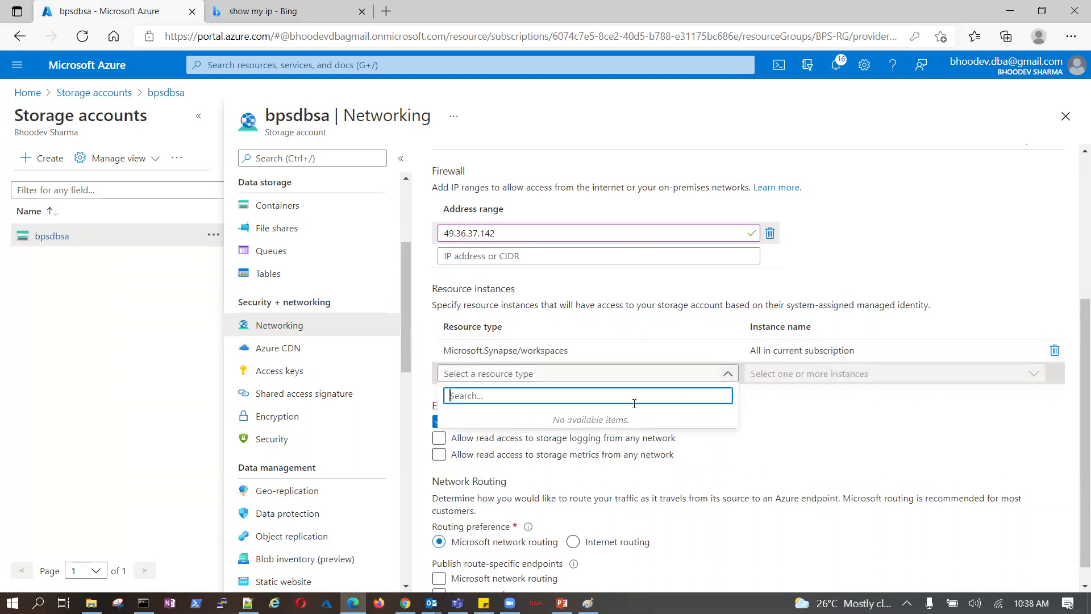
pyautogui.click(795, 458)
pyautogui.scroll(-1, 796, 451)
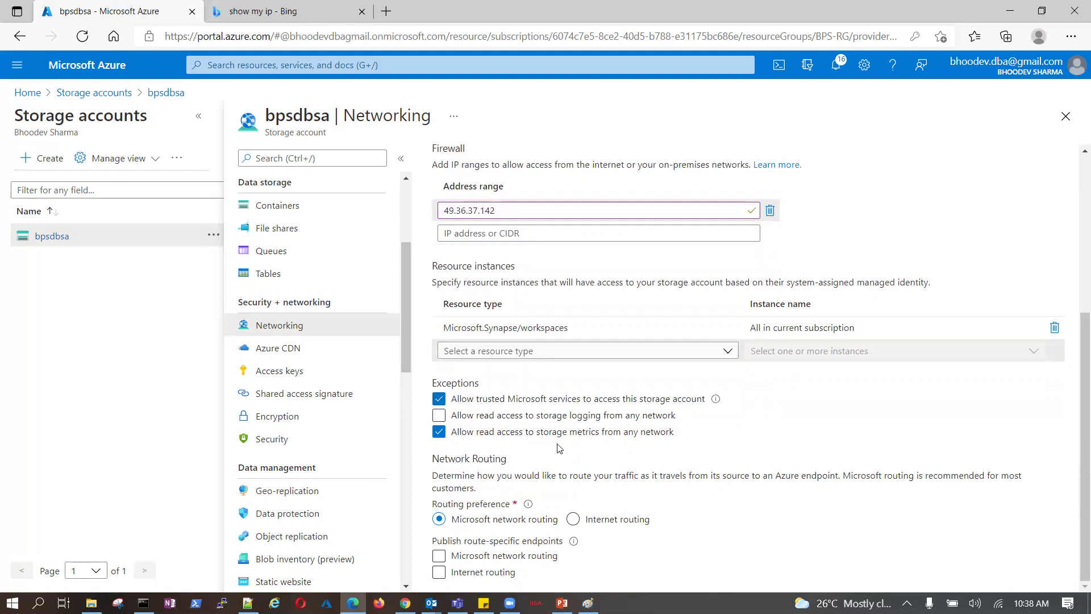
# Step: Clear the trusted Microsoft services and storage metrics exceptions, then review the Network Routing options
pyautogui.click(438, 398)
pyautogui.click(439, 431)
pyautogui.moveTo(442, 459); pyautogui.dragTo(520, 462)
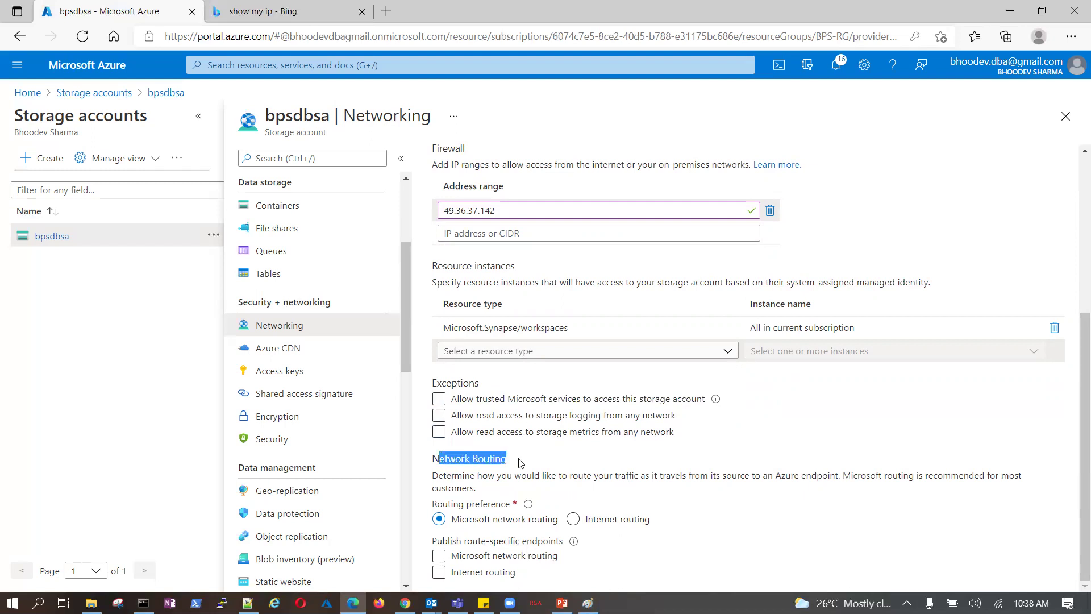
pyautogui.moveTo(456, 521); pyautogui.dragTo(554, 542)
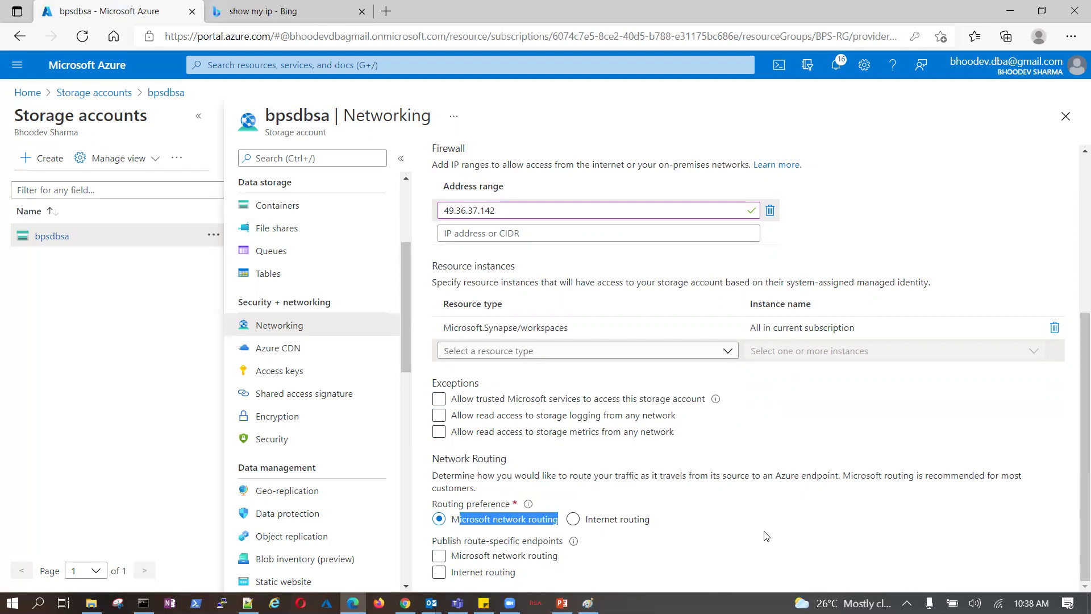
pyautogui.moveTo(448, 520); pyautogui.dragTo(681, 517)
pyautogui.click(439, 520)
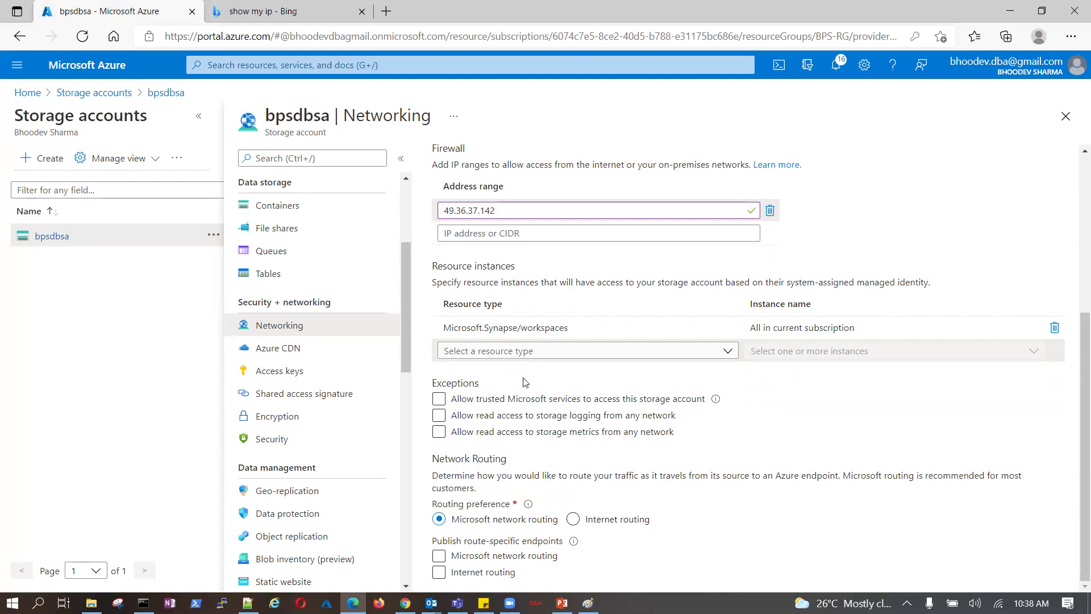
# Step: Save the firewall and virtual network settings and open the Service endpoint policies list
pyautogui.scroll(5, 476, 194)
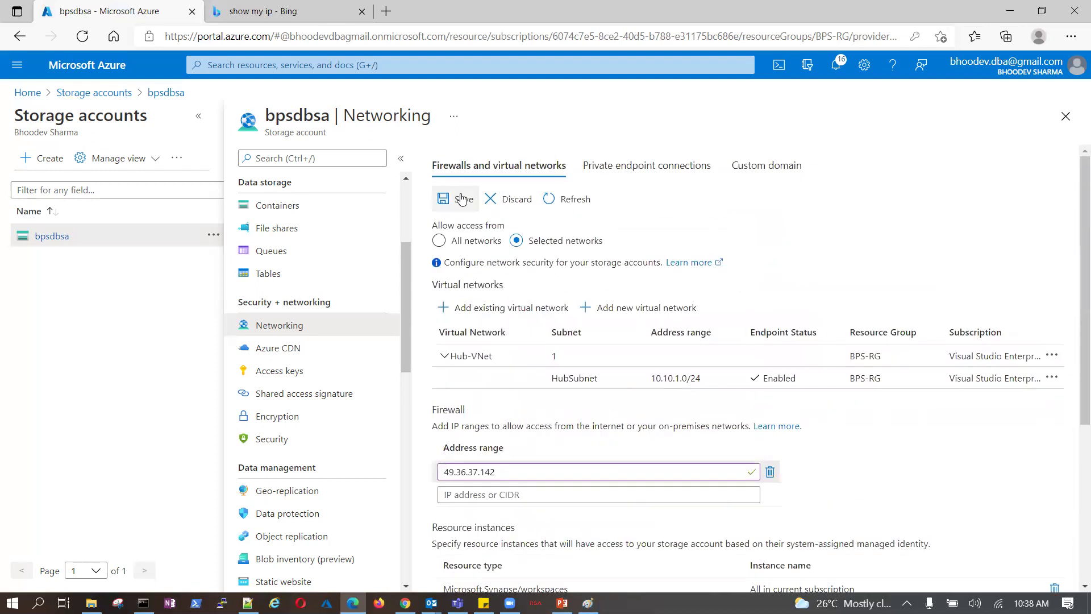
pyautogui.click(461, 198)
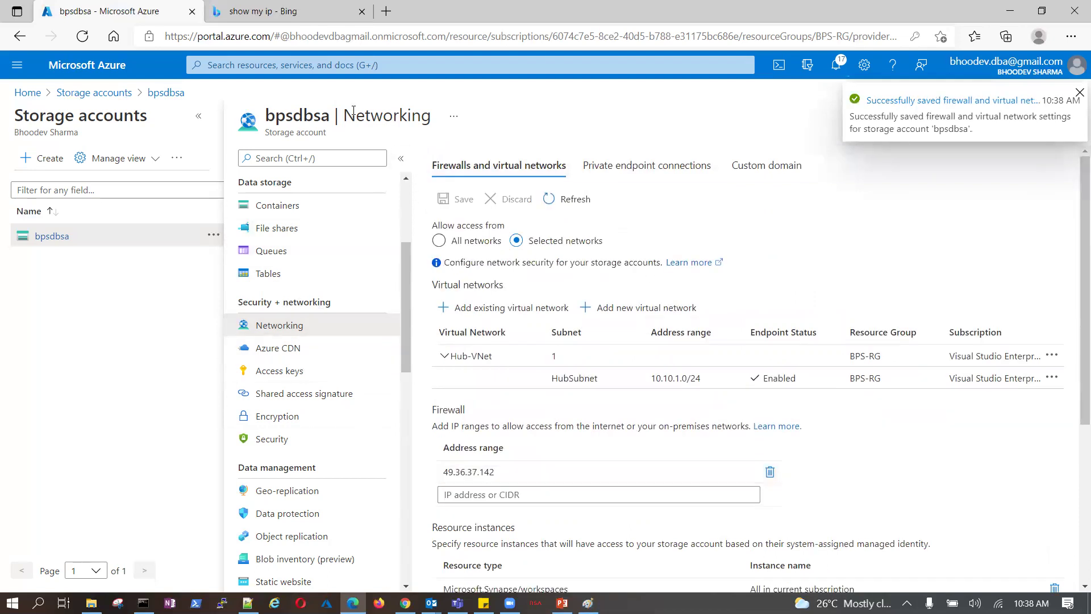
pyautogui.click(292, 66)
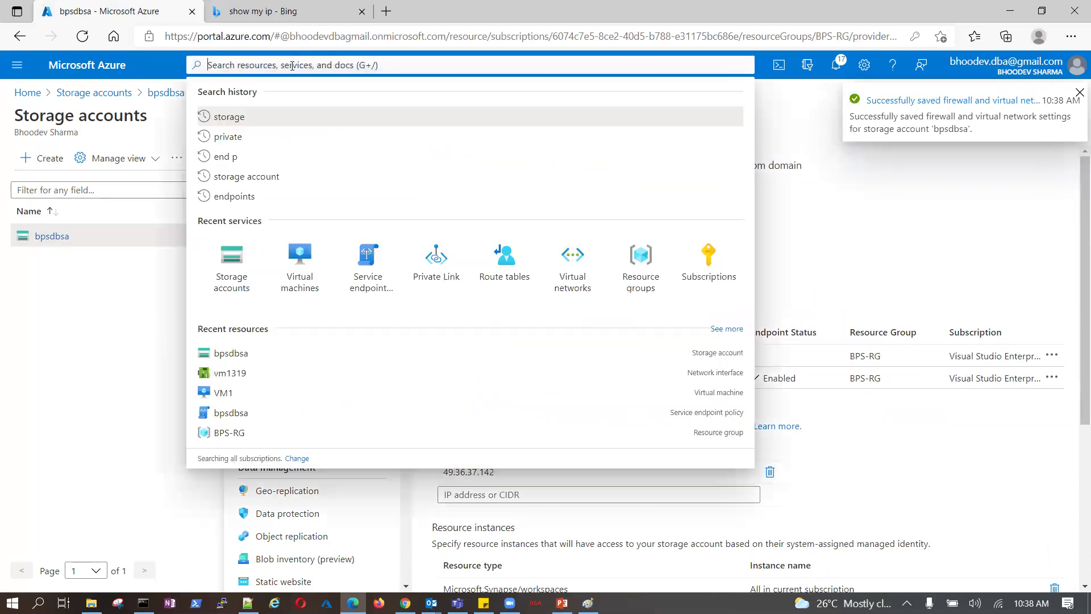
pyautogui.click(372, 269)
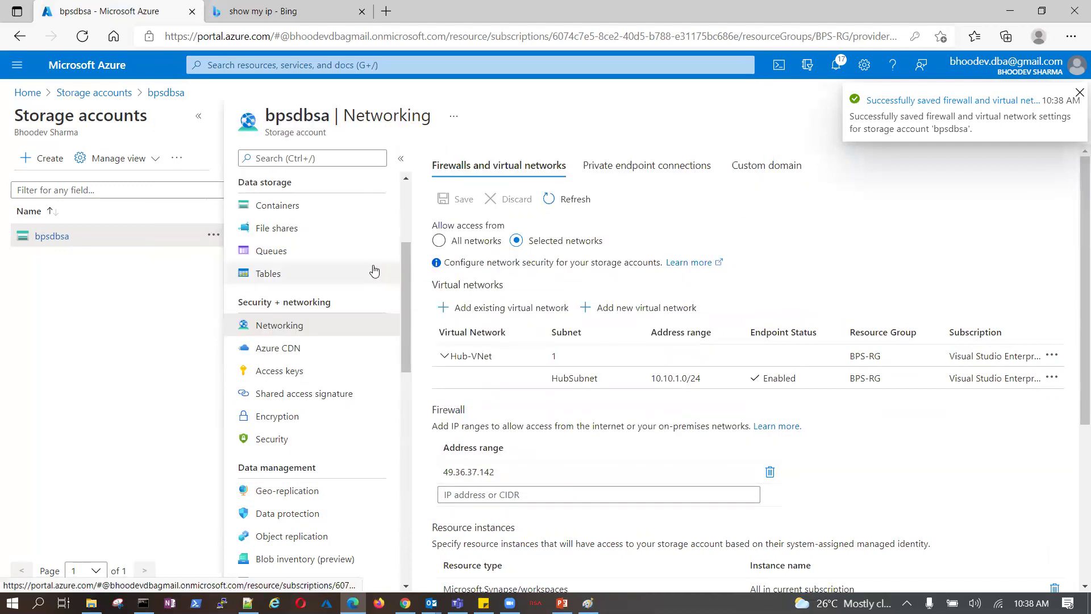
# Step: Open the bpsdbsa service endpoint policy and refresh its list of associated subnets
pyautogui.click(79, 270)
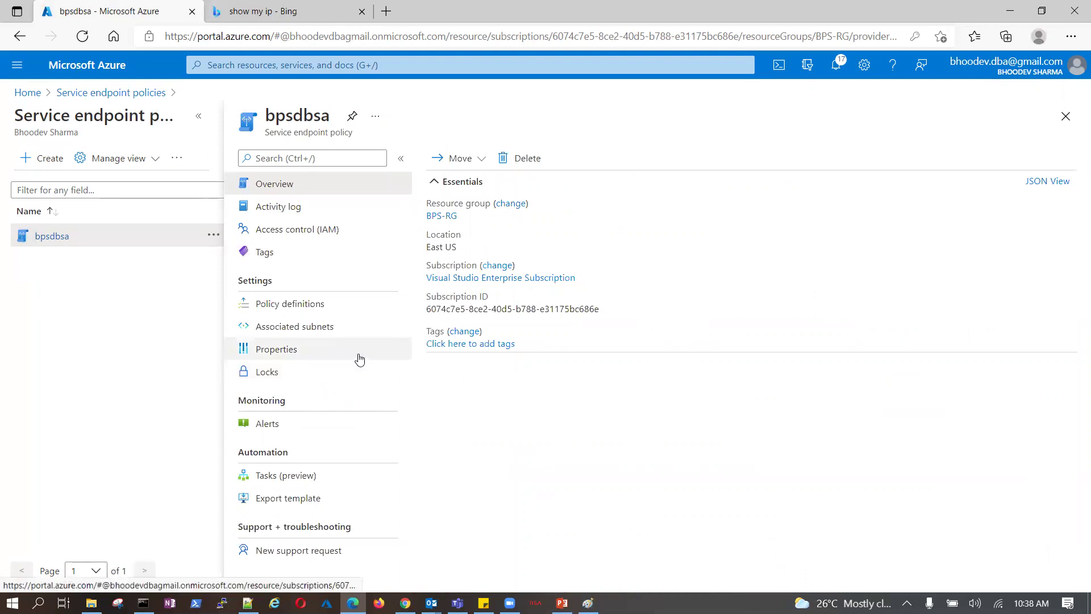
pyautogui.click(334, 336)
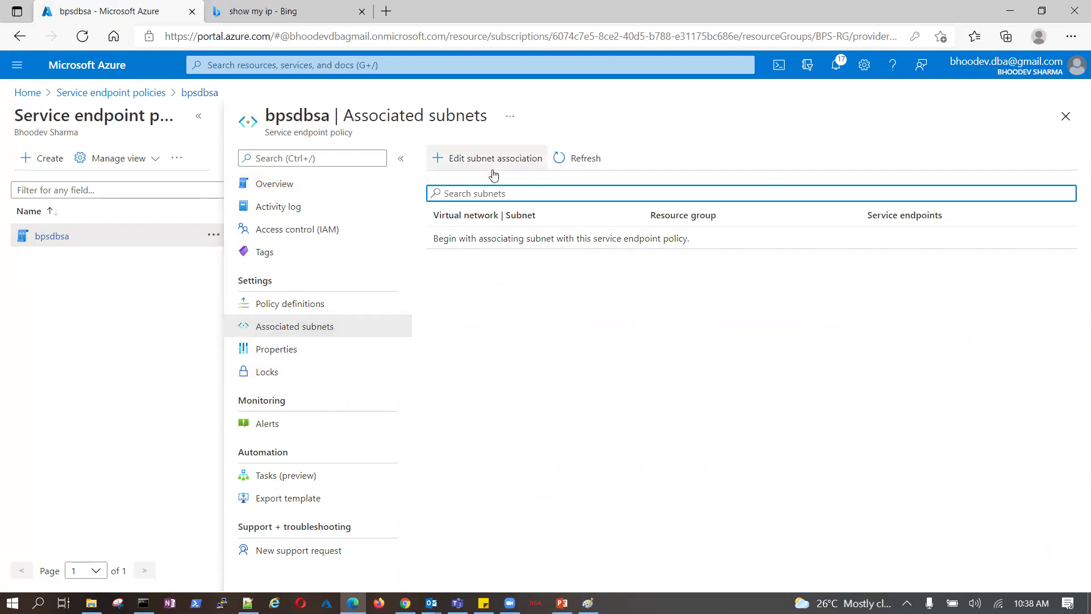
pyautogui.click(588, 160)
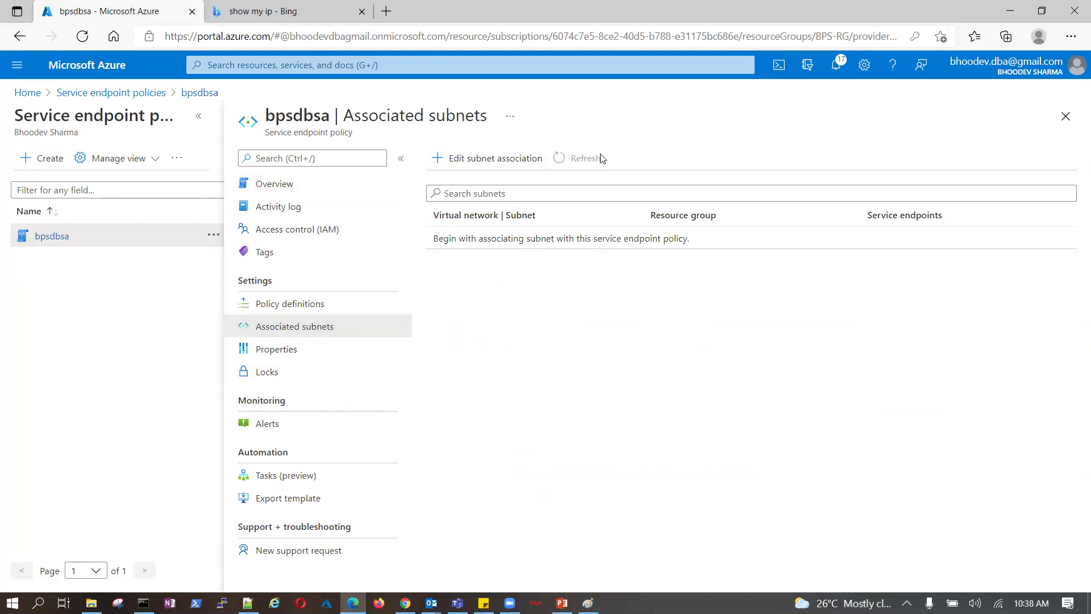
# Step: Associate the policy with HubSubnet in Hub-VNet, then show PowerPoint's 'Service Endpoint Services' slide
pyautogui.click(492, 162)
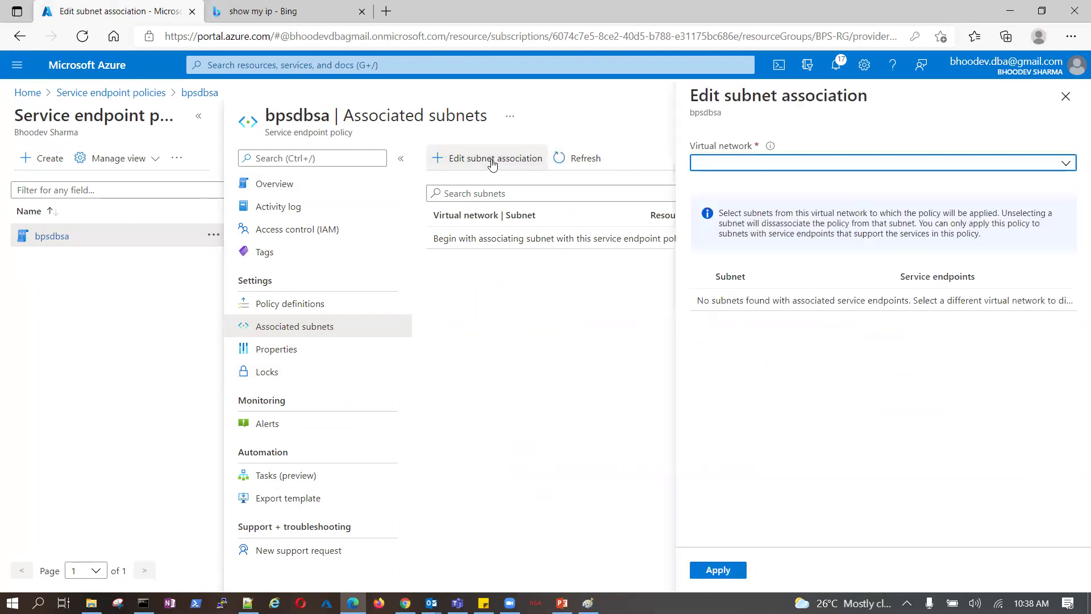
pyautogui.click(1070, 162)
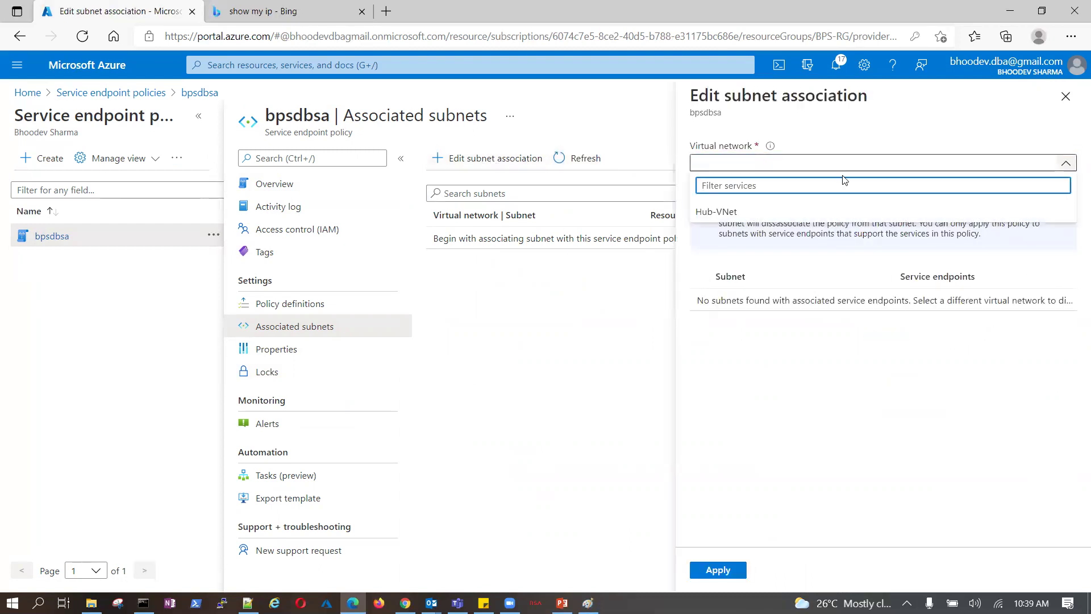
pyautogui.click(715, 214)
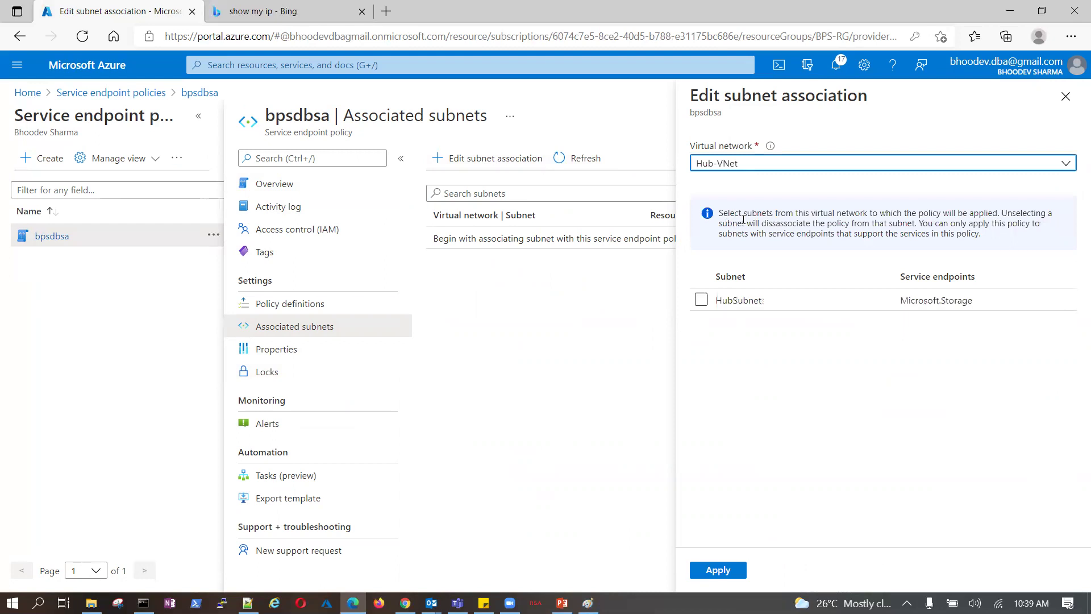
pyautogui.click(702, 300)
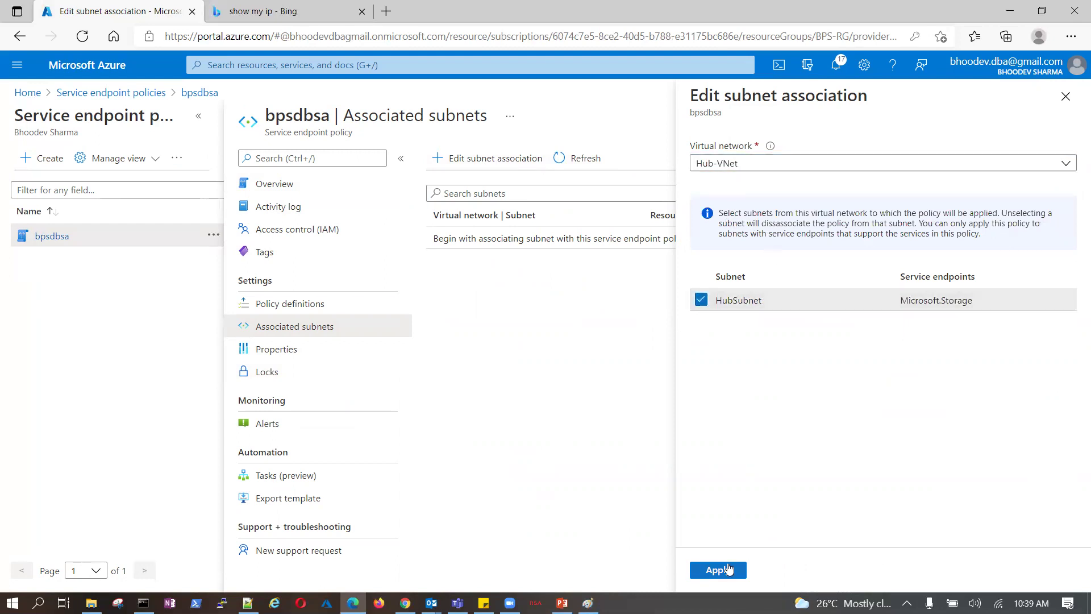
pyautogui.click(719, 571)
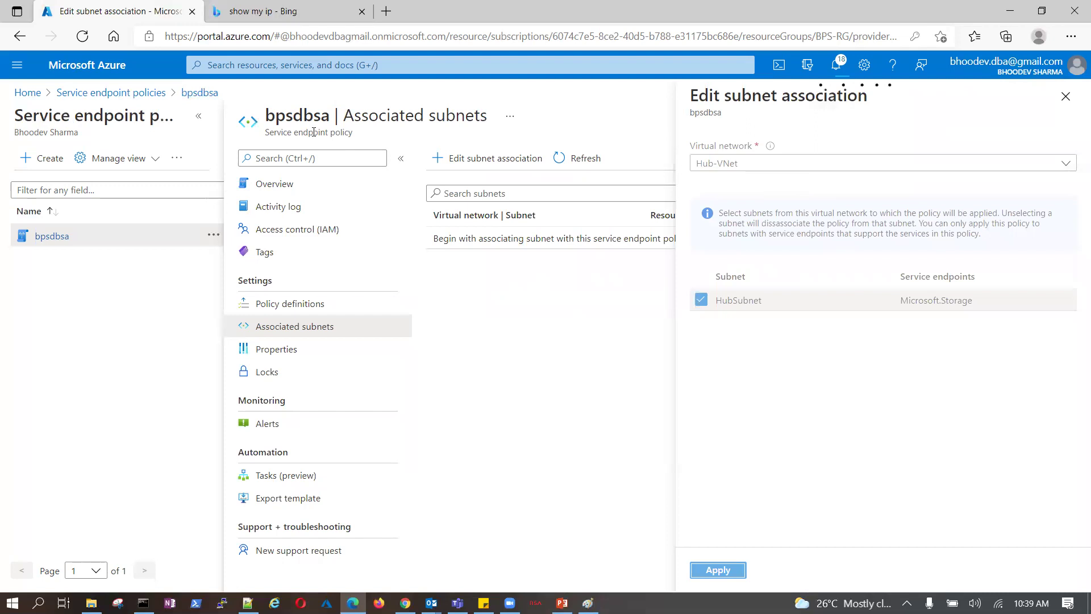
pyautogui.moveTo(270, 131); pyautogui.dragTo(368, 134)
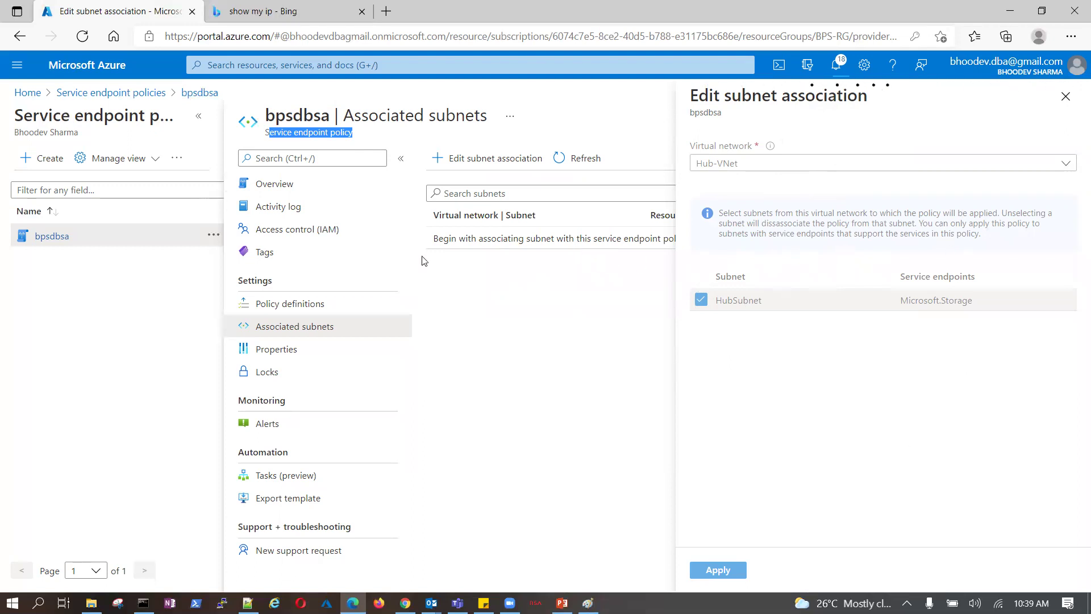
pyautogui.click(562, 602)
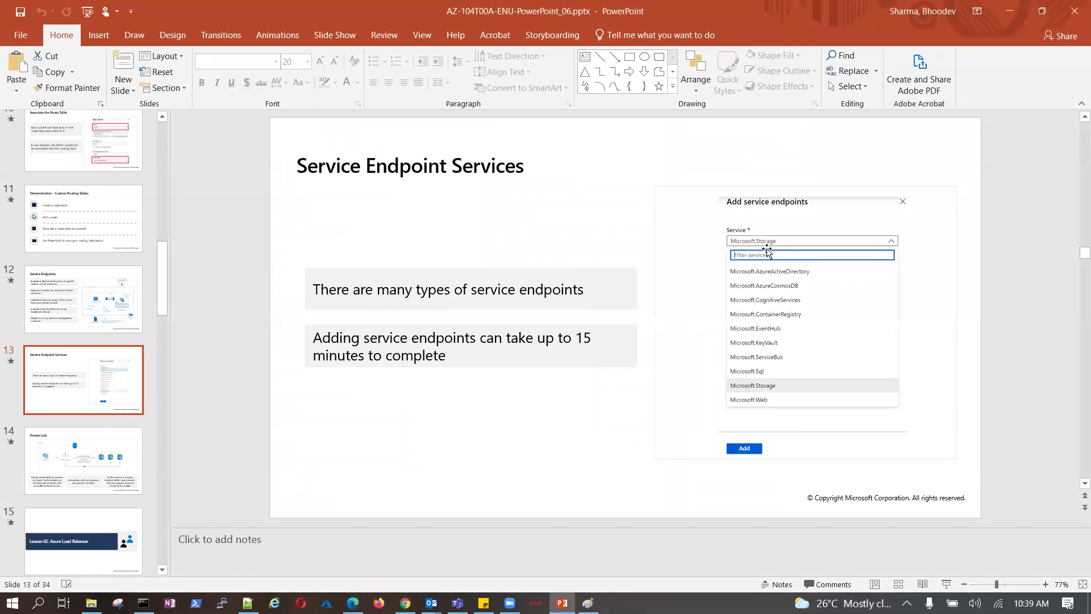
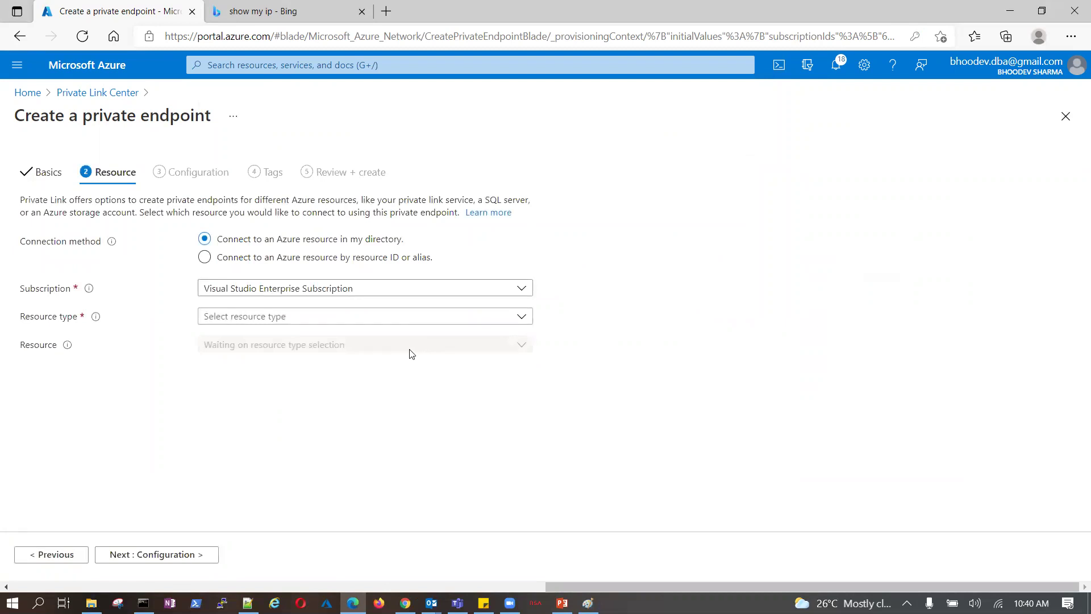
# Step: Open the Resource type list on the private endpoint's Resource step
pyautogui.click(522, 320)
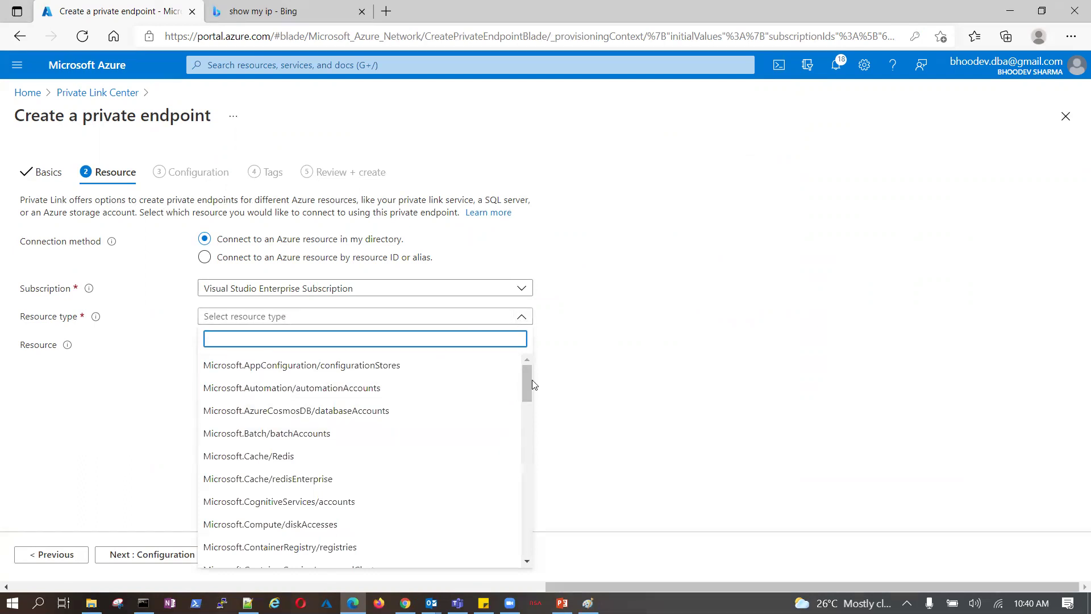
# Step: Try Microsoft.Sql/servers as the resource type and check for available SQL servers
pyautogui.moveTo(529, 387); pyautogui.dragTo(526, 417)
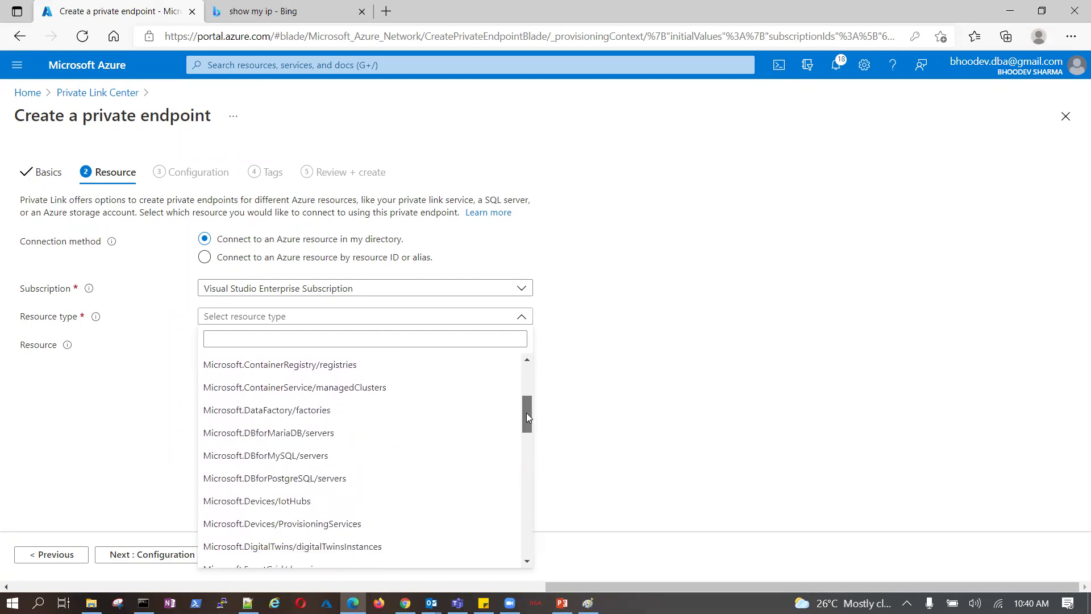
pyautogui.moveTo(526, 413); pyautogui.dragTo(544, 554)
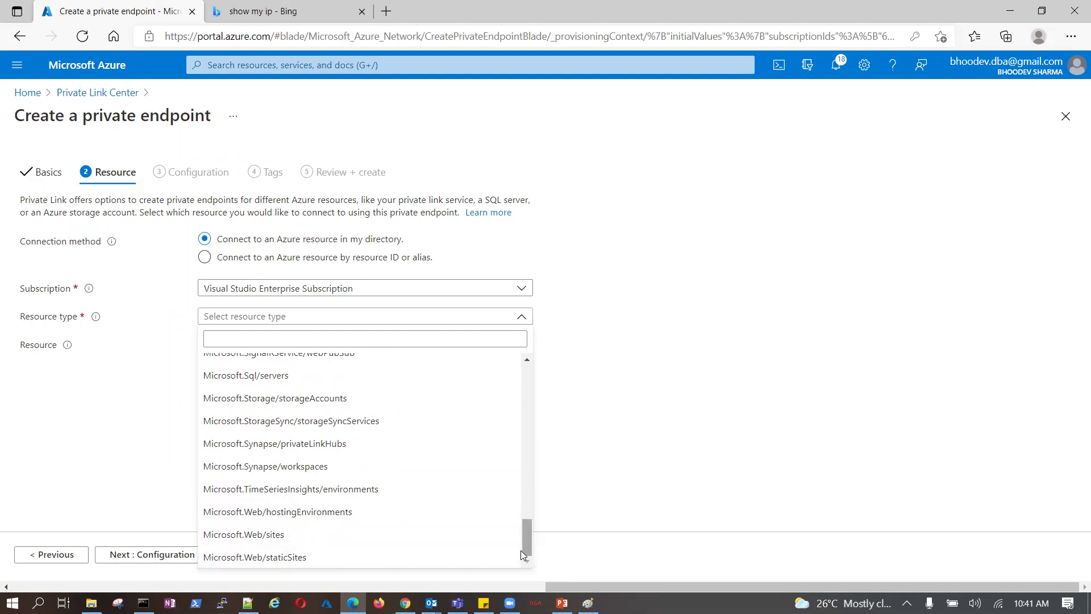
pyautogui.moveTo(529, 544)
pyautogui.mouseDown()
pyautogui.moveTo(531, 387)
pyautogui.moveTo(528, 539)
pyautogui.mouseUp()
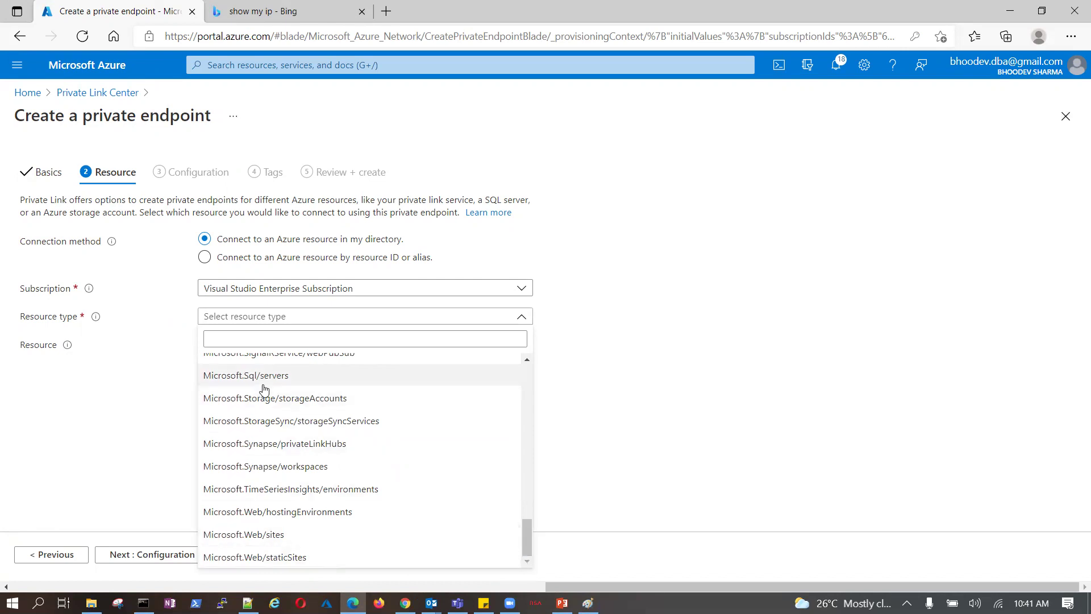
pyautogui.moveTo(527, 542); pyautogui.dragTo(523, 520)
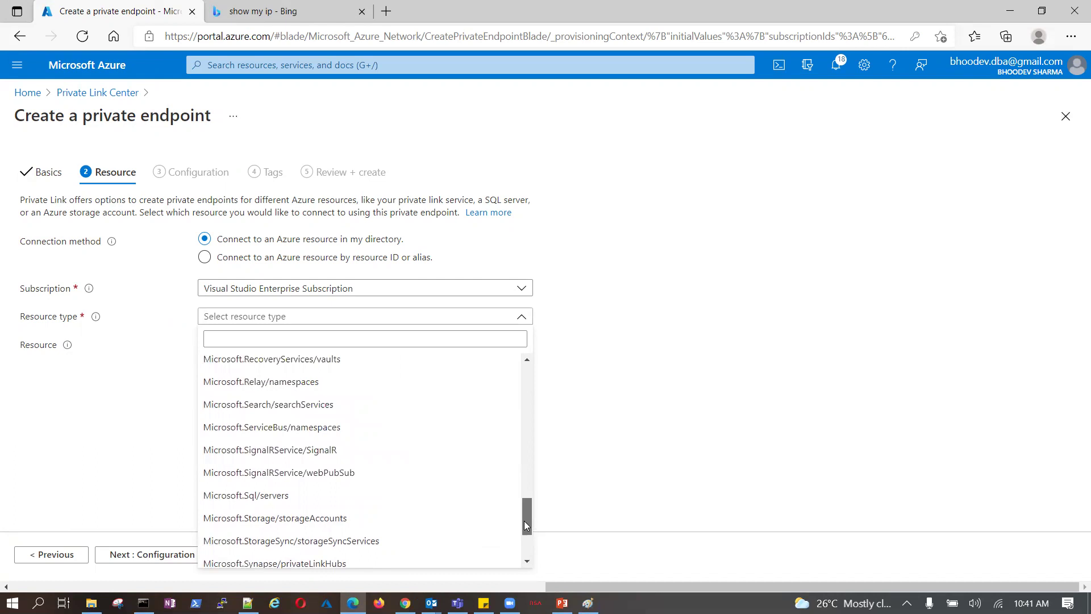
pyautogui.moveTo(523, 521); pyautogui.dragTo(527, 422)
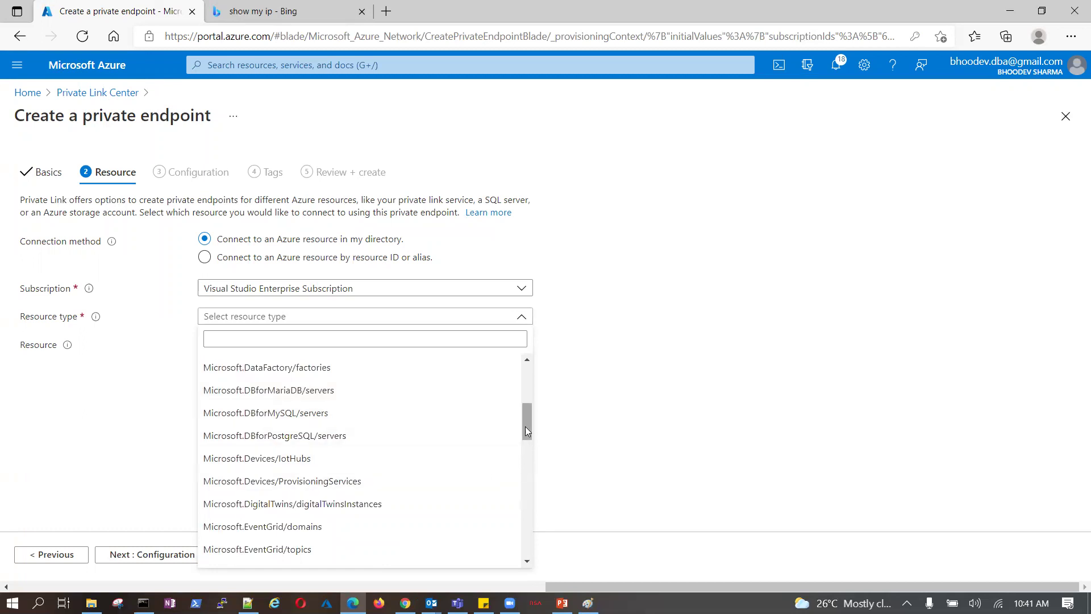
pyautogui.moveTo(526, 430); pyautogui.dragTo(520, 523)
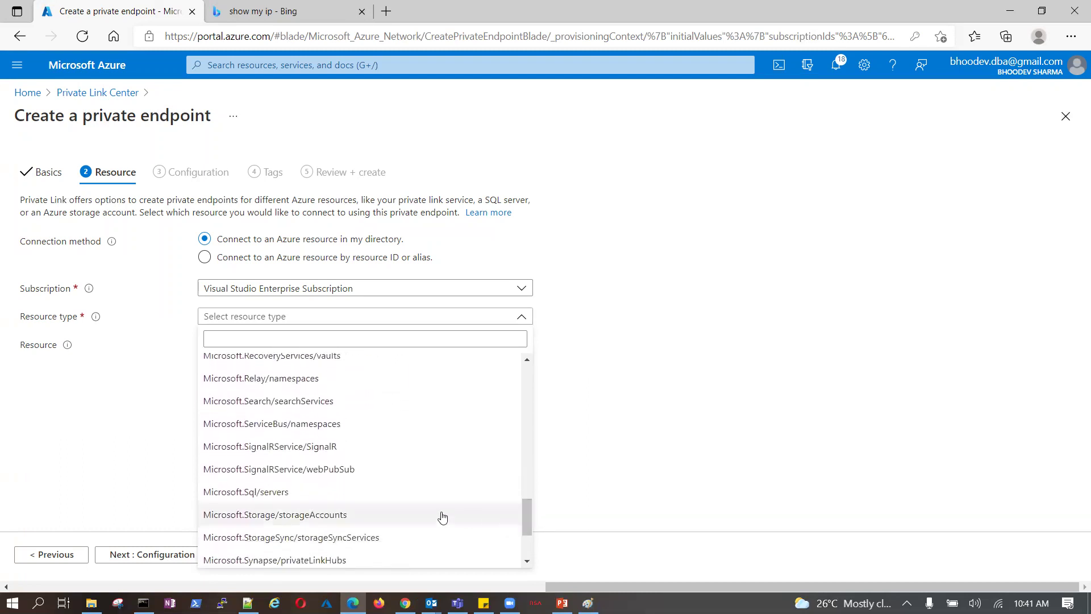
pyautogui.click(321, 499)
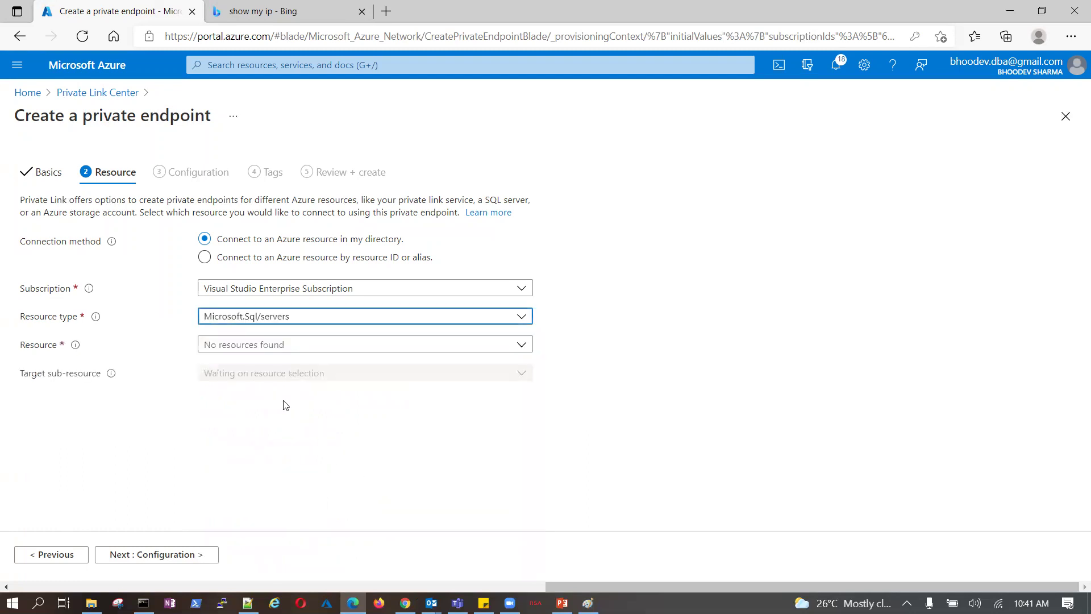
pyautogui.click(520, 345)
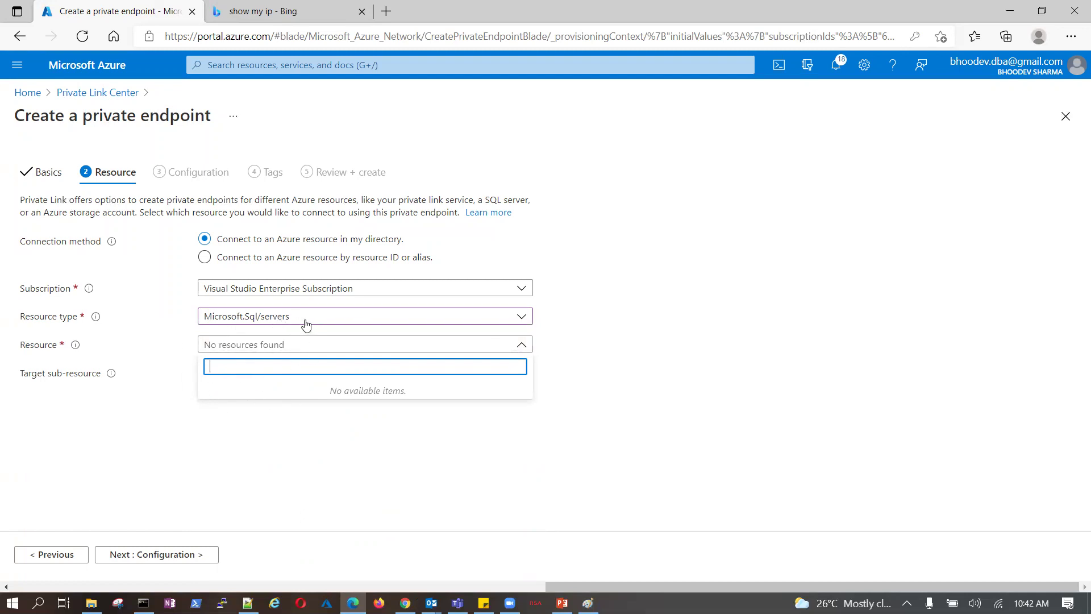
# Step: Try Microsoft.ServiceBus/namespaces and Microsoft.AzureCosmosDB/databaseAccounts, finding no resources for either
pyautogui.click(522, 316)
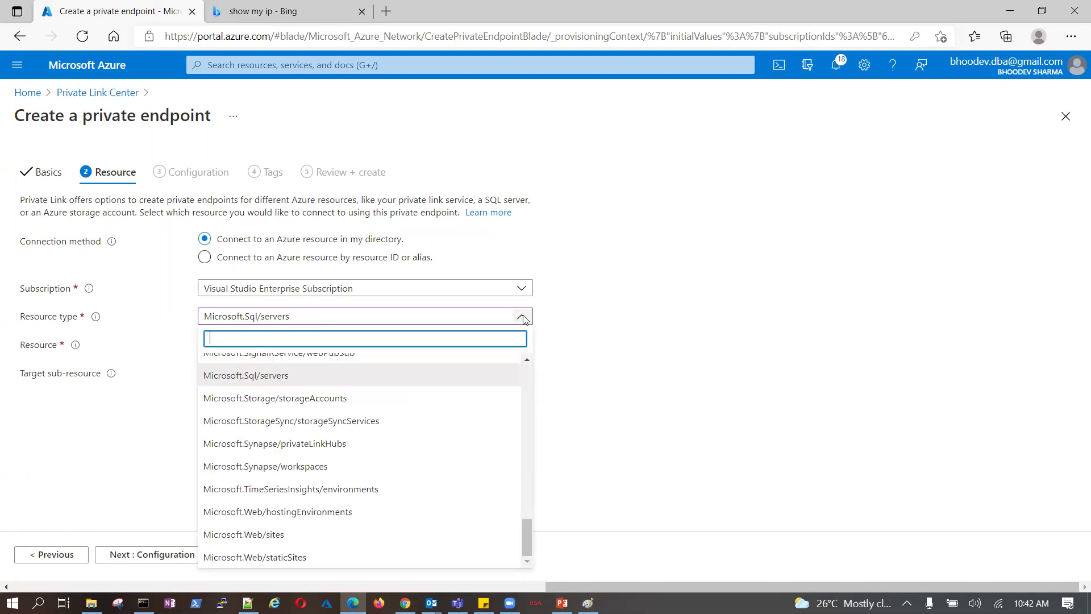
pyautogui.click(528, 533)
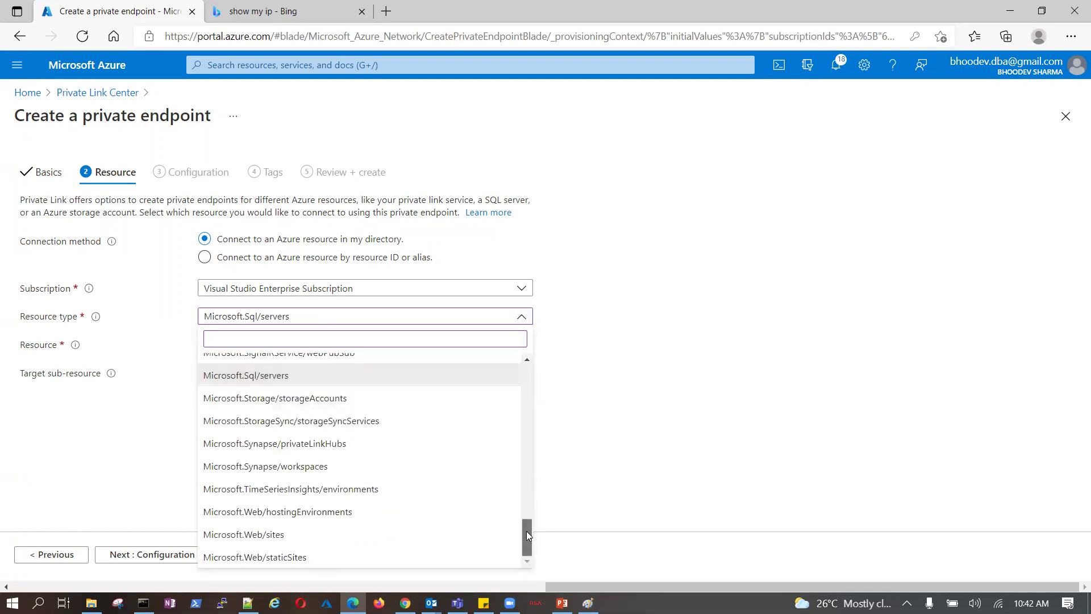
pyautogui.moveTo(527, 531); pyautogui.dragTo(526, 517)
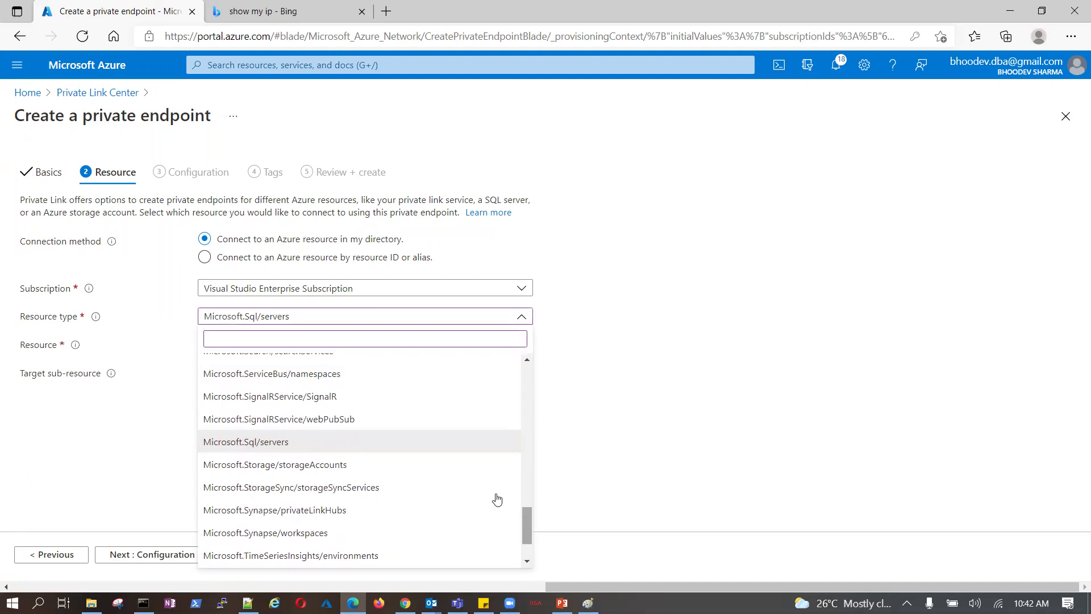
pyautogui.click(343, 377)
pyautogui.click(522, 348)
pyautogui.click(523, 348)
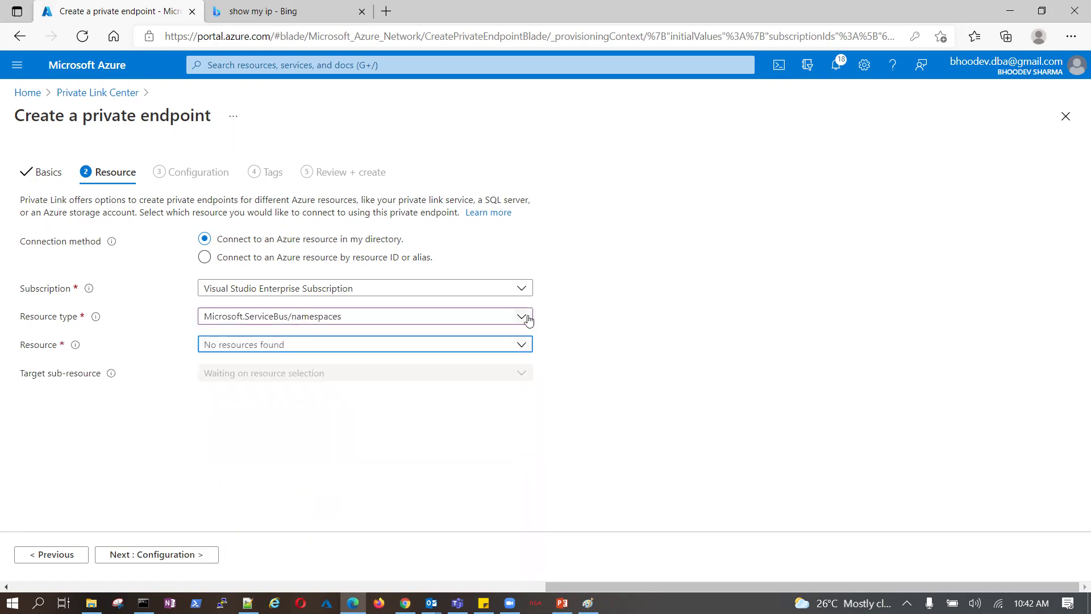
pyautogui.click(527, 320)
pyautogui.scroll(10, 527, 526)
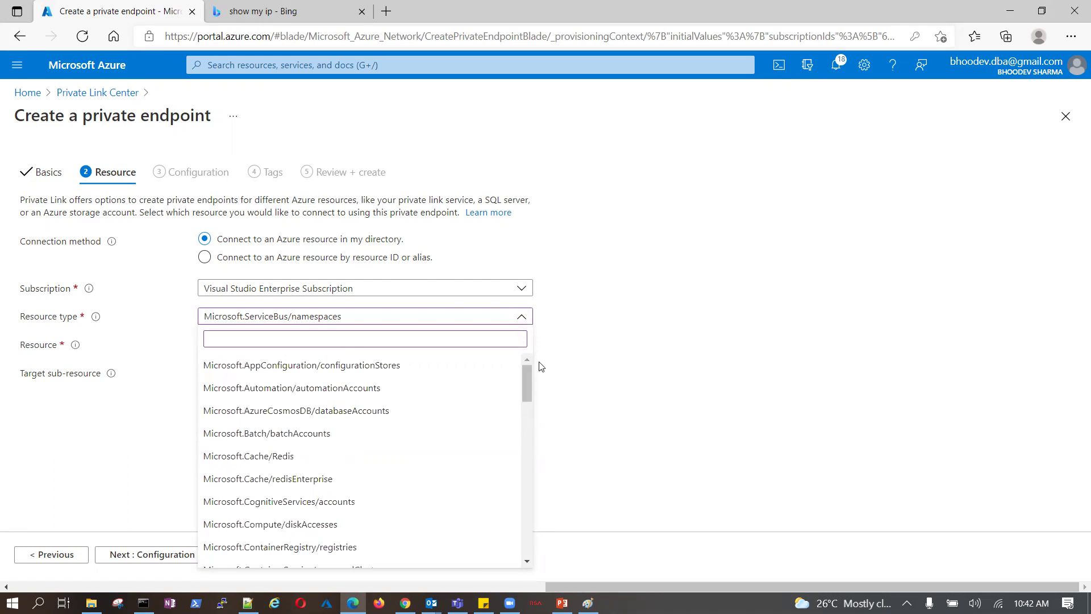
pyautogui.click(377, 410)
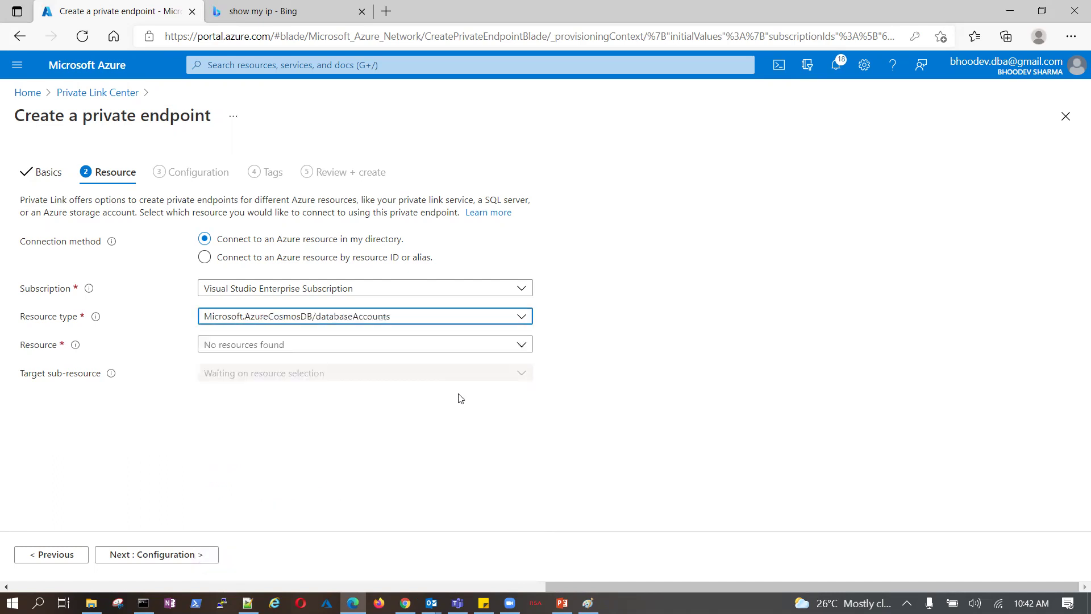
pyautogui.click(520, 345)
# Step: Try Microsoft.Devices/ProvisioningServices and Microsoft.MachineLearningServices/workspaces, both with no resources available
pyautogui.click(521, 316)
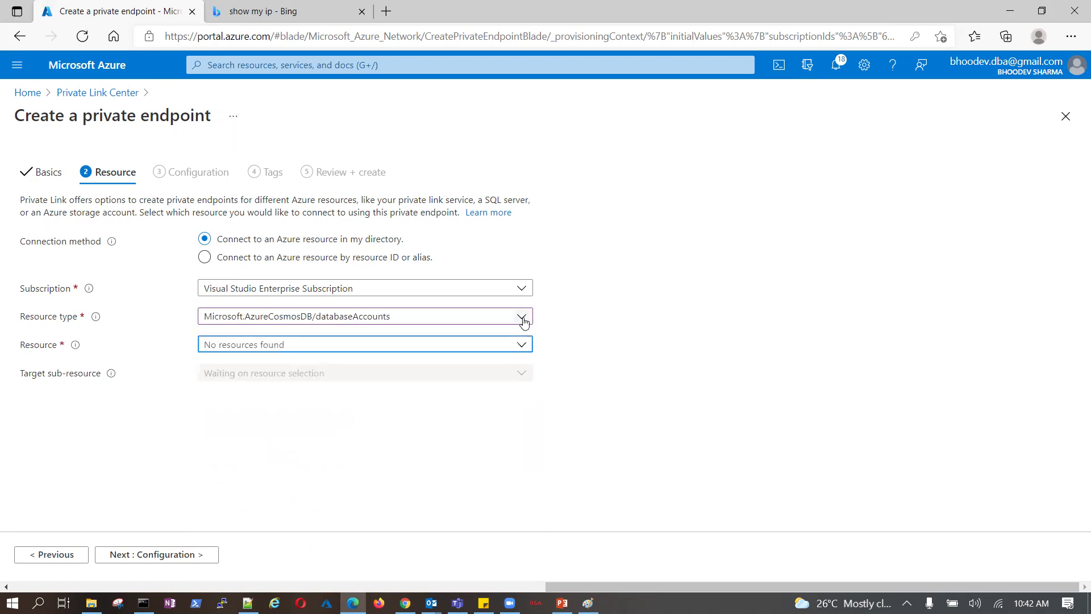
pyautogui.moveTo(529, 392); pyautogui.dragTo(528, 443)
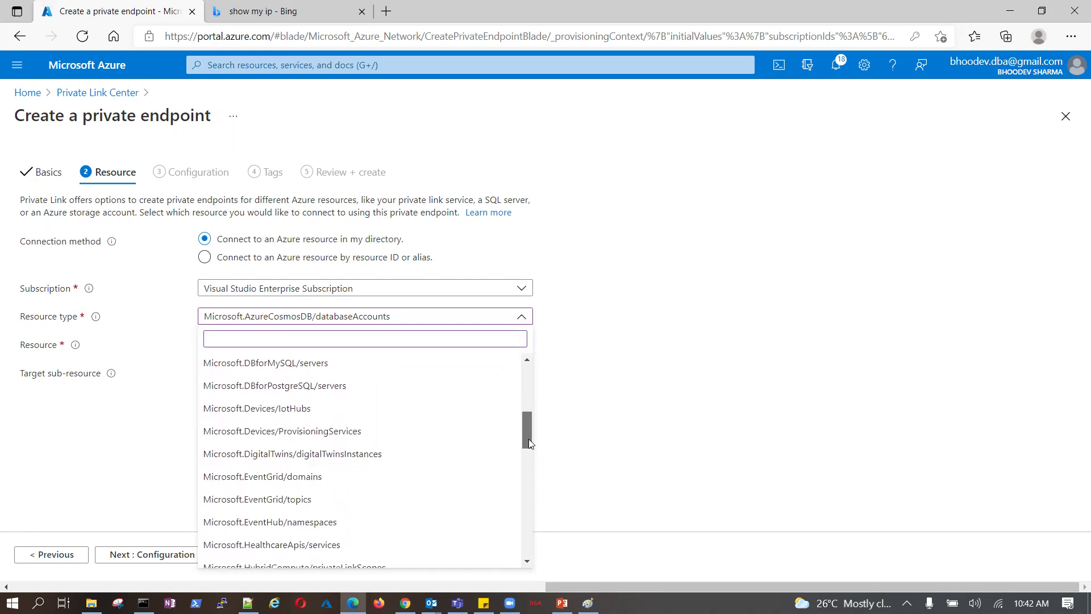
pyautogui.click(486, 432)
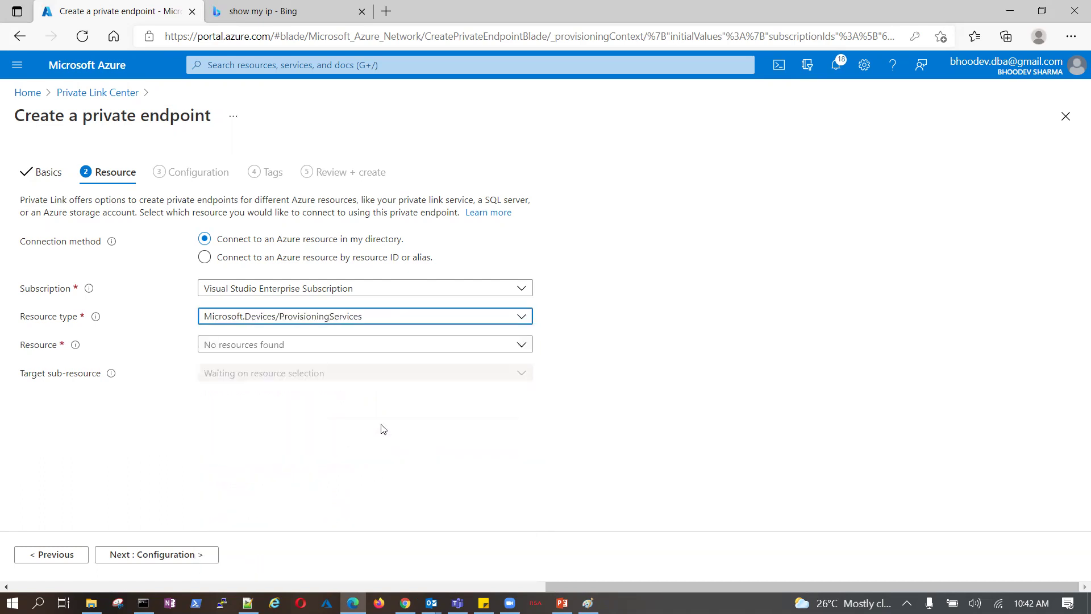
pyautogui.click(522, 345)
pyautogui.click(523, 347)
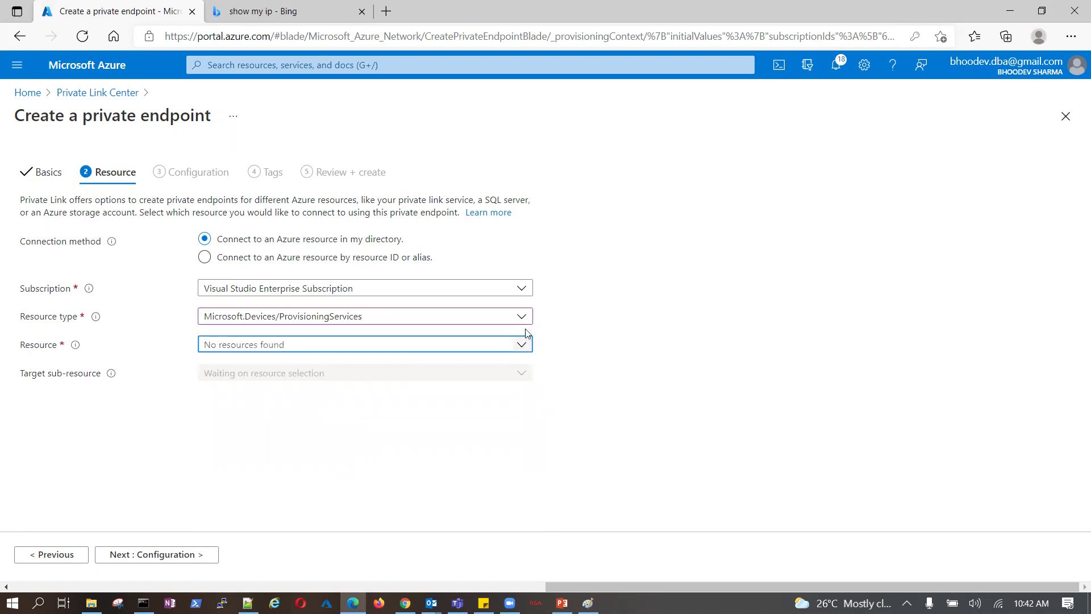
pyautogui.click(522, 318)
pyautogui.moveTo(526, 447); pyautogui.dragTo(526, 468)
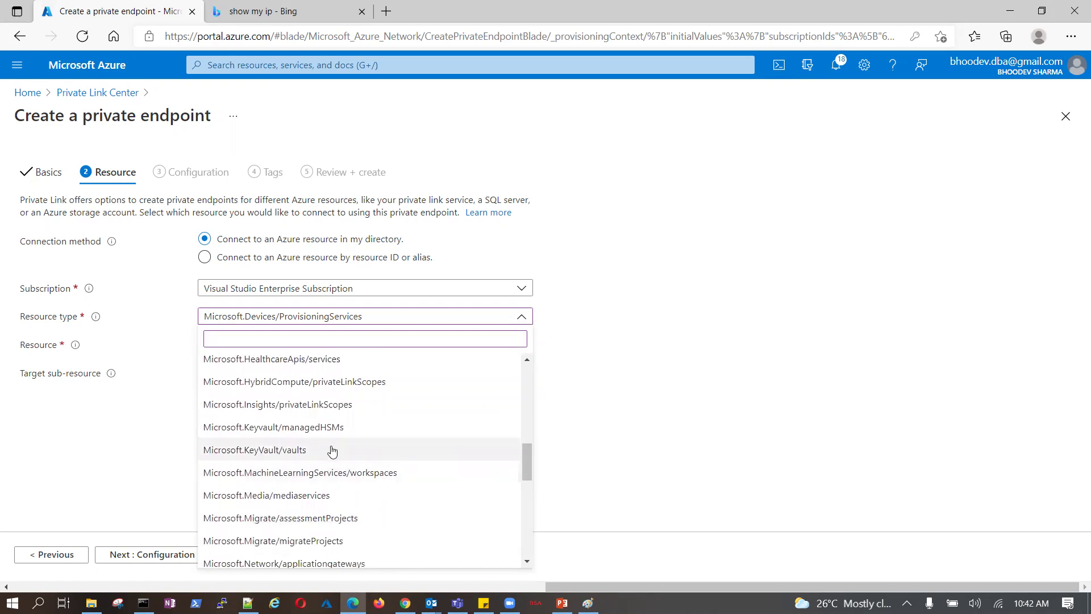
pyautogui.click(340, 473)
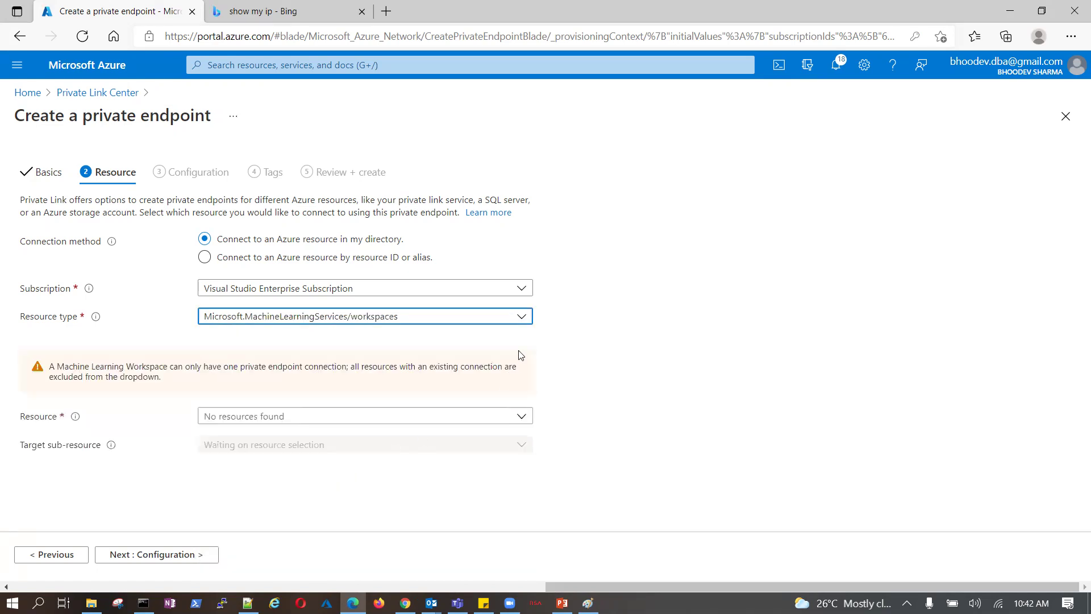
pyautogui.click(519, 415)
pyautogui.click(260, 360)
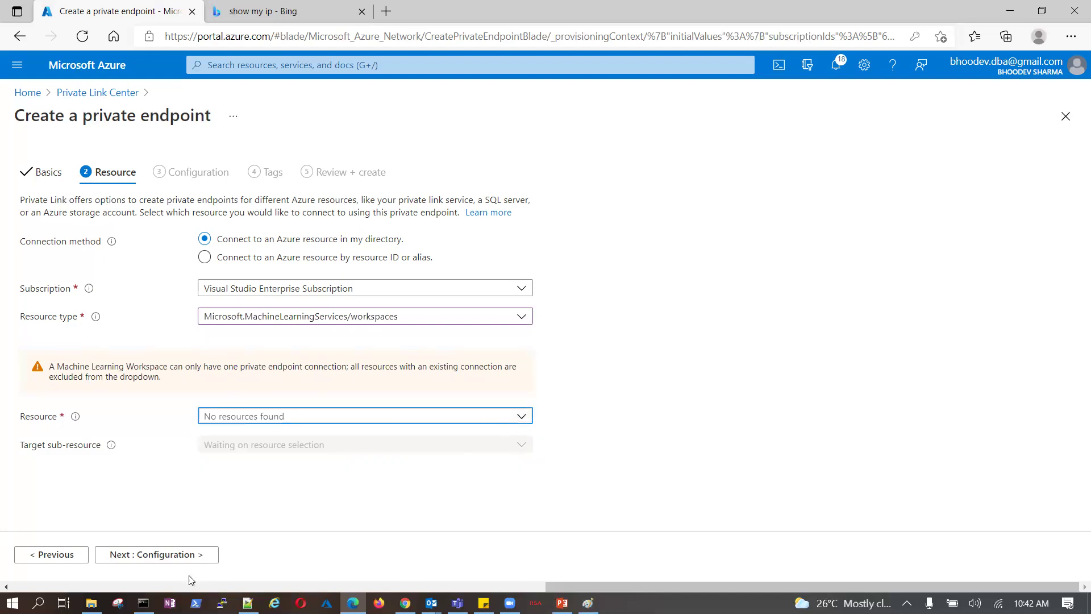
pyautogui.click(170, 556)
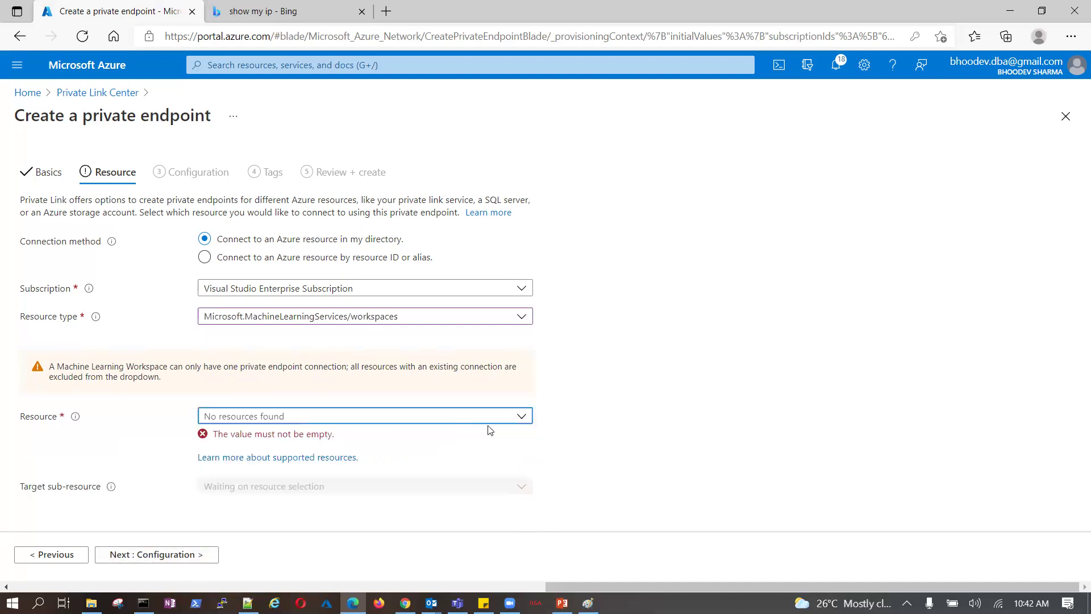
pyautogui.click(521, 416)
# Step: Set the resource type to Microsoft.Storage/storageAccounts
pyautogui.click(521, 316)
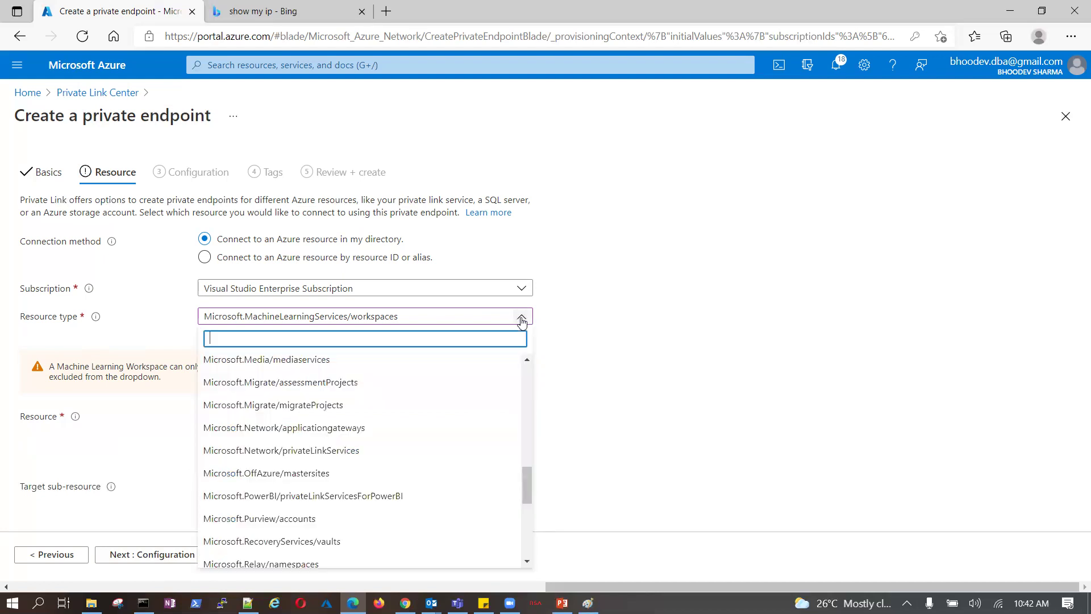
pyautogui.scroll(-1, 526, 499)
pyautogui.moveTo(524, 494); pyautogui.dragTo(529, 526)
pyautogui.click(380, 493)
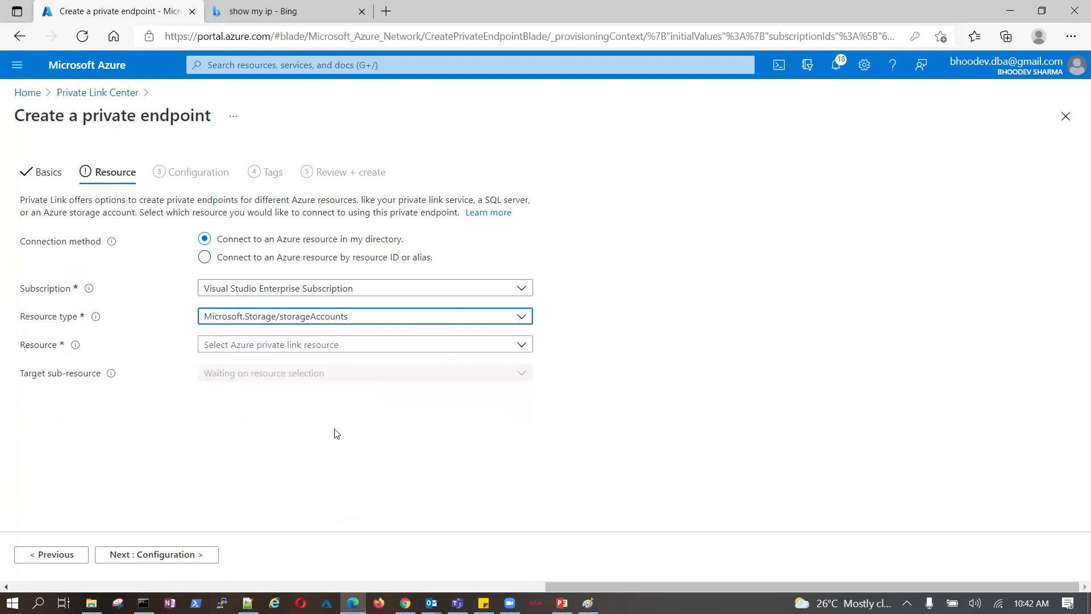
# Step: Target the bpsdbsa storage account with the file sub-resource
pyautogui.click(521, 344)
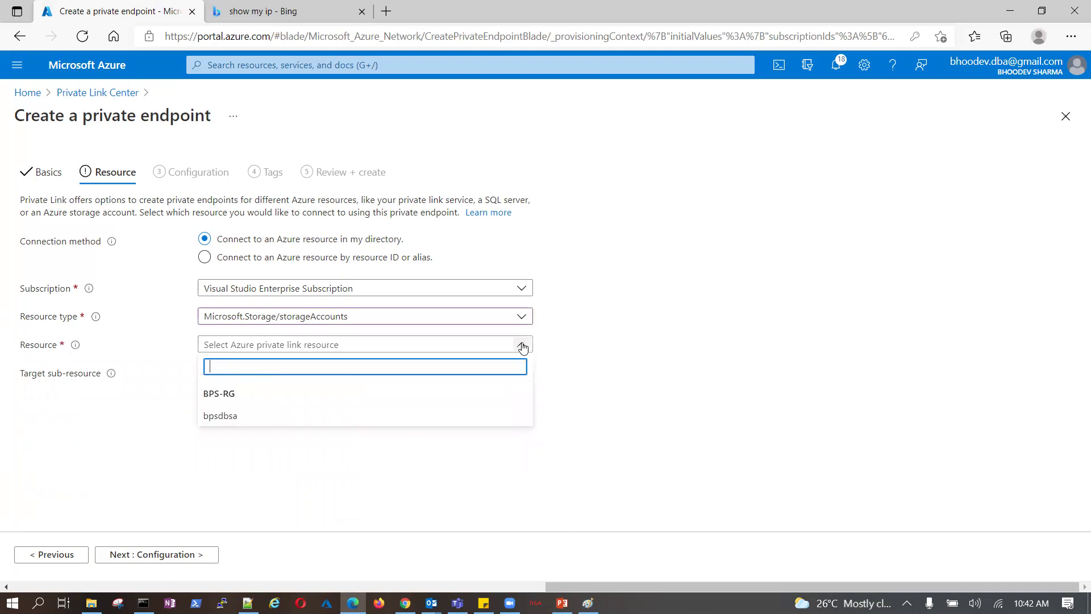
pyautogui.click(268, 411)
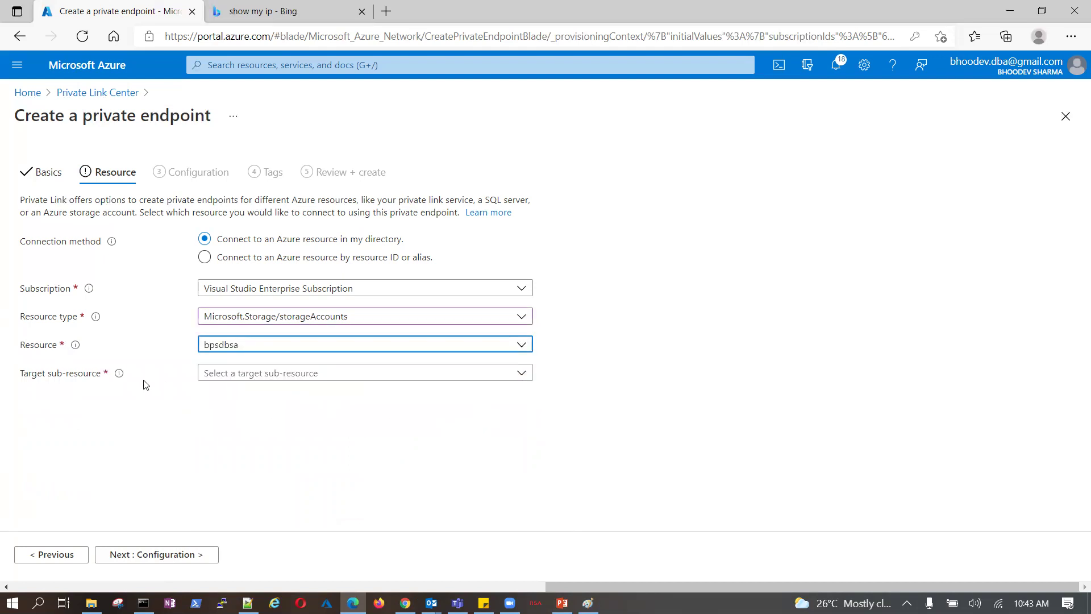
pyautogui.click(520, 374)
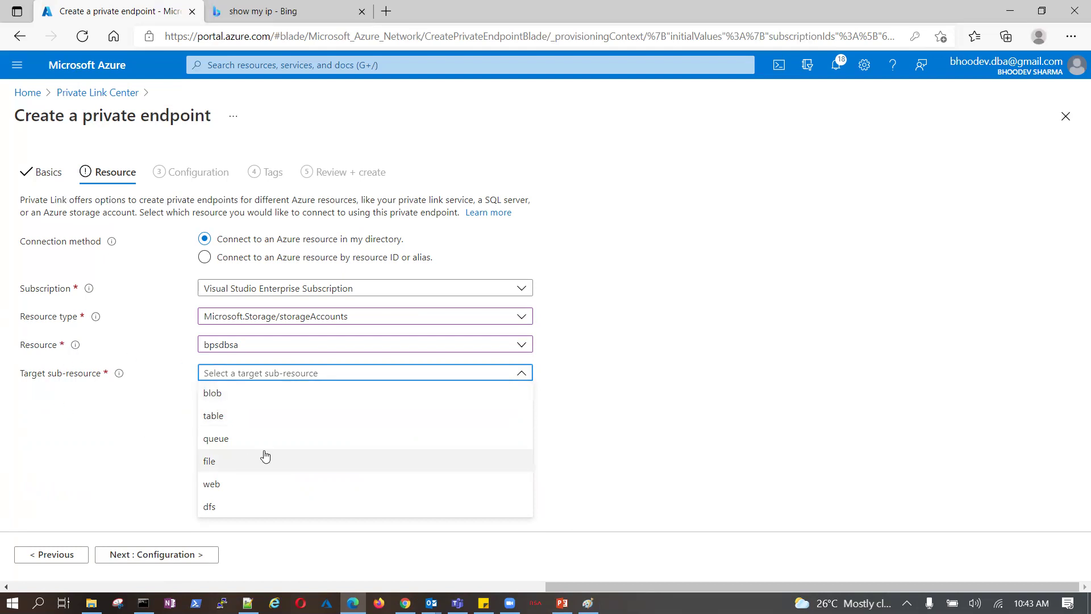
pyautogui.click(220, 467)
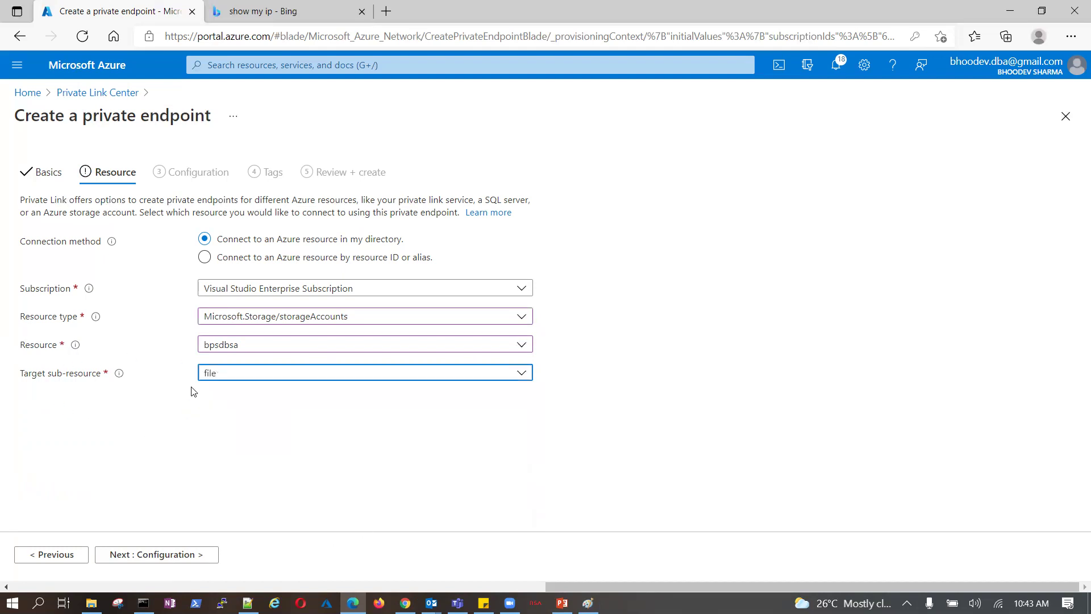
# Step: Continue to the Configuration step and list the available virtual networks
pyautogui.moveTo(43, 117); pyautogui.dragTo(216, 122)
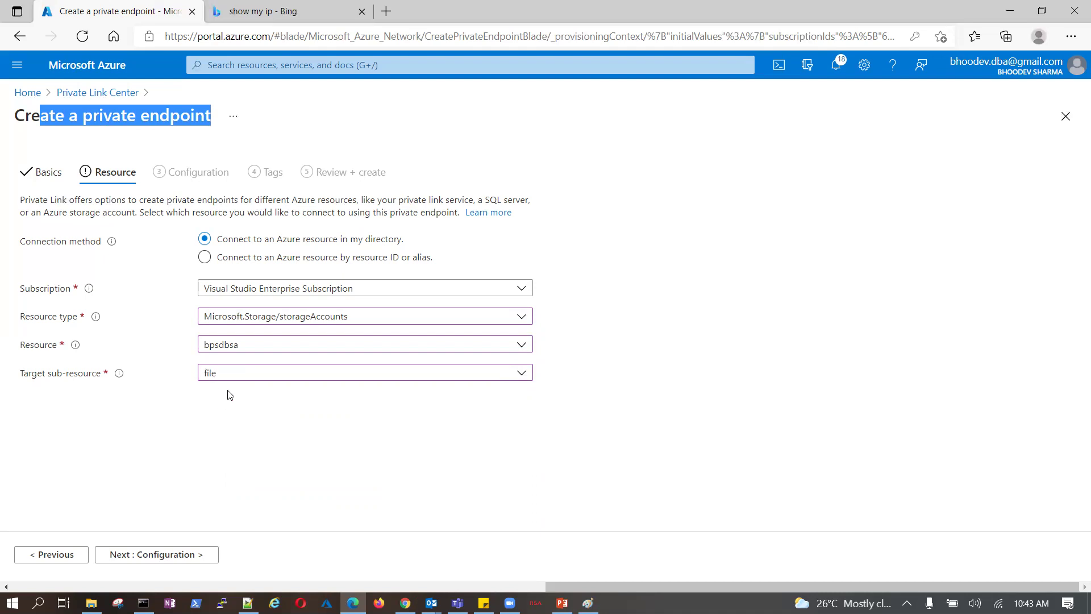
pyautogui.click(167, 555)
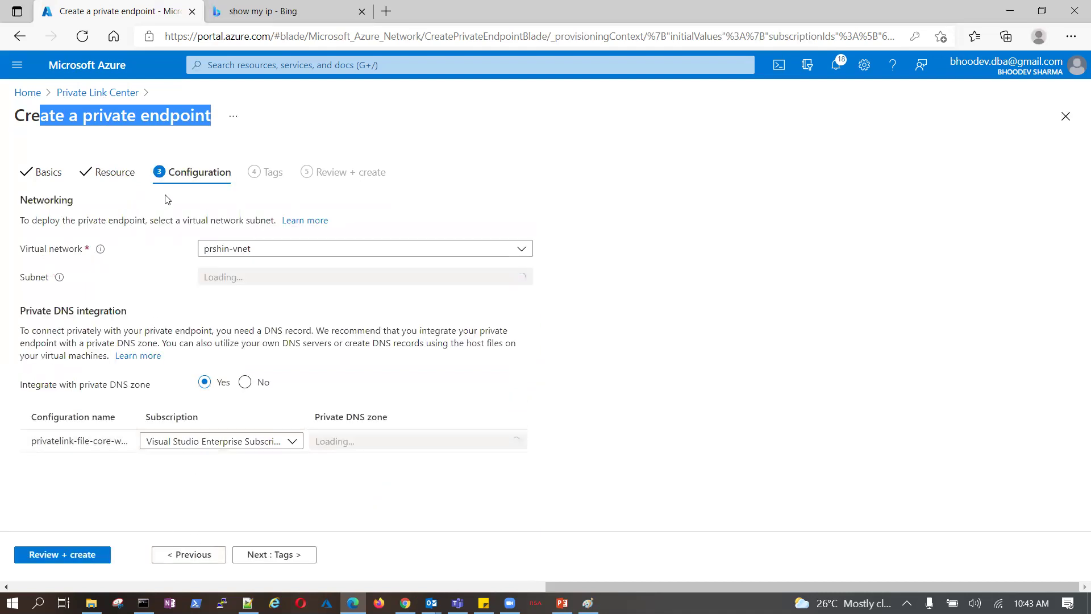
pyautogui.click(518, 250)
# Step: Use Hub-VNet's HubSubnet, keep the new privatelink.file.core.windows.net zone, and run validation
pyautogui.click(307, 319)
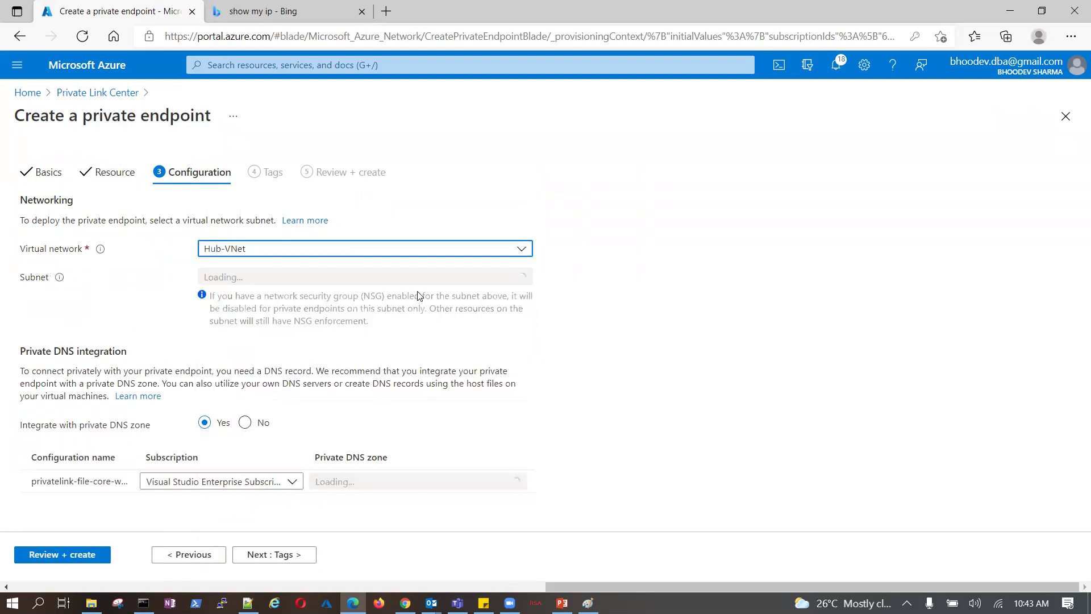
pyautogui.click(521, 285)
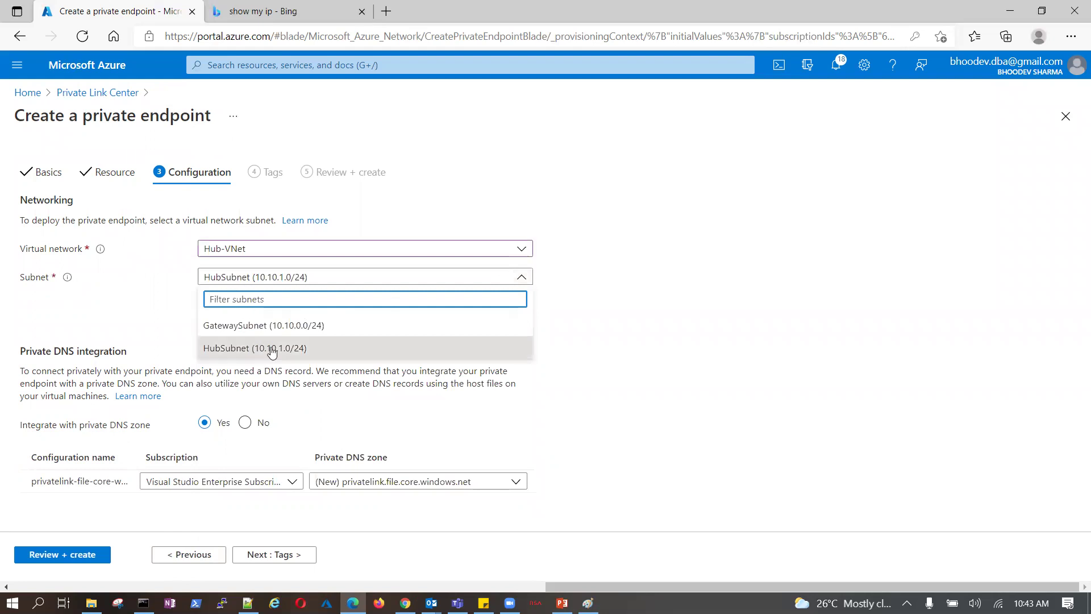
pyautogui.click(435, 341)
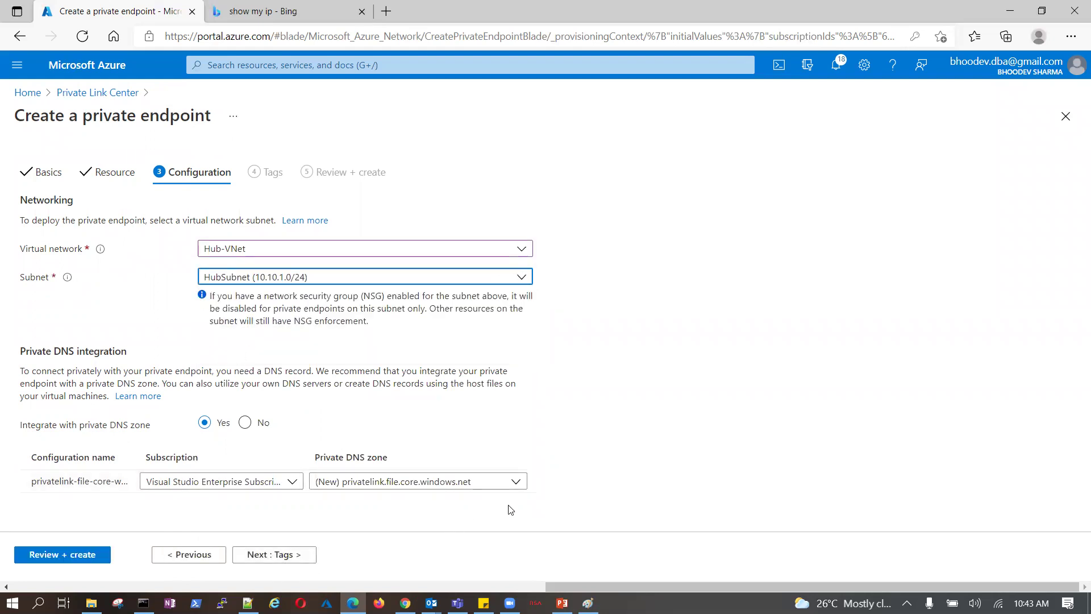
pyautogui.click(515, 484)
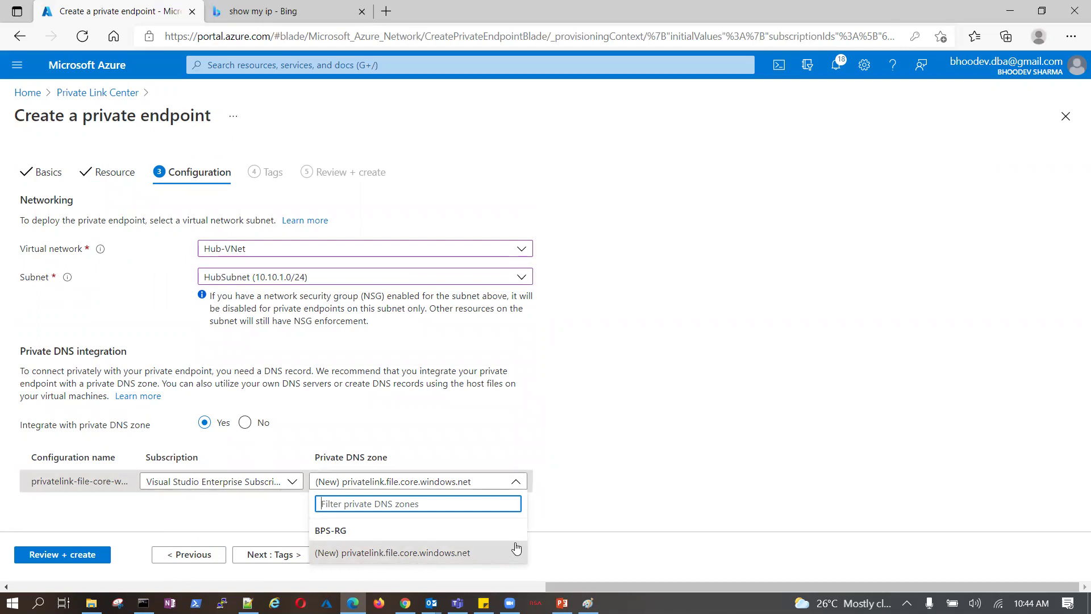
pyautogui.click(684, 500)
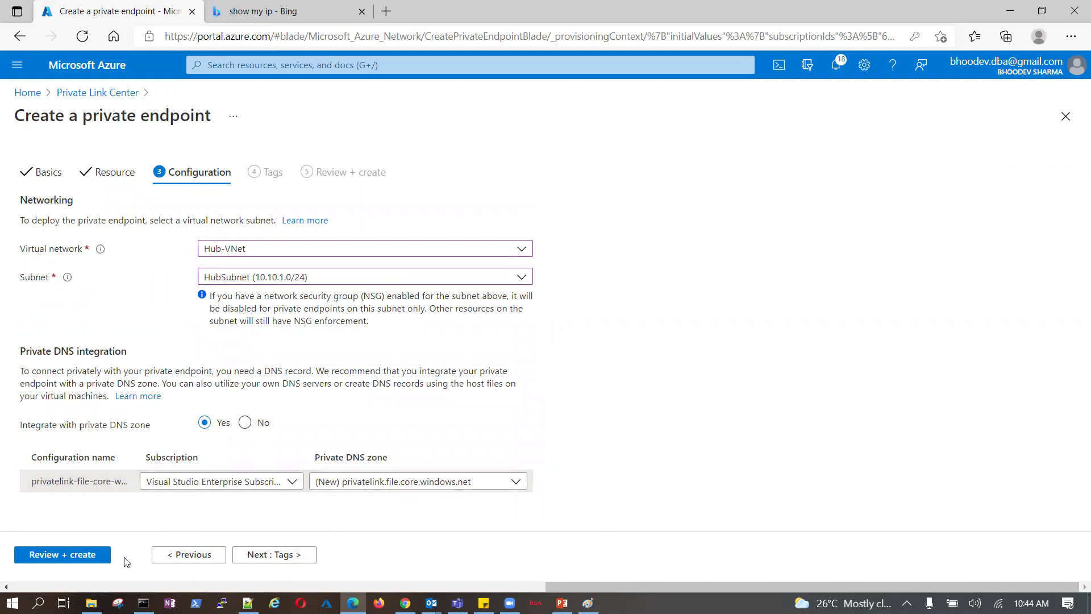
pyautogui.click(88, 555)
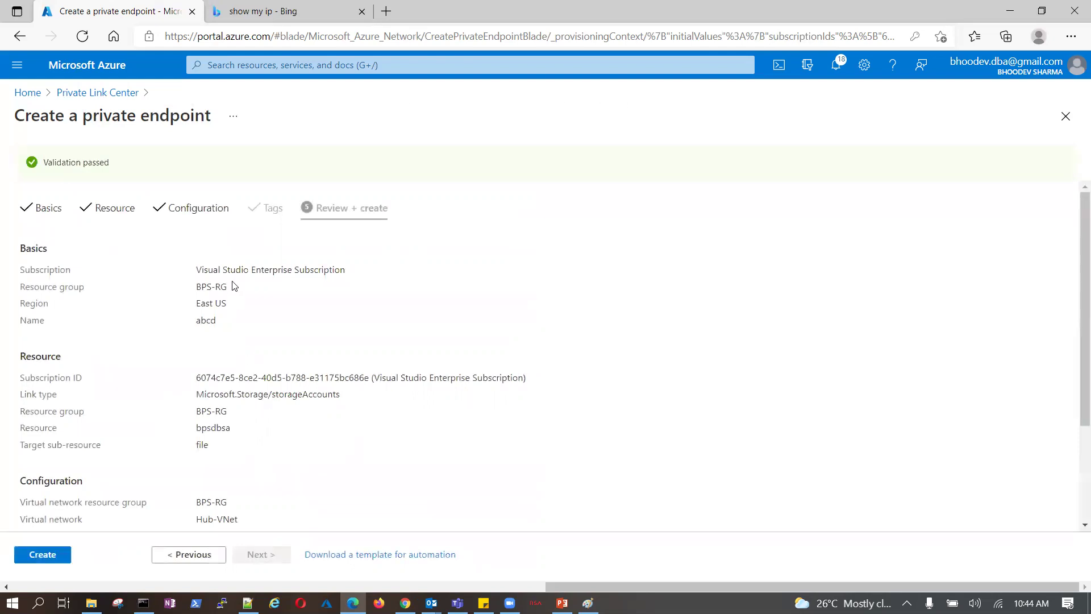
# Step: Create the private endpoint deployment in BPS-RG, then switch to the lesson slides
pyautogui.scroll(-3, 241, 339)
pyautogui.moveTo(195, 362); pyautogui.dragTo(238, 377)
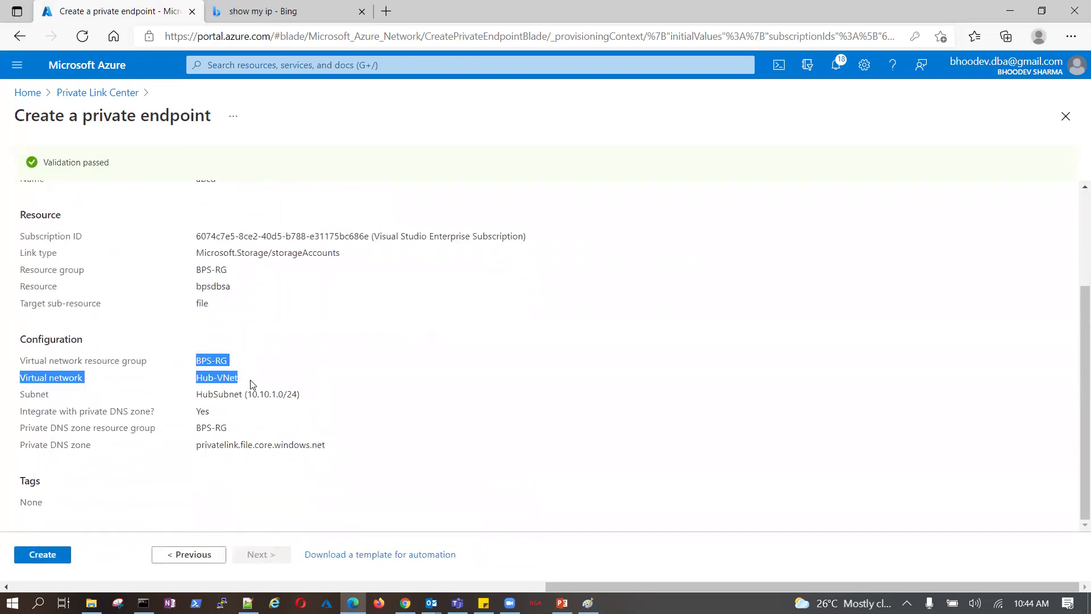
pyautogui.click(42, 555)
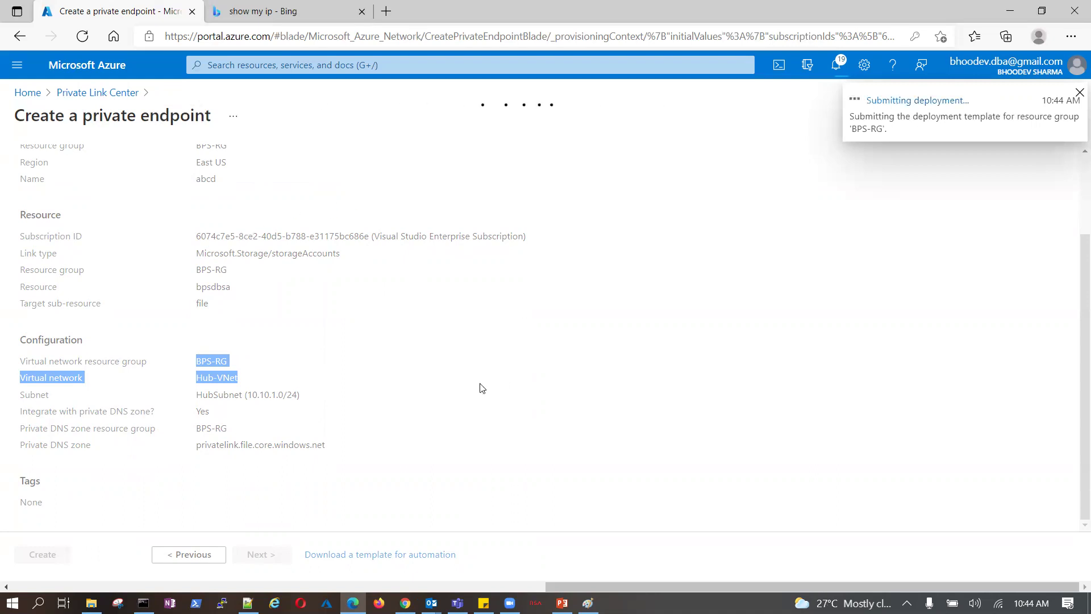
pyautogui.click(562, 603)
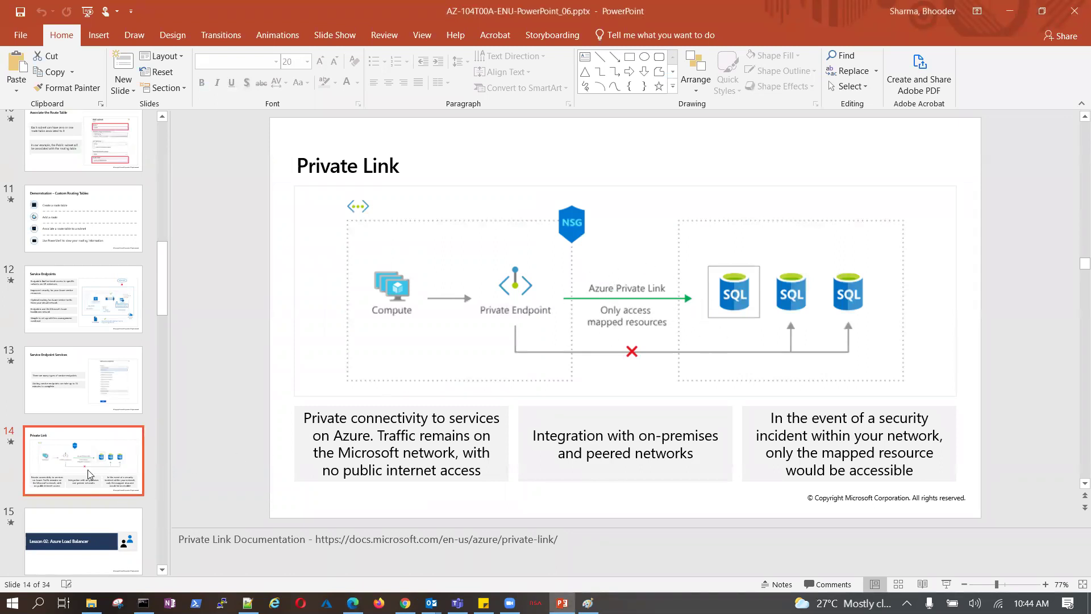
# Step: Go from the Lesson 02: Azure Load Balancer slide to the Overview slide, then switch to Paint
pyautogui.scroll(-2, 91, 483)
pyautogui.click(77, 435)
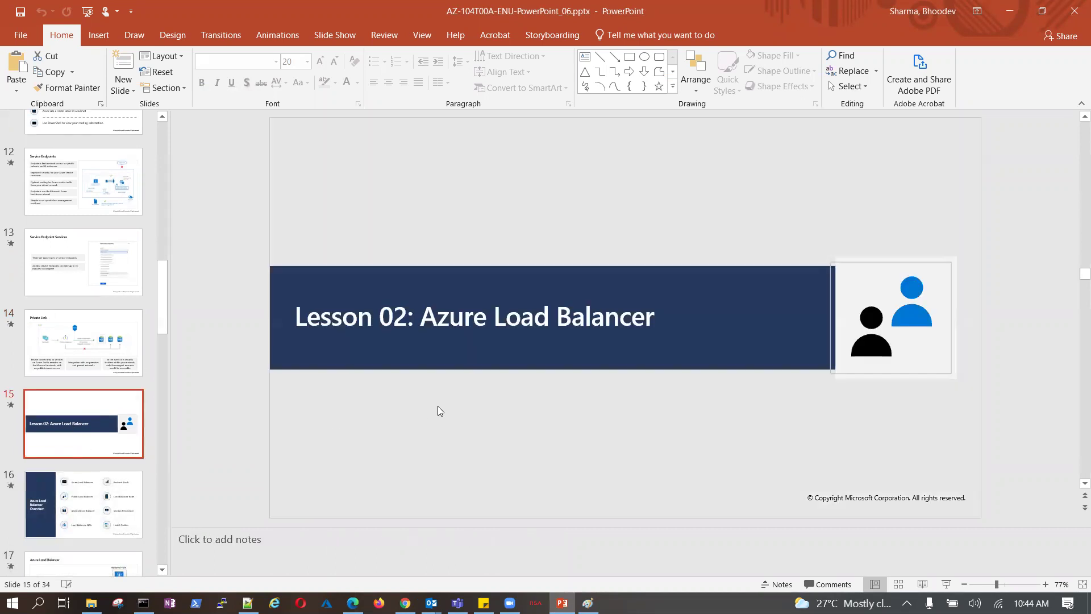
pyautogui.scroll(-3, 81, 511)
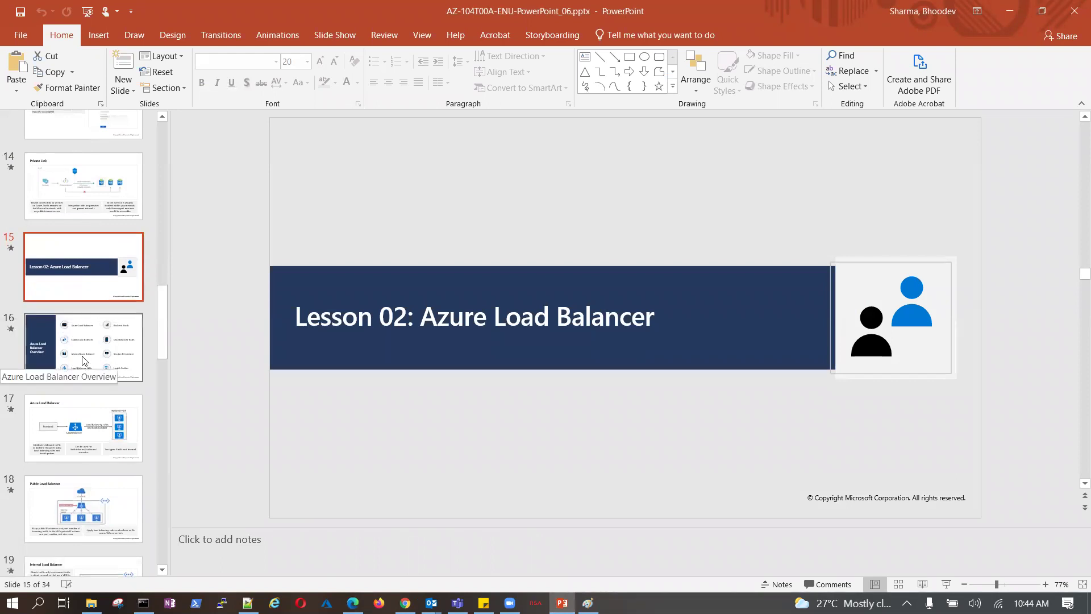
pyautogui.scroll(-1, 83, 341)
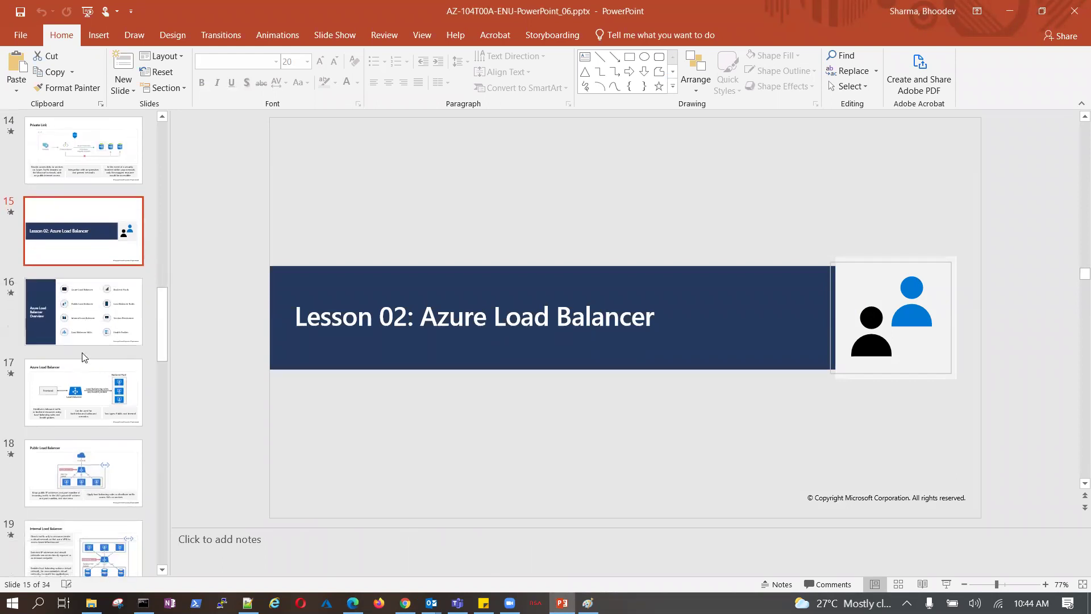
pyautogui.click(83, 313)
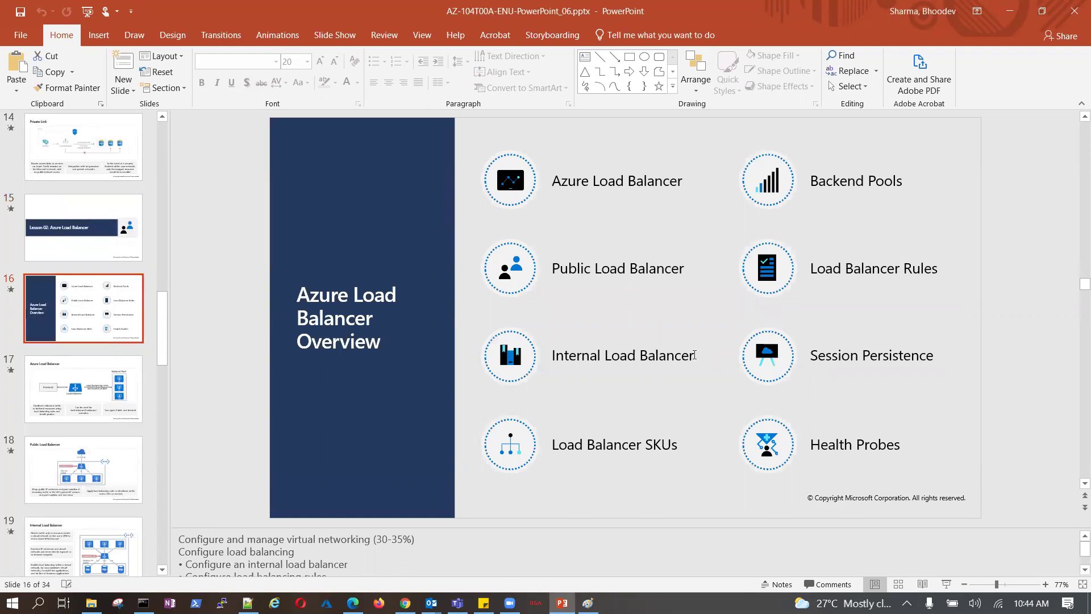
pyautogui.click(588, 603)
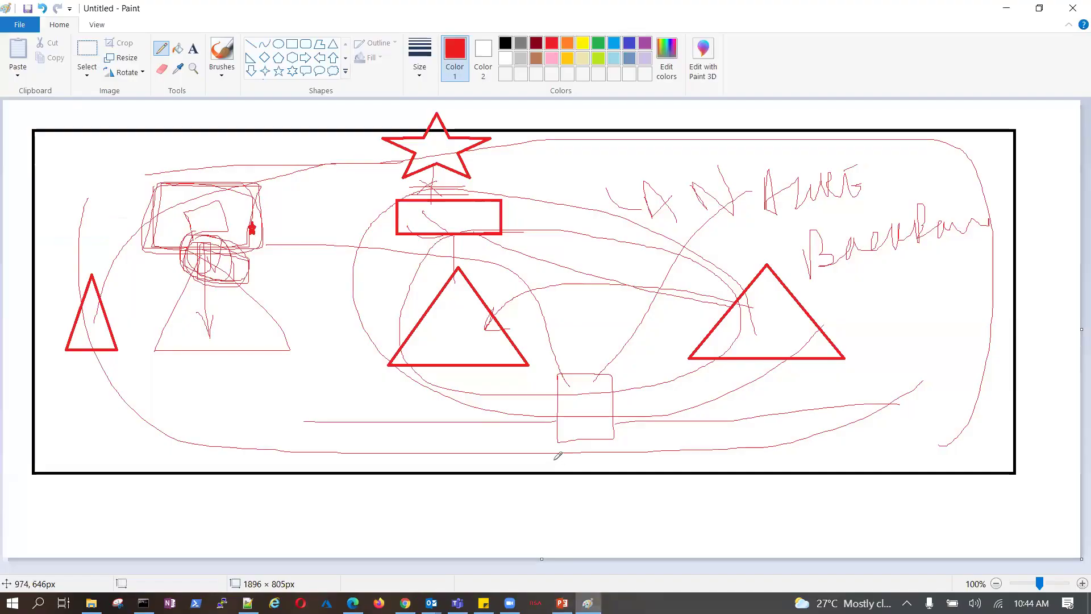
pyautogui.click(21, 26)
pyautogui.click(23, 54)
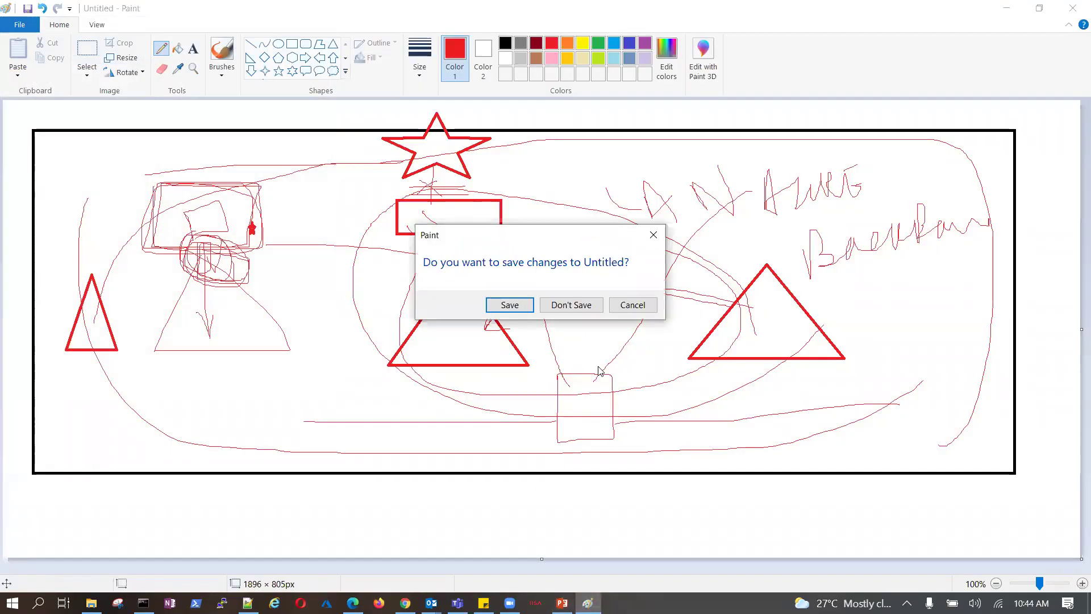
pyautogui.click(585, 307)
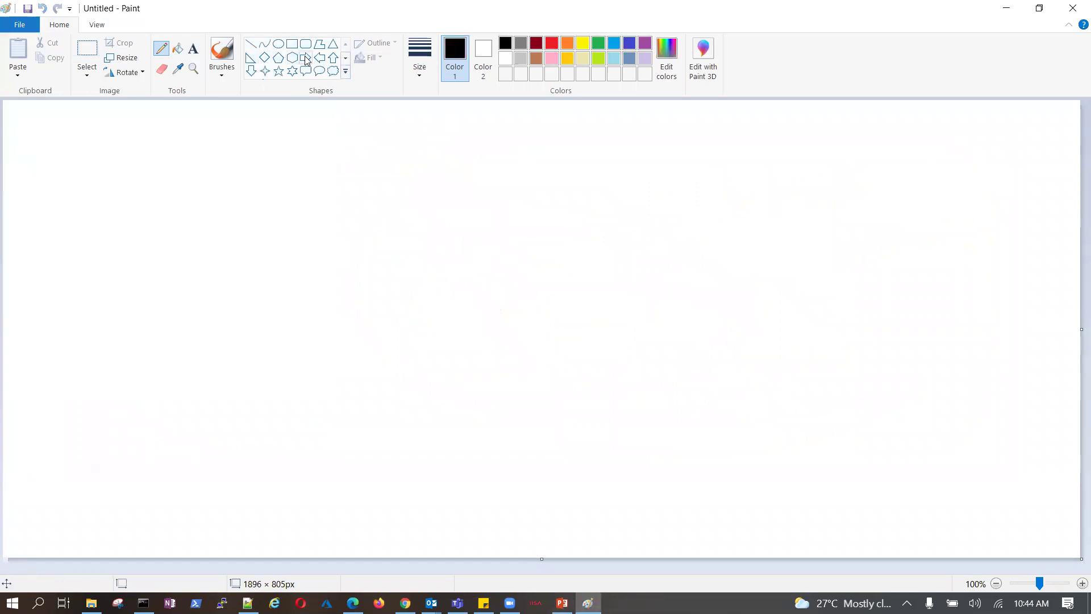
pyautogui.click(291, 44)
pyautogui.moveTo(159, 216); pyautogui.dragTo(654, 455)
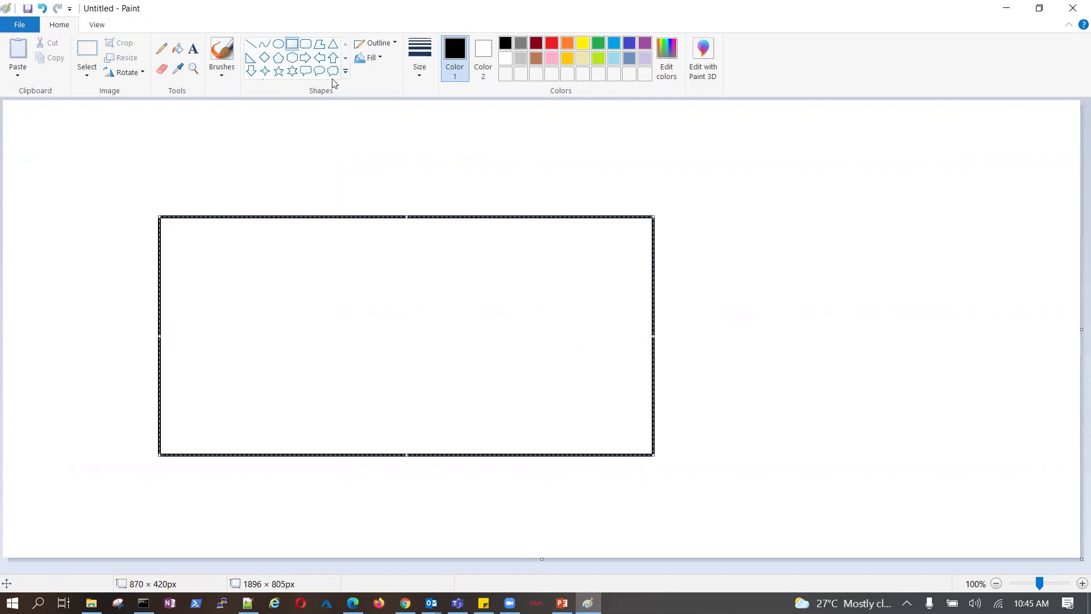
pyautogui.click(333, 44)
pyautogui.moveTo(176, 327)
pyautogui.mouseDown()
pyautogui.moveTo(222, 348)
pyautogui.moveTo(271, 410)
pyautogui.mouseUp()
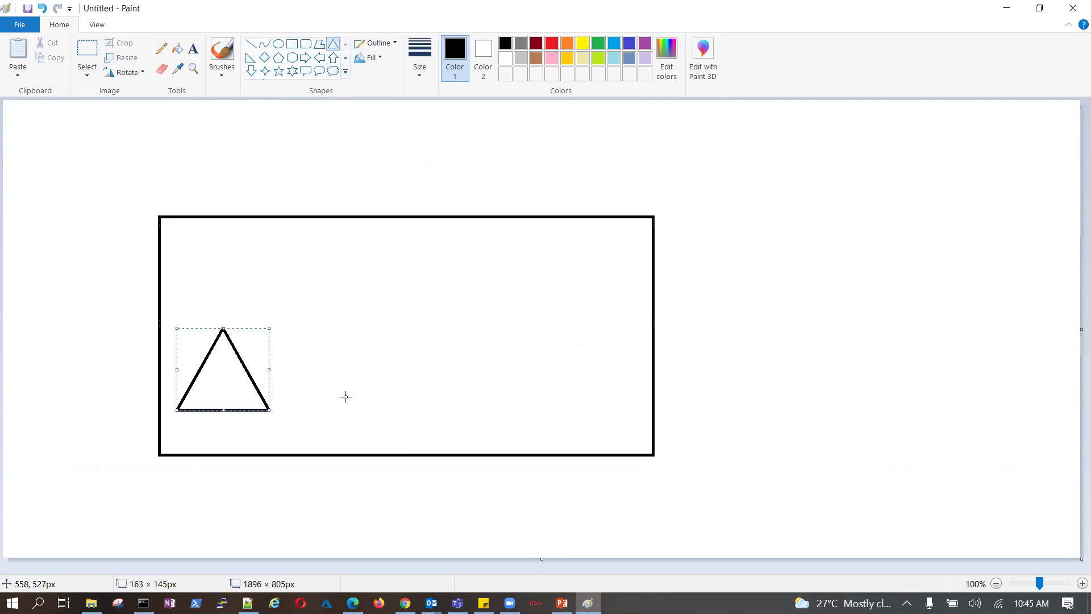
pyautogui.moveTo(386, 326)
pyautogui.mouseDown()
pyautogui.moveTo(437, 404)
pyautogui.moveTo(456, 410)
pyautogui.mouseUp()
pyautogui.moveTo(535, 322); pyautogui.dragTo(637, 404)
pyautogui.click(333, 71)
pyautogui.moveTo(797, 116); pyautogui.dragTo(1035, 388)
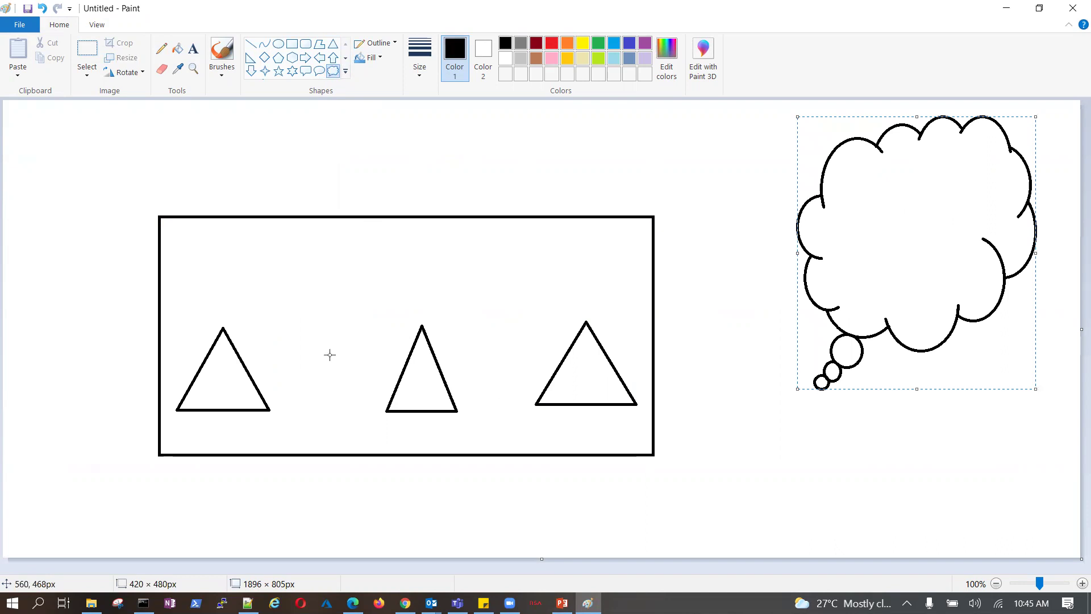
pyautogui.click(161, 49)
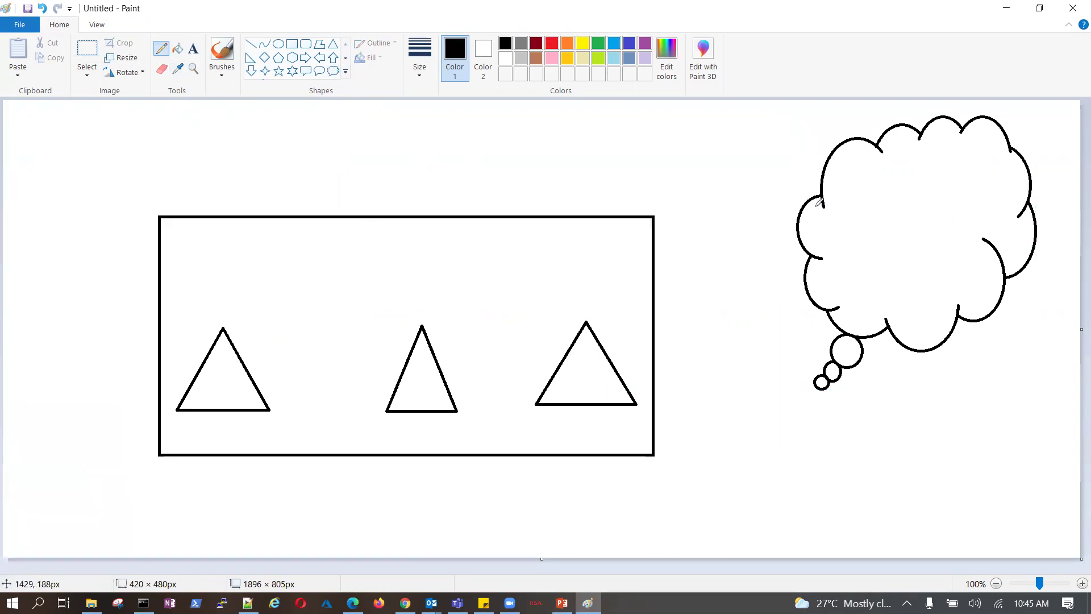
pyautogui.moveTo(815, 208)
pyautogui.mouseDown()
pyautogui.moveTo(579, 153)
pyautogui.moveTo(312, 238)
pyautogui.moveTo(239, 352)
pyautogui.mouseUp()
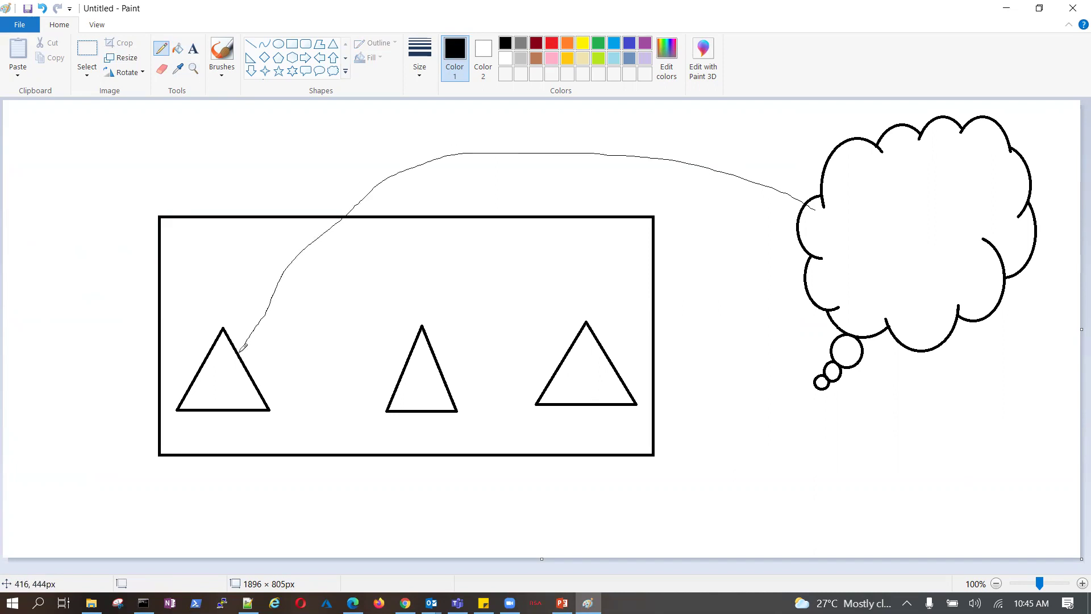
pyautogui.moveTo(818, 233)
pyautogui.mouseDown()
pyautogui.moveTo(479, 291)
pyautogui.moveTo(430, 366)
pyautogui.mouseUp()
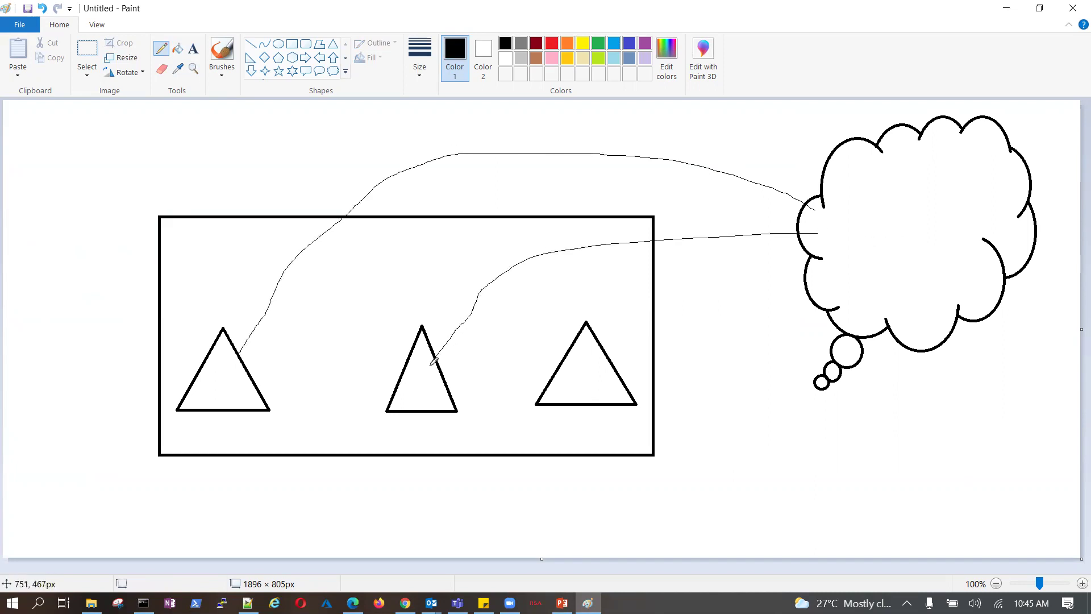
pyautogui.moveTo(866, 253); pyautogui.dragTo(605, 350)
pyautogui.moveTo(203, 384); pyautogui.dragTo(590, 382)
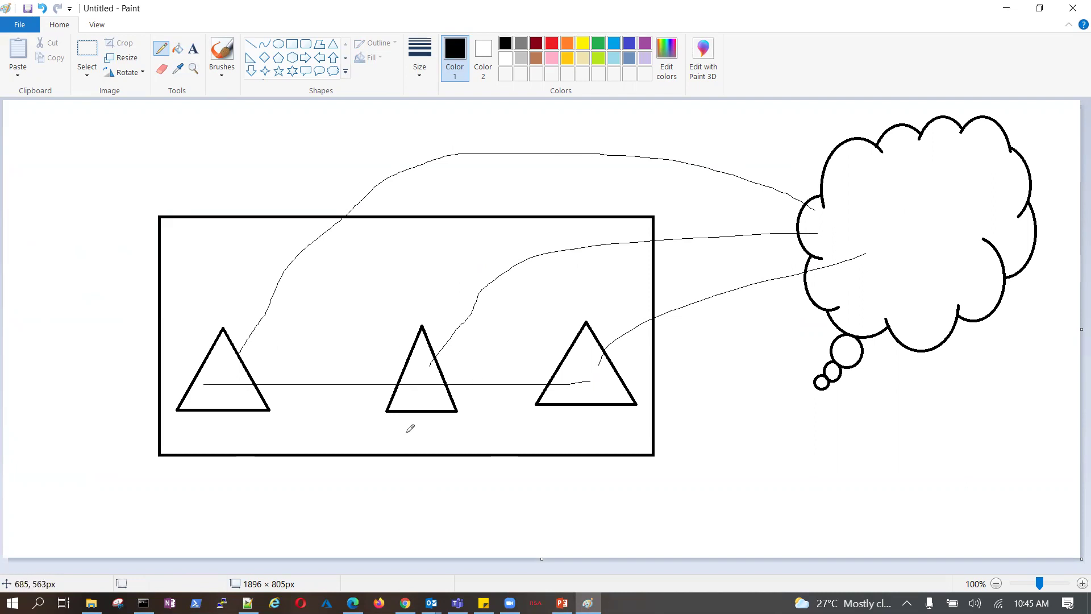
pyautogui.hotkey('ctrl', 'z')
pyautogui.hotkey('ctrl', 'z')
pyautogui.hotkey('ctrl', 'z')
pyautogui.hotkey('ctrl', 'z')
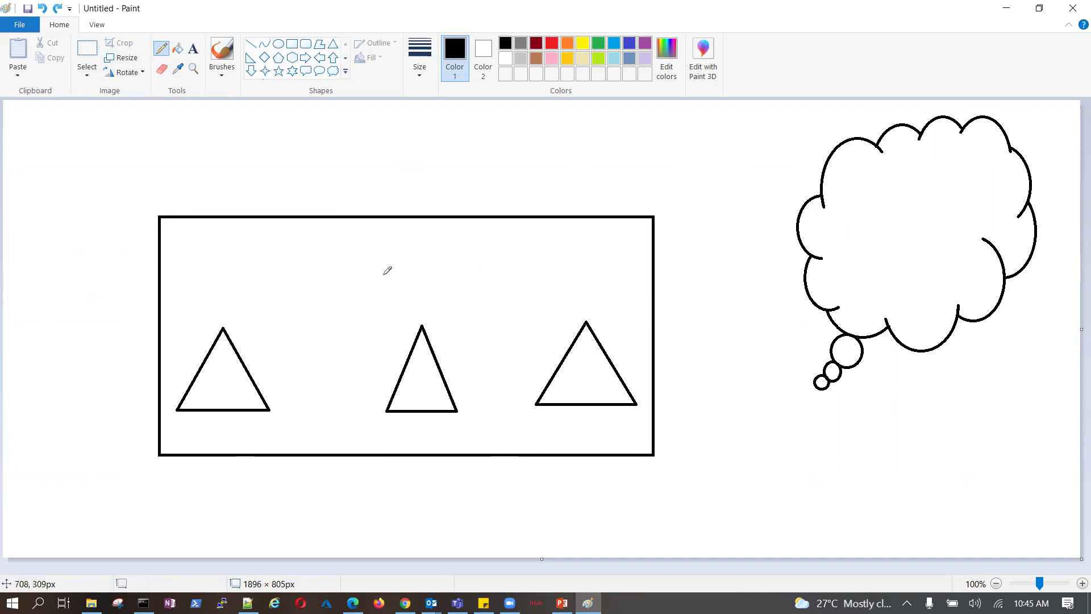
# Step: Place a six-point star over the rectangle's top edge
pyautogui.click(292, 71)
pyautogui.moveTo(326, 183); pyautogui.dragTo(458, 267)
pyautogui.click(496, 295)
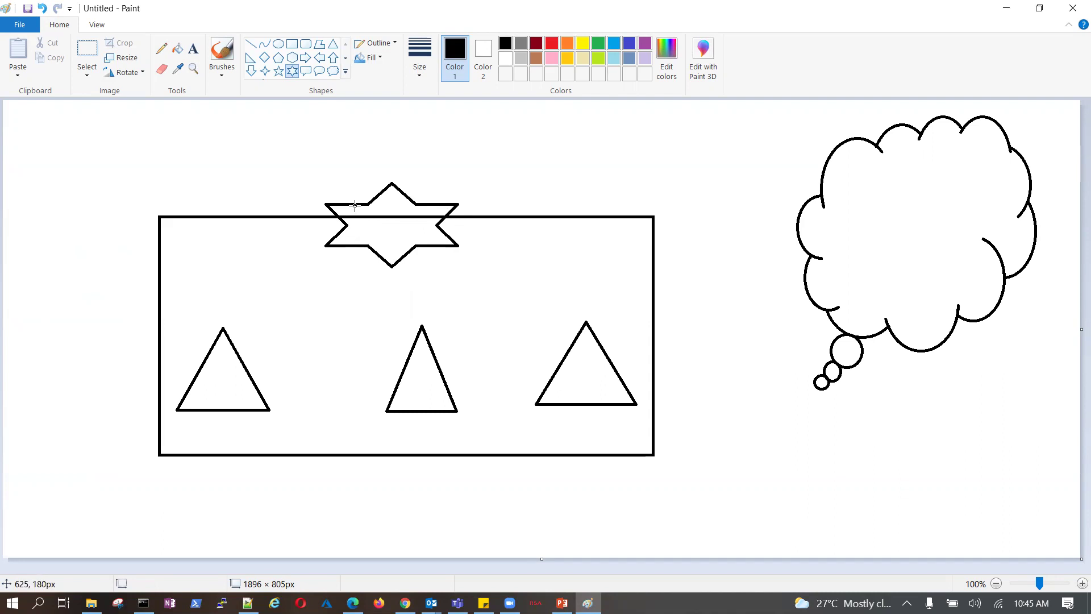
# Step: Draw freehand links from the star to the cloud and each of the three triangles
pyautogui.click(250, 44)
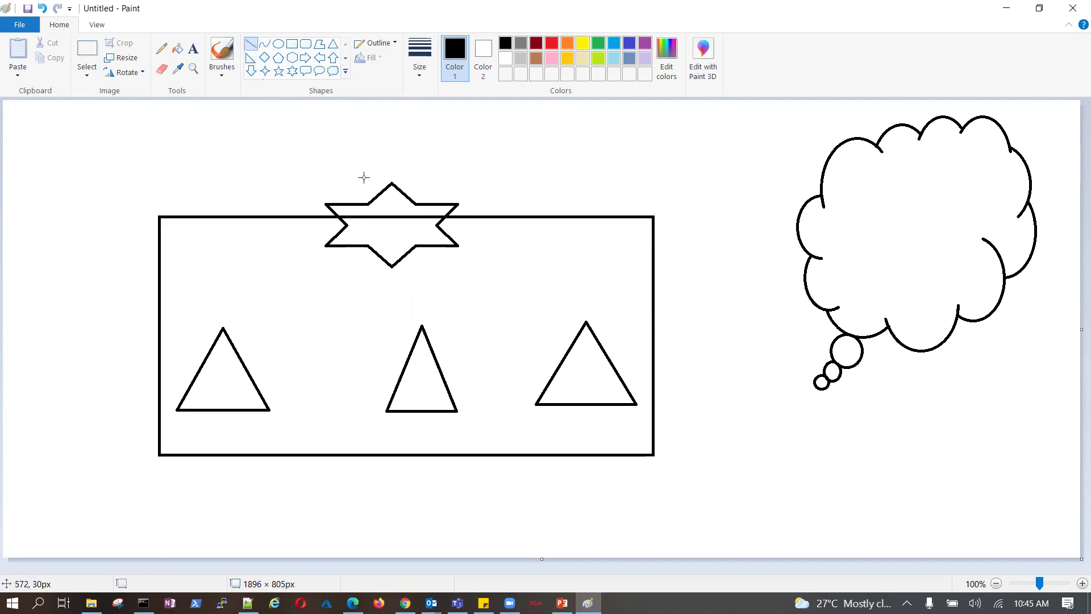
pyautogui.click(161, 48)
pyautogui.moveTo(392, 209)
pyautogui.mouseDown()
pyautogui.moveTo(407, 172)
pyautogui.moveTo(575, 144)
pyautogui.moveTo(827, 168)
pyautogui.mouseUp()
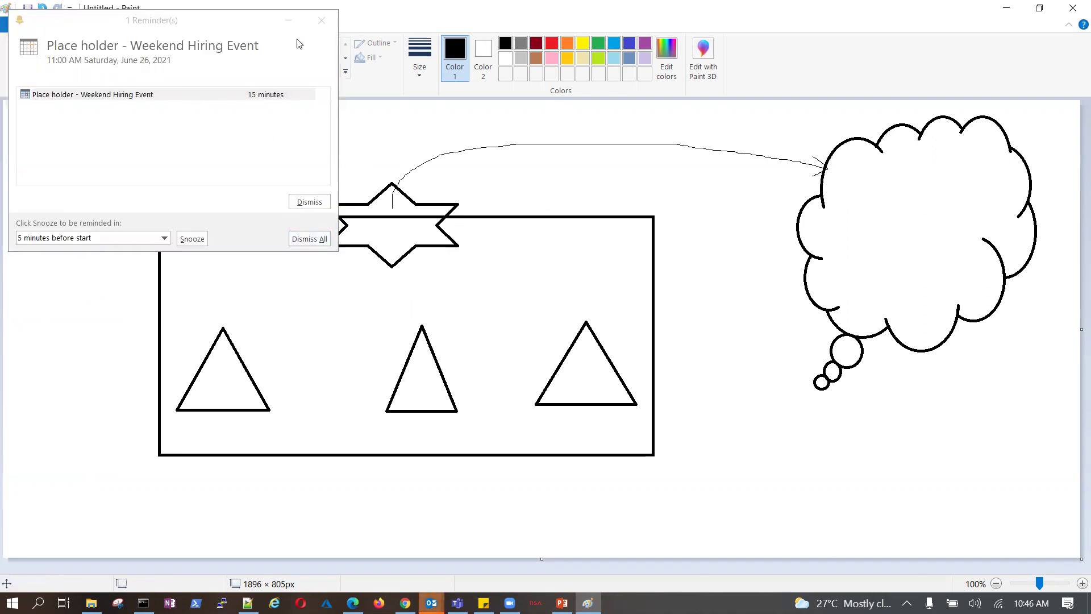
pyautogui.click(288, 20)
pyautogui.moveTo(342, 246)
pyautogui.mouseDown()
pyautogui.moveTo(246, 326)
pyautogui.moveTo(236, 349)
pyautogui.moveTo(237, 340)
pyautogui.moveTo(262, 344)
pyautogui.mouseUp()
pyautogui.moveTo(393, 257); pyautogui.dragTo(427, 359)
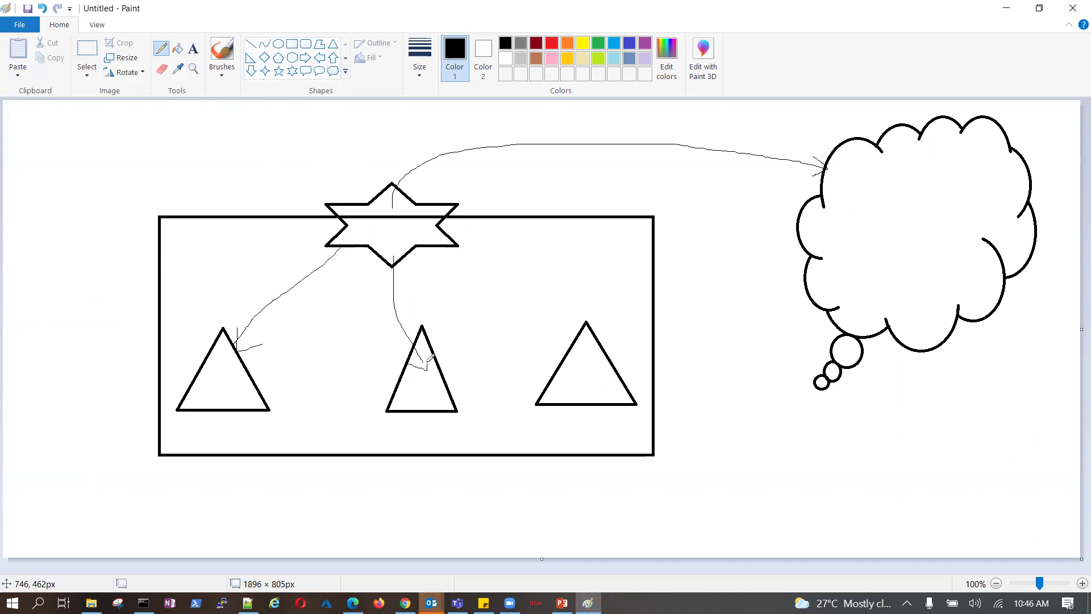
pyautogui.moveTo(438, 241)
pyautogui.mouseDown()
pyautogui.moveTo(566, 356)
pyautogui.moveTo(540, 369)
pyautogui.mouseUp()
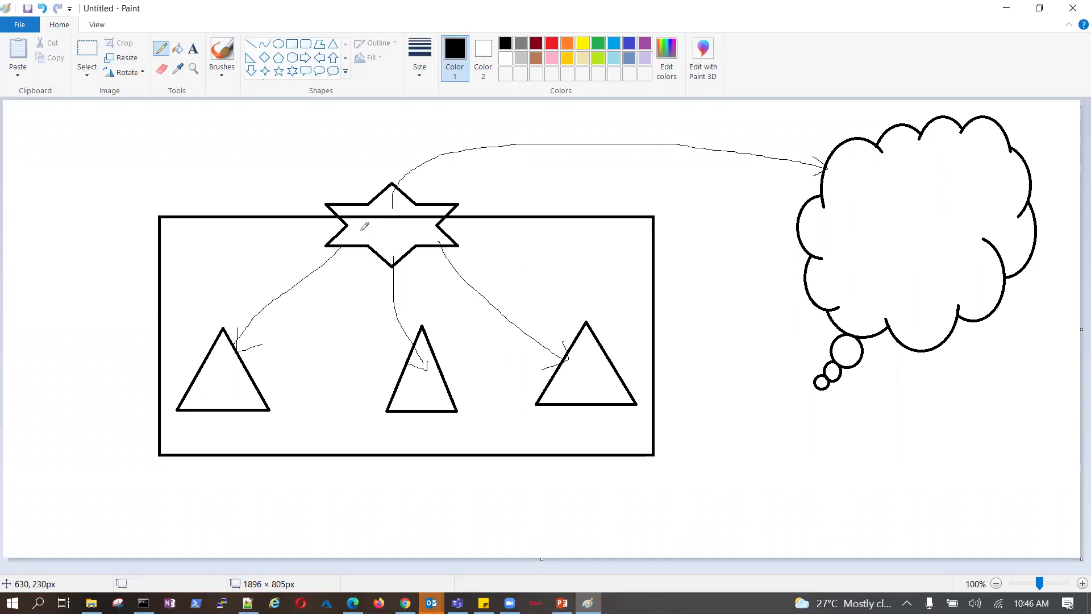
pyautogui.moveTo(367, 243)
pyautogui.mouseDown()
pyautogui.moveTo(376, 222)
pyautogui.moveTo(410, 230)
pyautogui.moveTo(389, 227)
pyautogui.mouseUp()
# Step: Handwrite and underline SCAN above the rectangle, with a boxed label beside it
pyautogui.moveTo(224, 144)
pyautogui.mouseDown()
pyautogui.moveTo(230, 159)
pyautogui.moveTo(208, 171)
pyautogui.moveTo(281, 171)
pyautogui.moveTo(329, 143)
pyautogui.mouseUp()
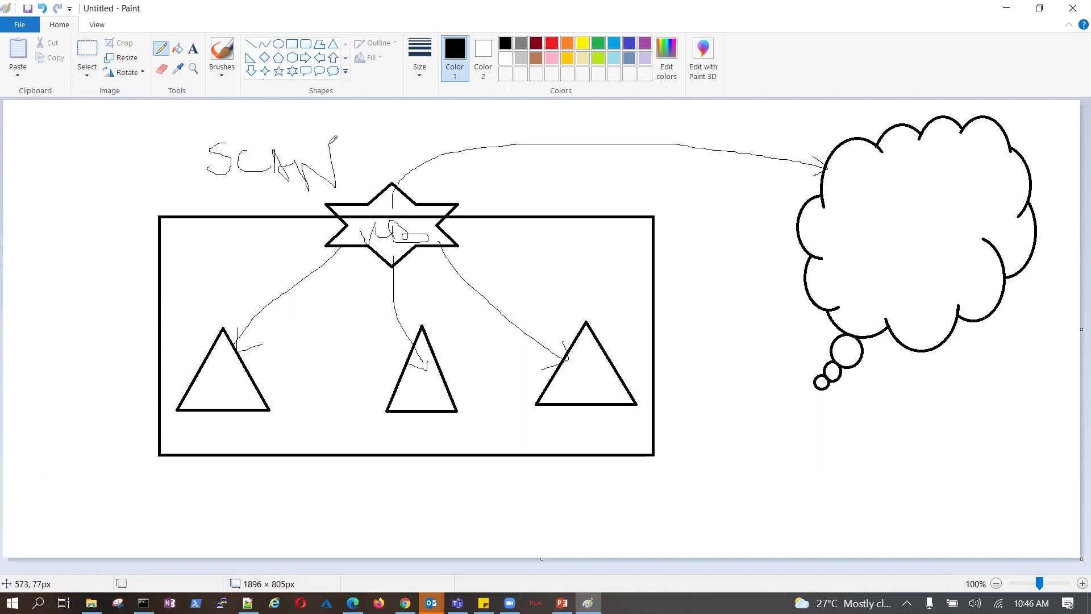
pyautogui.moveTo(218, 197); pyautogui.dragTo(343, 198)
pyautogui.moveTo(145, 155); pyautogui.dragTo(157, 180)
pyautogui.moveTo(161, 152)
pyautogui.mouseDown()
pyautogui.moveTo(179, 193)
pyautogui.moveTo(178, 170)
pyautogui.mouseUp()
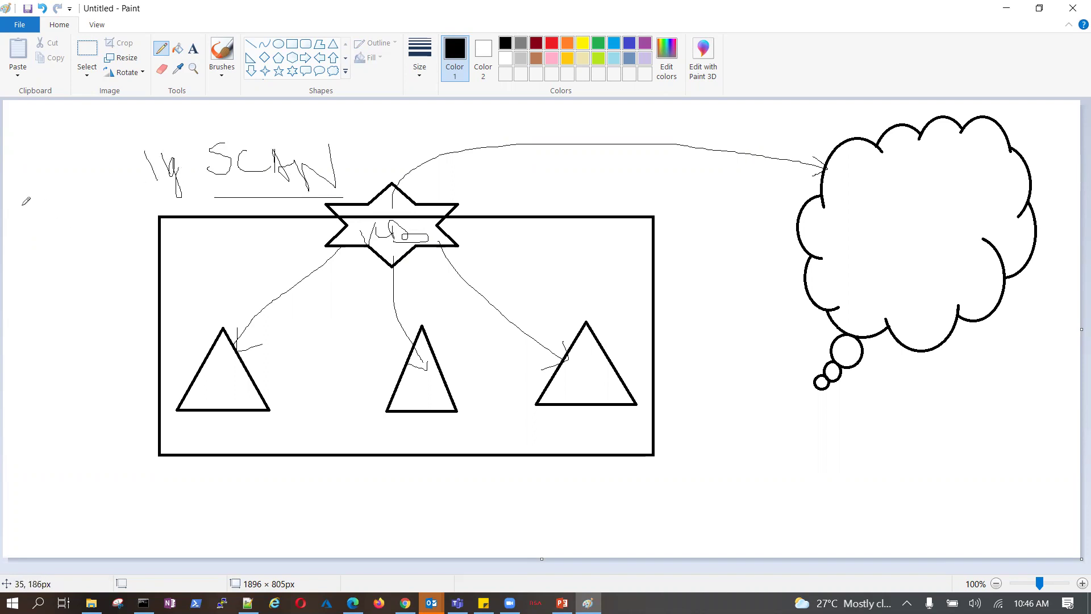
pyautogui.moveTo(13, 194)
pyautogui.mouseDown()
pyautogui.moveTo(50, 196)
pyautogui.moveTo(78, 161)
pyautogui.moveTo(93, 178)
pyautogui.moveTo(132, 175)
pyautogui.moveTo(142, 143)
pyautogui.moveTo(256, 141)
pyautogui.mouseUp()
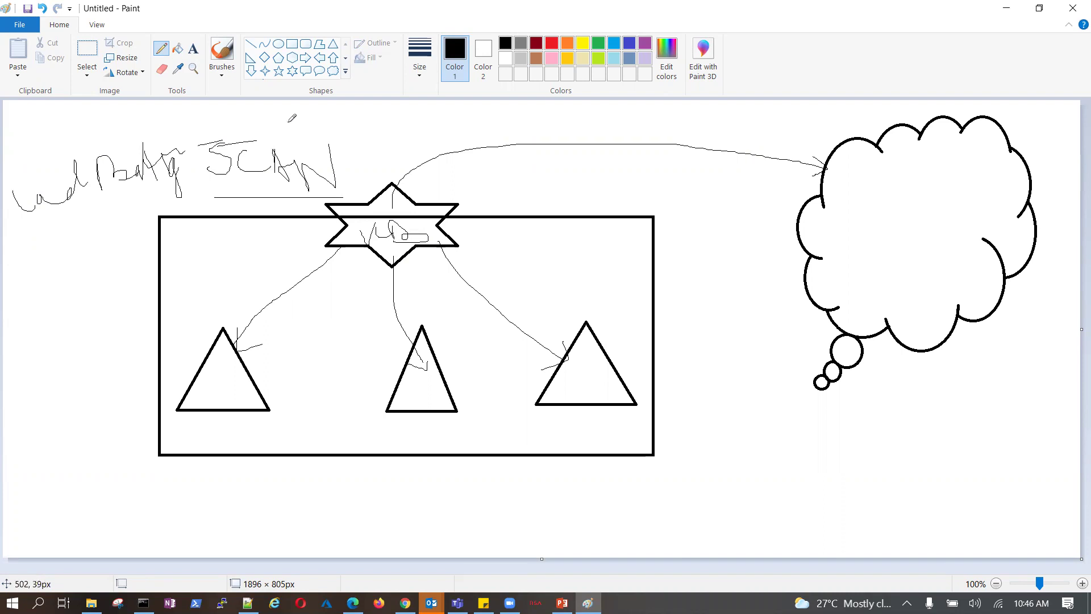
pyautogui.moveTo(343, 166)
pyautogui.mouseDown()
pyautogui.moveTo(217, 142)
pyautogui.moveTo(203, 173)
pyautogui.moveTo(340, 185)
pyautogui.moveTo(338, 159)
pyautogui.mouseUp()
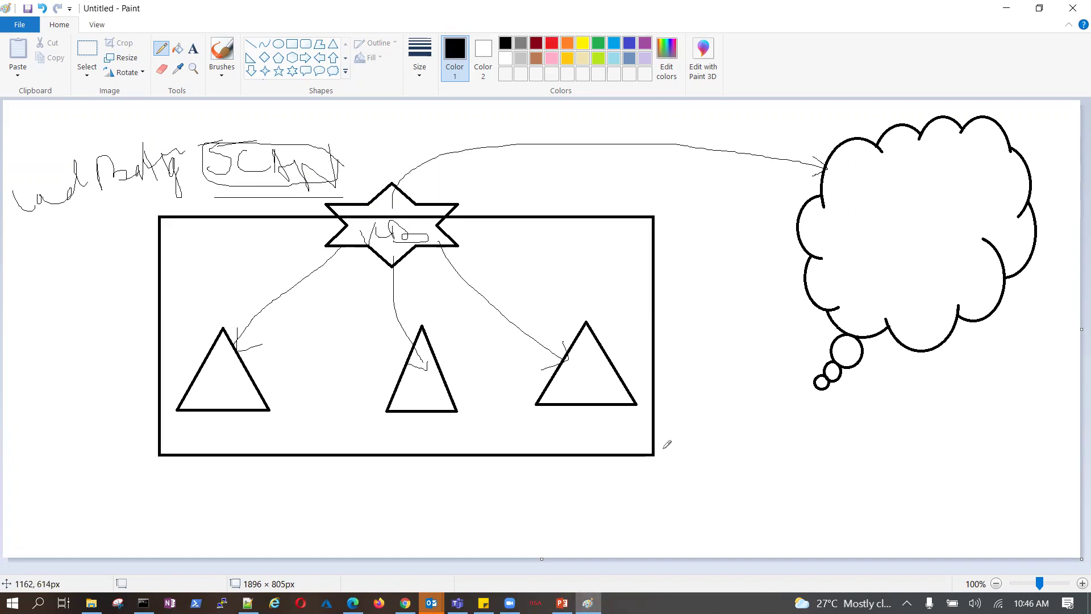
pyautogui.click(567, 591)
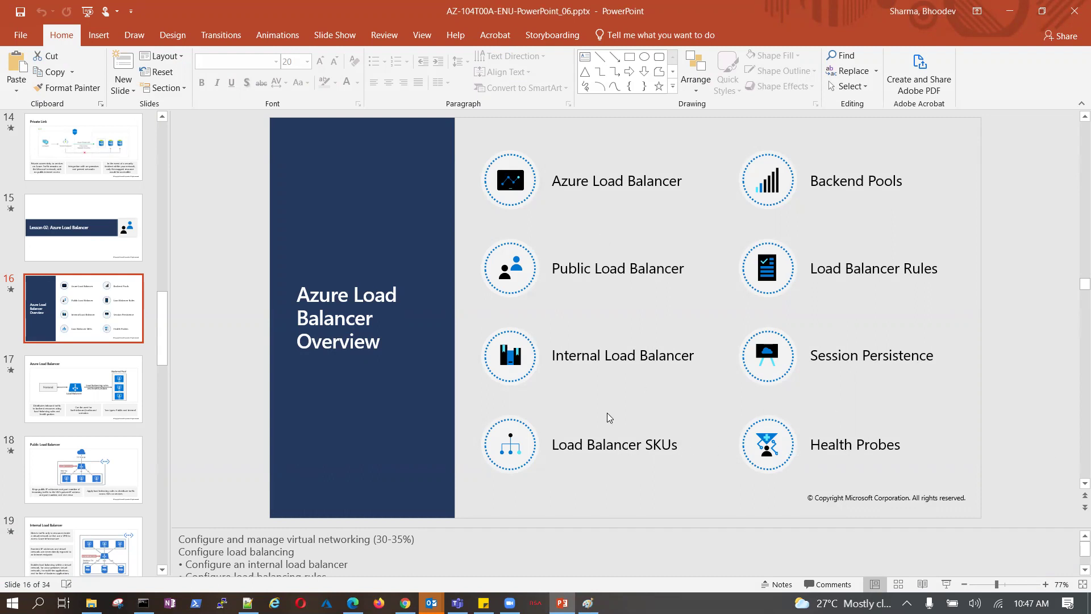
pyautogui.click(587, 603)
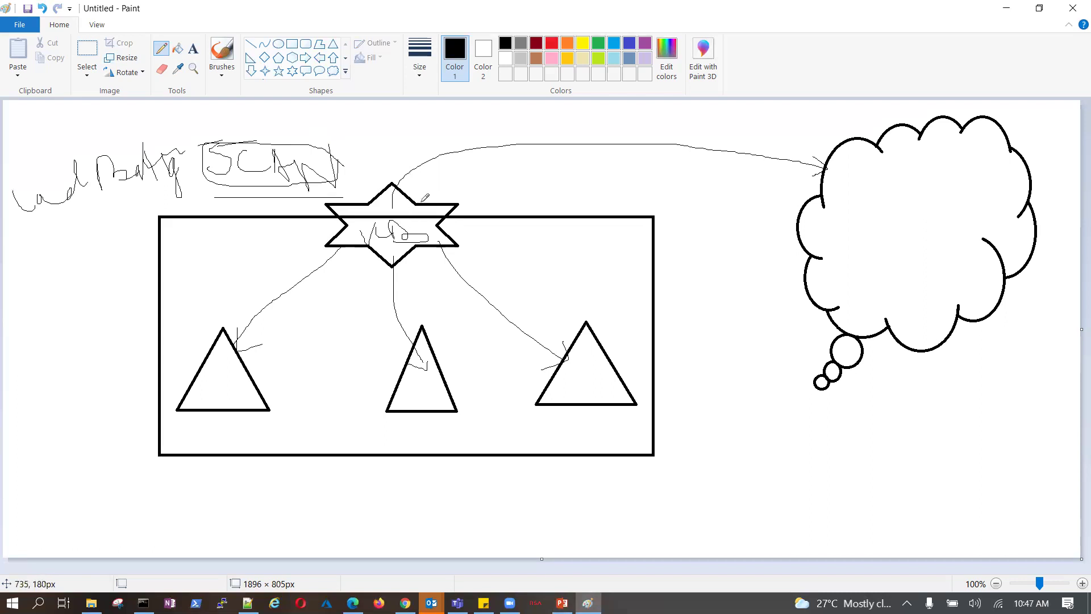
# Step: Handwrite a label right of the large star, add a second cloud link, and sketch small boxes
pyautogui.moveTo(479, 218)
pyautogui.mouseDown()
pyautogui.moveTo(475, 193)
pyautogui.moveTo(516, 200)
pyautogui.mouseUp()
pyautogui.moveTo(545, 196); pyautogui.dragTo(574, 198)
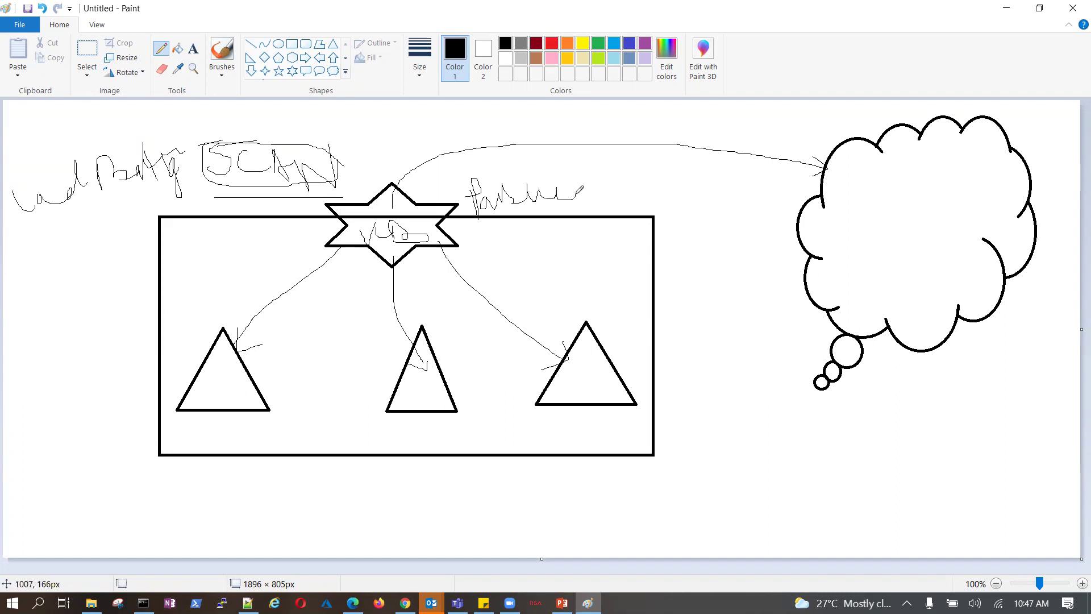
pyautogui.moveTo(428, 204)
pyautogui.mouseDown()
pyautogui.moveTo(614, 152)
pyautogui.moveTo(811, 166)
pyautogui.moveTo(775, 189)
pyautogui.mouseUp()
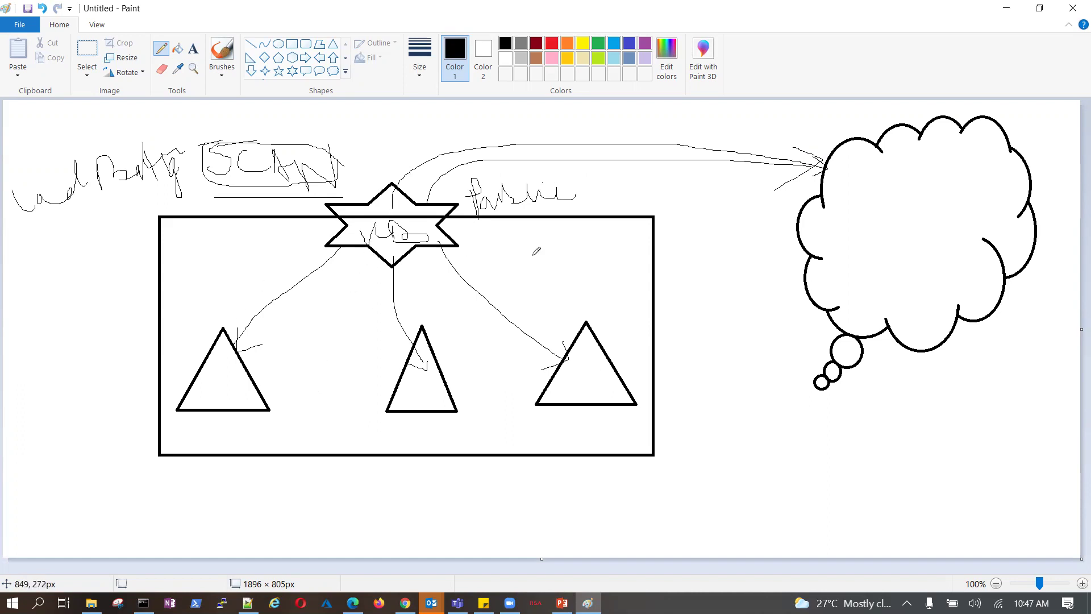
pyautogui.moveTo(171, 241)
pyautogui.mouseDown()
pyautogui.moveTo(175, 268)
pyautogui.moveTo(221, 251)
pyautogui.moveTo(191, 230)
pyautogui.moveTo(169, 238)
pyautogui.mouseUp()
pyautogui.moveTo(178, 292)
pyautogui.mouseDown()
pyautogui.moveTo(194, 309)
pyautogui.moveTo(237, 302)
pyautogui.moveTo(223, 266)
pyautogui.moveTo(178, 285)
pyautogui.mouseUp()
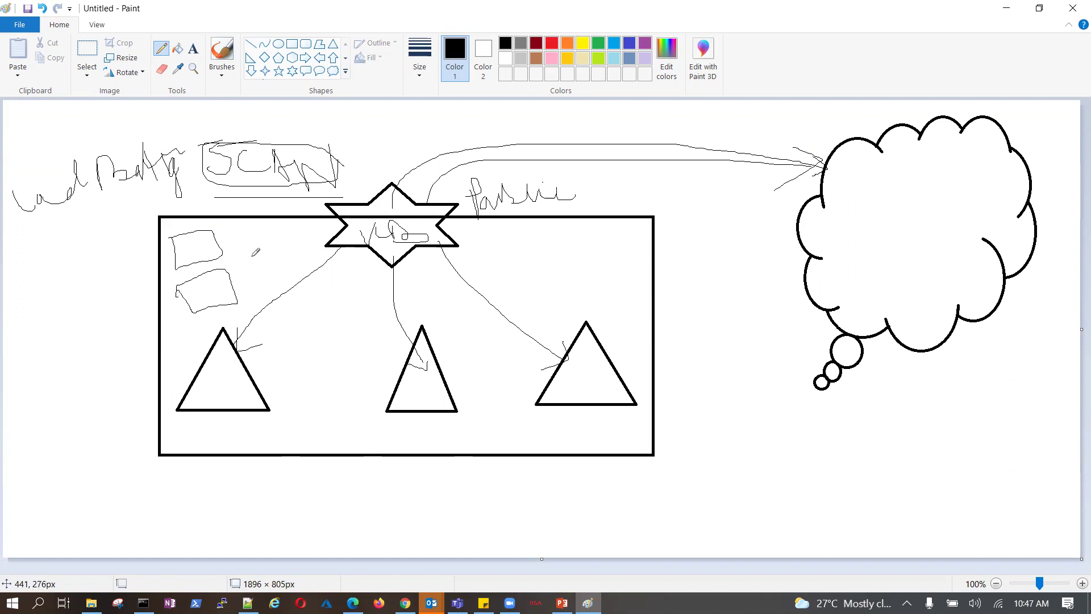
pyautogui.moveTo(232, 235); pyautogui.dragTo(234, 259)
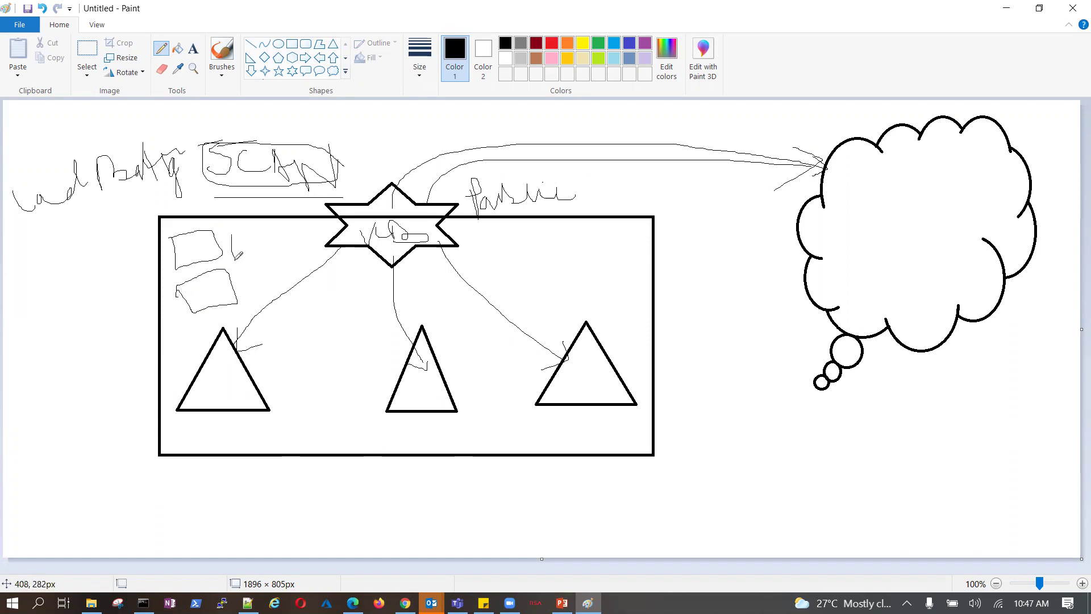
# Step: Add a small five-point star in the rectangle's upper-left, linked to all three triangles
pyautogui.click(279, 71)
pyautogui.moveTo(225, 228); pyautogui.dragTo(284, 262)
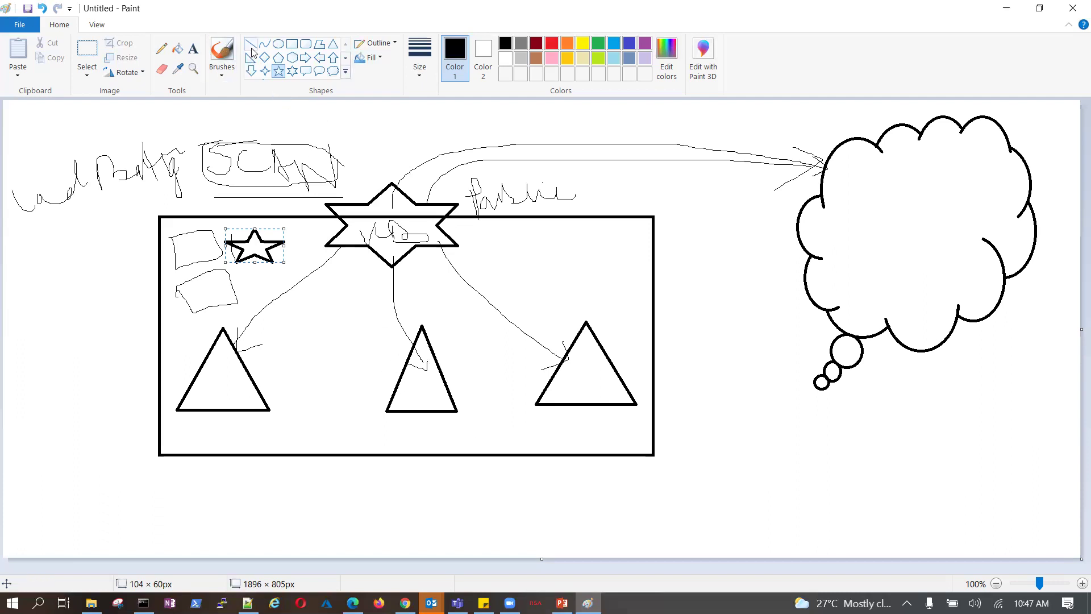
pyautogui.click(161, 48)
pyautogui.moveTo(245, 385)
pyautogui.mouseDown()
pyautogui.moveTo(258, 385)
pyautogui.moveTo(303, 282)
pyautogui.moveTo(271, 259)
pyautogui.mouseUp()
pyautogui.moveTo(421, 409)
pyautogui.mouseDown()
pyautogui.moveTo(421, 376)
pyautogui.moveTo(361, 281)
pyautogui.moveTo(272, 256)
pyautogui.mouseUp()
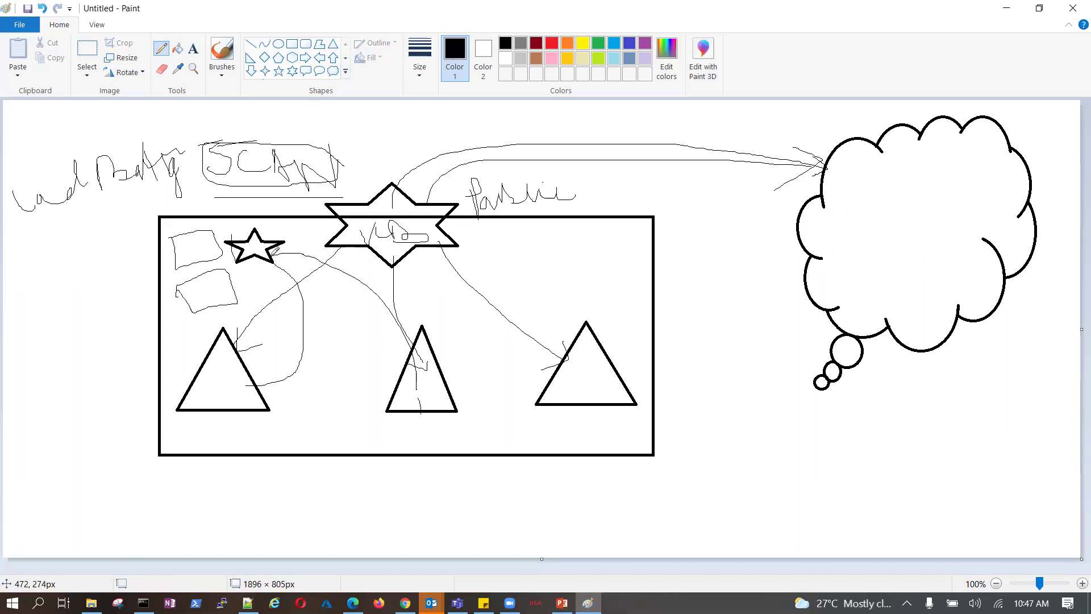
pyautogui.moveTo(589, 358); pyautogui.dragTo(274, 258)
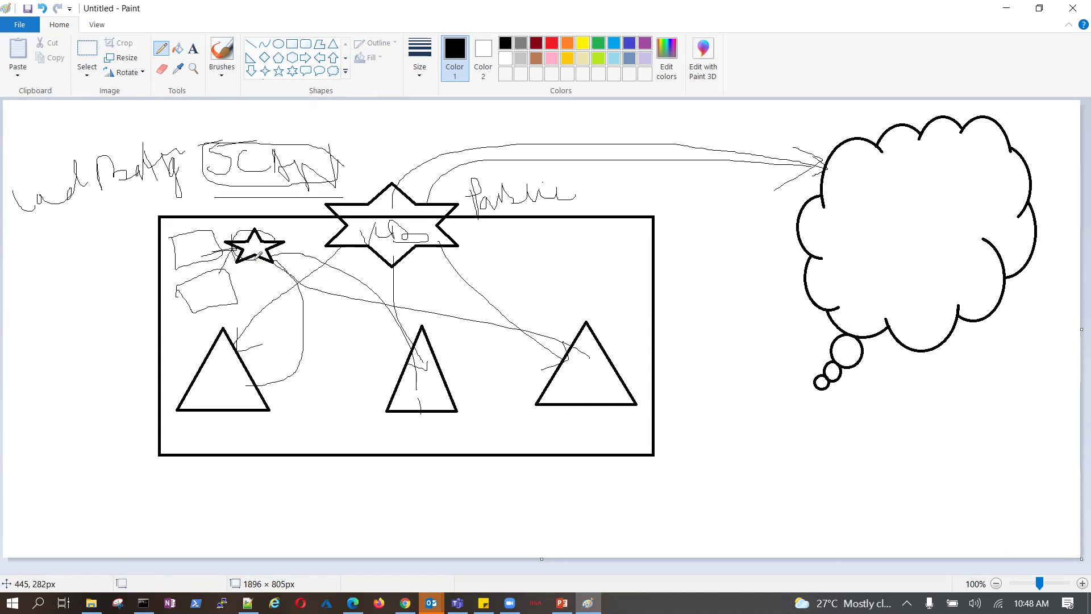
# Step: Circle the small star, label and large-star scribble, then open slide 17, Azure Load Balancer
pyautogui.moveTo(237, 230)
pyautogui.mouseDown()
pyautogui.moveTo(246, 267)
pyautogui.moveTo(280, 241)
pyautogui.moveTo(272, 230)
pyautogui.mouseUp()
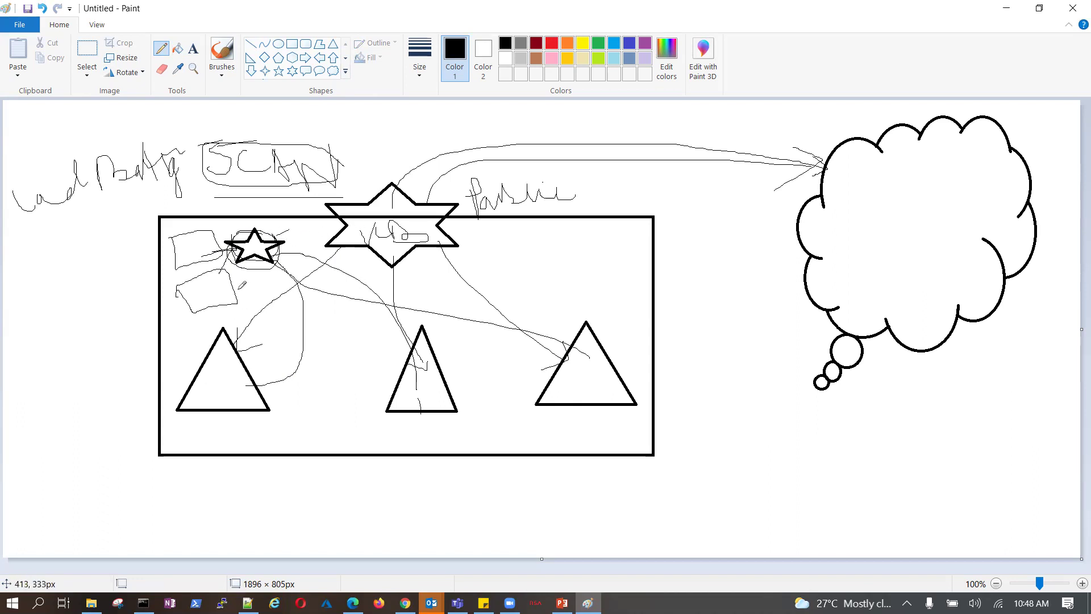
pyautogui.moveTo(391, 220); pyautogui.dragTo(426, 203)
pyautogui.moveTo(487, 179)
pyautogui.mouseDown()
pyautogui.moveTo(469, 213)
pyautogui.moveTo(448, 188)
pyautogui.mouseUp()
pyautogui.moveTo(230, 231)
pyautogui.mouseDown()
pyautogui.moveTo(280, 229)
pyautogui.moveTo(250, 259)
pyautogui.moveTo(271, 237)
pyautogui.mouseUp()
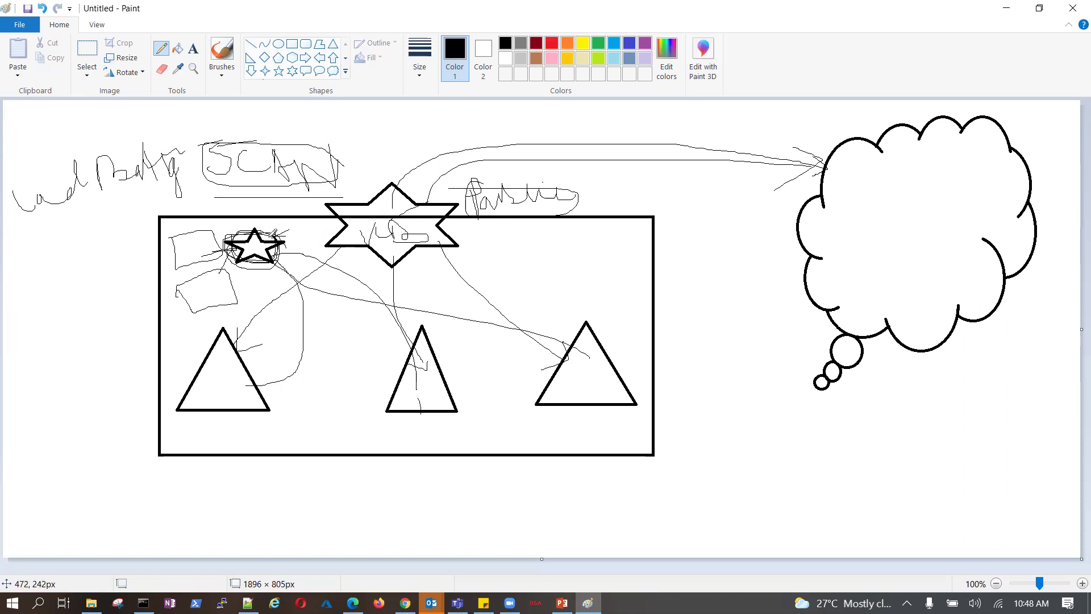
pyautogui.moveTo(430, 213)
pyautogui.mouseDown()
pyautogui.moveTo(359, 225)
pyautogui.moveTo(414, 217)
pyautogui.mouseUp()
pyautogui.click(561, 602)
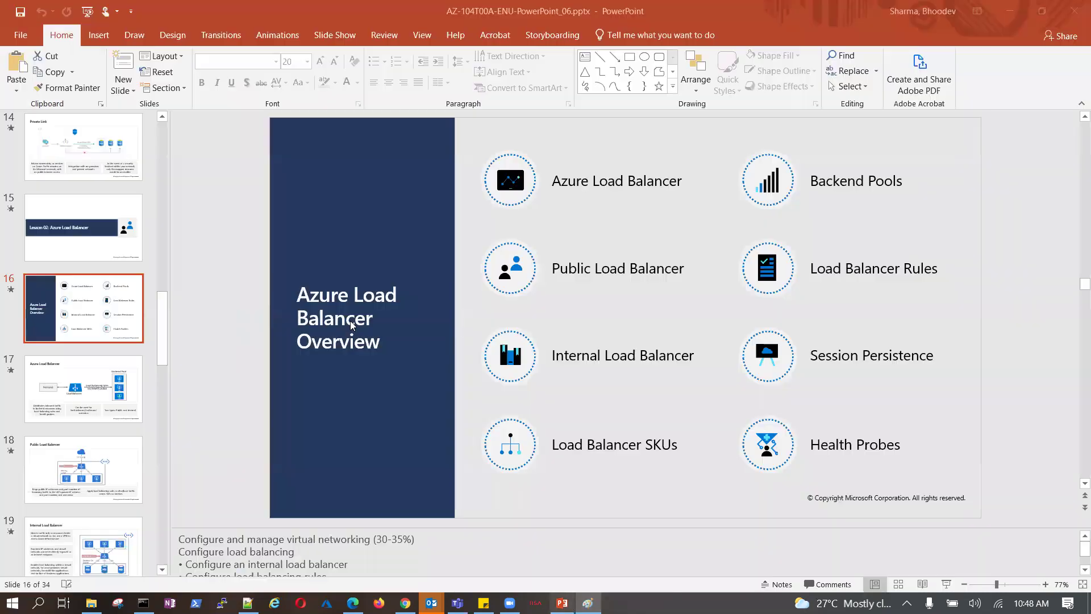
pyautogui.click(78, 378)
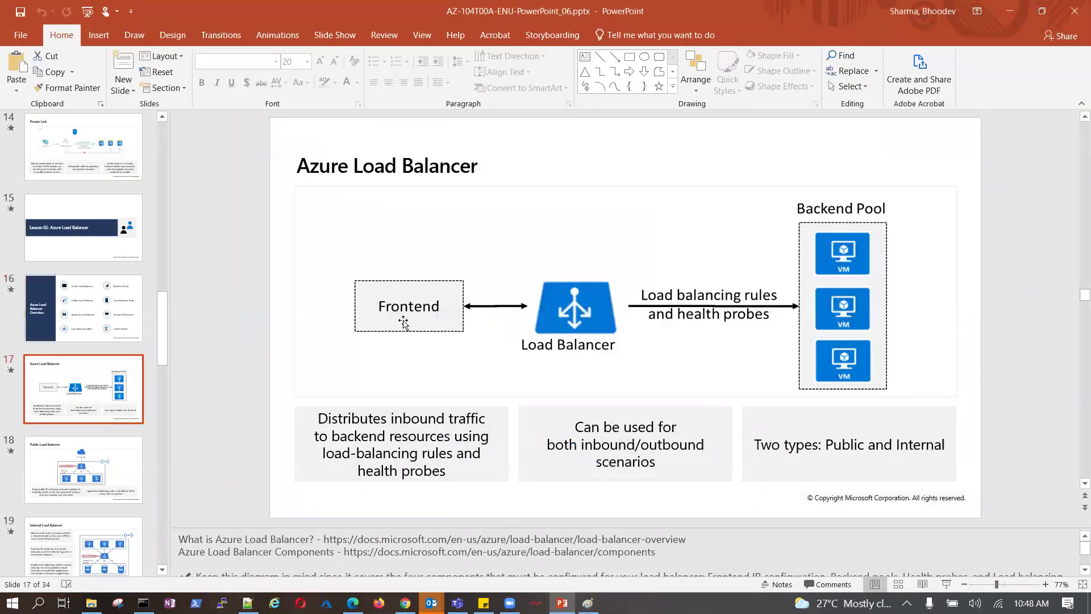